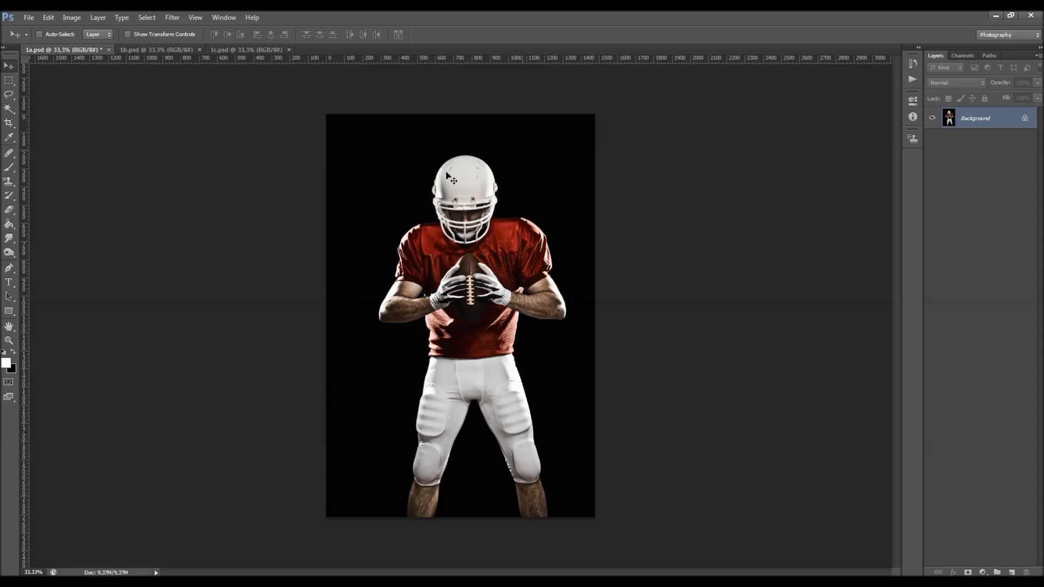
# View the brushed sample 1b.psd and examine the finished artwork 1c.psd up close, from the helmet down to the feet.
pyautogui.click(155, 54)
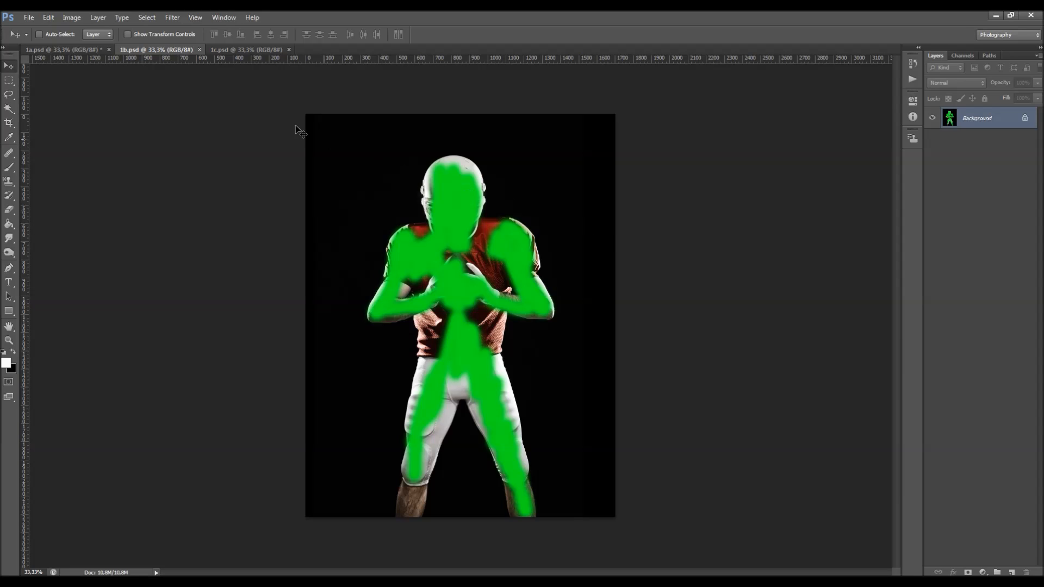
pyautogui.click(234, 53)
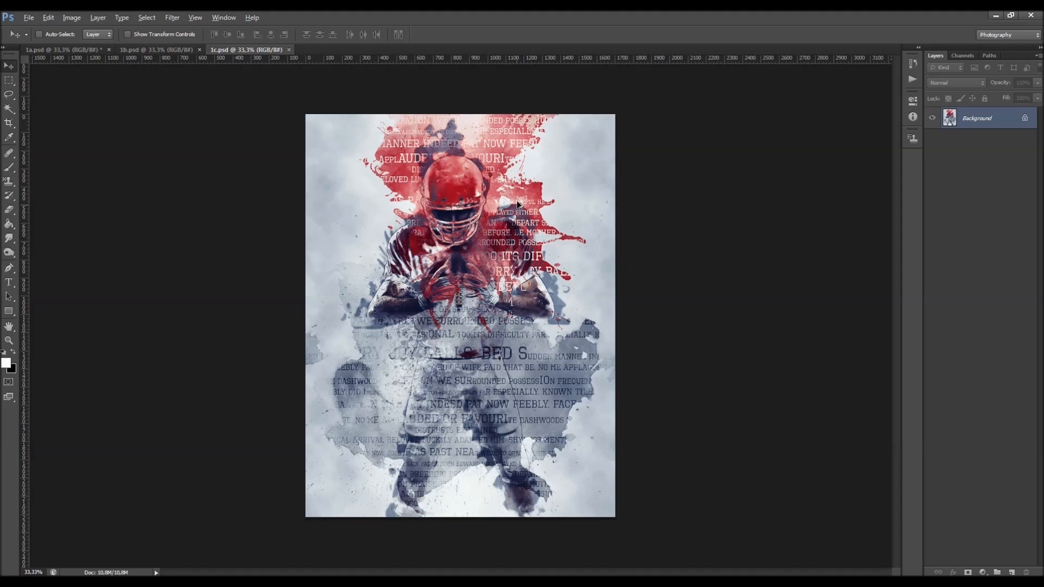
pyautogui.scroll(3, 506, 234)
pyautogui.scroll(2, 490, 148)
pyautogui.scroll(-1, 489, 152)
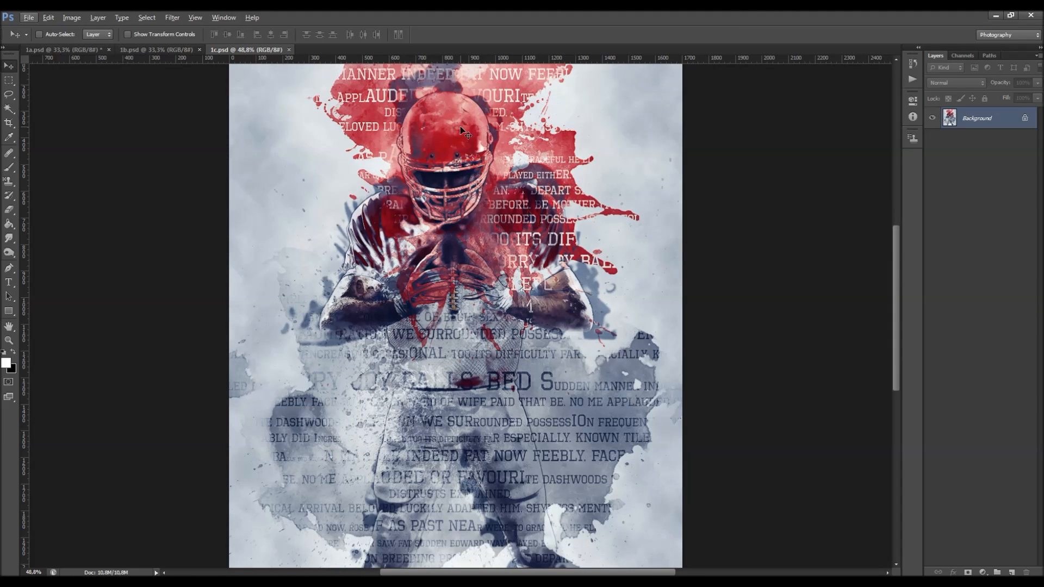
pyautogui.scroll(-3, 478, 182)
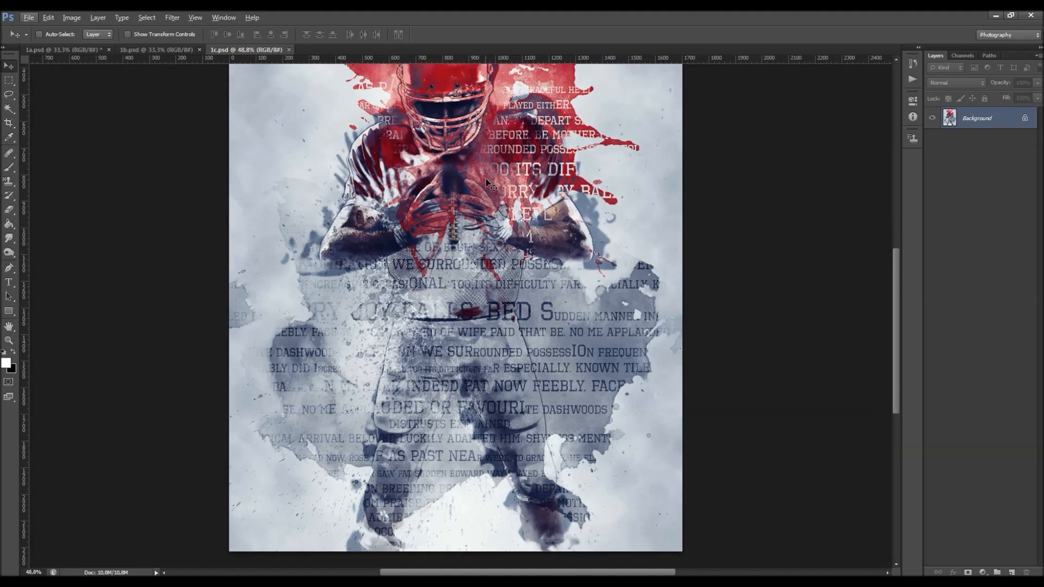
pyautogui.scroll(2, 487, 177)
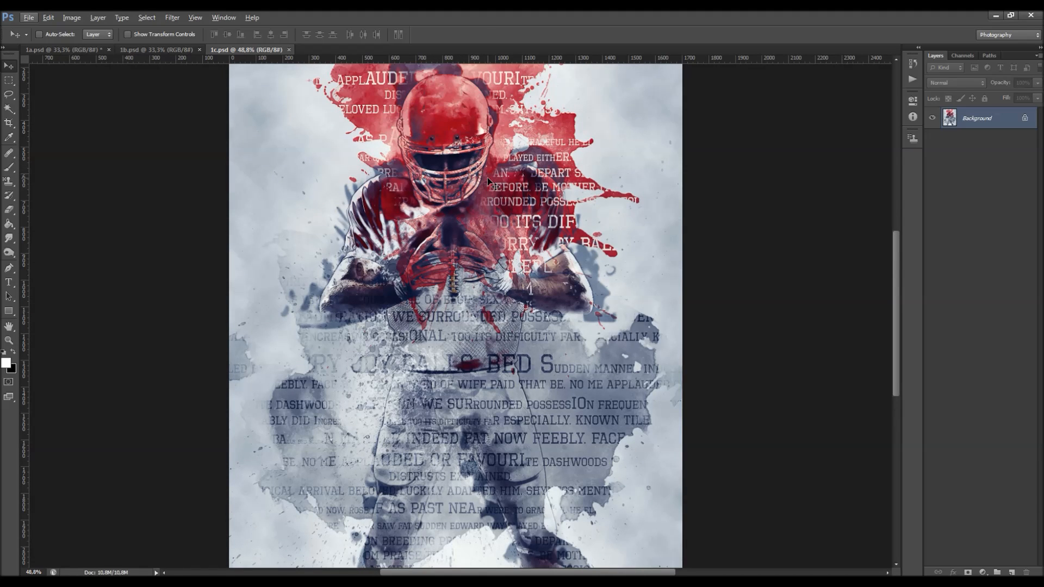
pyautogui.scroll(2, 492, 182)
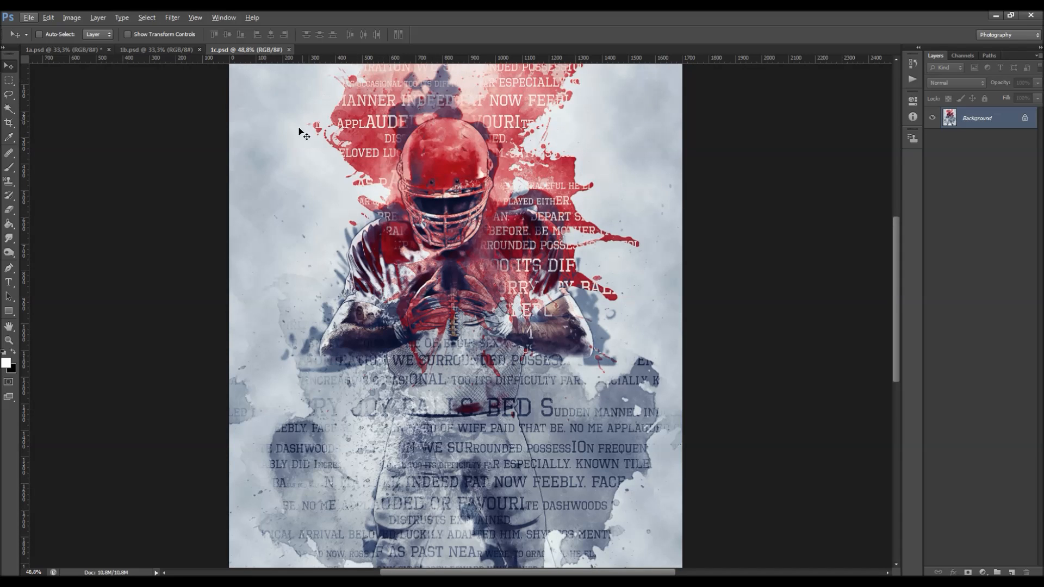
pyautogui.scroll(-1, 450, 205)
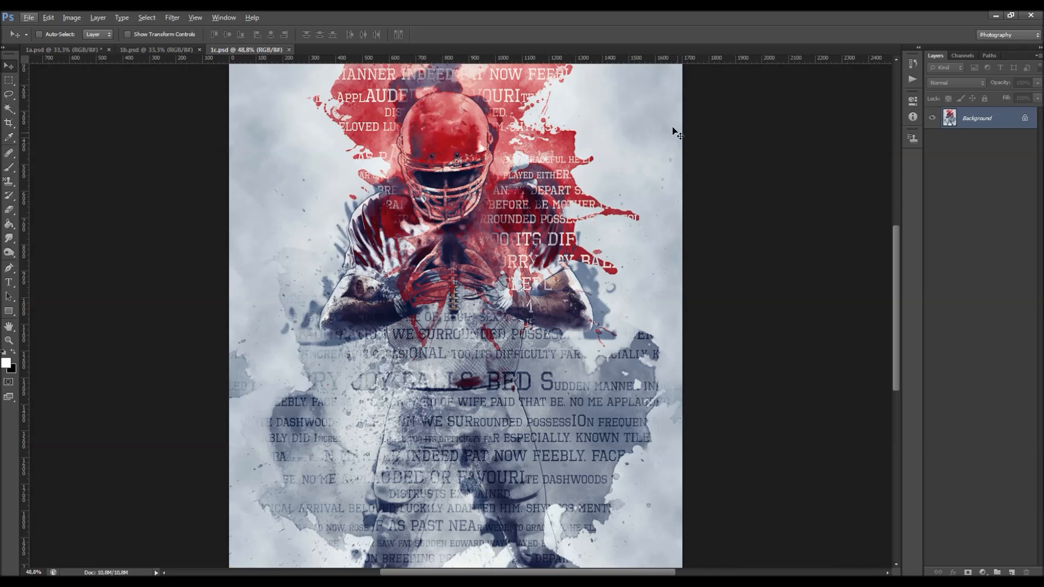
pyautogui.scroll(-2, 691, 346)
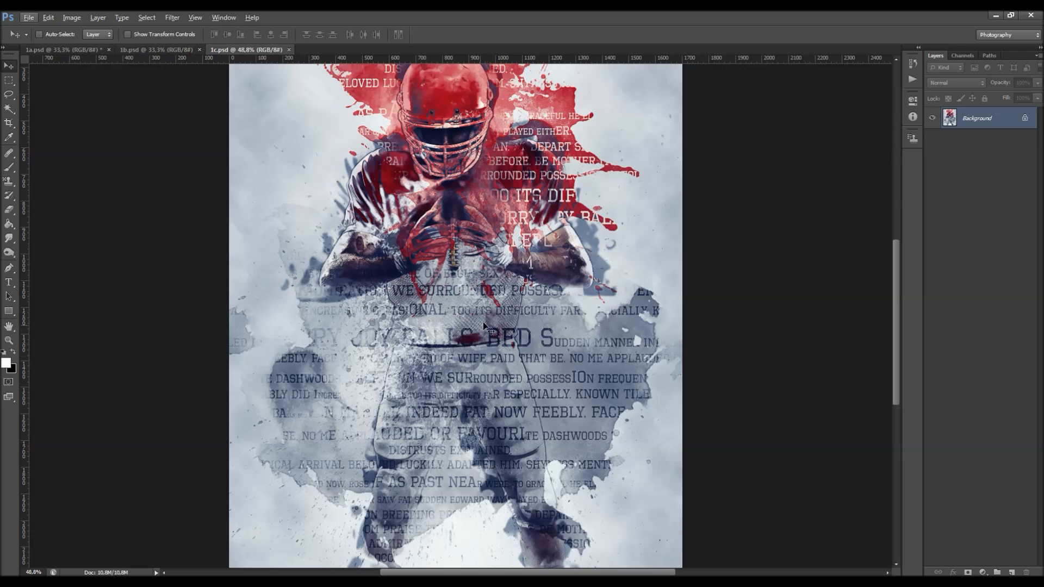
pyautogui.scroll(2, 407, 197)
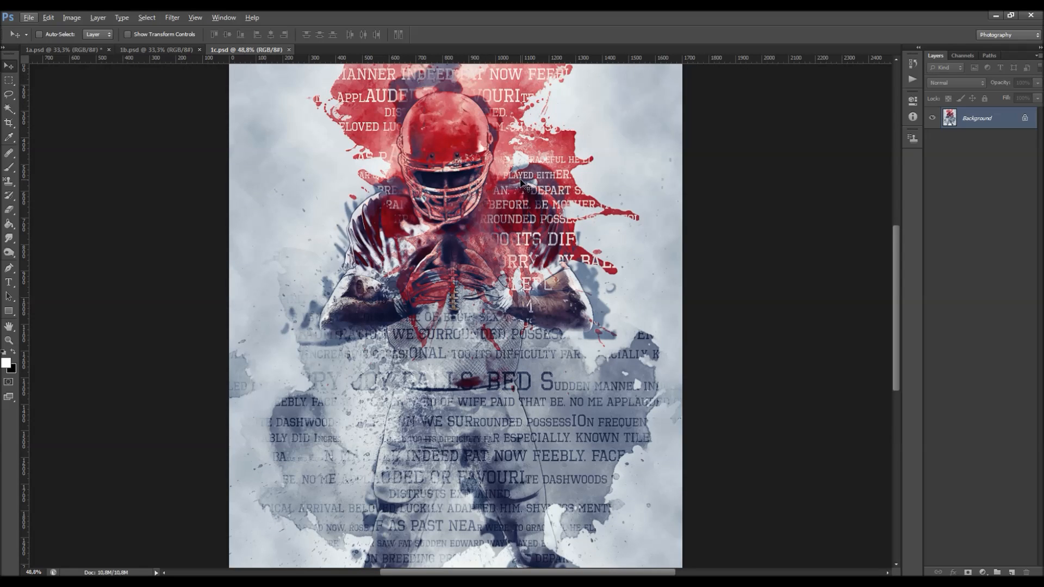
pyautogui.scroll(1, 522, 182)
pyautogui.scroll(1, 411, 120)
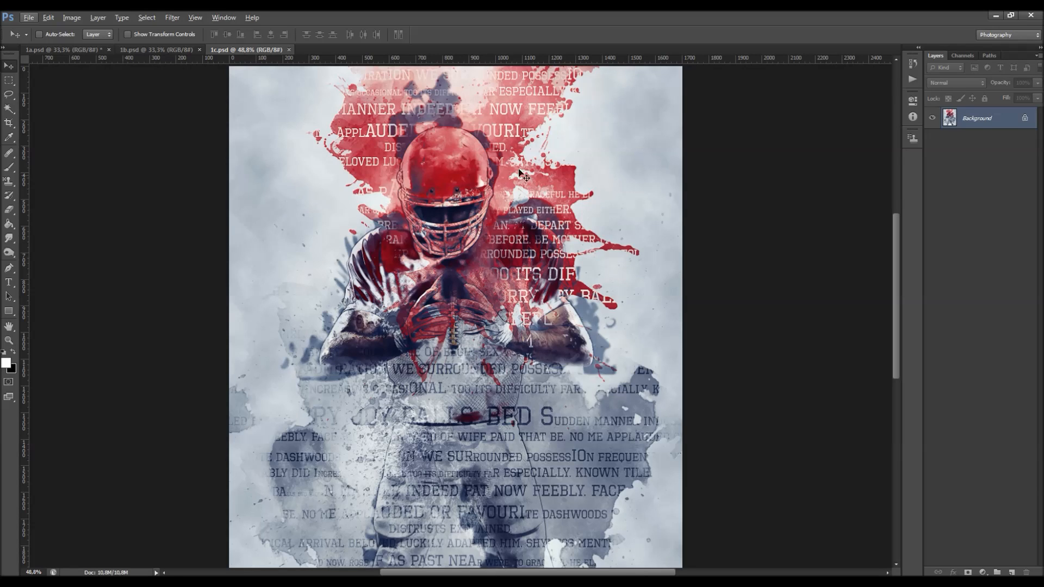
pyautogui.scroll(-1, 521, 208)
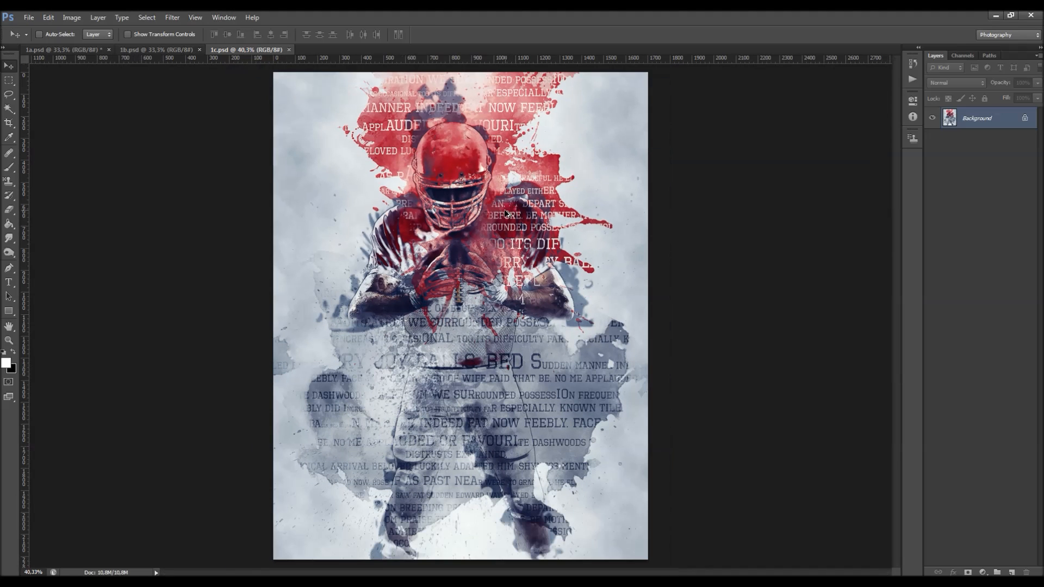
pyautogui.scroll(1, 506, 214)
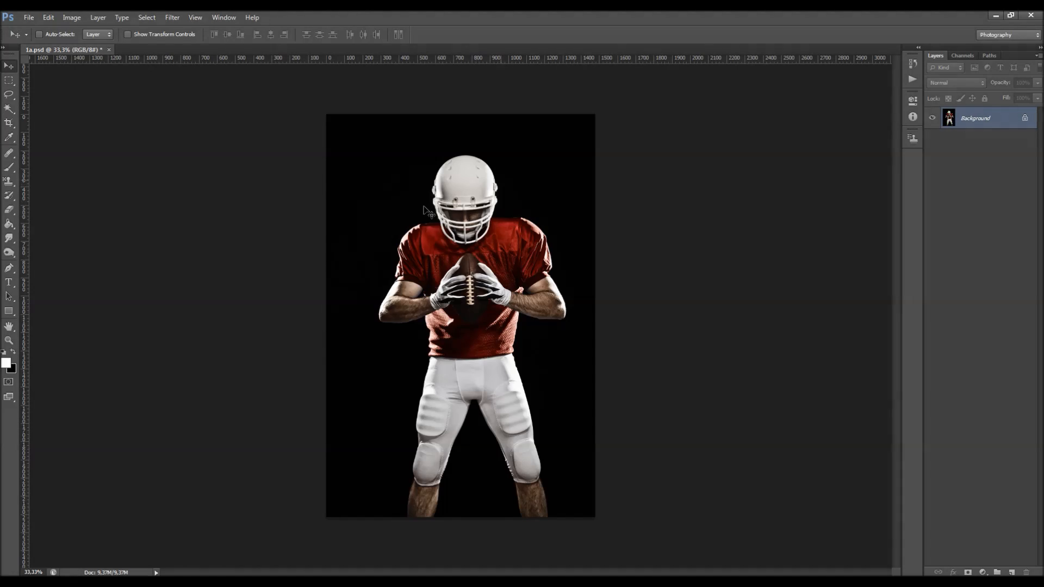
# Minimize Photoshop and open the car picture 2a from the examples folder on the desktop.
pyautogui.click(996, 15)
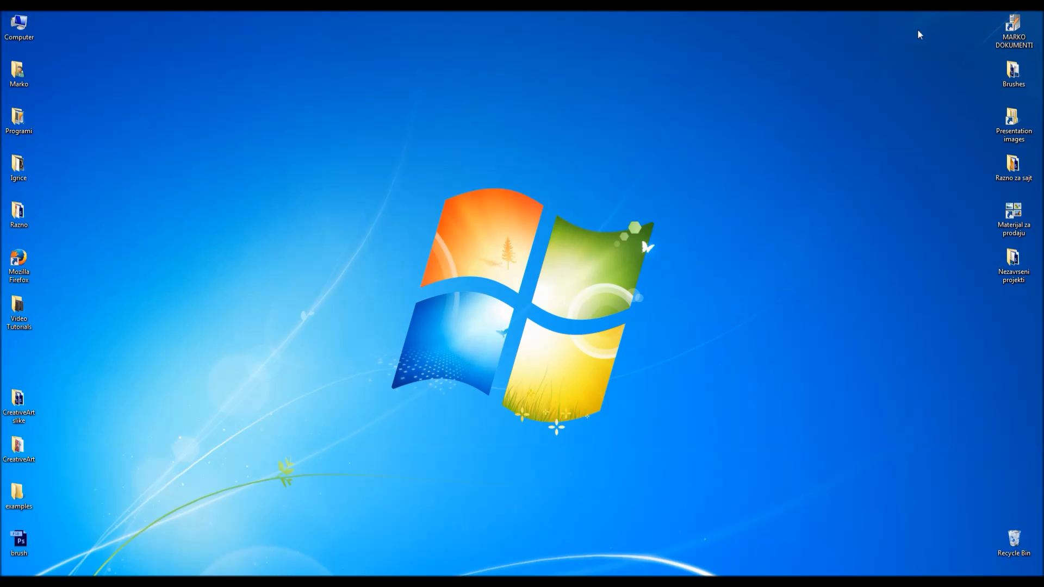
pyautogui.doubleClick(18, 492)
pyautogui.click(570, 256)
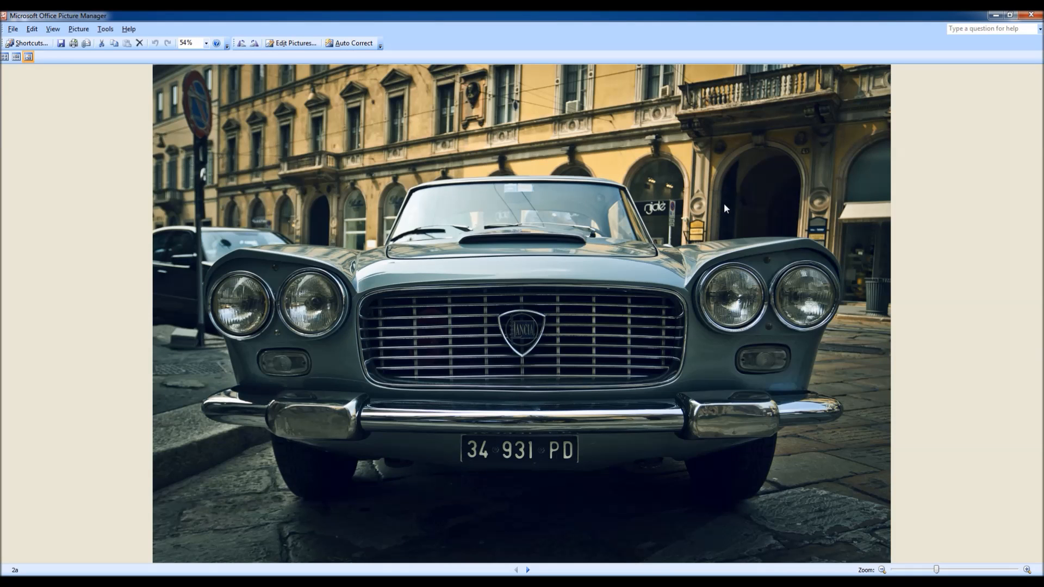
# Browse the remaining example pictures from 2b through 6c, comparing original photos with finished artworks, and return to Photoshop.
pyautogui.press('Right')
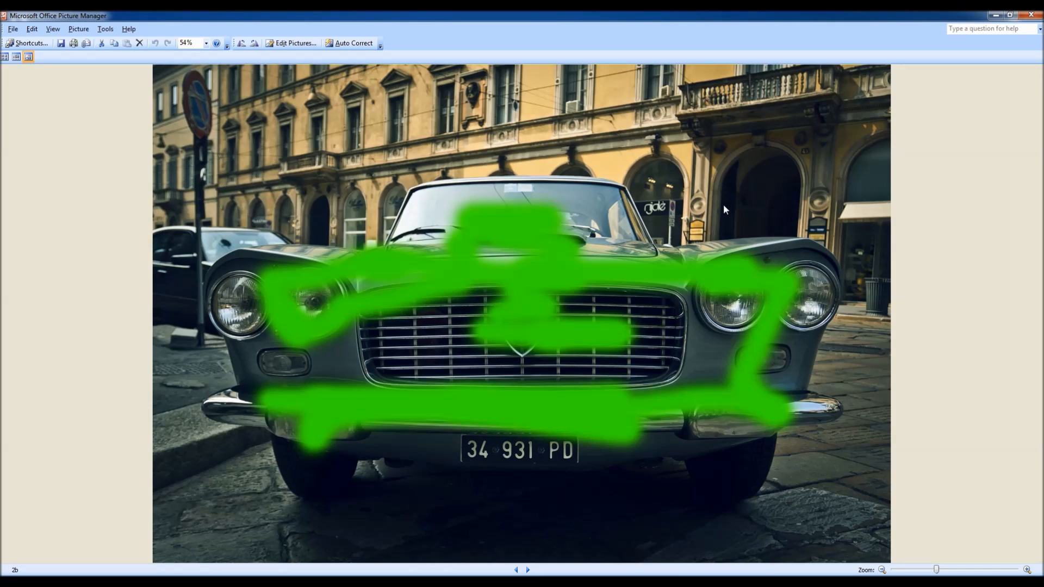
pyautogui.press('Right')
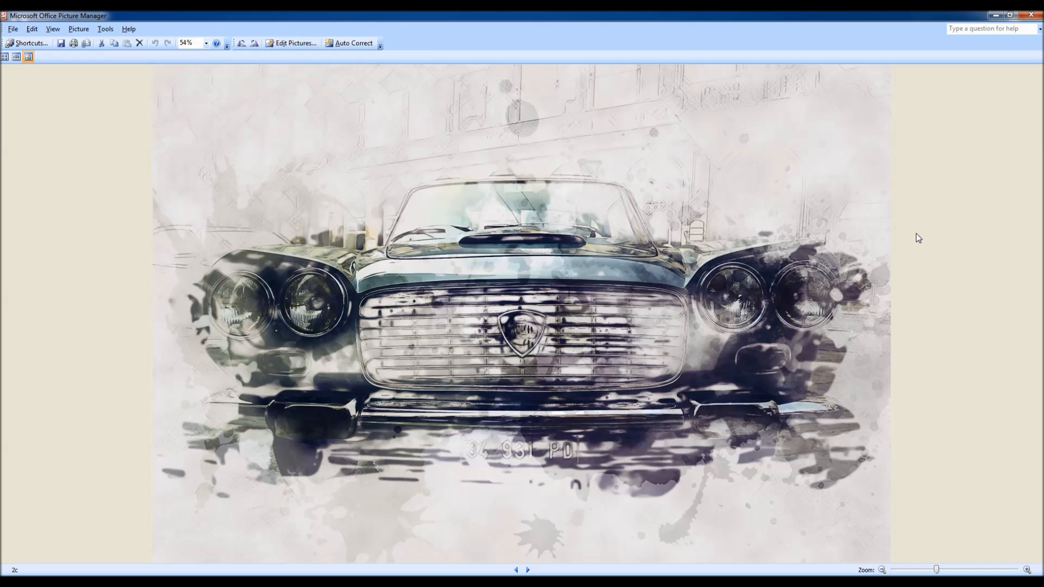
pyautogui.press('Right')
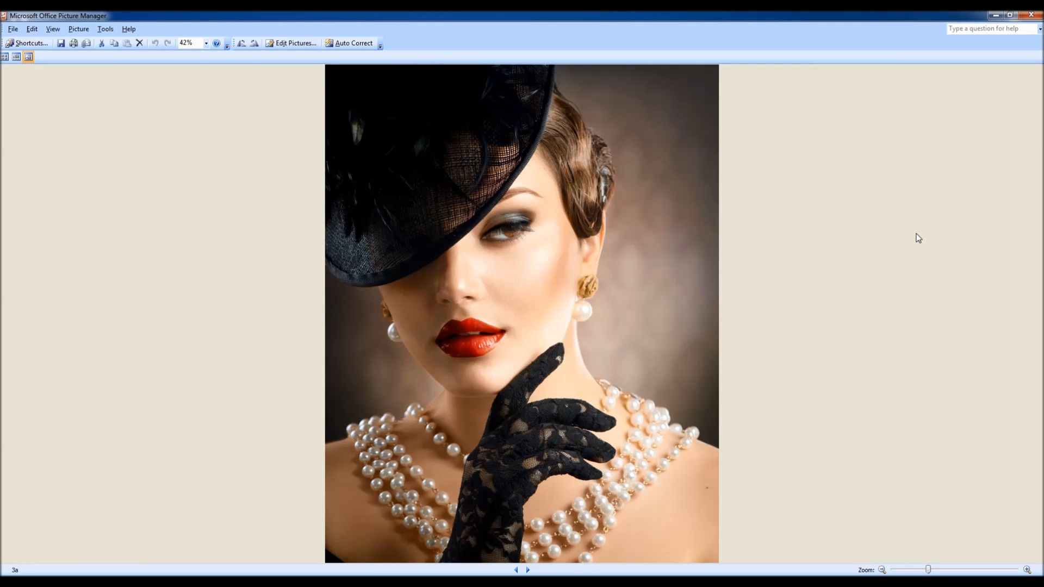
pyautogui.press('Right')
pyautogui.press('Right')
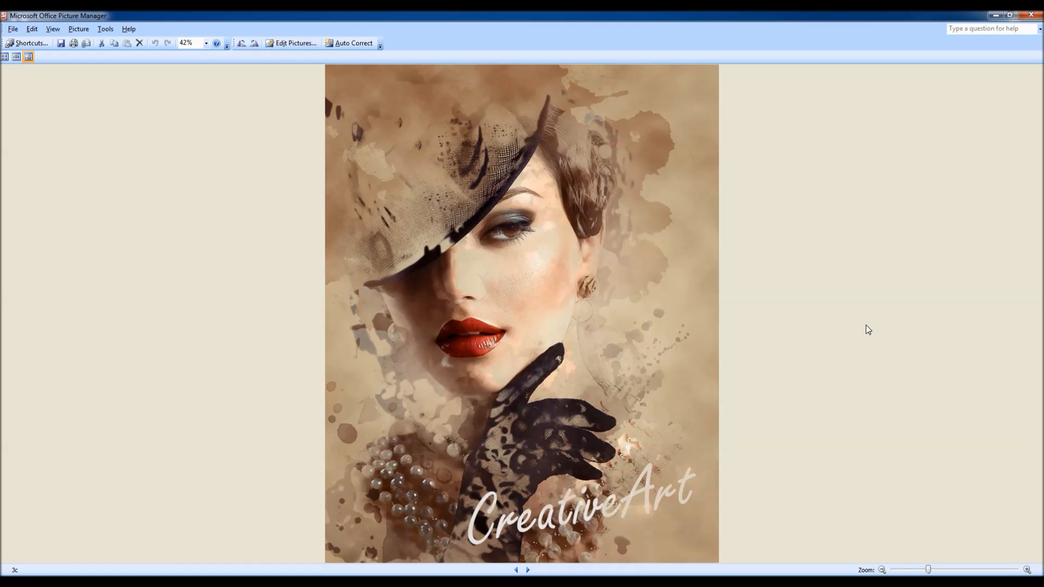
pyautogui.press('Right')
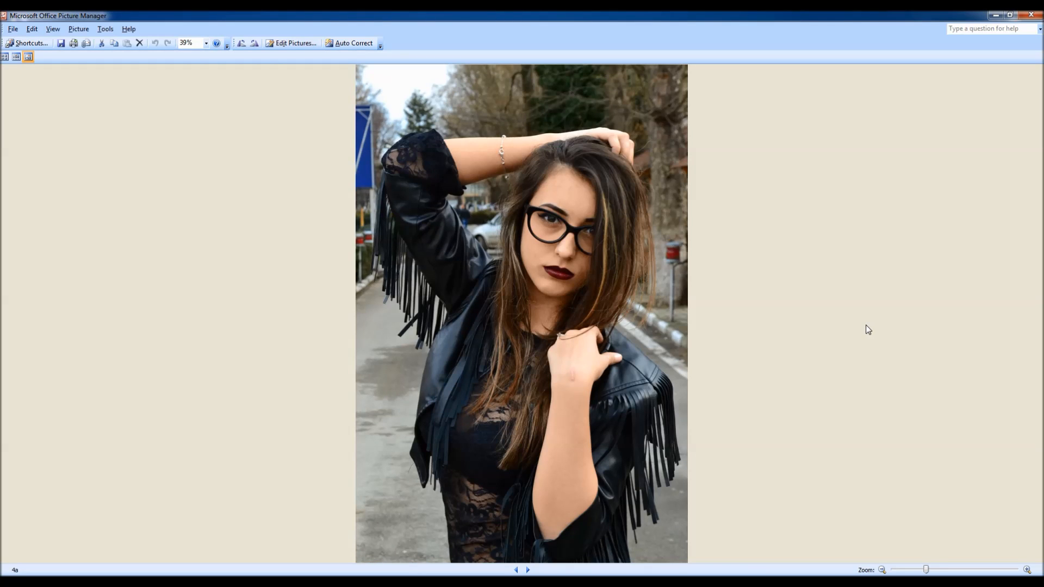
pyautogui.press('Right')
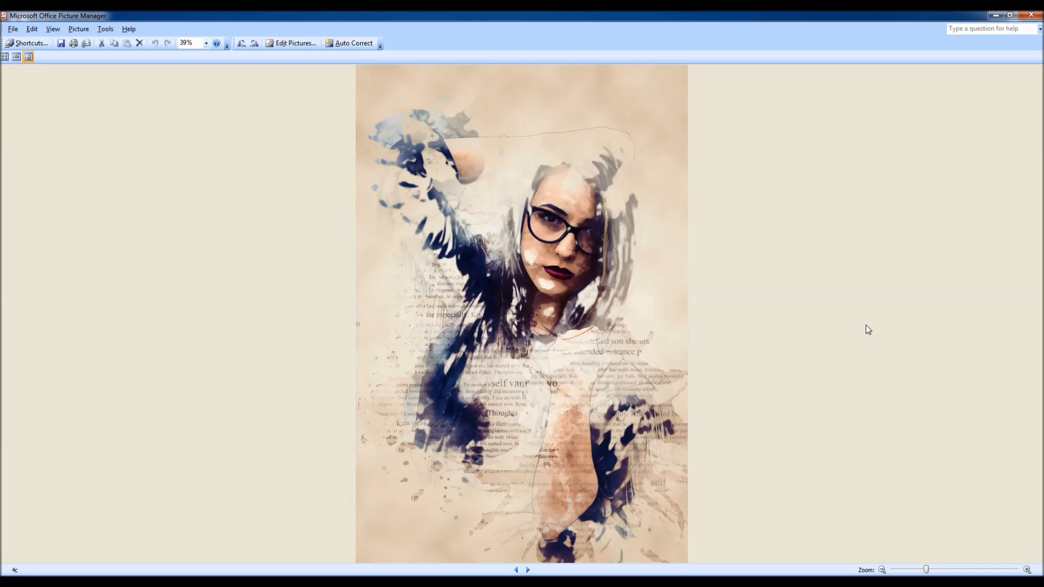
pyautogui.press('Right')
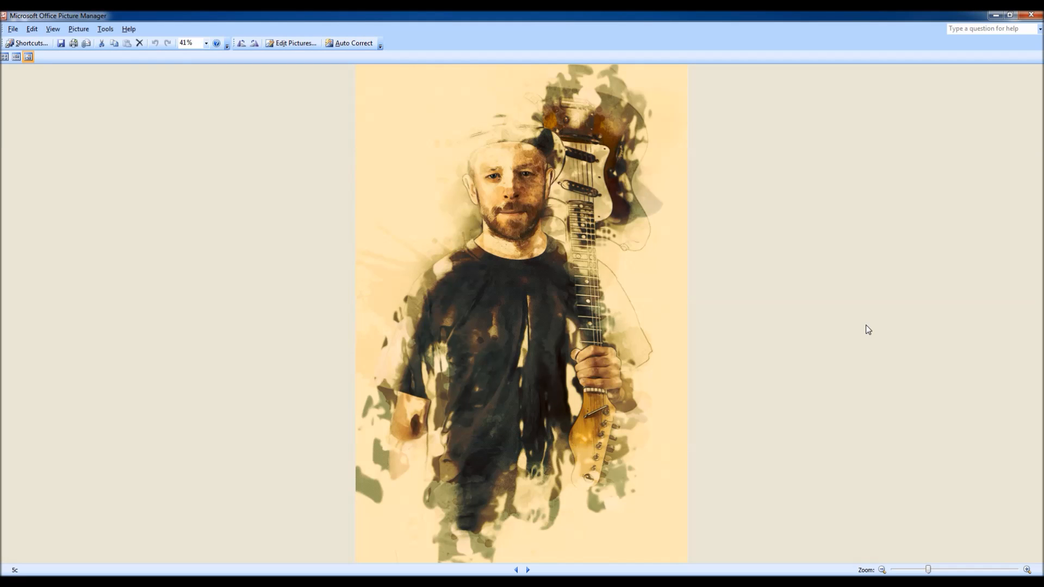
pyautogui.press('Right')
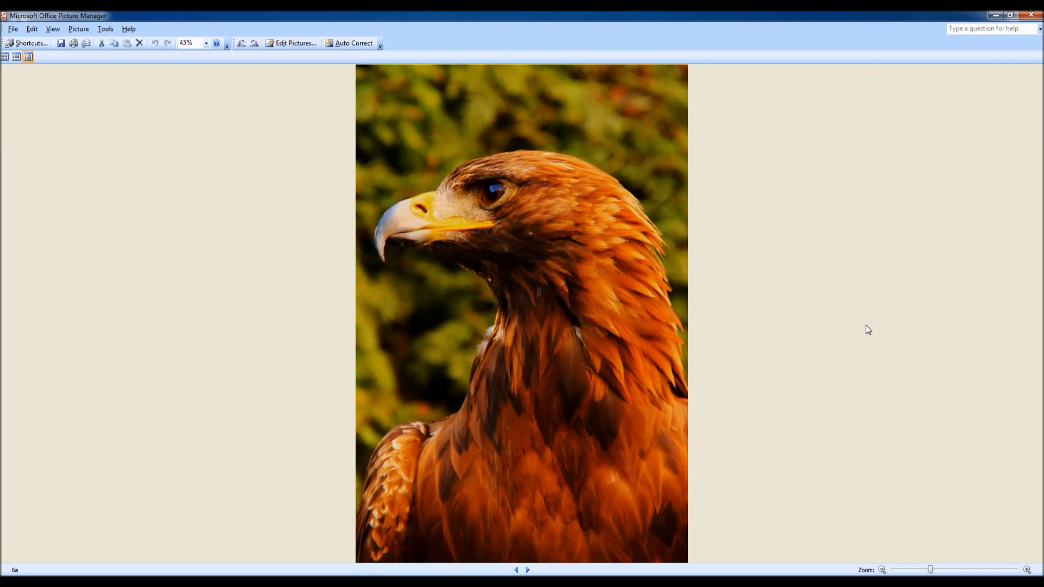
pyautogui.press('Right')
pyautogui.press('Right')
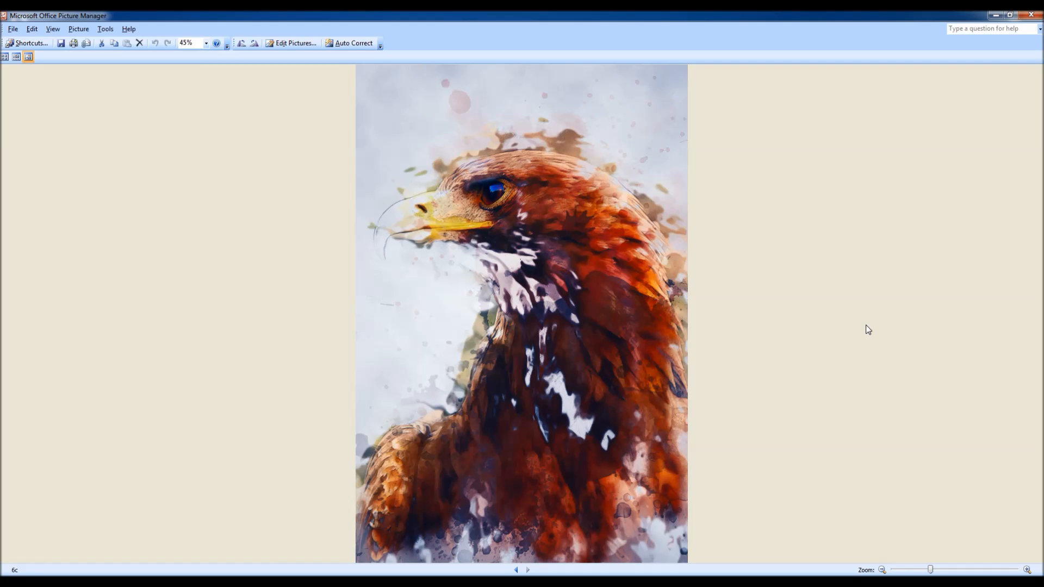
pyautogui.click(1031, 15)
pyautogui.click(770, 169)
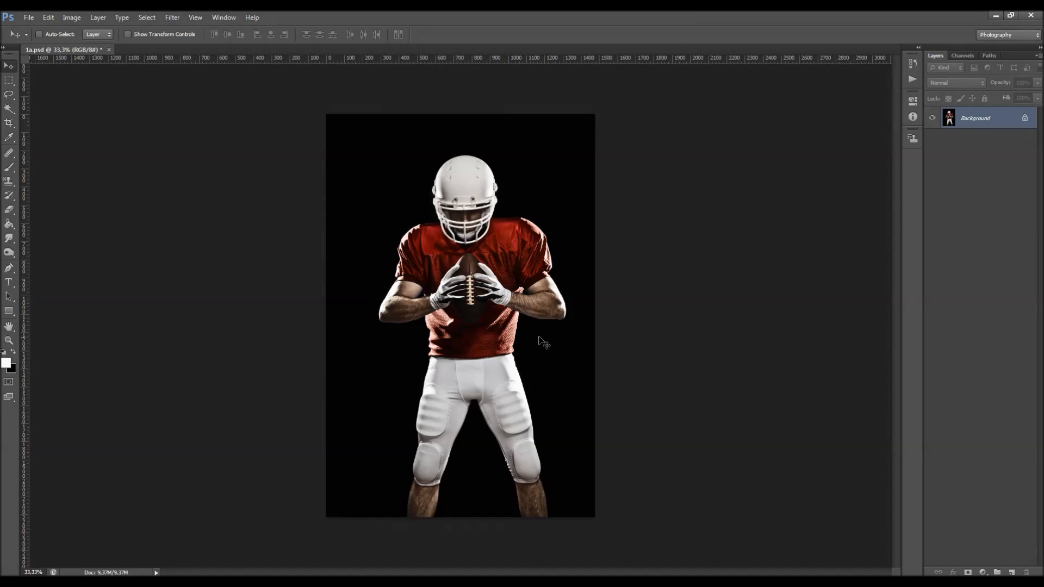
# Unlock the football player photo's Background layer to make it a regular layer.
pyautogui.scroll(2, 522, 240)
pyautogui.press('alt')
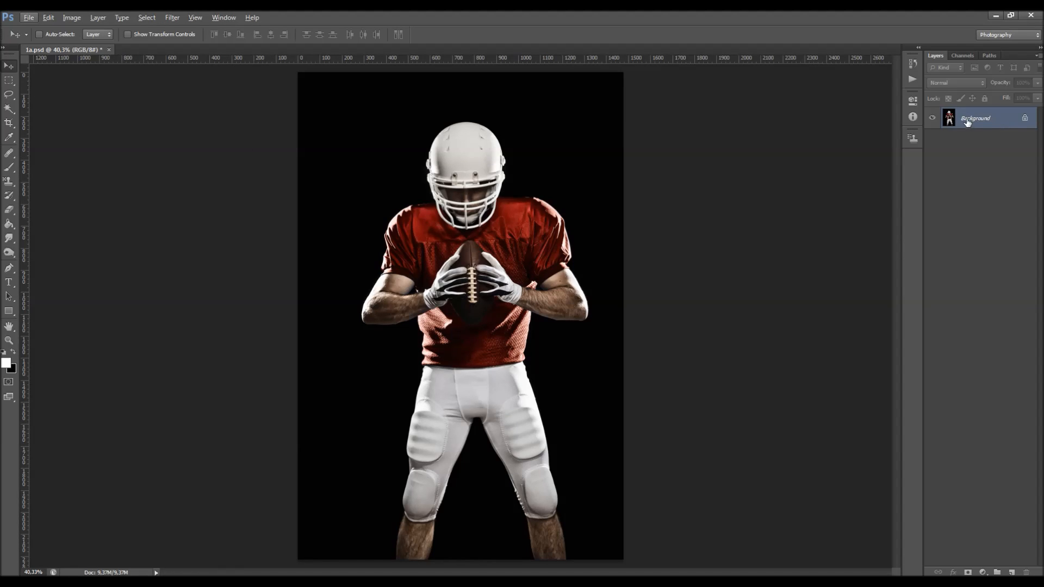
pyautogui.click(1021, 118)
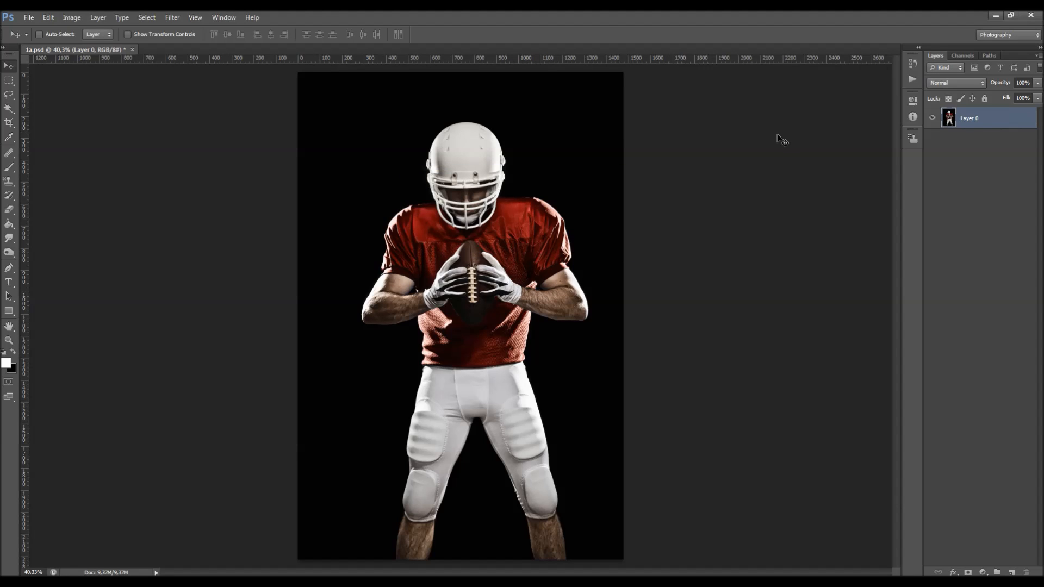
# Convert Layer 0 into a locked Background layer using Background from Layer.
pyautogui.click(98, 18)
pyautogui.moveTo(101, 31)
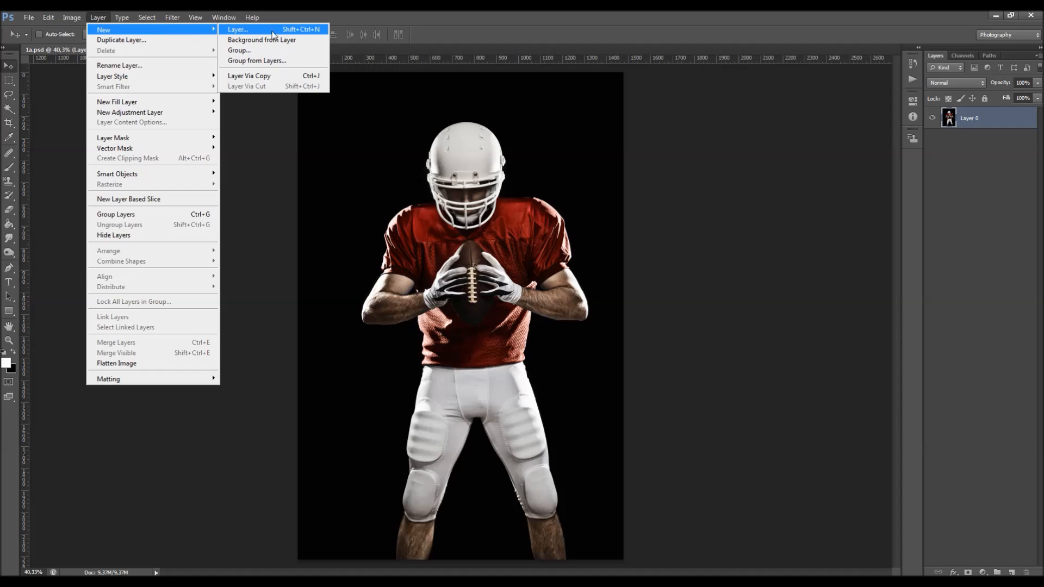
pyautogui.click(309, 41)
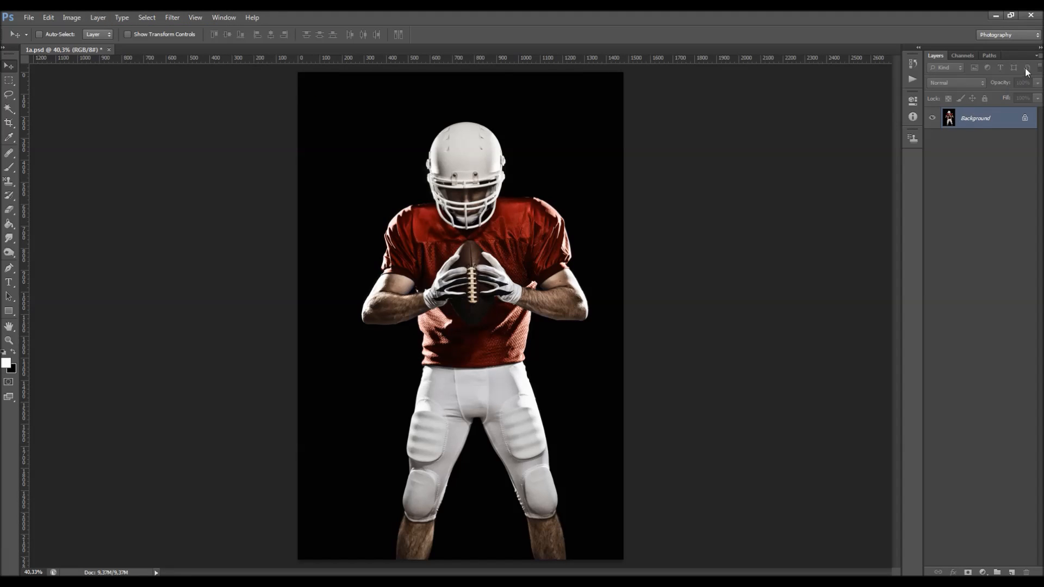
# Check the Add "copy" to Copied Layers and Groups setting in the Layers Panel Options, leaving the options as they are.
pyautogui.click(1038, 57)
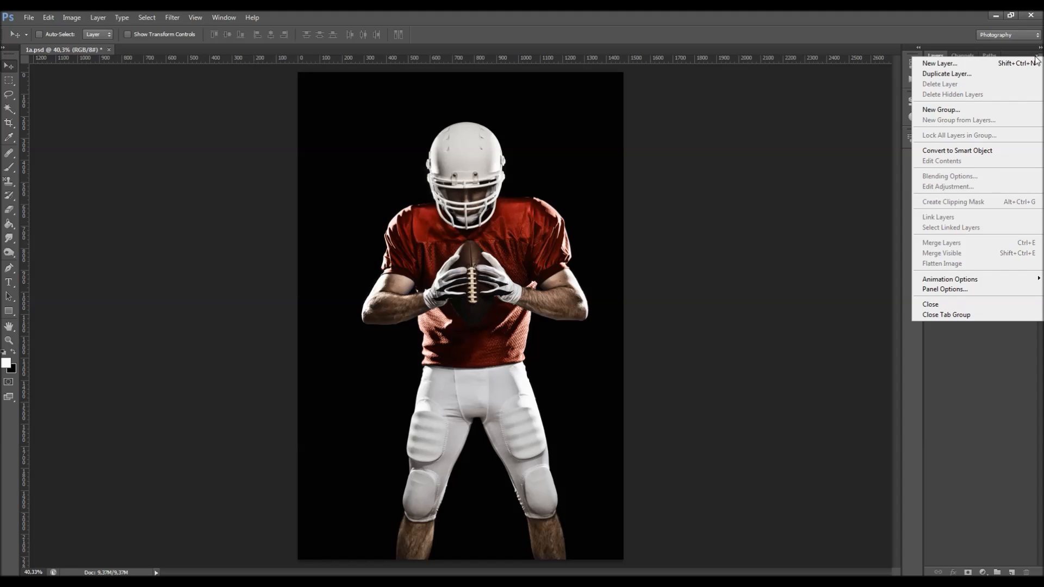
pyautogui.click(963, 291)
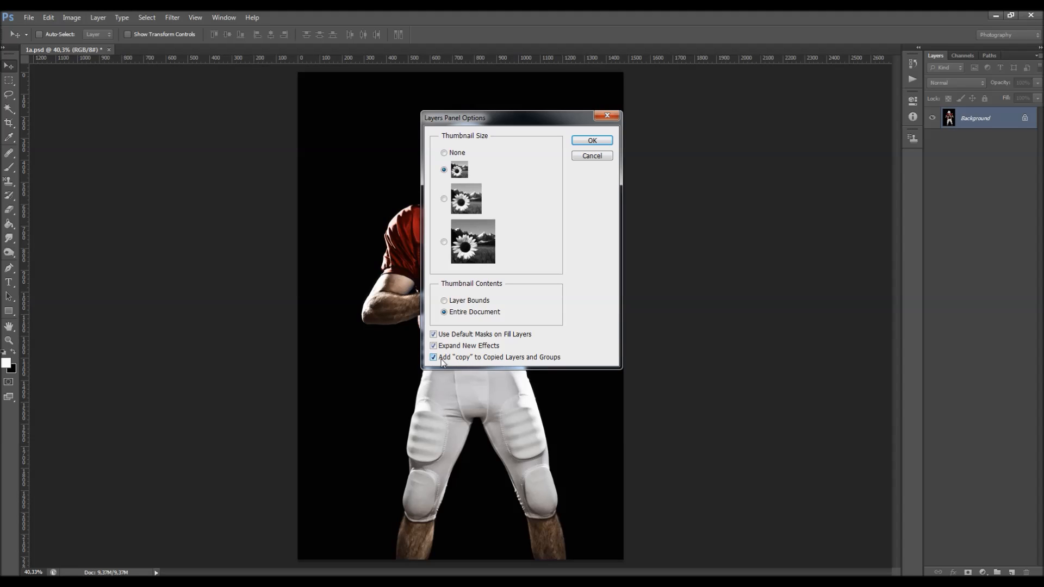
pyautogui.click(600, 116)
# Check the image's colour mode and bit depth, and review its pixel dimensions and resolution in Image Size.
pyautogui.click(71, 17)
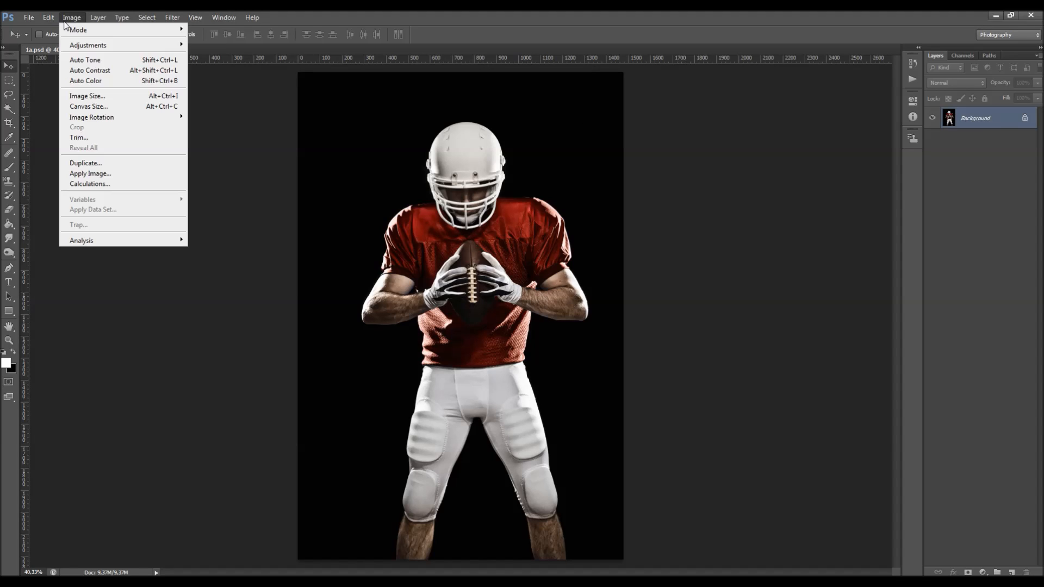
pyautogui.moveTo(145, 30)
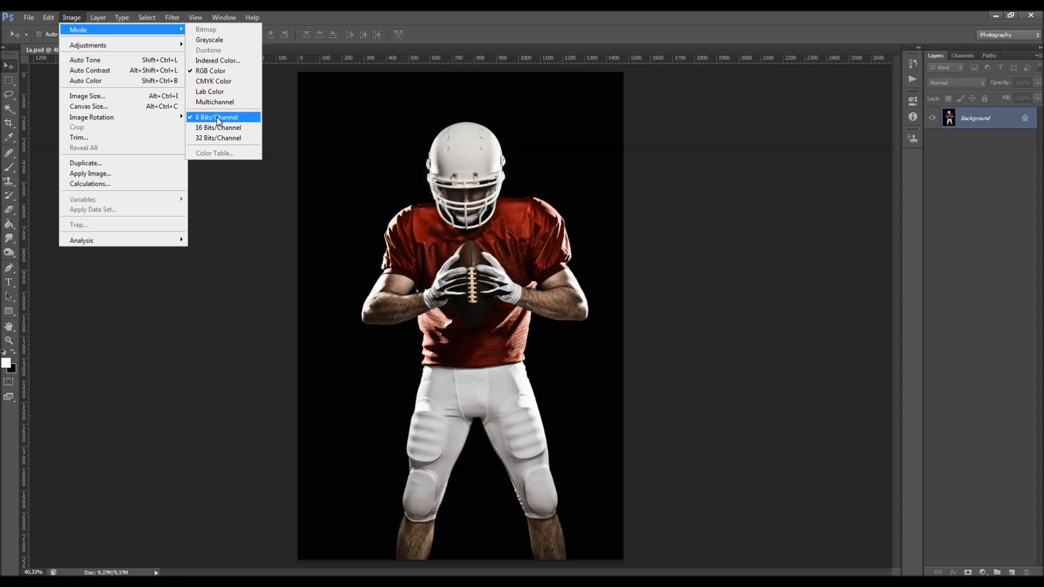
pyautogui.click(130, 97)
pyautogui.moveTo(613, 172); pyautogui.dragTo(687, 185)
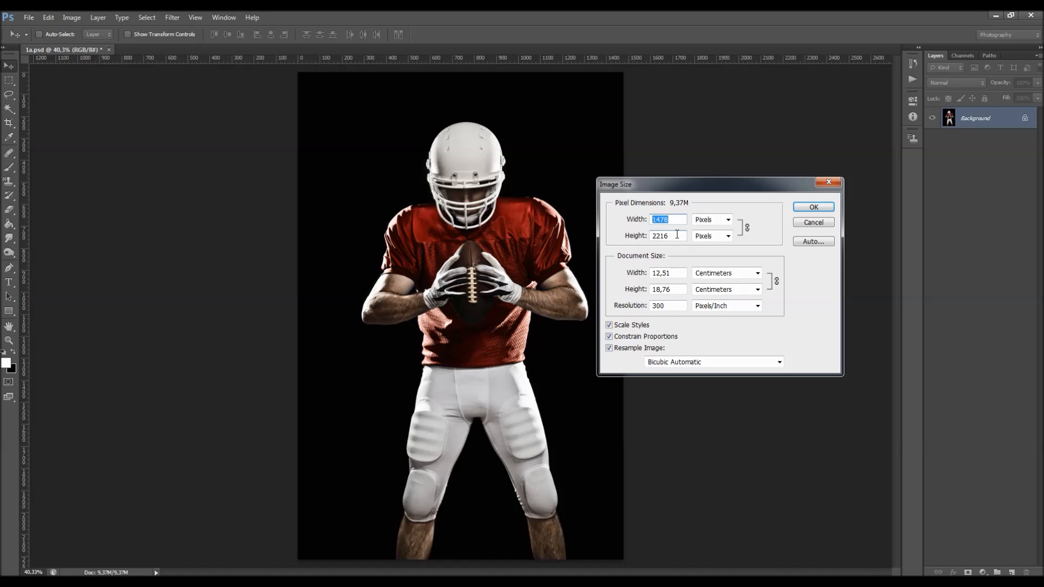
pyautogui.doubleClick(659, 234)
pyautogui.hotkey('shift', 'Tab')
pyautogui.doubleClick(653, 307)
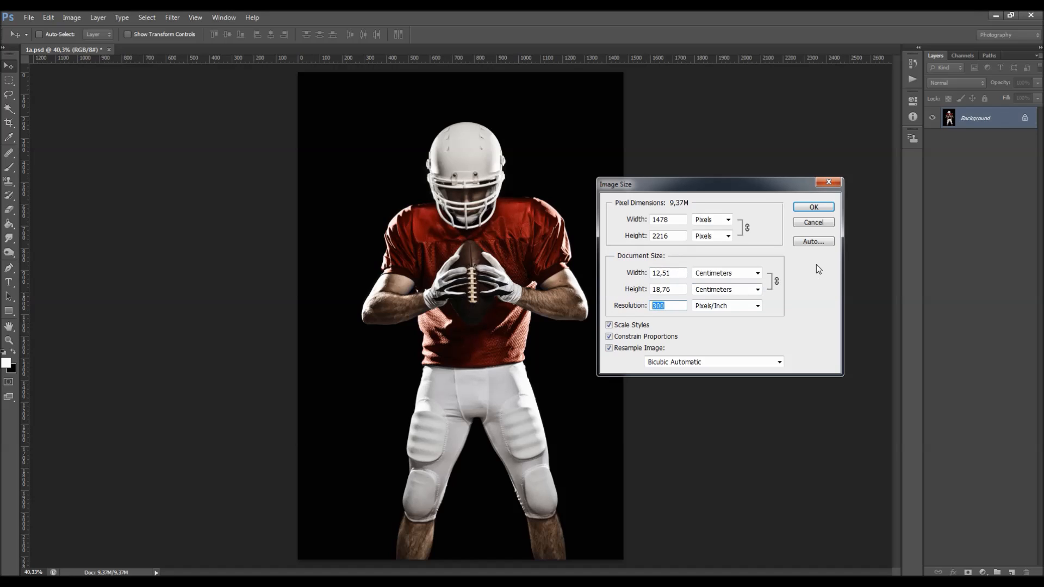
pyautogui.click(814, 209)
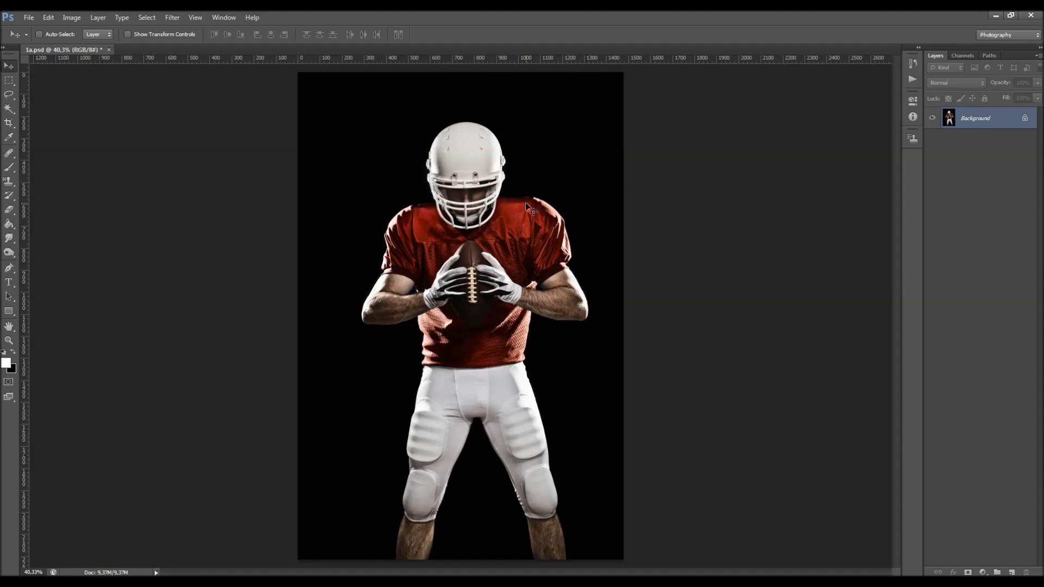
# Extend the canvas width by 200 pixels using Canvas Size with the Relative option enabled.
pyautogui.scroll(2, 526, 210)
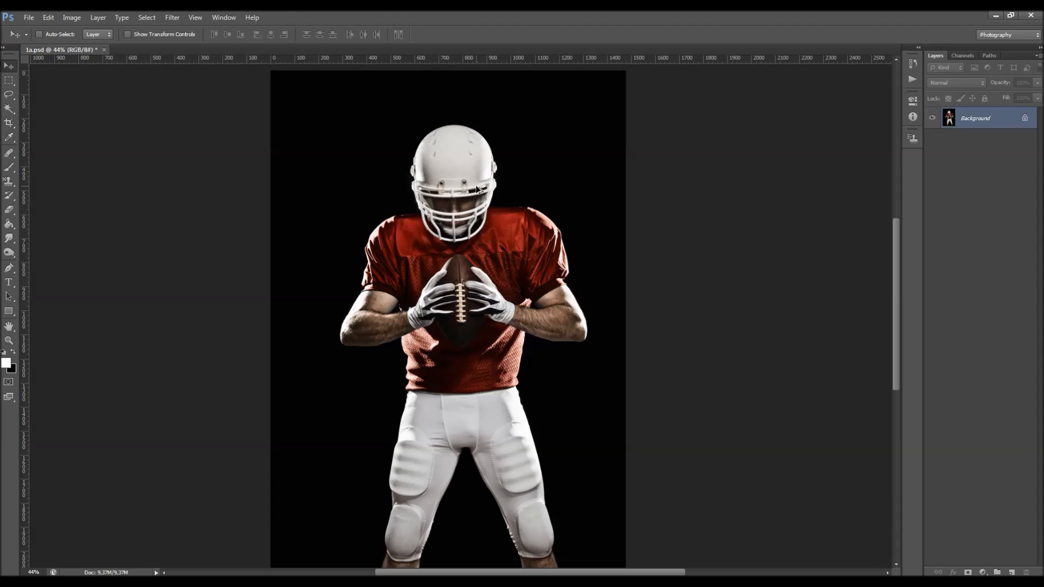
pyautogui.scroll(-2, 478, 189)
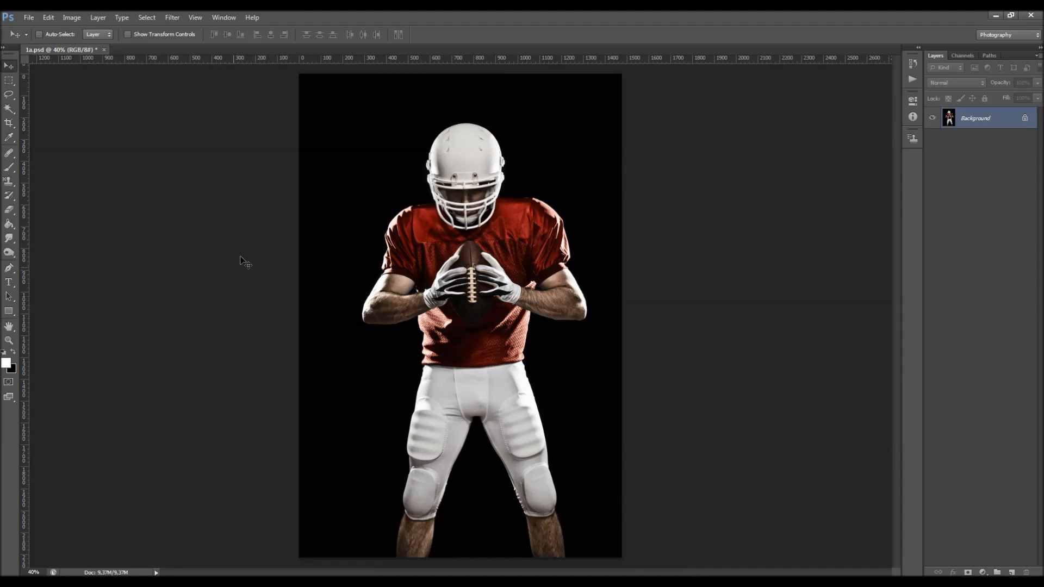
pyautogui.click(72, 18)
pyautogui.click(85, 105)
pyautogui.moveTo(683, 207); pyautogui.dragTo(713, 210)
pyautogui.click(697, 310)
pyautogui.click(698, 310)
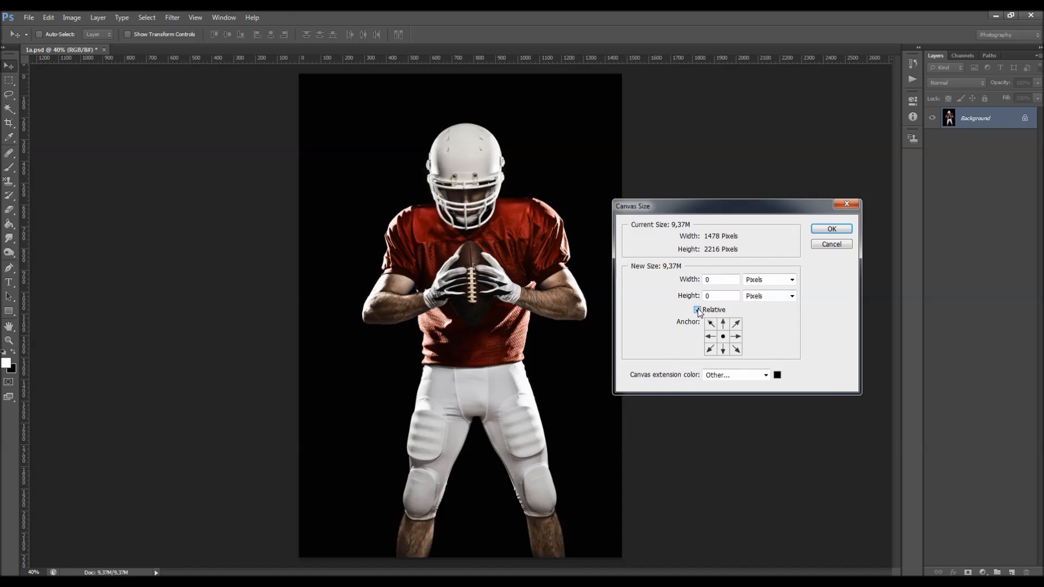
pyautogui.doubleClick(712, 280)
pyautogui.write('200')
pyautogui.press('Return')
pyautogui.hotkey('ctrl', '-')
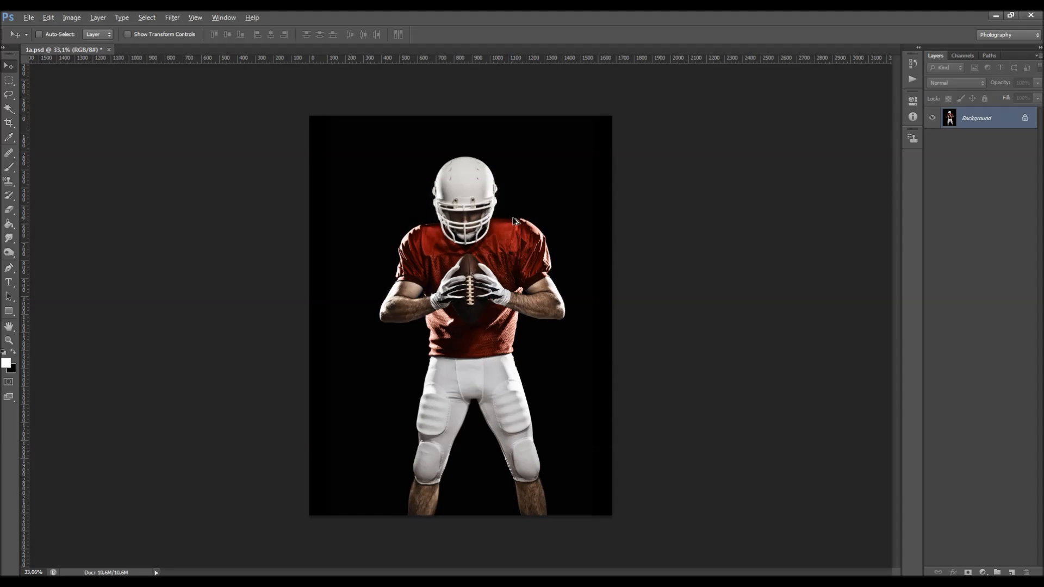
# Show the Actions panel and collapse the Default Actions set.
pyautogui.scroll(2, 515, 220)
pyautogui.scroll(-1, 513, 220)
pyautogui.press('alt')
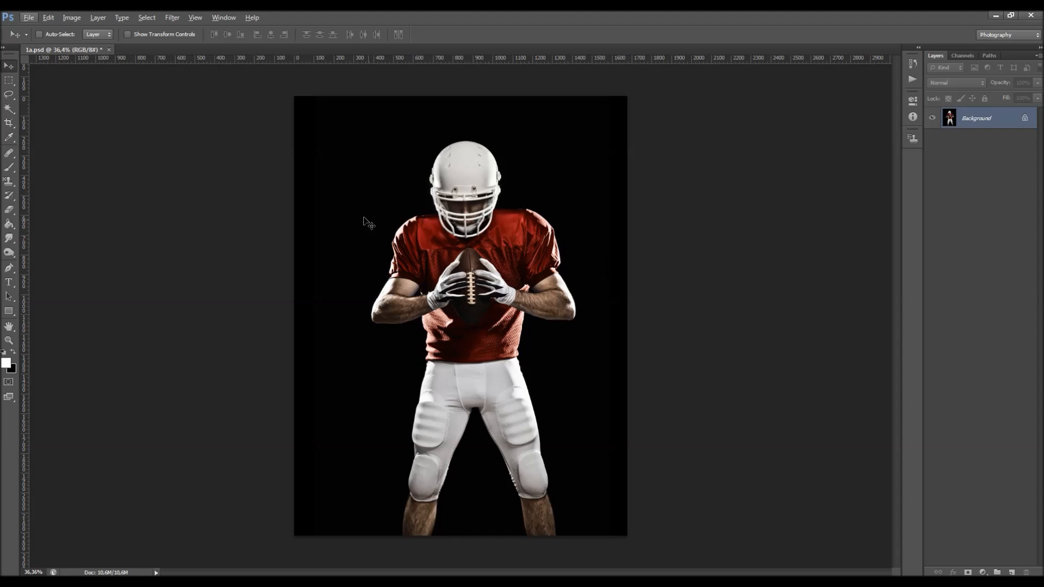
pyautogui.click(218, 21)
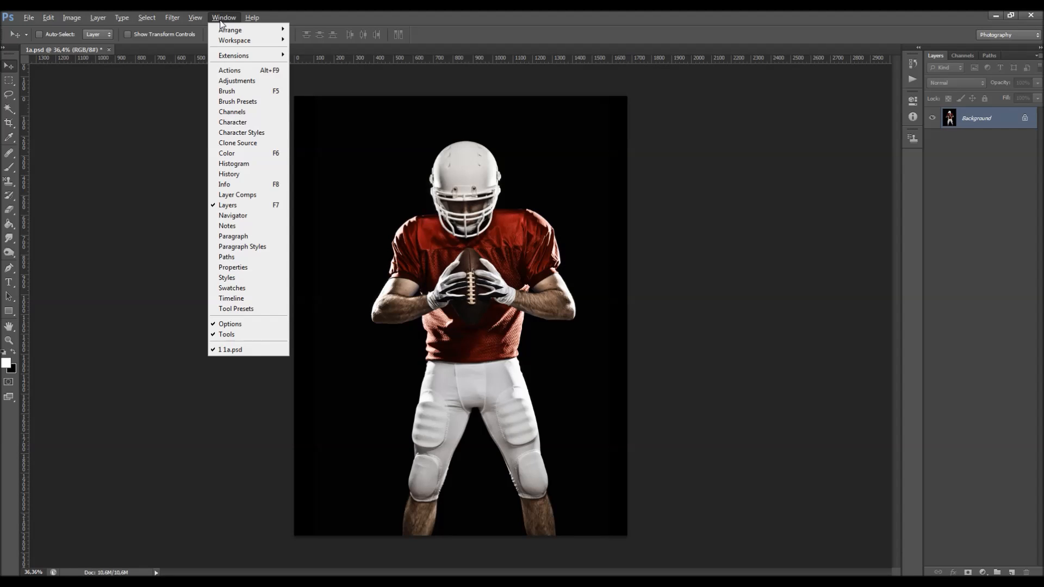
pyautogui.click(247, 70)
pyautogui.scroll(5, 865, 93)
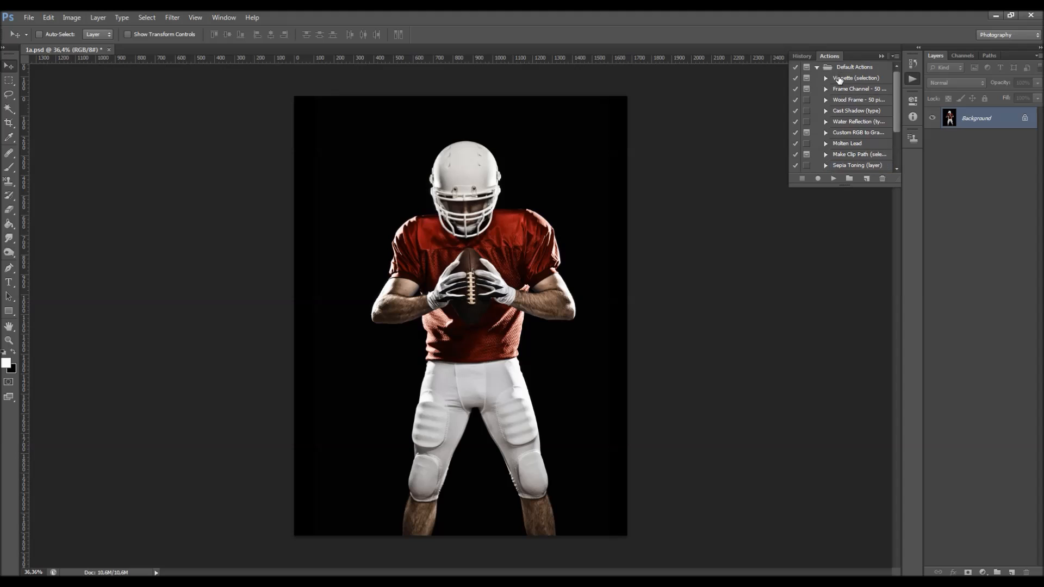
pyautogui.click(817, 67)
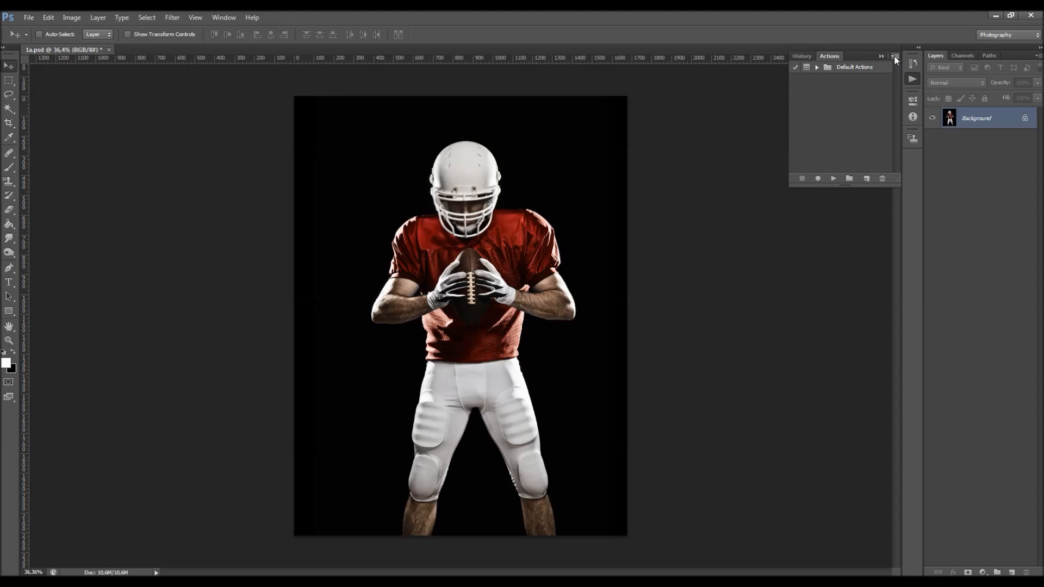
# Load the CreativeArt action file, expand its set and select the CreativeArt action.
pyautogui.click(894, 57)
pyautogui.click(924, 244)
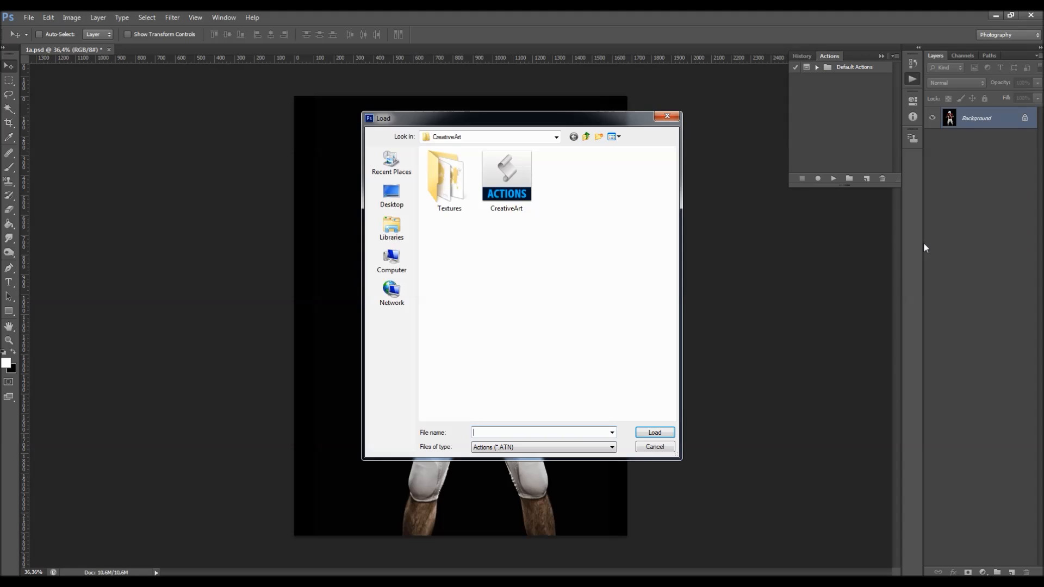
pyautogui.click(523, 207)
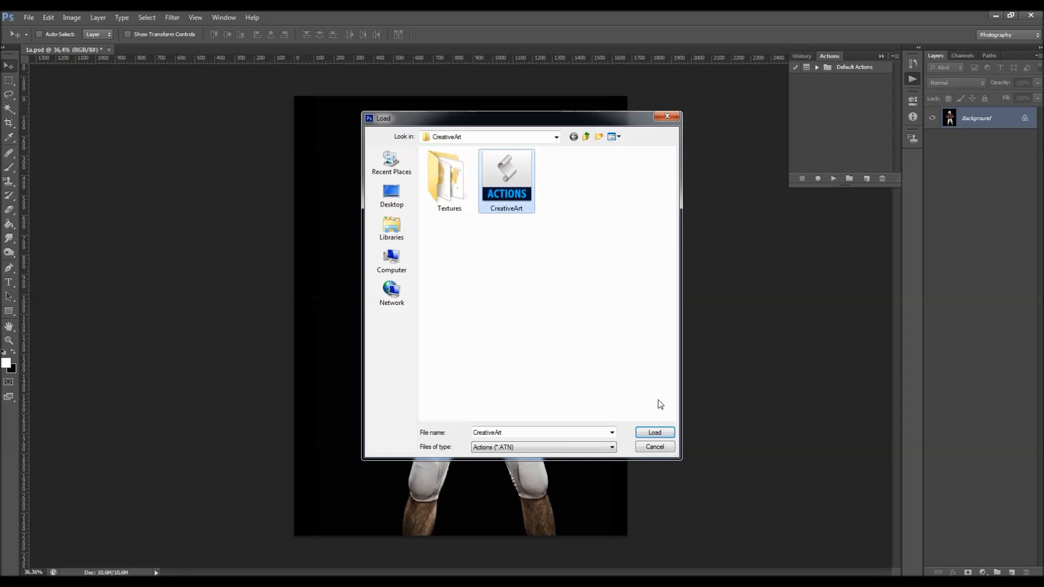
pyautogui.click(655, 434)
pyautogui.click(818, 79)
pyautogui.click(838, 91)
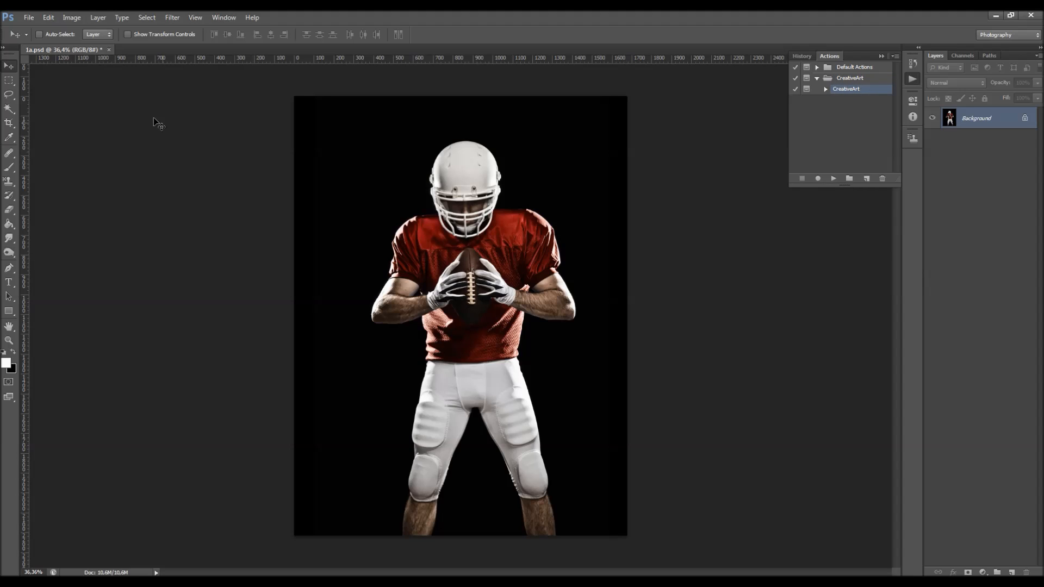
# Create a new layer named "brush" above the Background layer.
pyautogui.click(98, 17)
pyautogui.moveTo(105, 29)
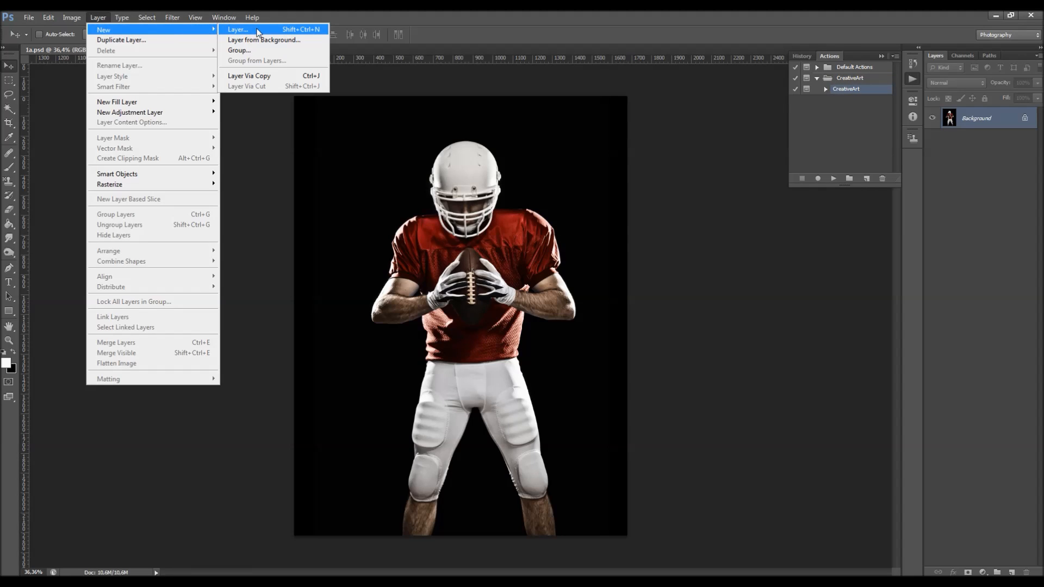
pyautogui.click(239, 28)
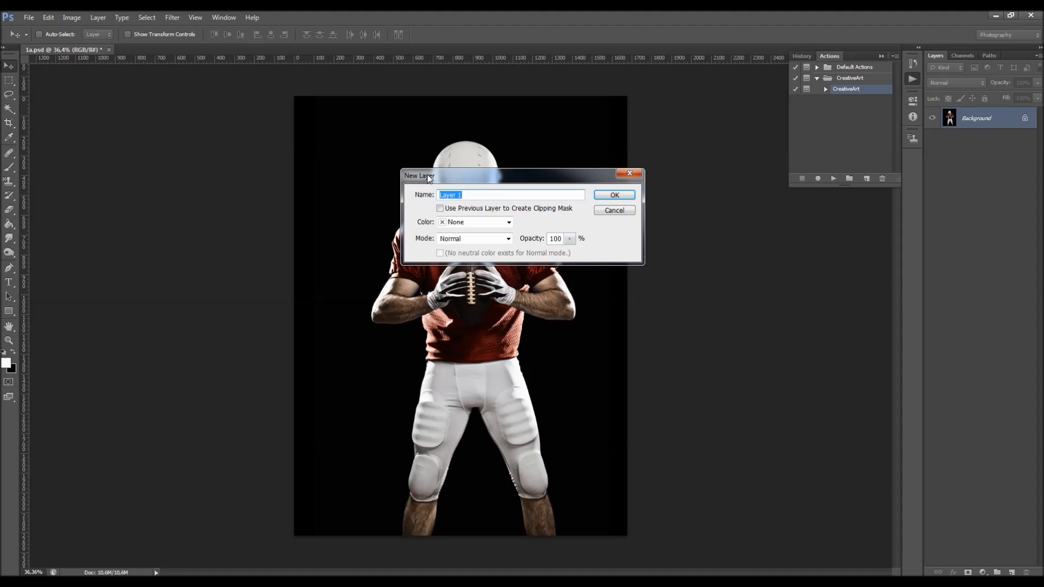
pyautogui.write('brushy')
pyautogui.moveTo(457, 195); pyautogui.dragTo(443, 194)
pyautogui.click(605, 197)
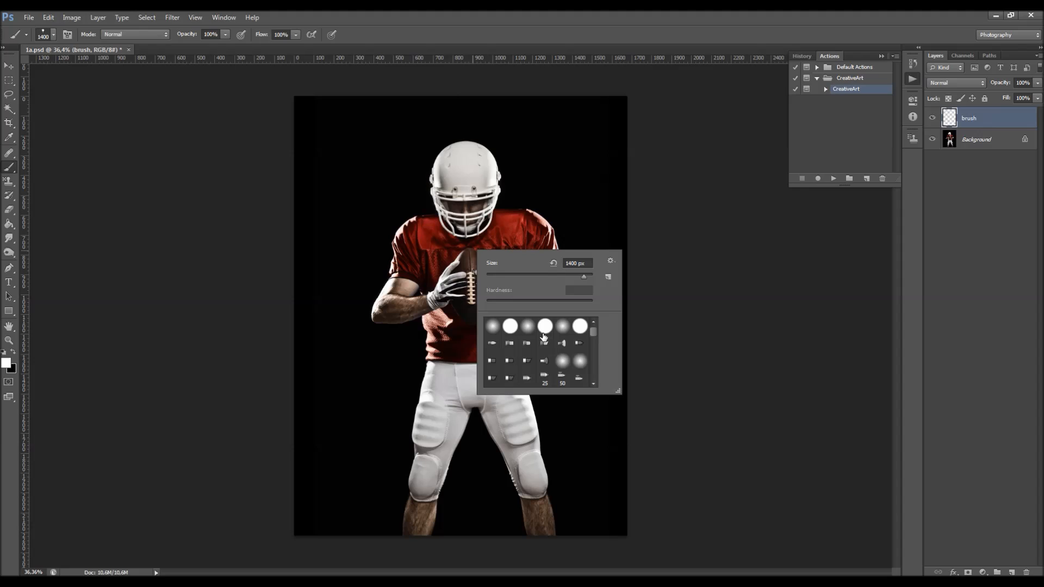
# Choose a soft round brush and shrink it until it is narrow enough to paint over the player's body.
pyautogui.click(533, 326)
pyautogui.click(457, 257)
pyautogui.press('[')
pyautogui.press('[')
pyautogui.press('[')
pyautogui.press('[')
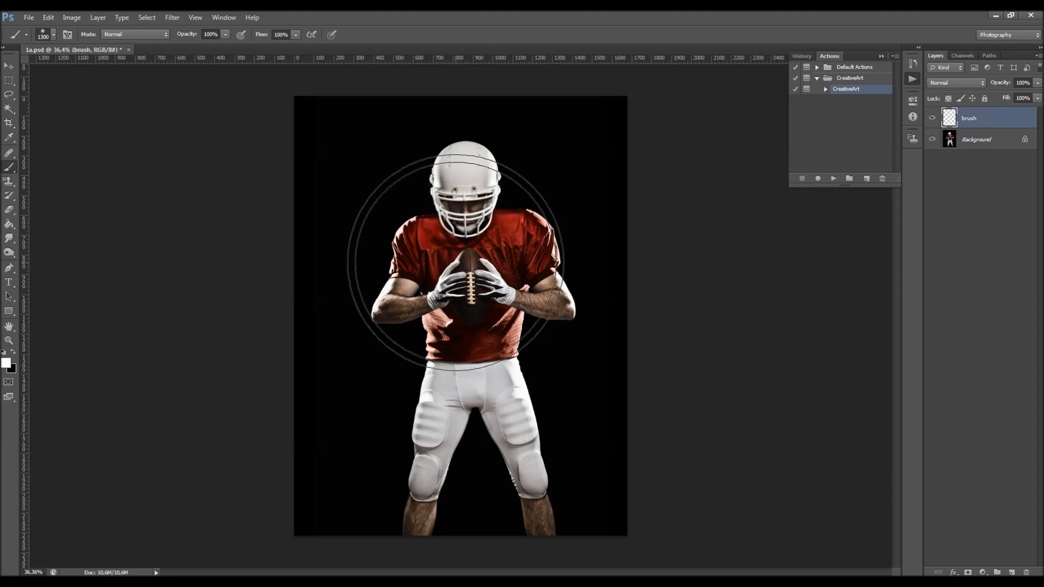
pyautogui.press('[')
pyautogui.press('[')
pyautogui.press('[')
pyautogui.press('[')
pyautogui.press('[')
pyautogui.press('[')
pyautogui.press('[')
pyautogui.press('[')
pyautogui.press('[')
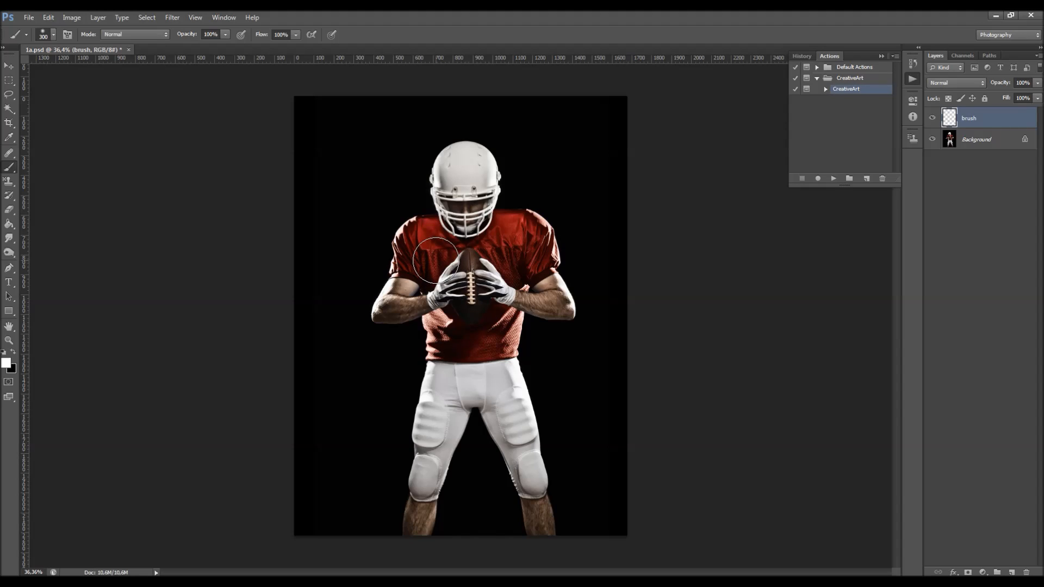
pyautogui.press('[')
pyautogui.press('[')
pyautogui.press('[')
pyautogui.press('[')
# Paint over the player's helmet and hands on the brush layer with a green 125 px brush.
pyautogui.click(8, 363)
pyautogui.click(850, 455)
pyautogui.moveTo(822, 386); pyautogui.dragTo(934, 214)
pyautogui.press('Return')
pyautogui.press('[')
pyautogui.press('[')
pyautogui.moveTo(465, 234); pyautogui.dragTo(462, 174)
pyautogui.moveTo(451, 277)
pyautogui.mouseDown()
pyautogui.moveTo(419, 258)
pyautogui.moveTo(529, 276)
pyautogui.mouseUp()
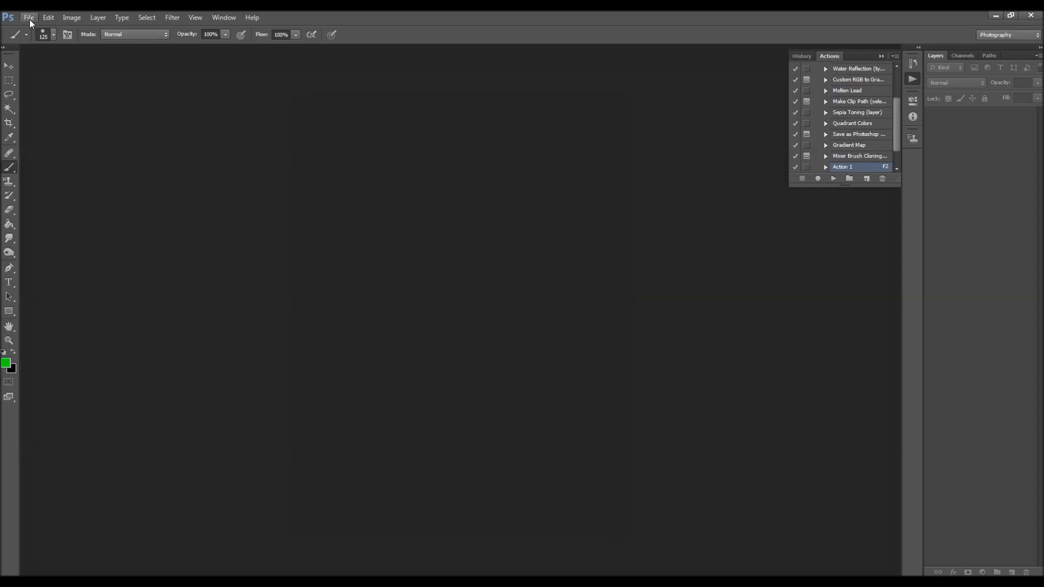
# Open brush.psd from the Desktop and switch to the Move tool.
pyautogui.click(28, 17)
pyautogui.click(44, 41)
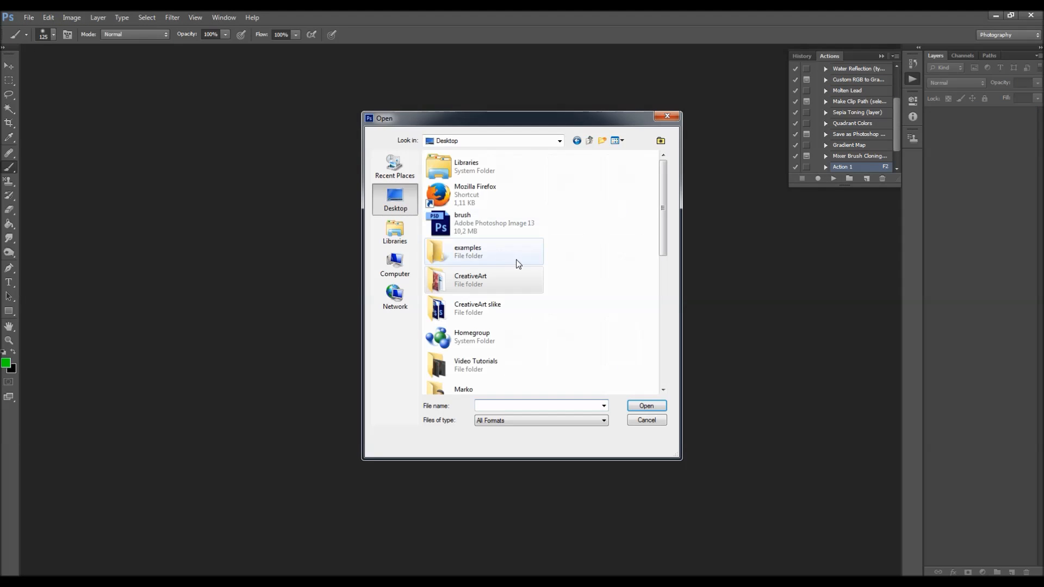
pyautogui.doubleClick(502, 229)
pyautogui.press('v')
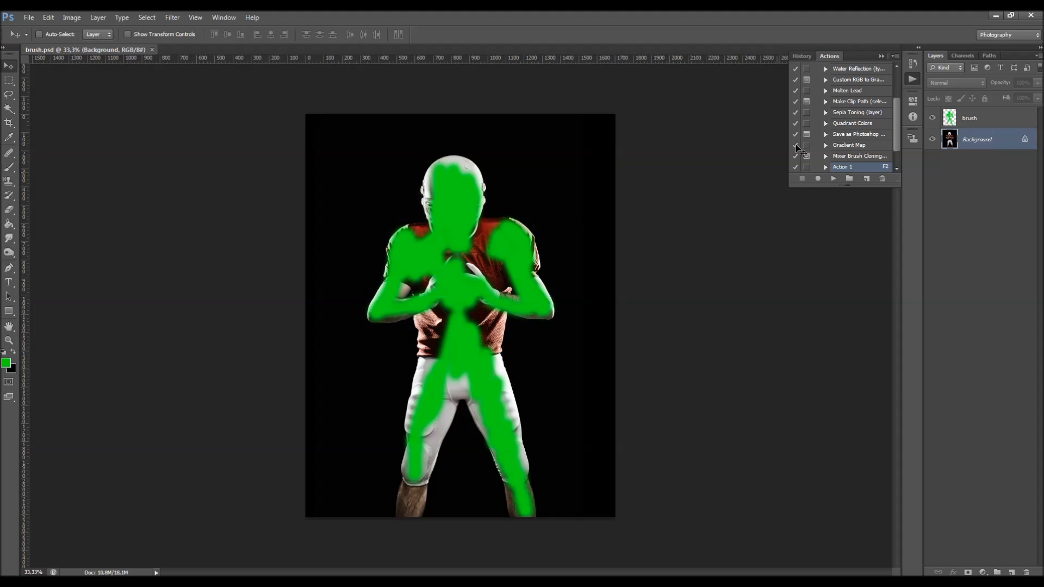
# Collapse the Default Actions set, select the CreativeArt action and play it on brush.psd.
pyautogui.click(881, 56)
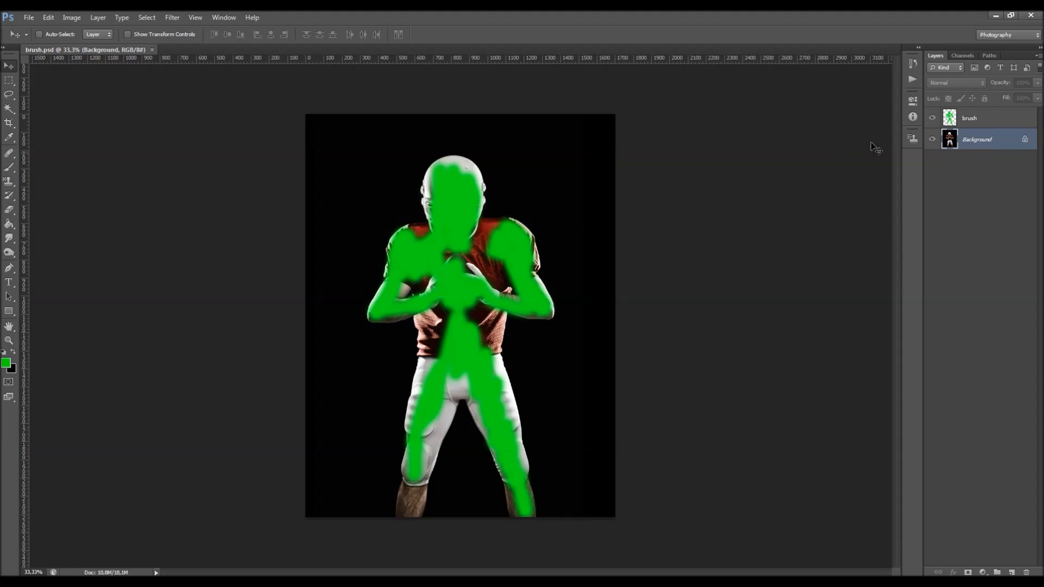
pyautogui.click(912, 79)
pyautogui.scroll(1, 823, 86)
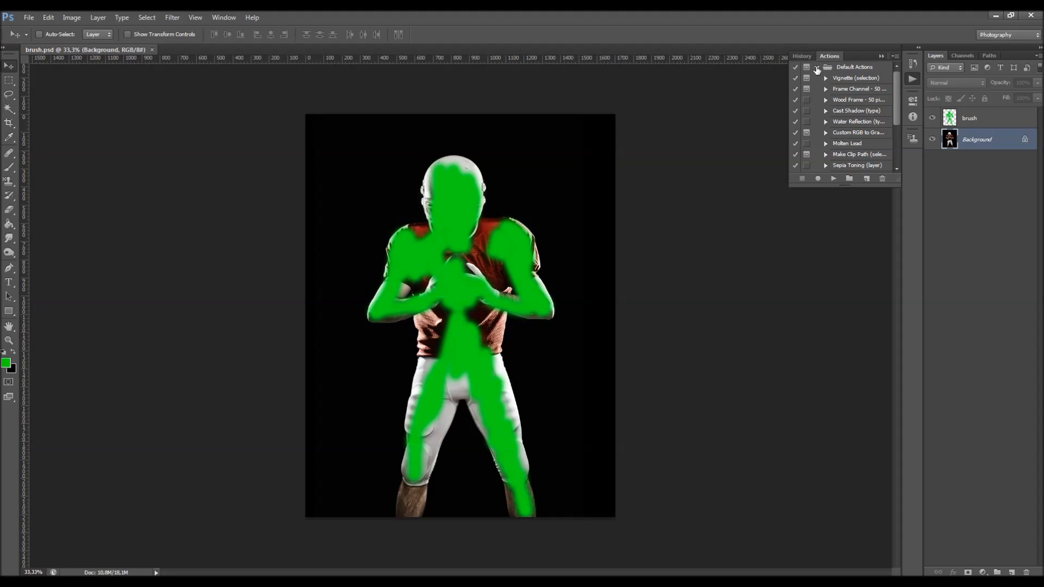
pyautogui.click(817, 67)
pyautogui.click(844, 91)
pyautogui.scroll(1, 494, 256)
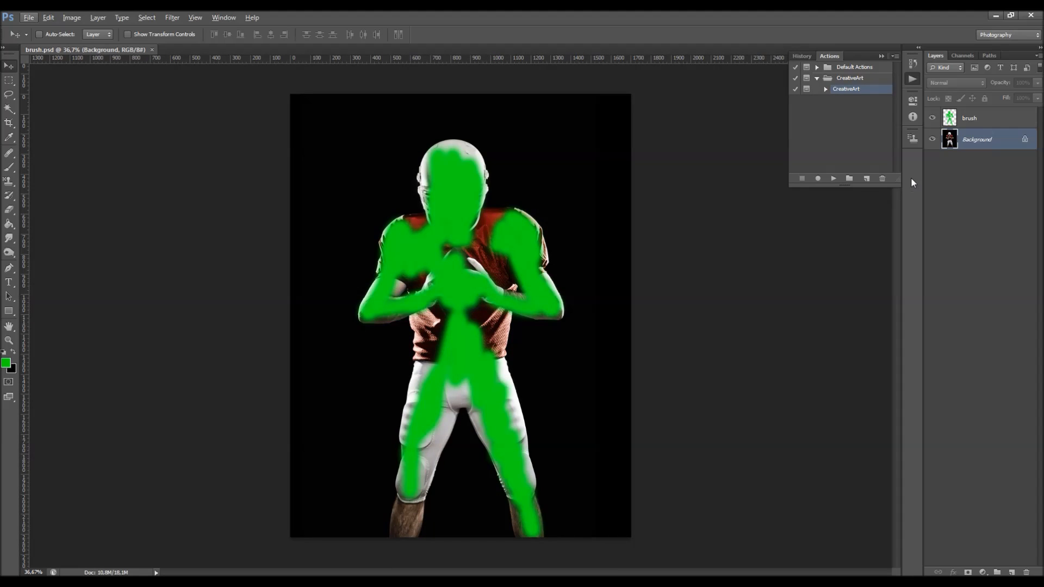
pyautogui.click(835, 179)
pyautogui.click(832, 179)
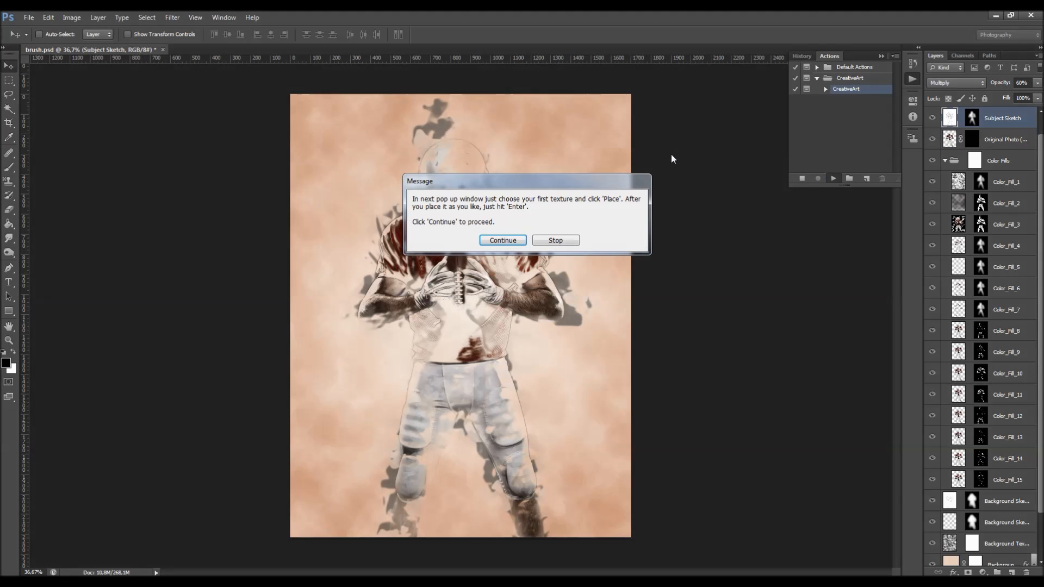
# Continue the action and place texture 1 from the CreativeArt Textures folder as the first texture.
pyautogui.moveTo(533, 183); pyautogui.dragTo(614, 218)
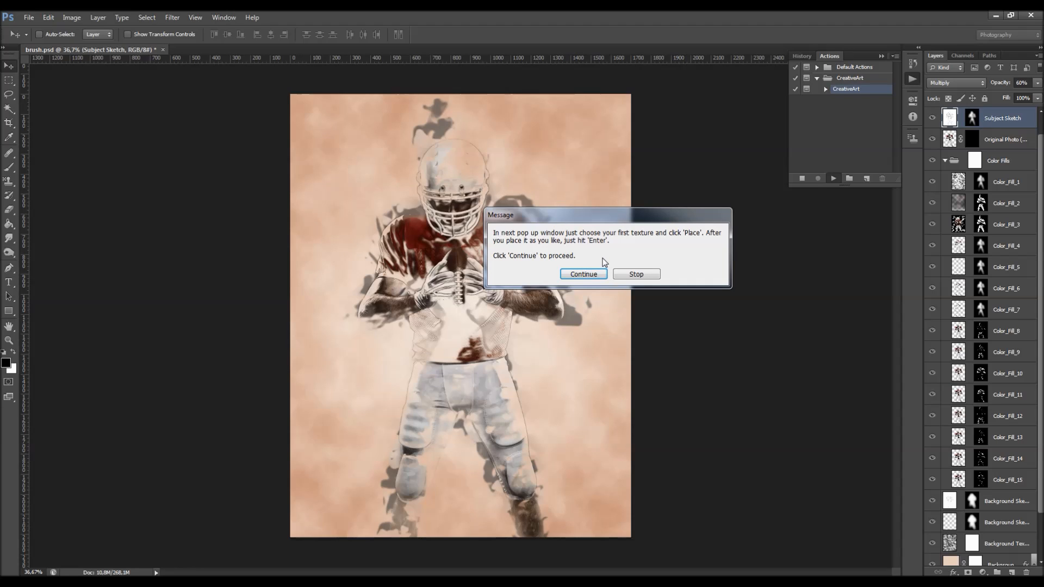
pyautogui.click(576, 276)
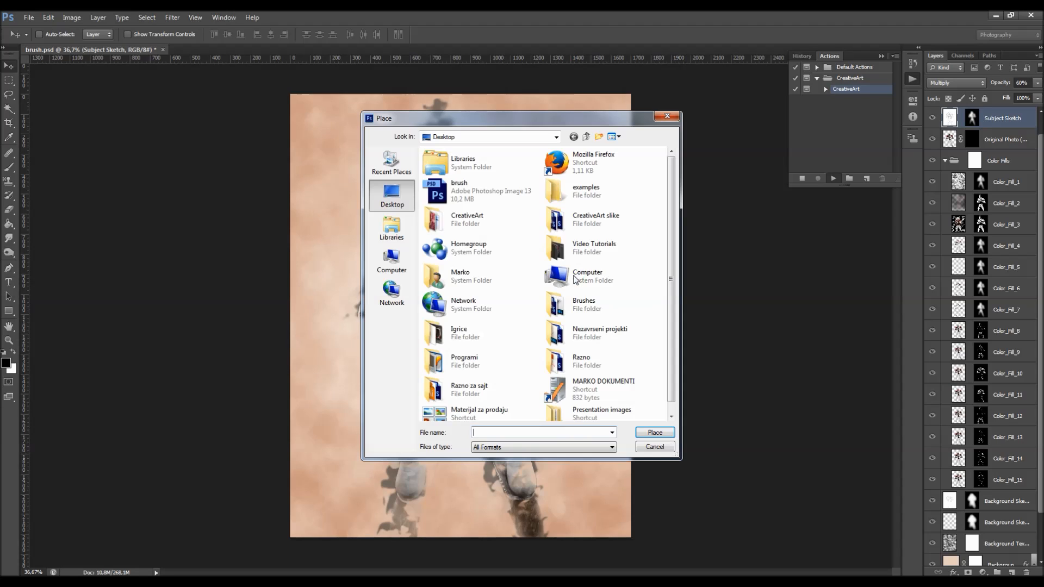
pyautogui.doubleClick(501, 228)
pyautogui.doubleClick(446, 199)
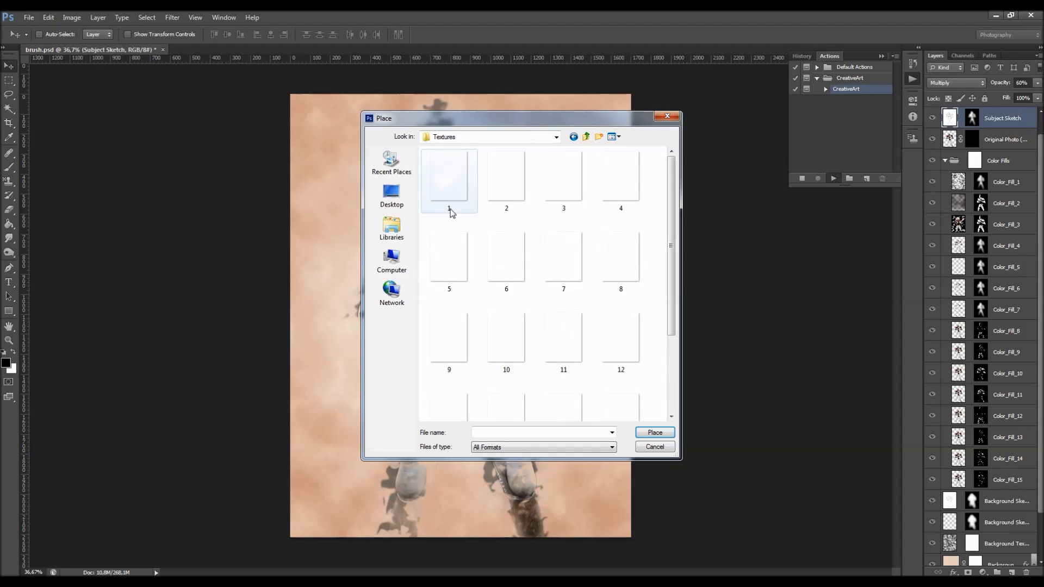
pyautogui.click(455, 181)
pyautogui.scroll(-3, 646, 210)
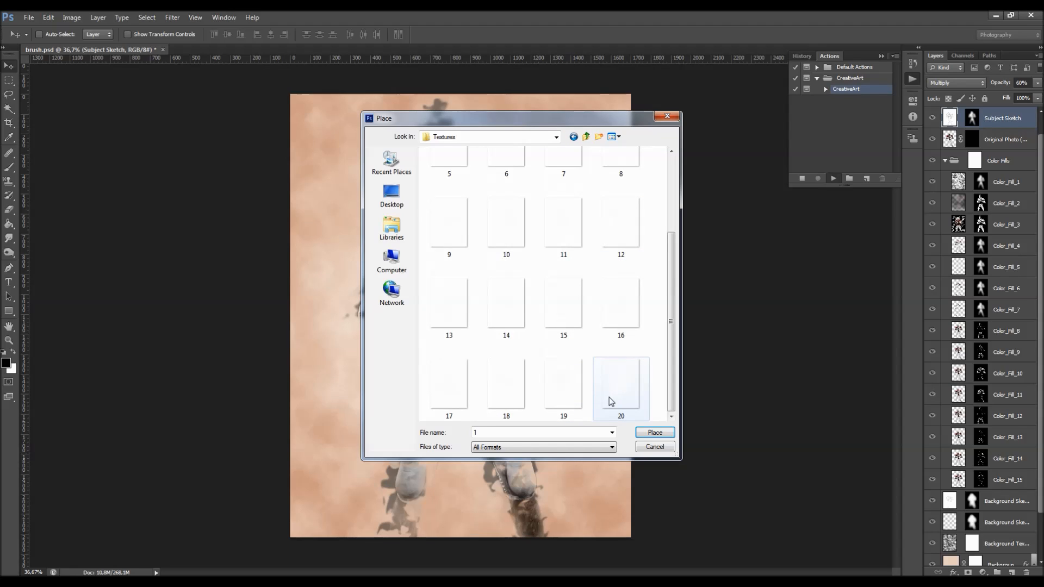
pyautogui.click(582, 228)
pyautogui.scroll(3, 585, 229)
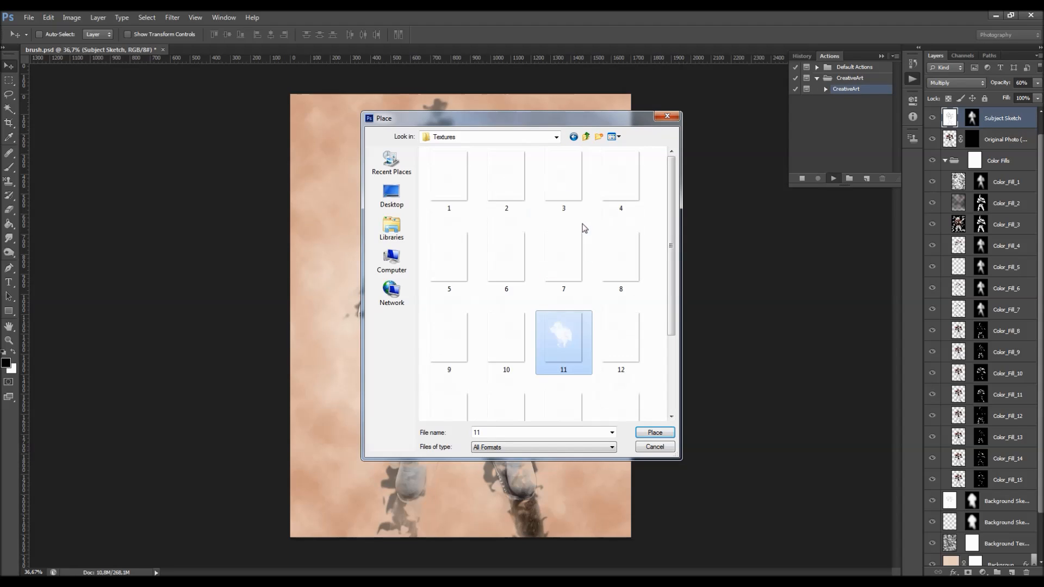
pyautogui.click(455, 192)
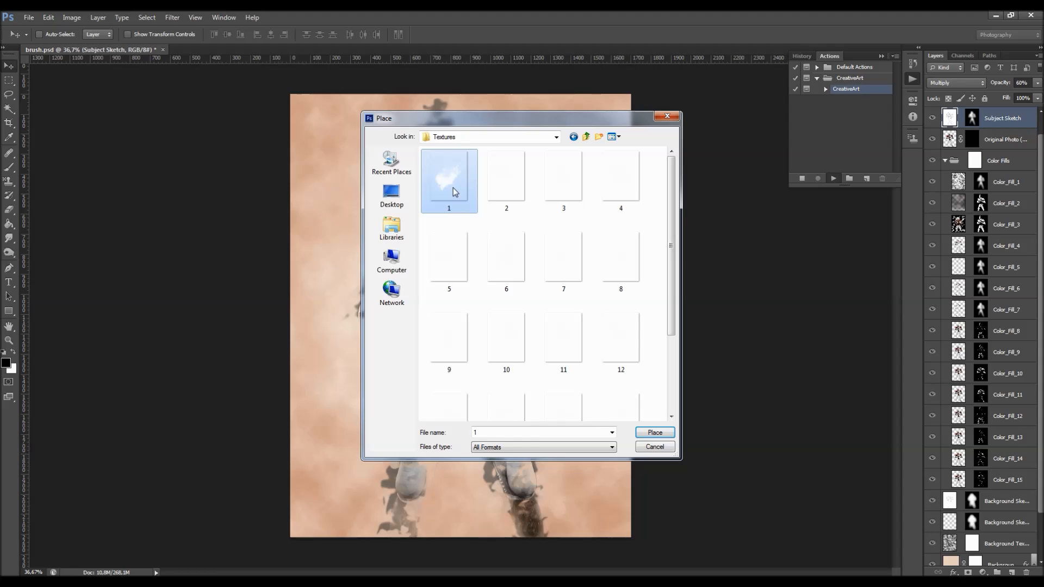
pyautogui.click(654, 433)
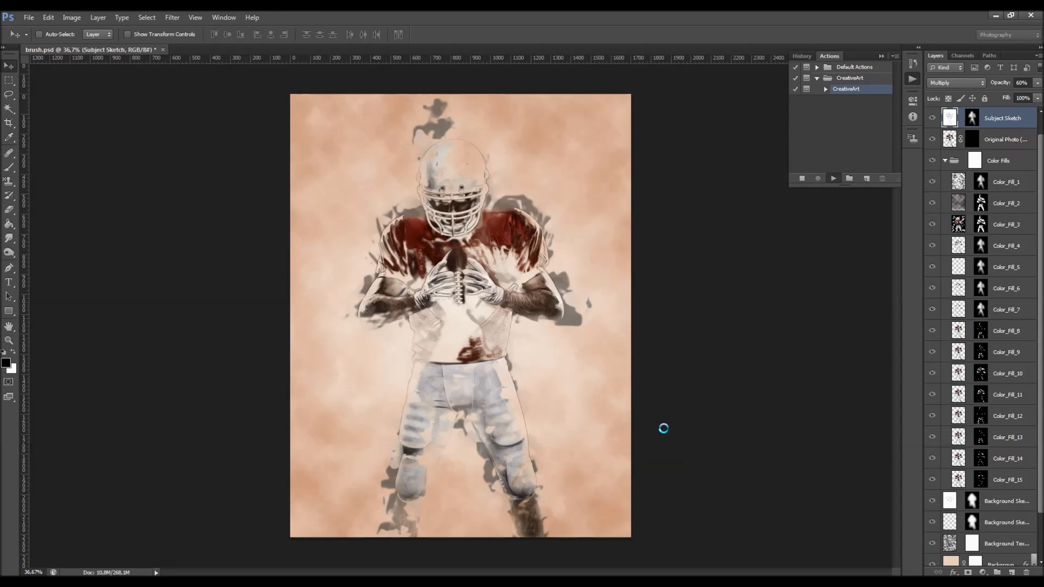
# Try enlarging the placed texture 1 from its upper-right corner, and undo the scaling.
pyautogui.moveTo(498, 293)
pyautogui.mouseDown()
pyautogui.moveTo(517, 231)
pyautogui.moveTo(491, 270)
pyautogui.moveTo(489, 306)
pyautogui.mouseUp()
pyautogui.moveTo(631, 196); pyautogui.dragTo(701, 212)
pyautogui.scroll(-2, 653, 112)
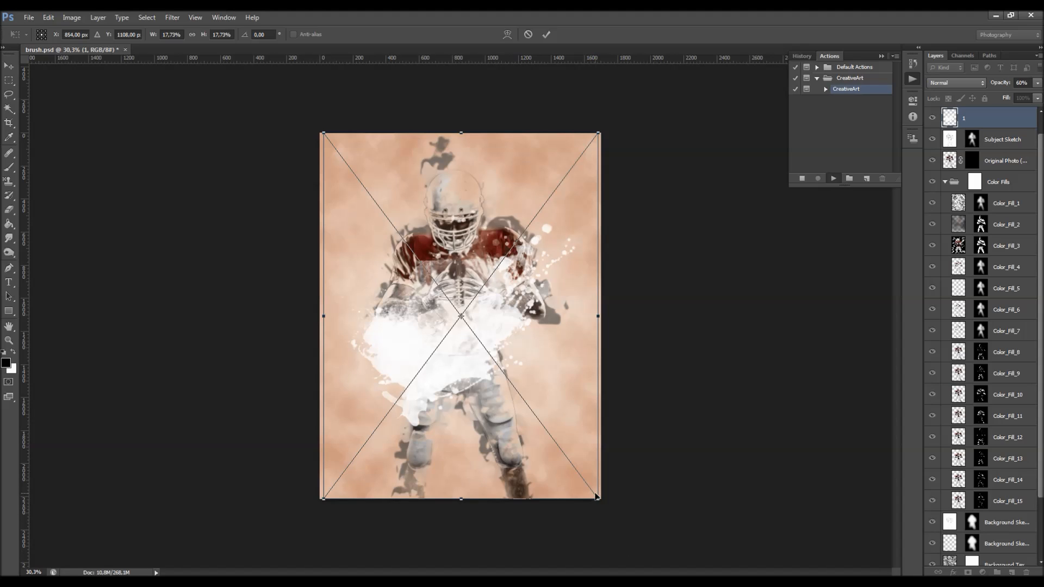
pyautogui.moveTo(601, 137); pyautogui.dragTo(620, 121)
pyautogui.hotkey('ctrl', 'z')
# Move texture 1 up over the player's head and chest, rotate it about -4.3°, and commit the placement.
pyautogui.scroll(3, 506, 185)
pyautogui.scroll(3, 495, 282)
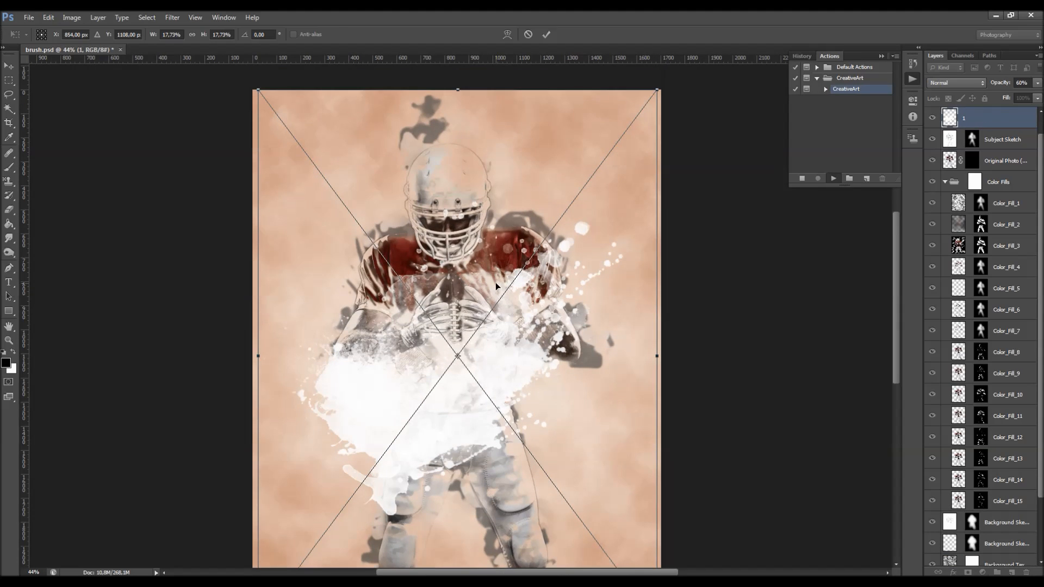
pyautogui.moveTo(456, 434); pyautogui.dragTo(543, 248)
pyautogui.moveTo(781, 225)
pyautogui.mouseDown()
pyautogui.moveTo(765, 203)
pyautogui.moveTo(772, 229)
pyautogui.mouseUp()
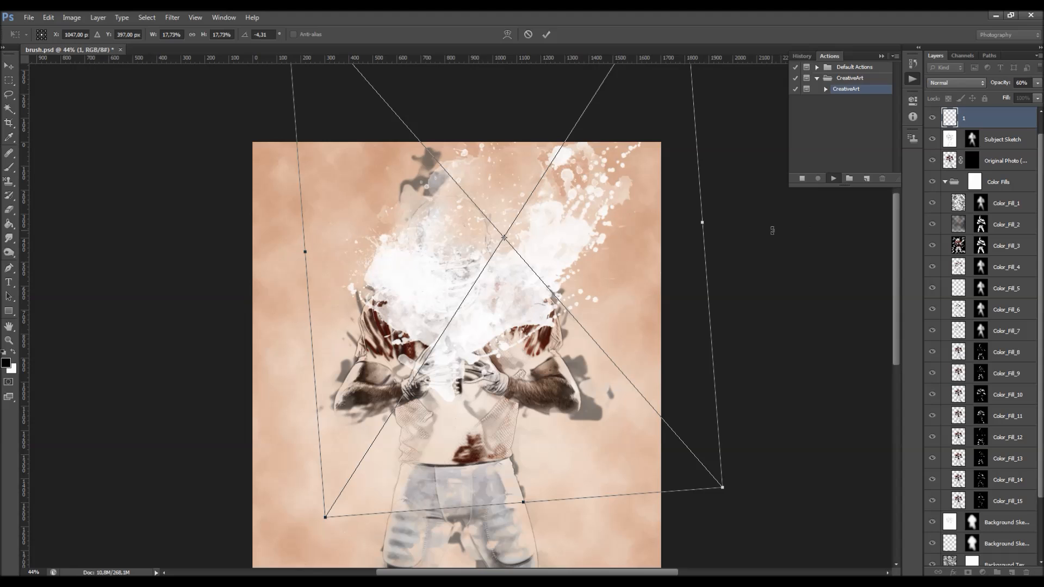
pyautogui.moveTo(580, 245)
pyautogui.mouseDown()
pyautogui.moveTo(565, 230)
pyautogui.moveTo(566, 246)
pyautogui.mouseUp()
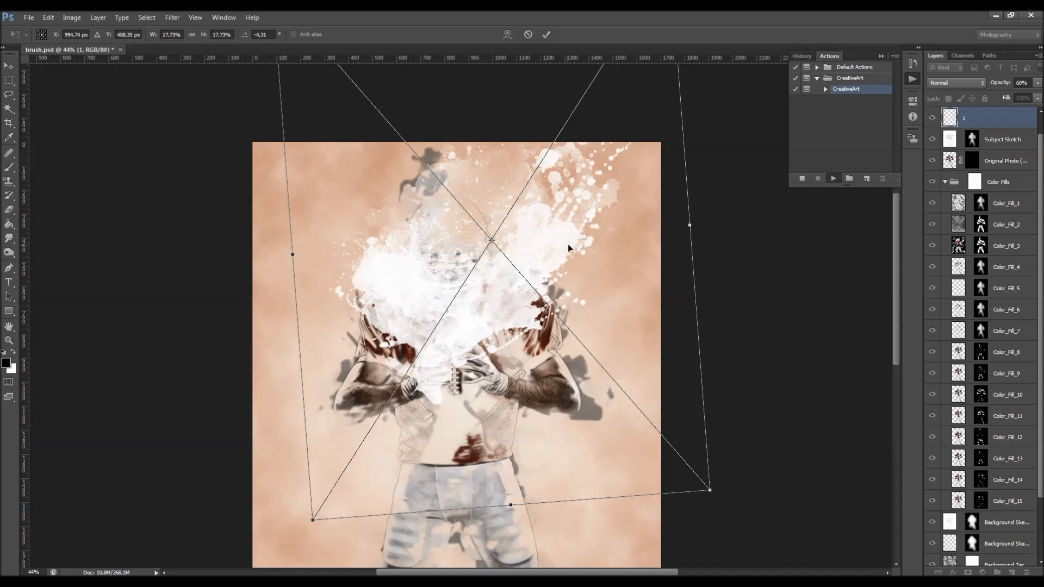
pyautogui.scroll(-3, 568, 245)
pyautogui.scroll(1, 569, 223)
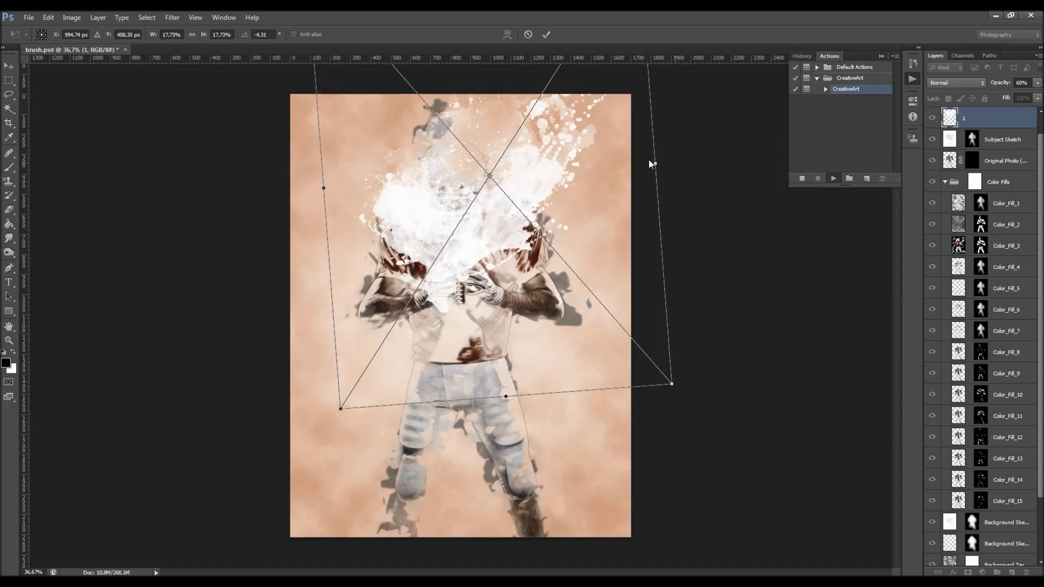
pyautogui.click(546, 35)
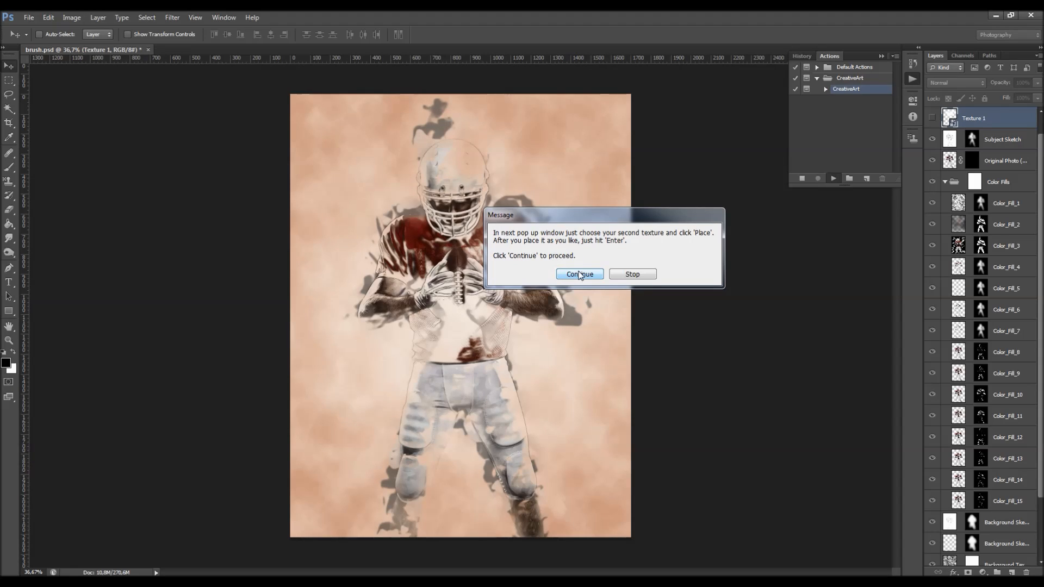
# Continue the action and place texture 10 as the second texture, enlarged to about 22% and moved down over the player's waist and legs.
pyautogui.click(580, 273)
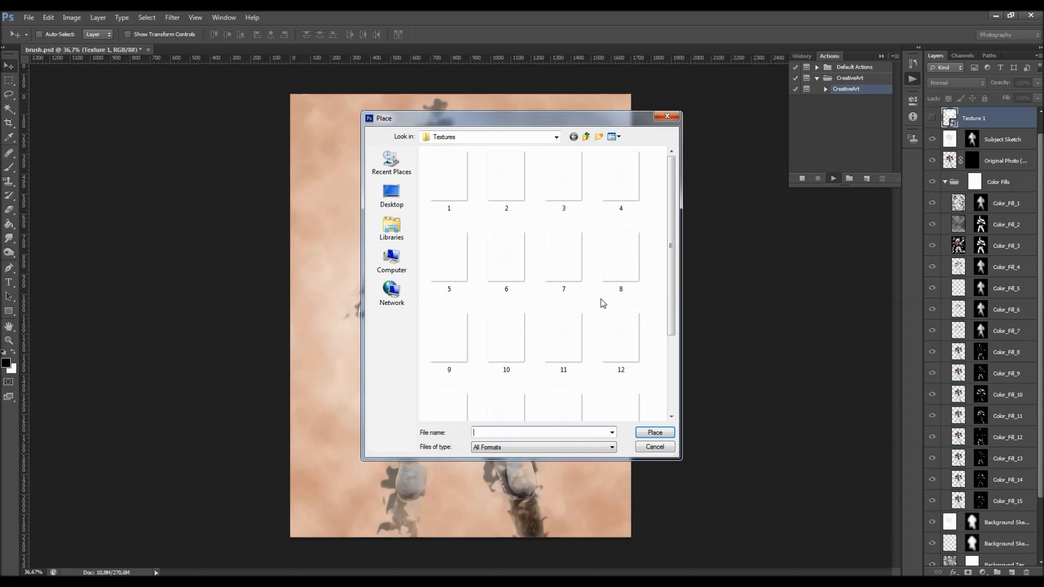
pyautogui.doubleClick(511, 331)
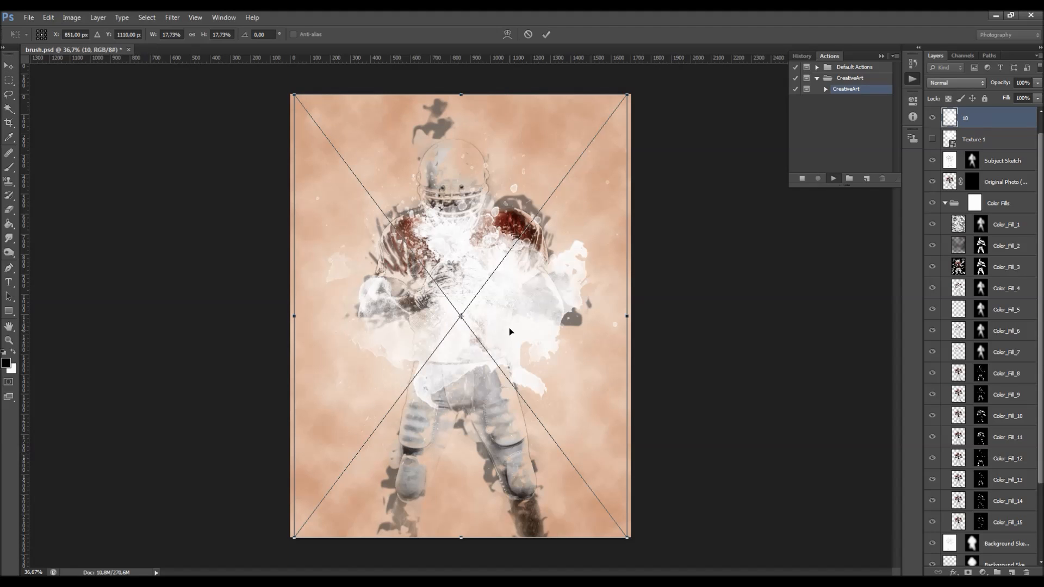
pyautogui.moveTo(514, 283); pyautogui.dragTo(520, 321)
pyautogui.moveTo(608, 166); pyautogui.dragTo(701, 102)
pyautogui.moveTo(565, 242); pyautogui.dragTo(540, 290)
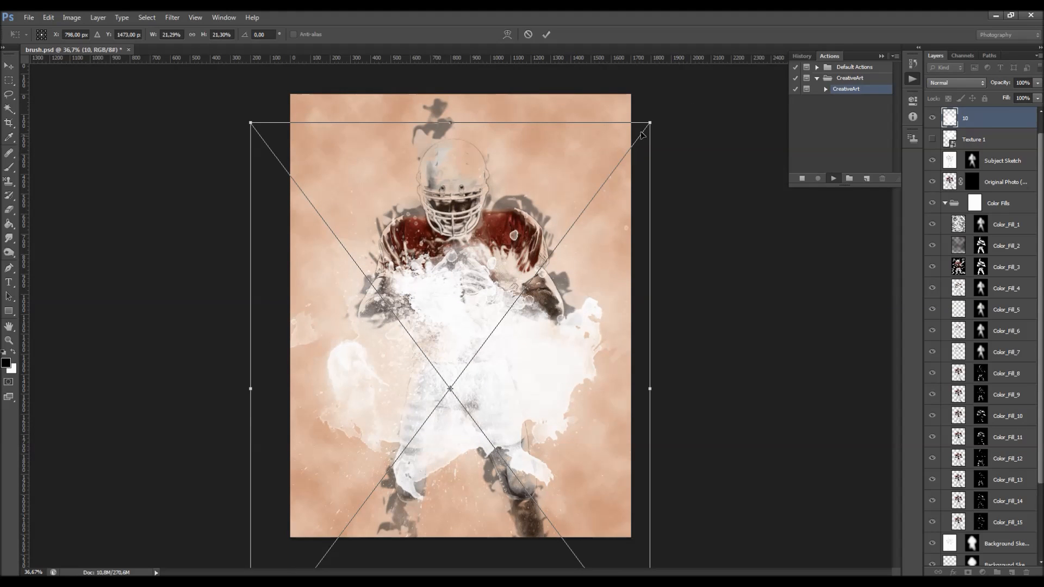
pyautogui.moveTo(650, 124); pyautogui.dragTo(674, 109)
pyautogui.moveTo(545, 277); pyautogui.dragTo(535, 331)
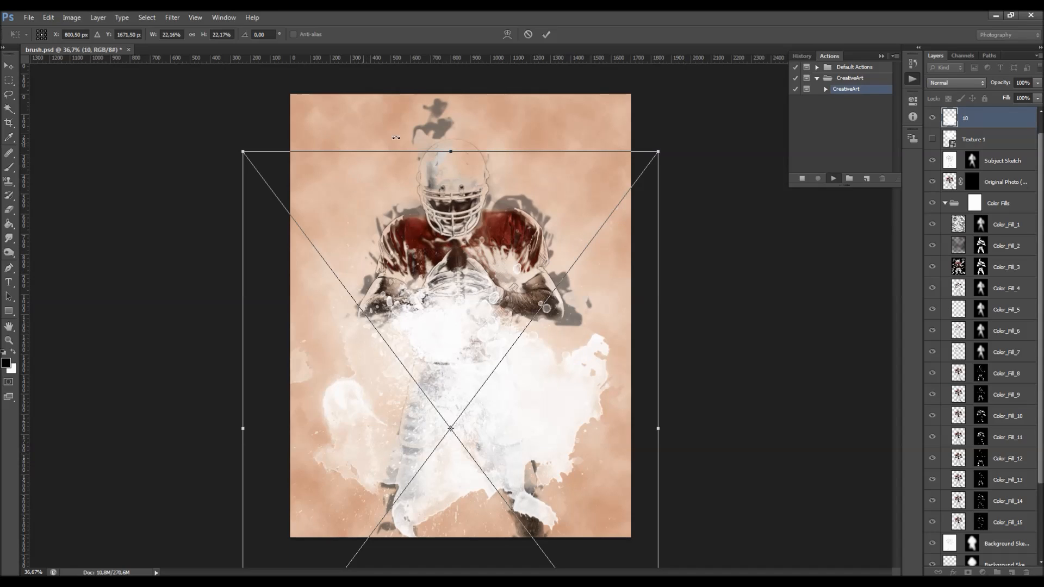
pyautogui.click(547, 34)
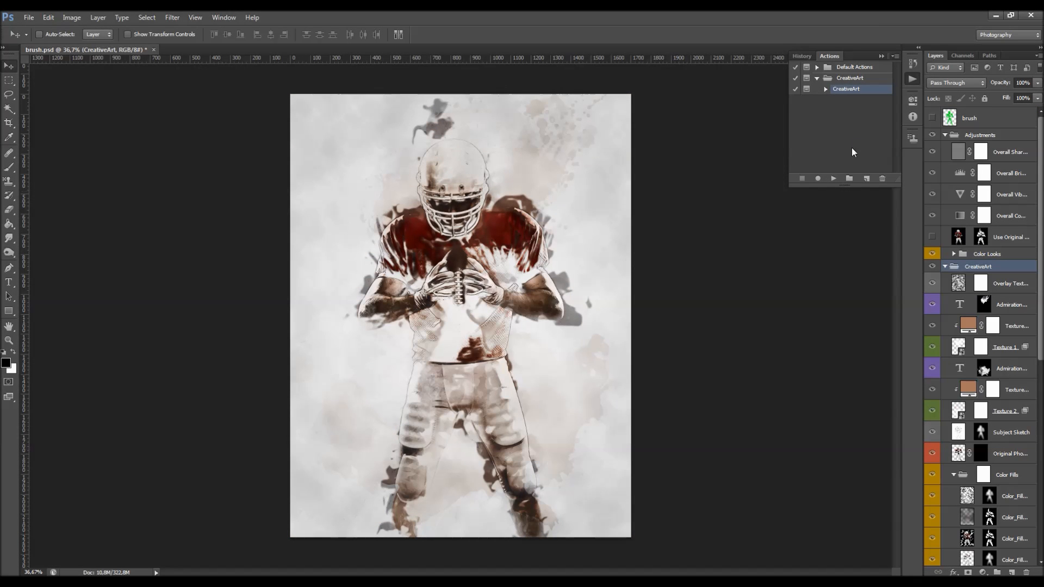
# Collapse the Actions panel and all layer groups, checking the contents of the CreativeArt and Adjustments groups.
pyautogui.click(882, 56)
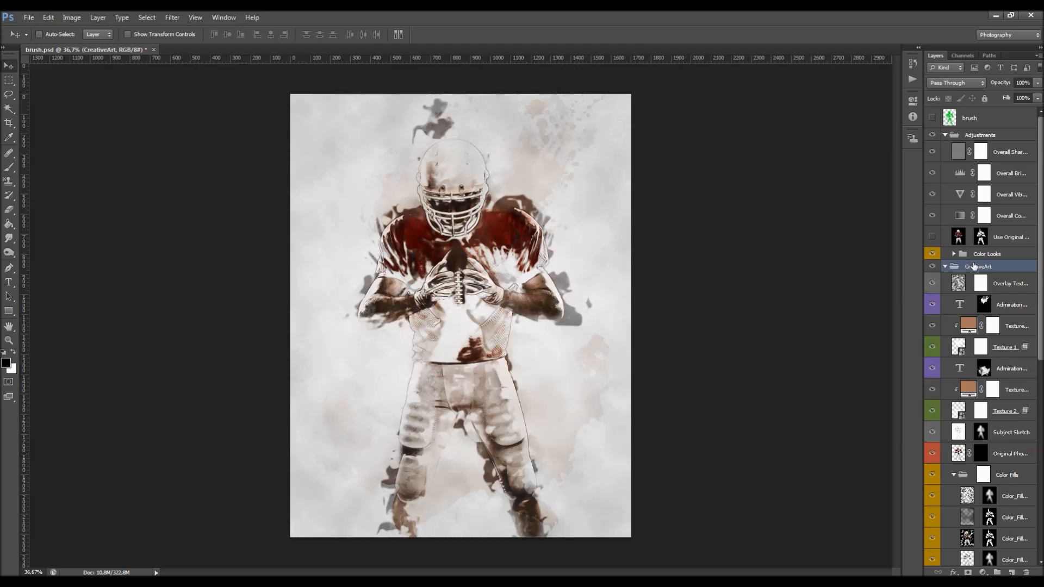
pyautogui.keyDown('ctrl'); pyautogui.click(945, 267); pyautogui.keyUp('ctrl')
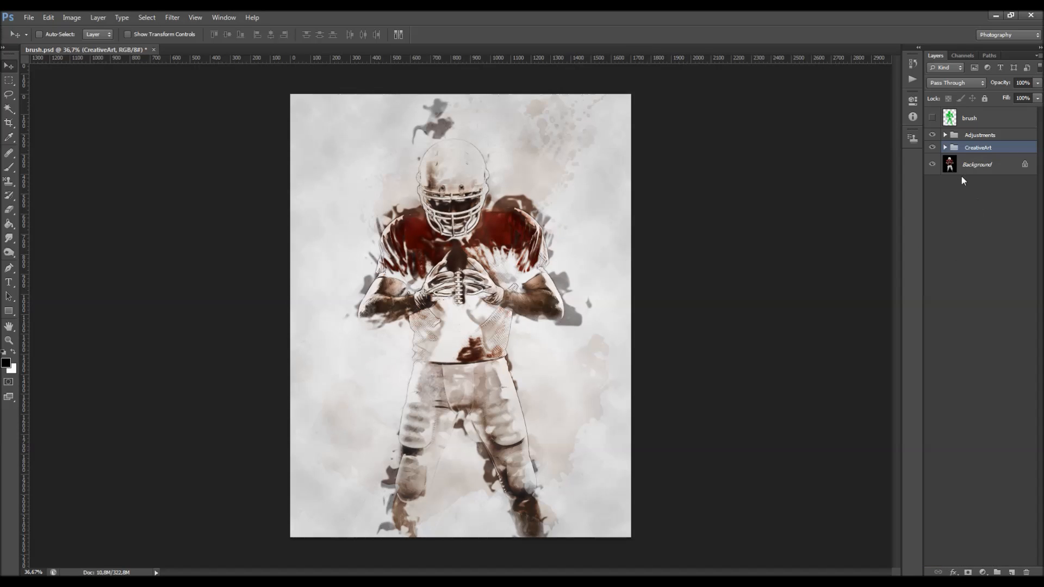
pyautogui.click(945, 149)
pyautogui.click(945, 149)
pyautogui.click(947, 136)
pyautogui.click(947, 137)
# Show the brush layer and set the foreground color for the Brush tool to red ff0000.
pyautogui.click(955, 120)
pyautogui.click(931, 118)
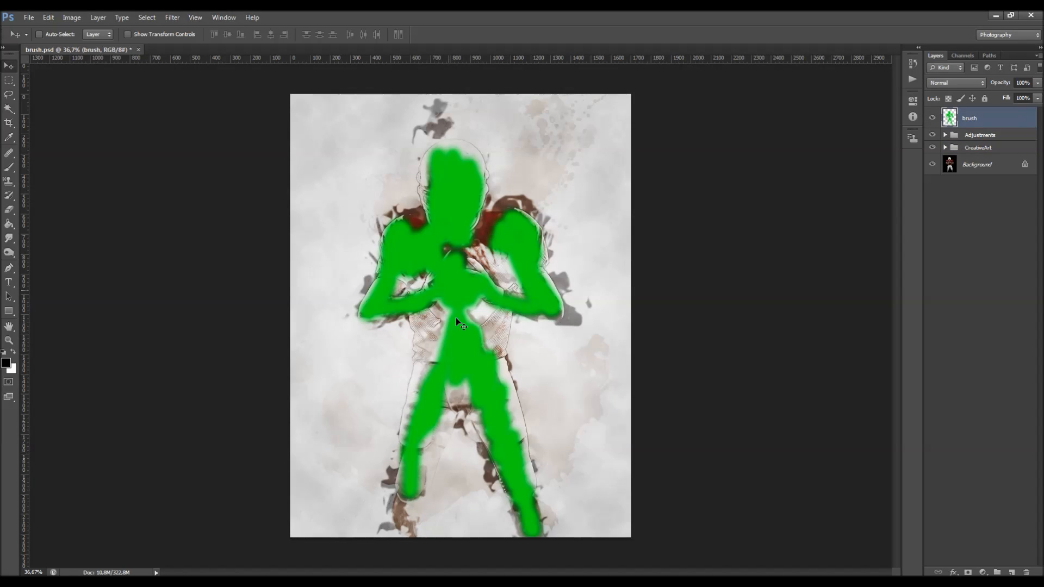
pyautogui.press('b')
pyautogui.click(5, 364)
pyautogui.click(826, 401)
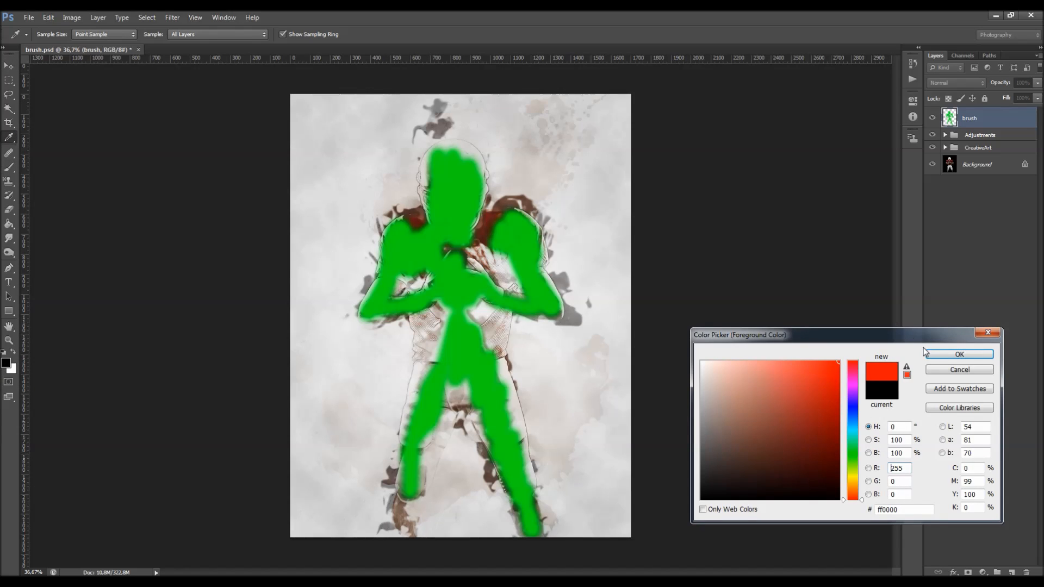
pyautogui.click(960, 354)
# Try deleting the Adjustments and CreativeArt groups and painting red over the player's waist and legs on the brush layer.
pyautogui.click(997, 136)
pyautogui.keyDown('shift'); pyautogui.click(988, 148); pyautogui.keyUp('shift')
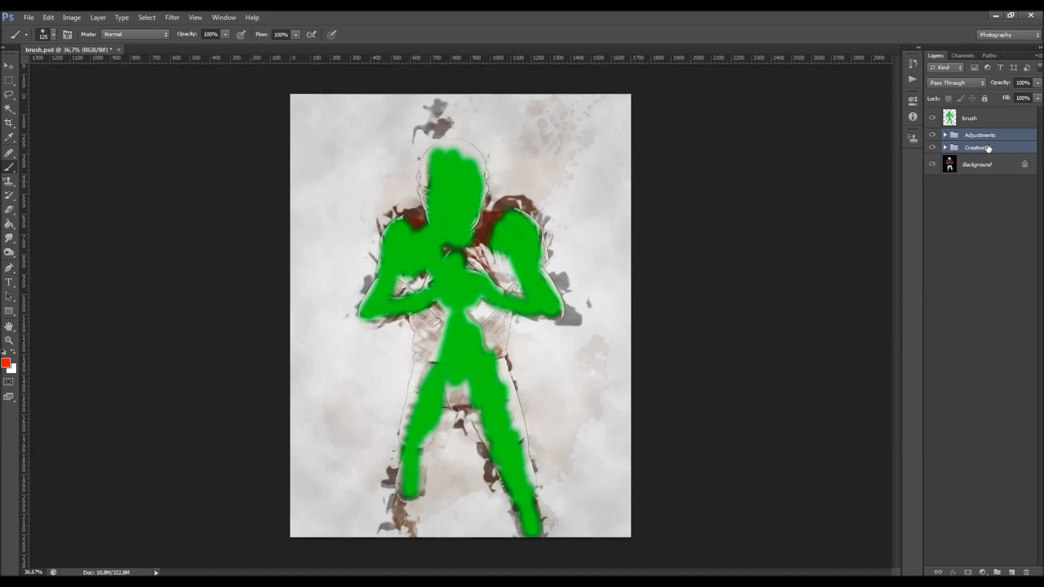
pyautogui.press('Delete')
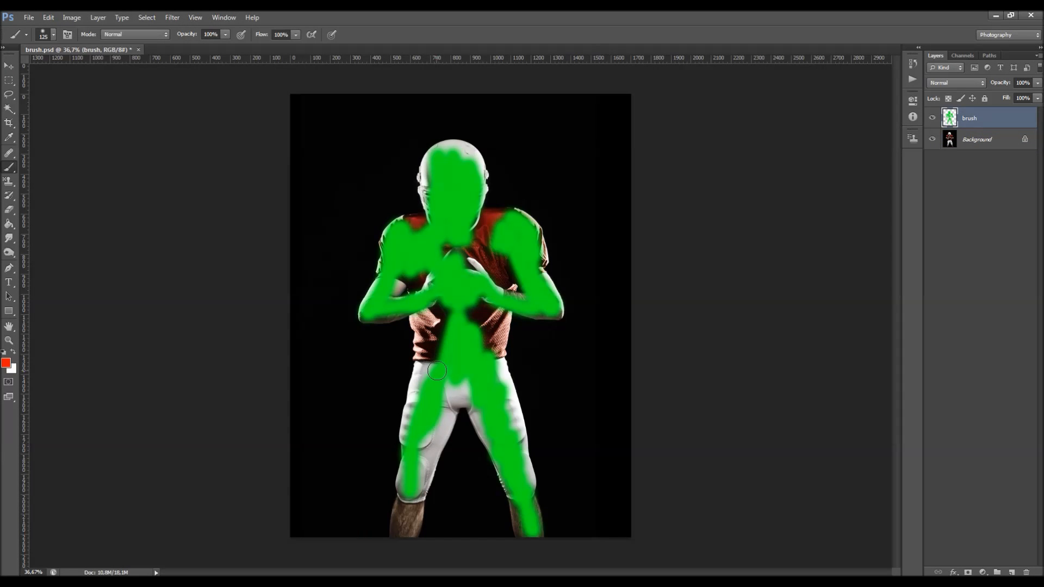
pyautogui.moveTo(455, 320)
pyautogui.mouseDown()
pyautogui.moveTo(420, 446)
pyautogui.moveTo(479, 378)
pyautogui.moveTo(525, 493)
pyautogui.mouseUp()
pyautogui.moveTo(496, 379)
pyautogui.mouseDown()
pyautogui.moveTo(476, 321)
pyautogui.moveTo(471, 366)
pyautogui.mouseUp()
pyautogui.click(913, 79)
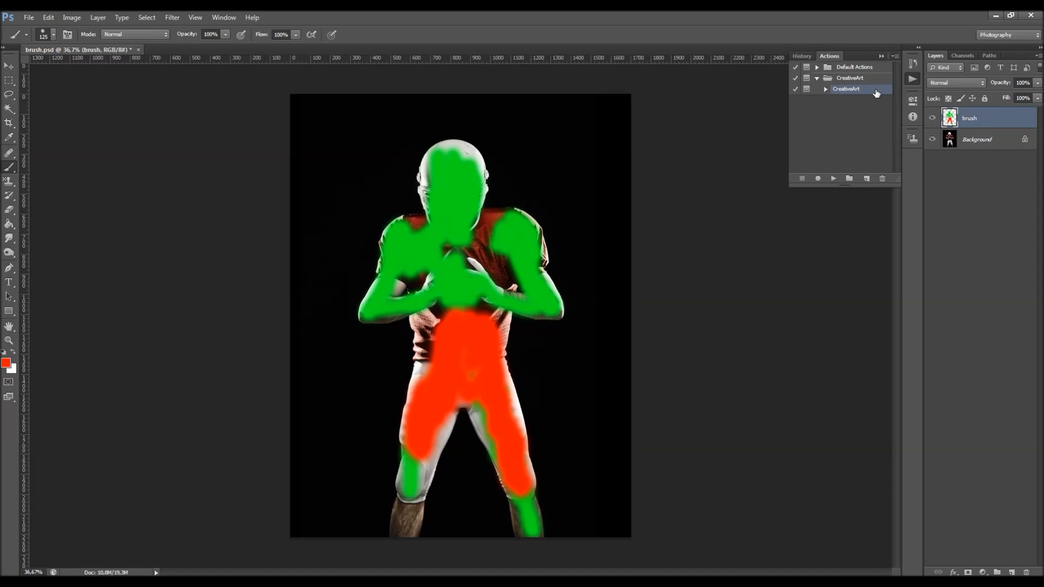
# Collapse the Actions panel and undo the red painting and the deletion of the two groups.
pyautogui.click(883, 57)
pyautogui.hotkey('ctrl', 'alt', 'z')
pyautogui.hotkey('ctrl', 'alt', 'z')
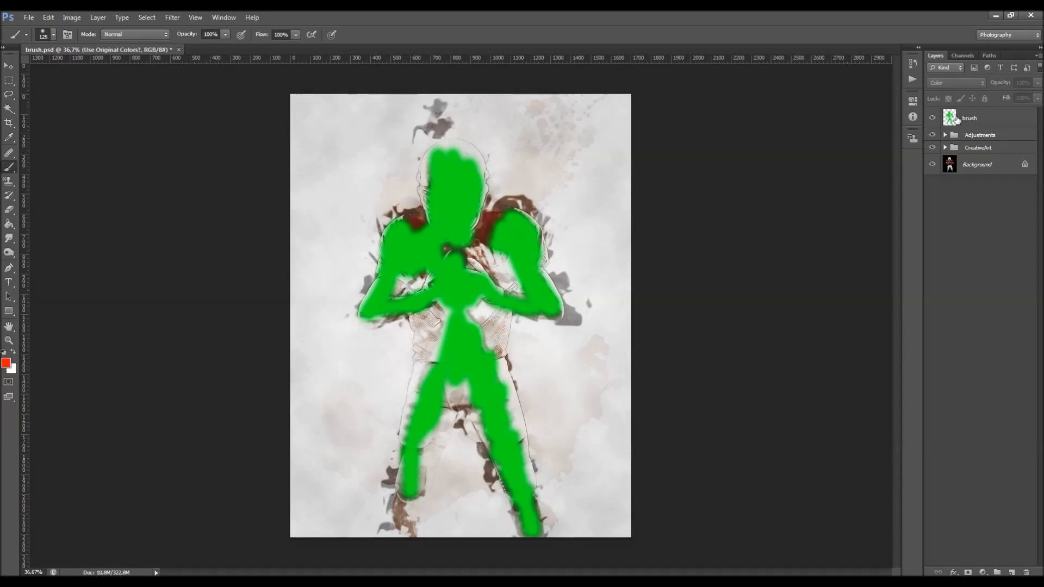
# Try erasing the painted area near the player's shoulder and arm on the brush layer, and undo the erasing.
pyautogui.click(957, 120)
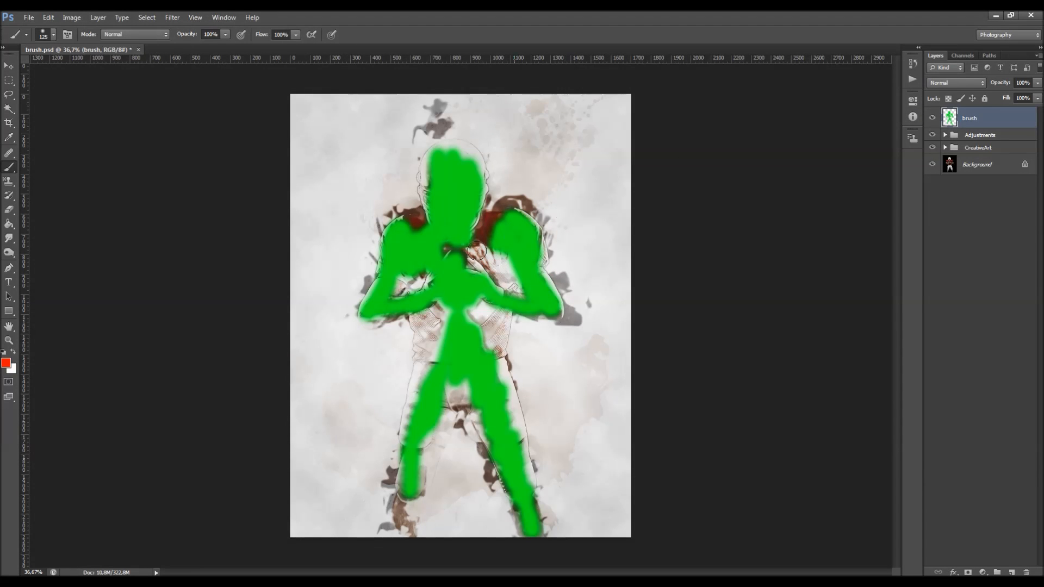
pyautogui.press('e')
pyautogui.moveTo(397, 252)
pyautogui.mouseDown()
pyautogui.moveTo(413, 225)
pyautogui.moveTo(389, 248)
pyautogui.moveTo(406, 264)
pyautogui.moveTo(429, 226)
pyautogui.moveTo(410, 216)
pyautogui.moveTo(389, 324)
pyautogui.moveTo(382, 215)
pyautogui.moveTo(394, 242)
pyautogui.moveTo(403, 317)
pyautogui.mouseUp()
pyautogui.hotkey('ctrl', 'alt', 'z')
pyautogui.hotkey('ctrl', 'alt', 'z')
pyautogui.rightClick(424, 243)
pyautogui.doubleClick(479, 322)
pyautogui.hotkey('ctrl', 'alt', 'z')
# Hide the brush layer and, inside the CreativeArt group, the two text layers, both texture color layers, Texture 1 and Texture 2.
pyautogui.press('v')
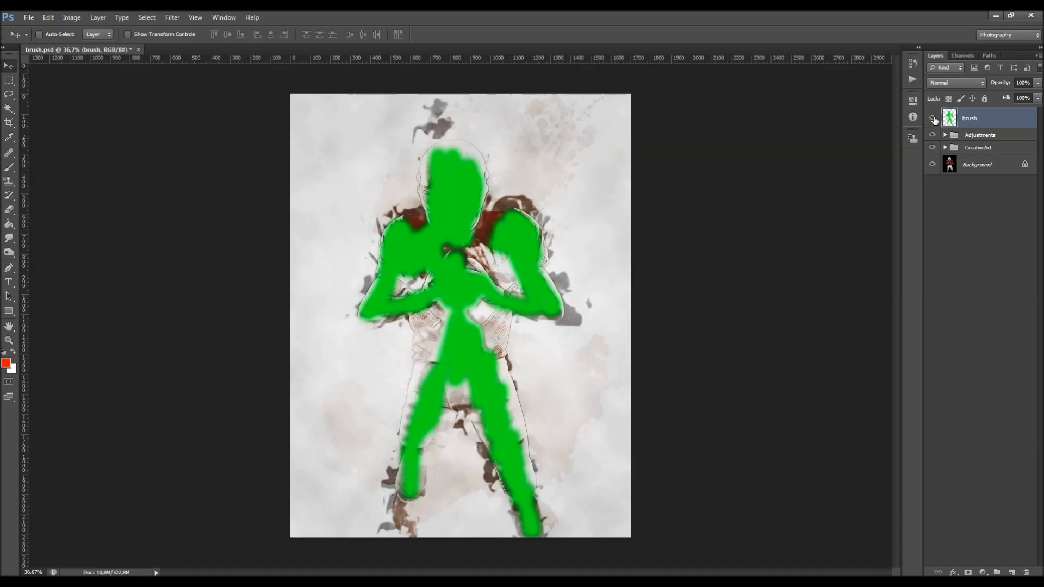
pyautogui.click(933, 118)
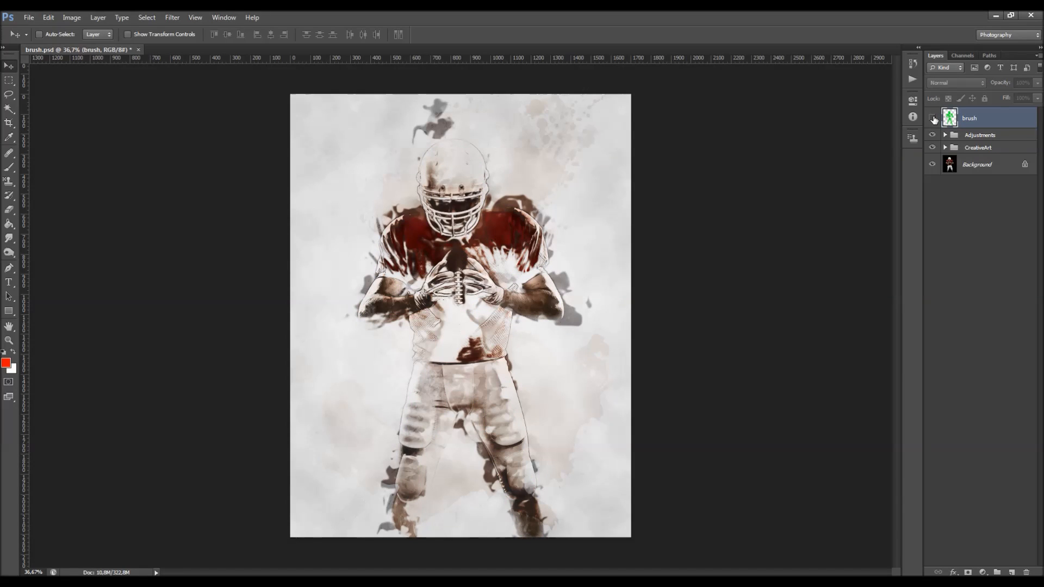
pyautogui.click(946, 147)
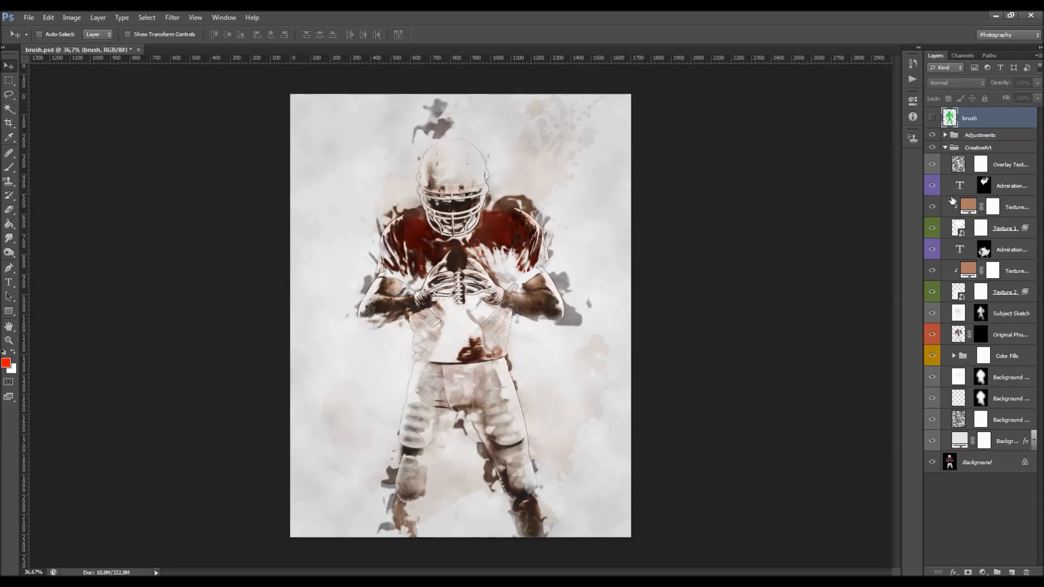
pyautogui.scroll(1, 486, 225)
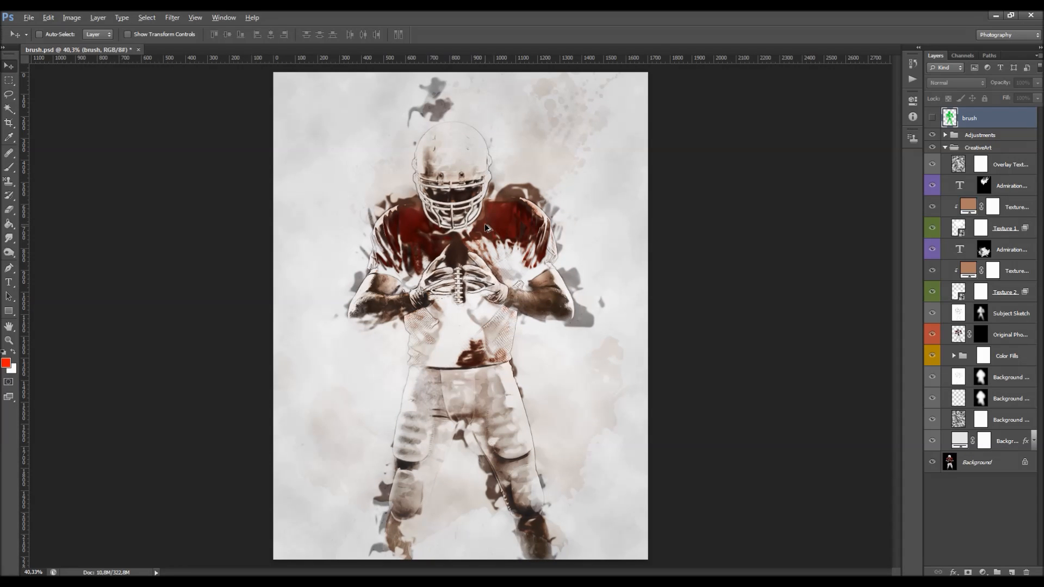
pyautogui.scroll(-1, 486, 225)
pyautogui.scroll(1, 486, 224)
pyautogui.moveTo(933, 186); pyautogui.dragTo(936, 293)
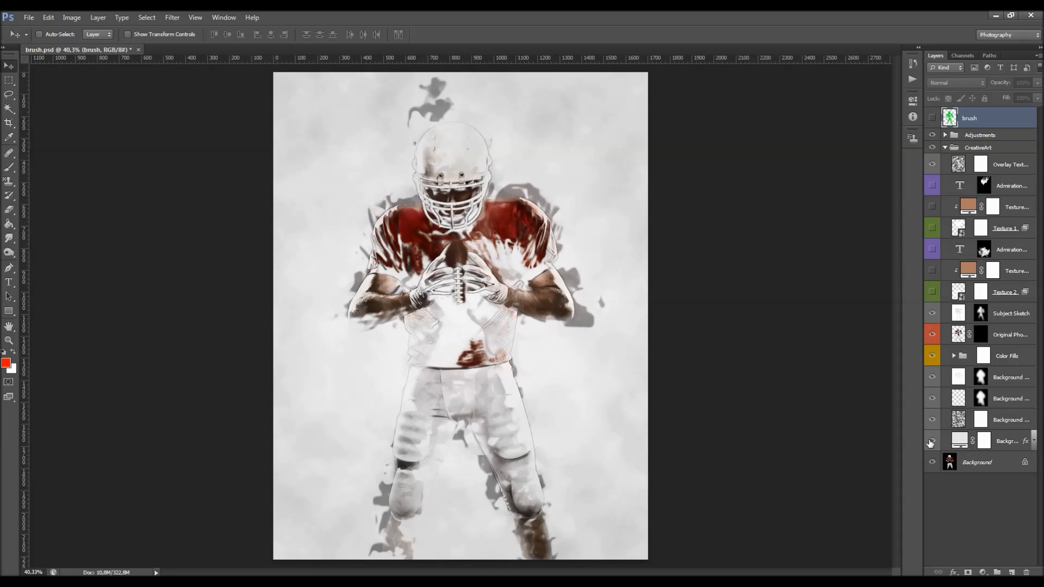
# Widen the Layers panel enough to read the full layer names and select the Background Color layer.
pyautogui.moveTo(922, 435); pyautogui.dragTo(834, 433)
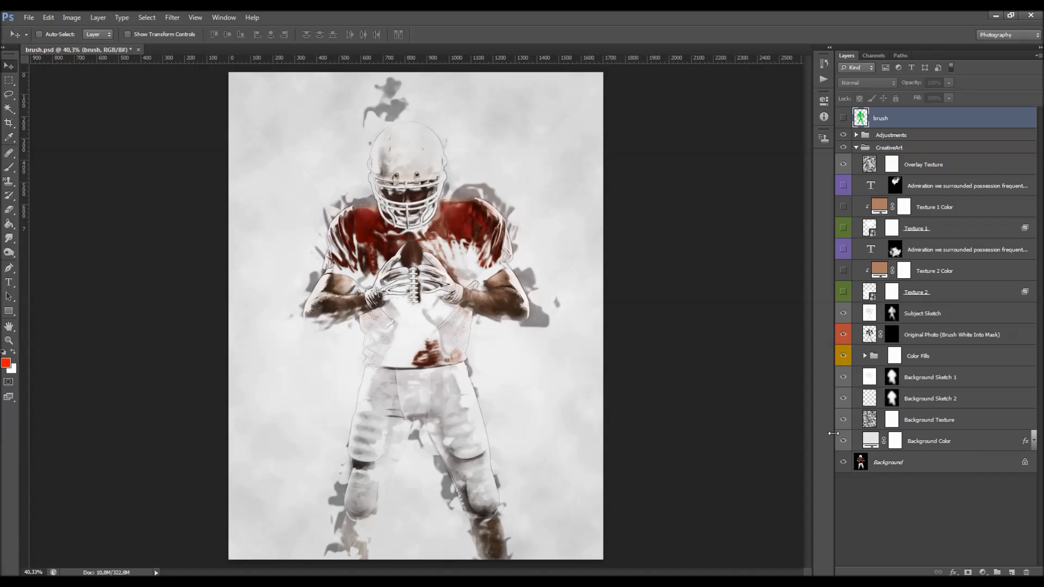
pyautogui.click(900, 463)
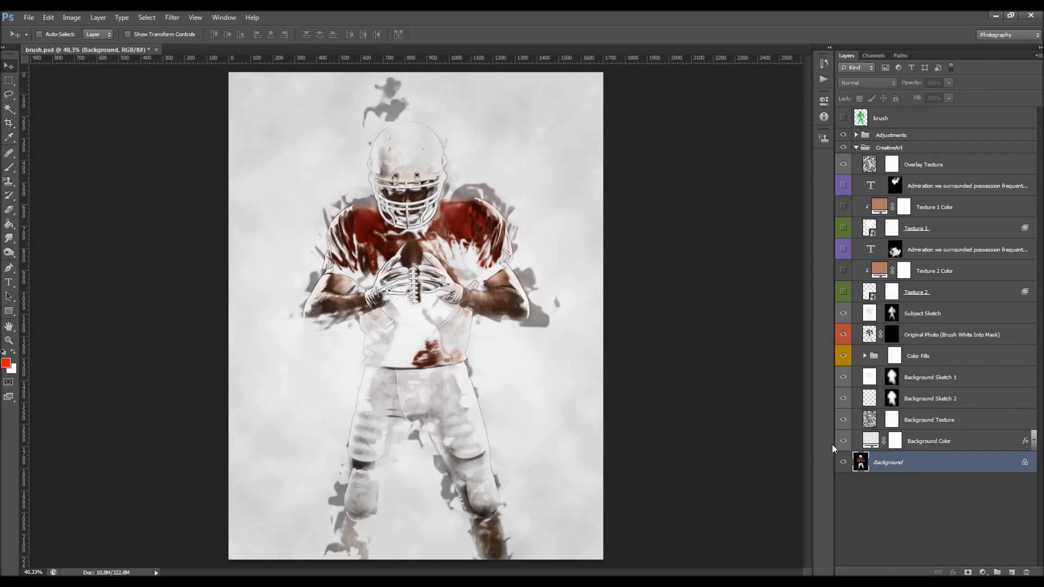
pyautogui.moveTo(833, 445); pyautogui.dragTo(857, 445)
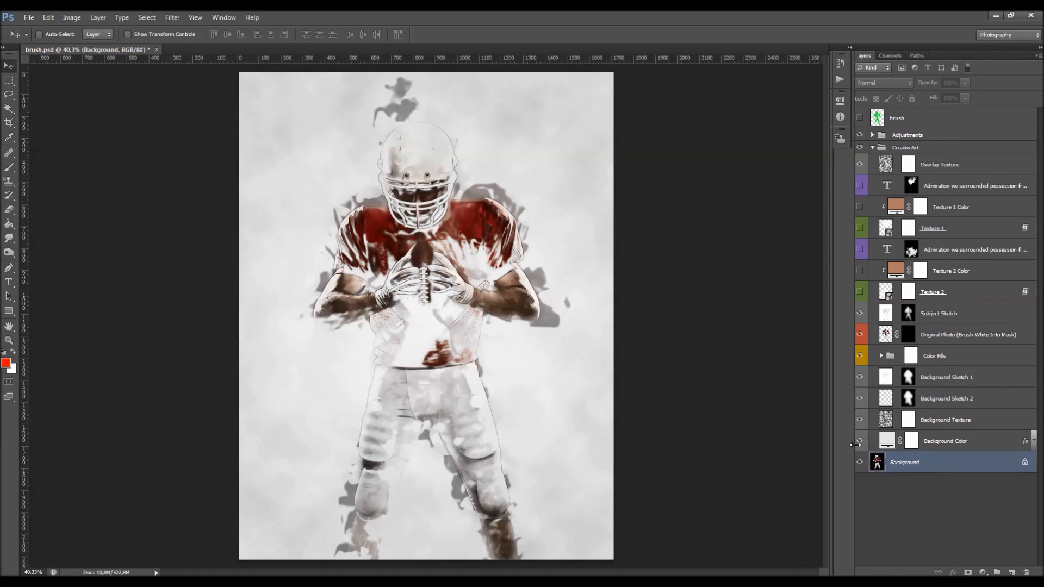
pyautogui.click(982, 445)
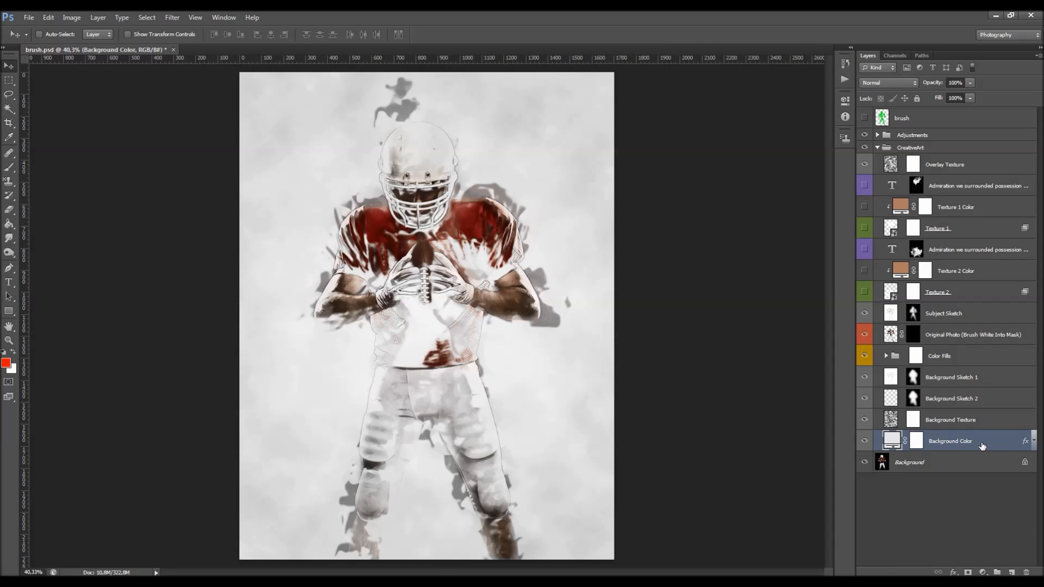
# Try darker gray and muted reddish-brown fills for the Background Color layer, and cancel the color change.
pyautogui.doubleClick(891, 442)
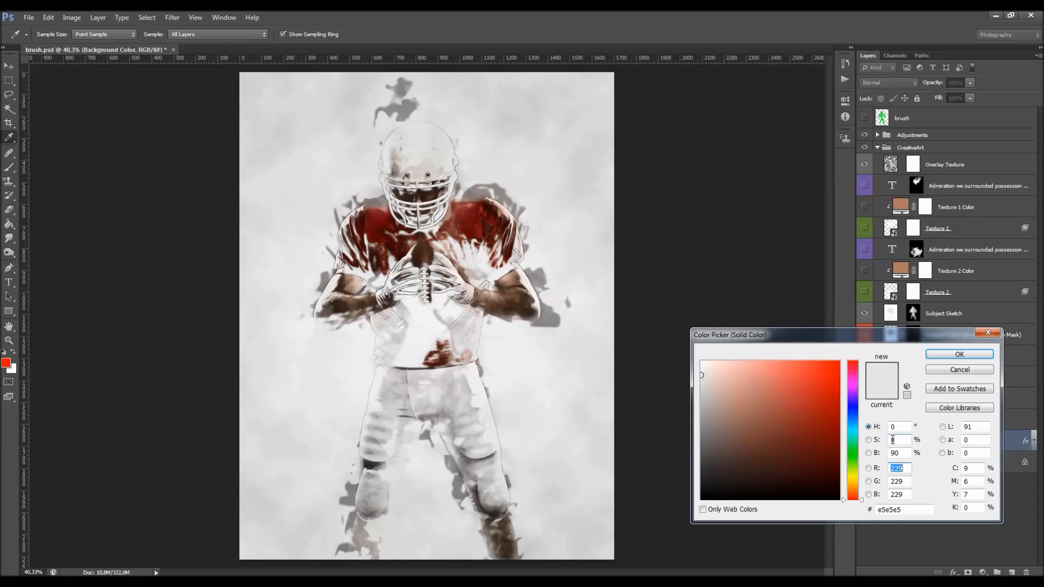
pyautogui.moveTo(698, 386); pyautogui.dragTo(698, 417)
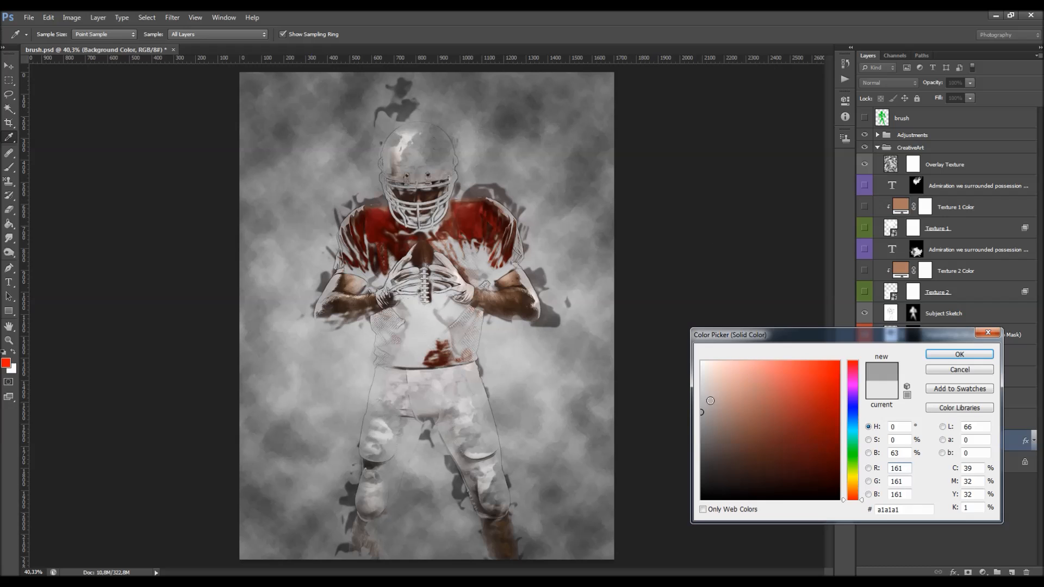
pyautogui.click(737, 409)
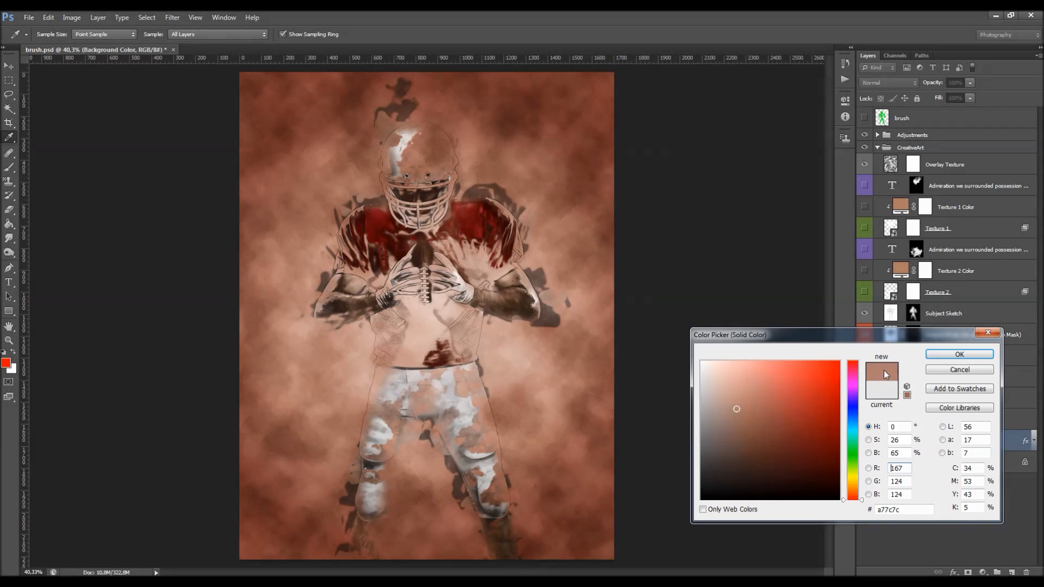
pyautogui.moveTo(742, 418); pyautogui.dragTo(659, 409)
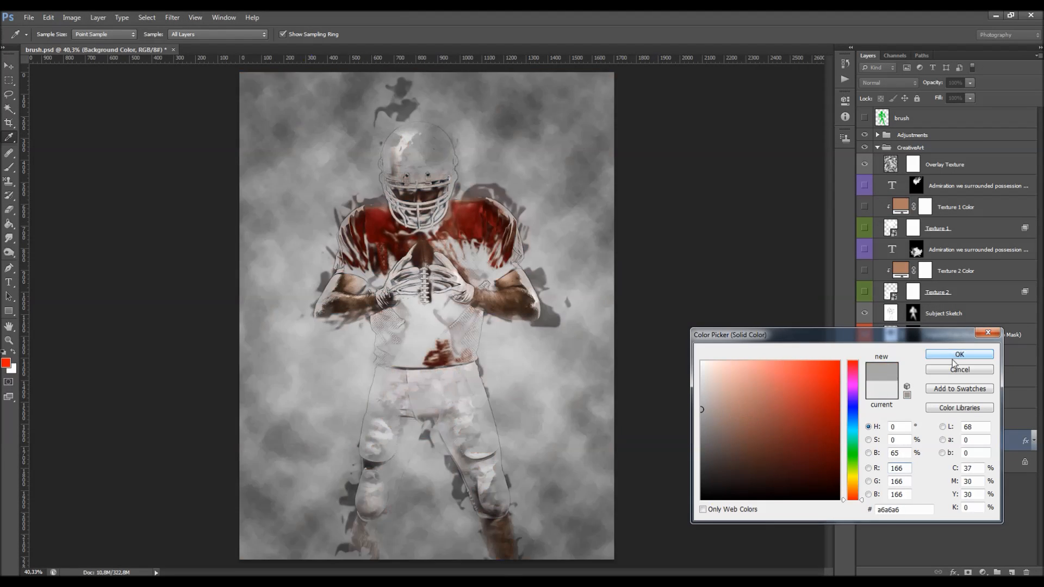
pyautogui.click(957, 370)
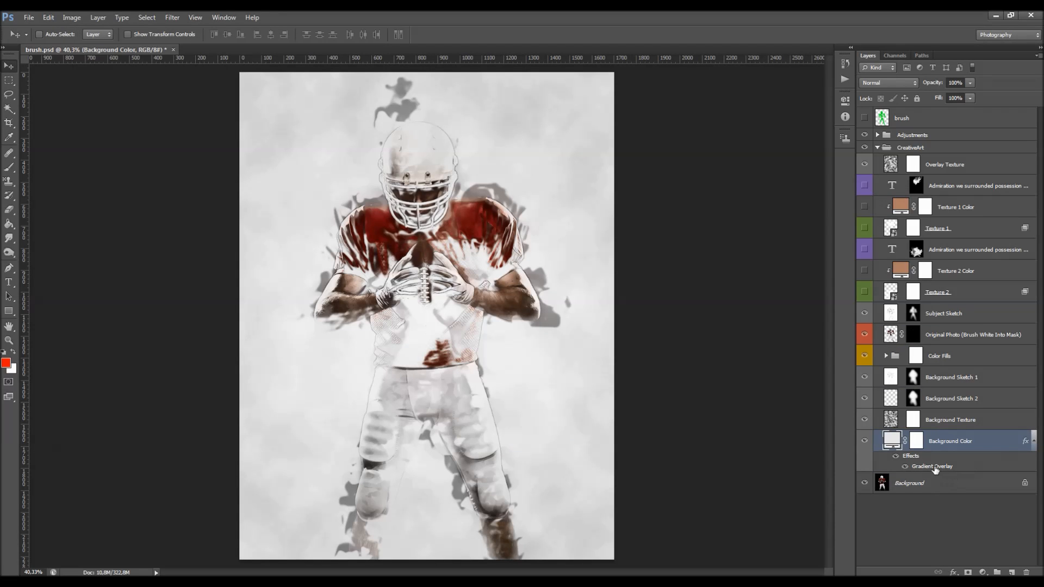
# Inspect the Background Color layer's Gradient Overlay settings without changing them, and hide the layer's effects.
pyautogui.doubleClick(926, 469)
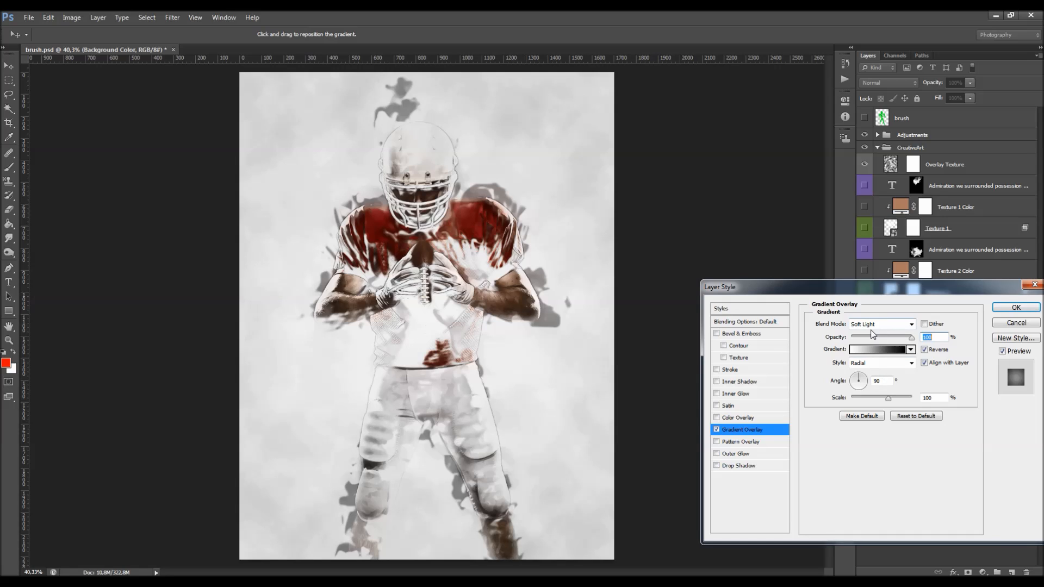
pyautogui.click(1012, 325)
pyautogui.click(897, 457)
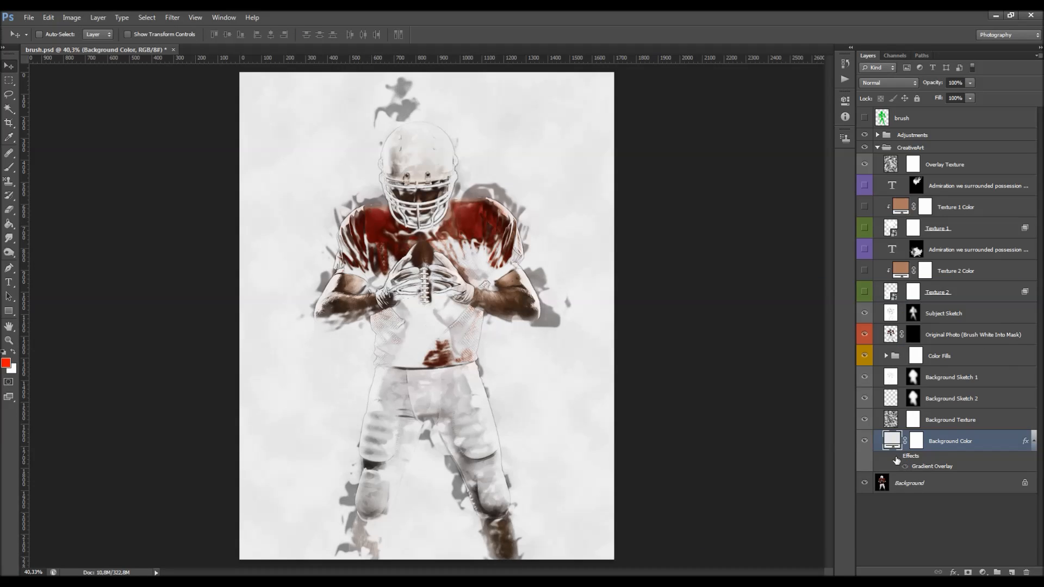
# Try darker gray, green and orange fills for the Background Color layer, and settle on light gray d5d5d5.
pyautogui.doubleClick(896, 444)
pyautogui.moveTo(713, 381)
pyautogui.mouseDown()
pyautogui.moveTo(690, 400)
pyautogui.moveTo(693, 424)
pyautogui.moveTo(701, 395)
pyautogui.mouseUp()
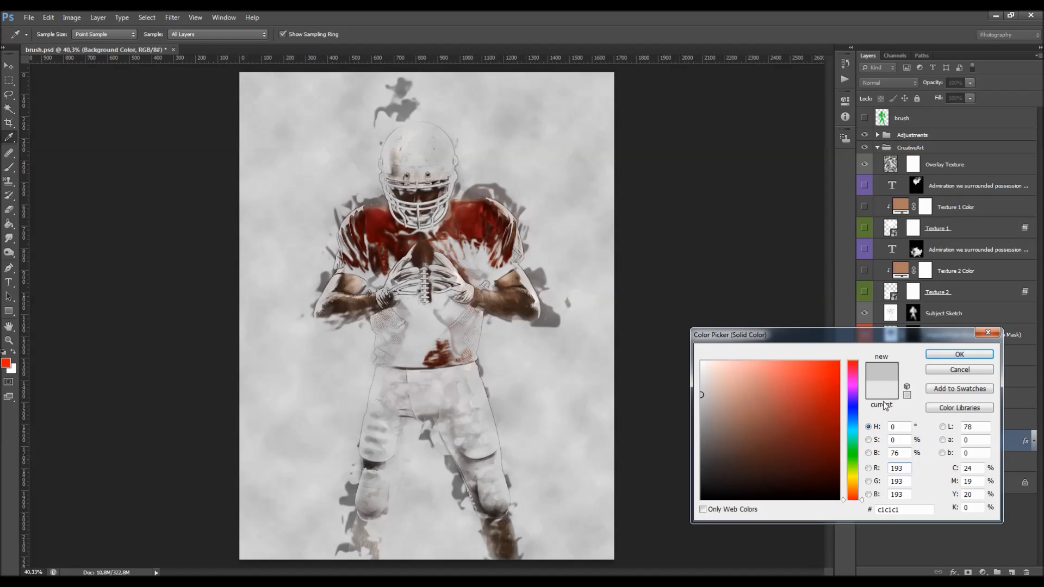
pyautogui.moveTo(714, 390)
pyautogui.mouseDown()
pyautogui.moveTo(667, 403)
pyautogui.moveTo(657, 426)
pyautogui.moveTo(669, 433)
pyautogui.moveTo(685, 382)
pyautogui.mouseUp()
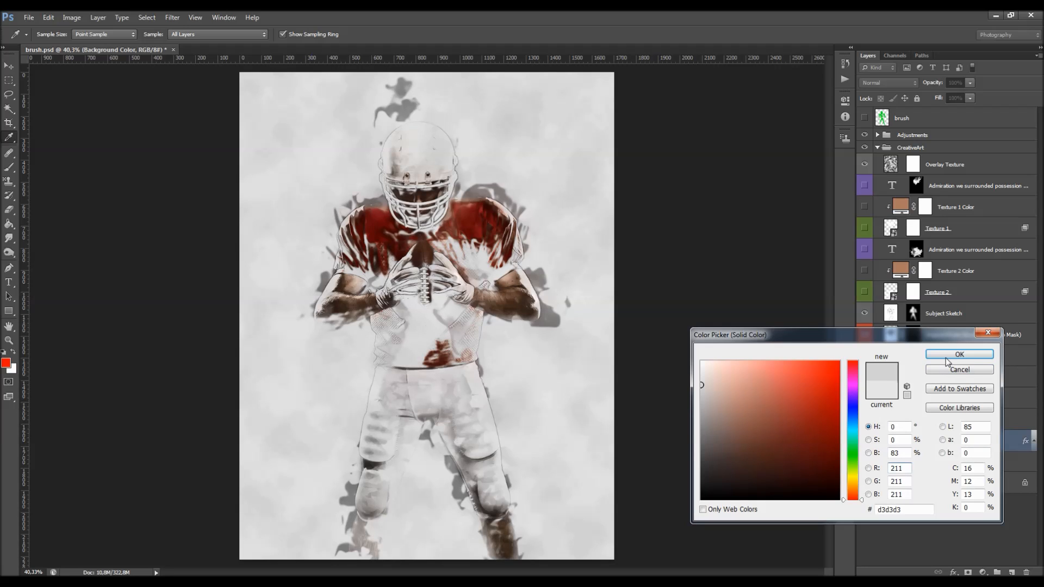
pyautogui.moveTo(777, 447)
pyautogui.mouseDown()
pyautogui.moveTo(827, 422)
pyautogui.moveTo(798, 399)
pyautogui.moveTo(780, 401)
pyautogui.moveTo(793, 429)
pyautogui.mouseUp()
pyautogui.click(852, 457)
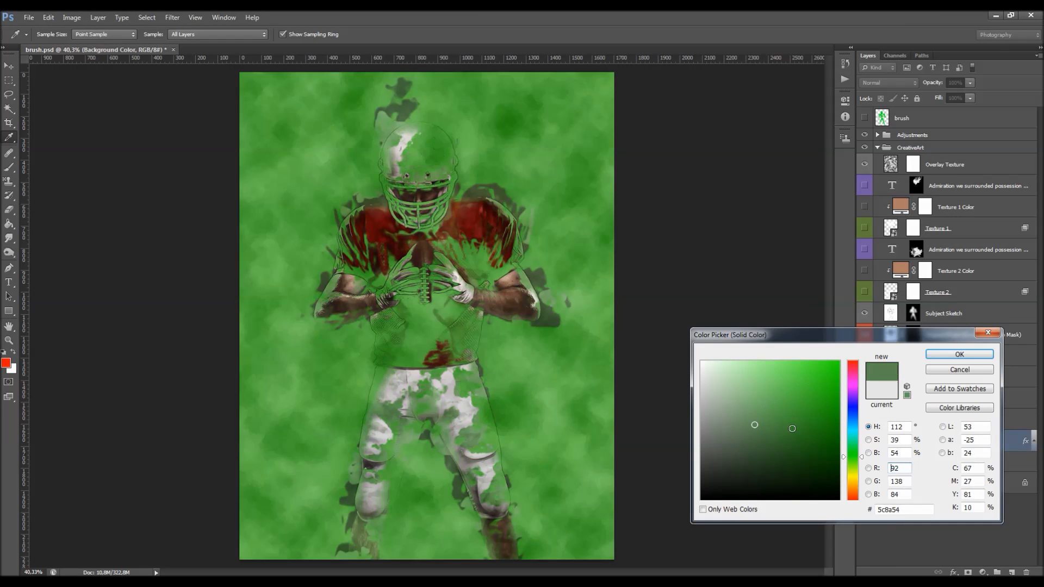
pyautogui.click(854, 491)
pyautogui.click(761, 390)
pyautogui.moveTo(736, 370); pyautogui.dragTo(682, 381)
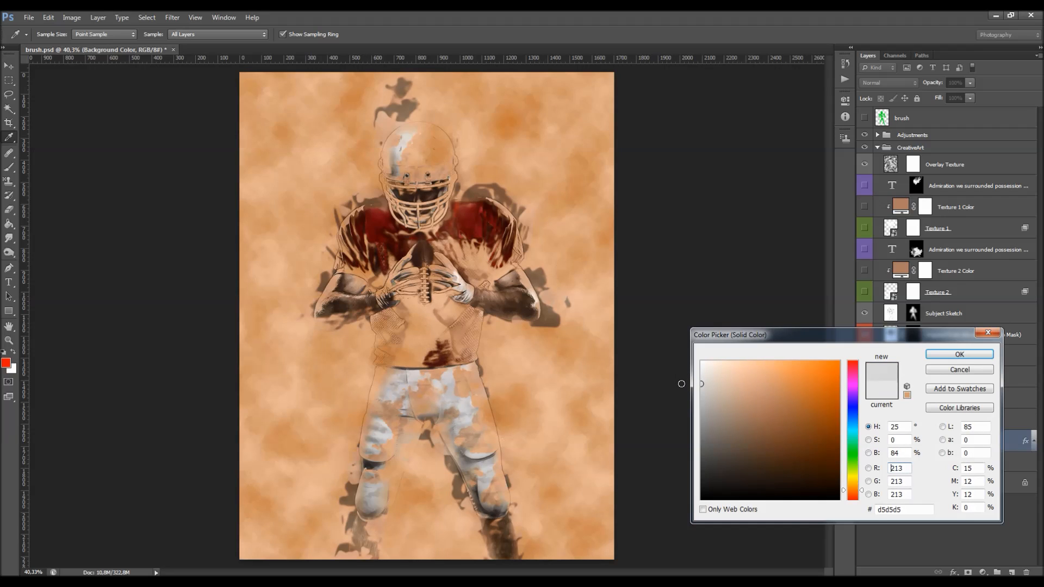
pyautogui.click(967, 355)
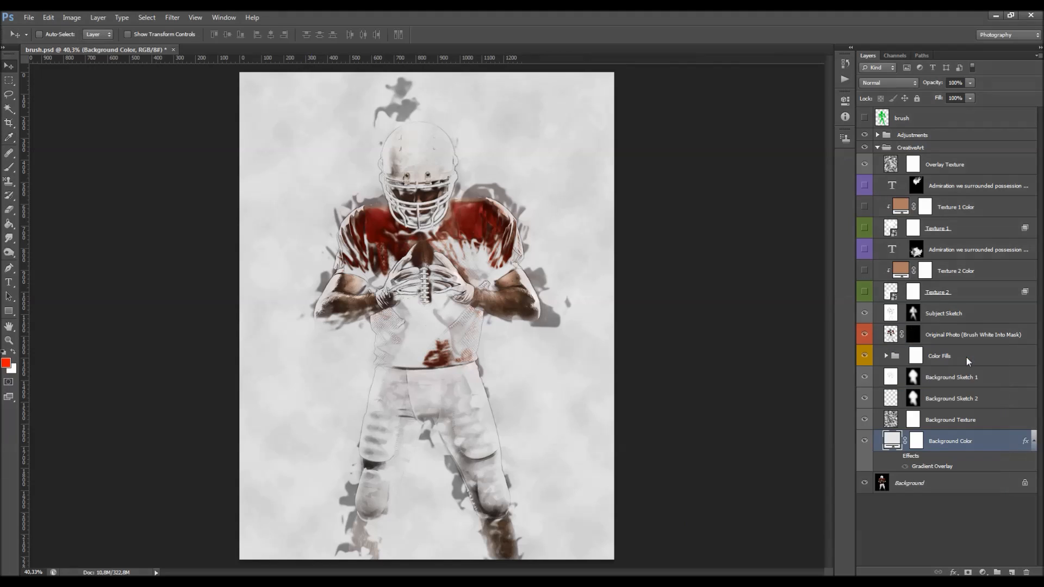
# Show the Background Color layer's effects again and set its Gradient Overlay to a -90° angle and Normal blend mode.
pyautogui.click(897, 458)
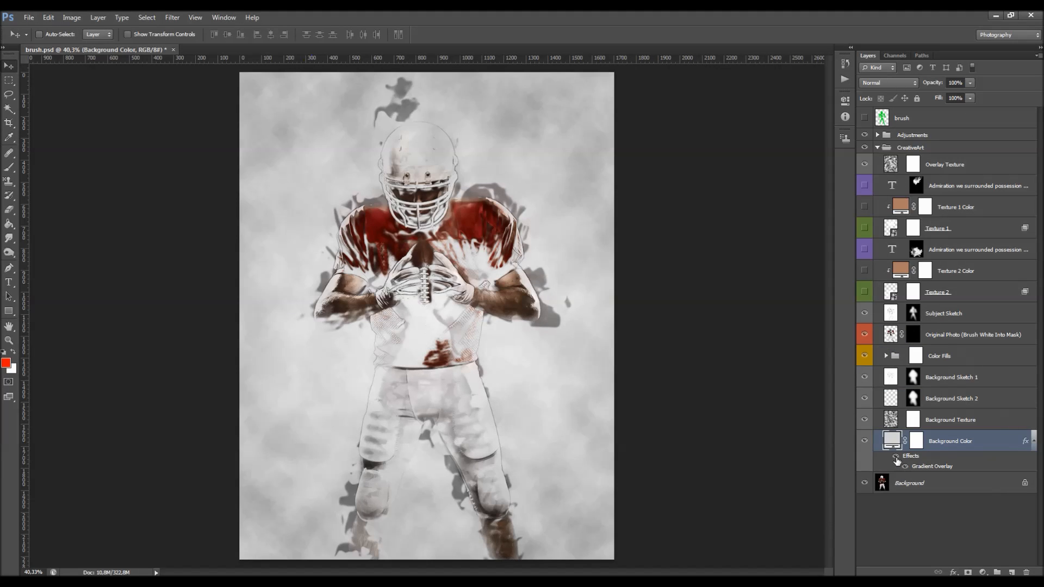
pyautogui.doubleClick(937, 469)
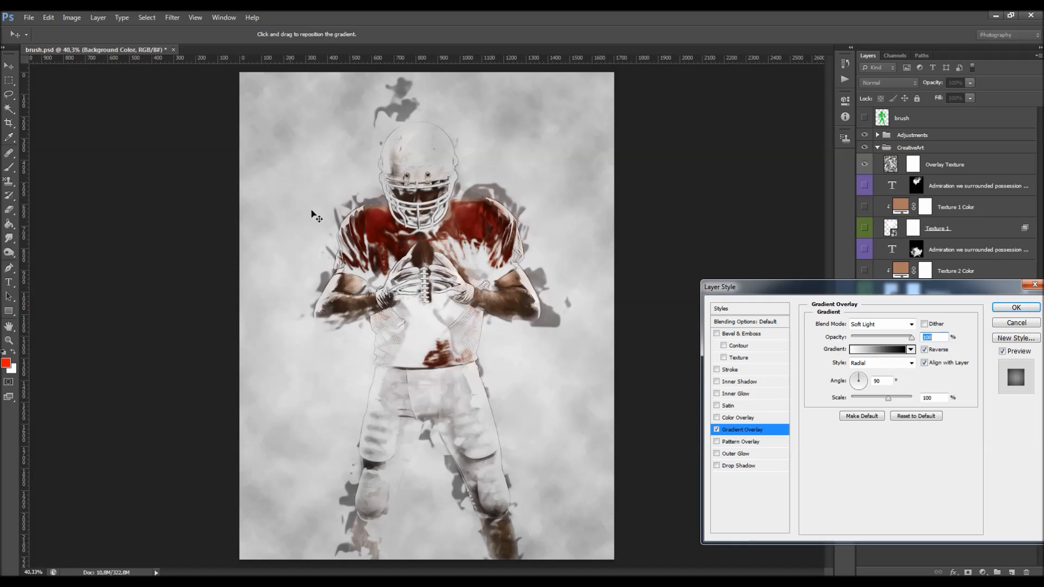
pyautogui.moveTo(861, 383); pyautogui.dragTo(858, 385)
pyautogui.click(887, 324)
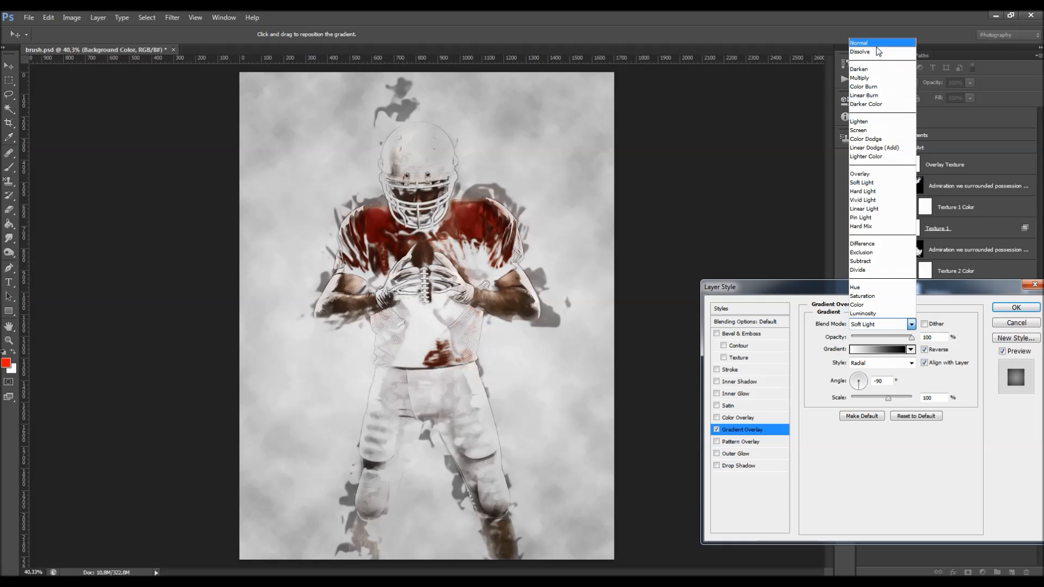
pyautogui.click(877, 44)
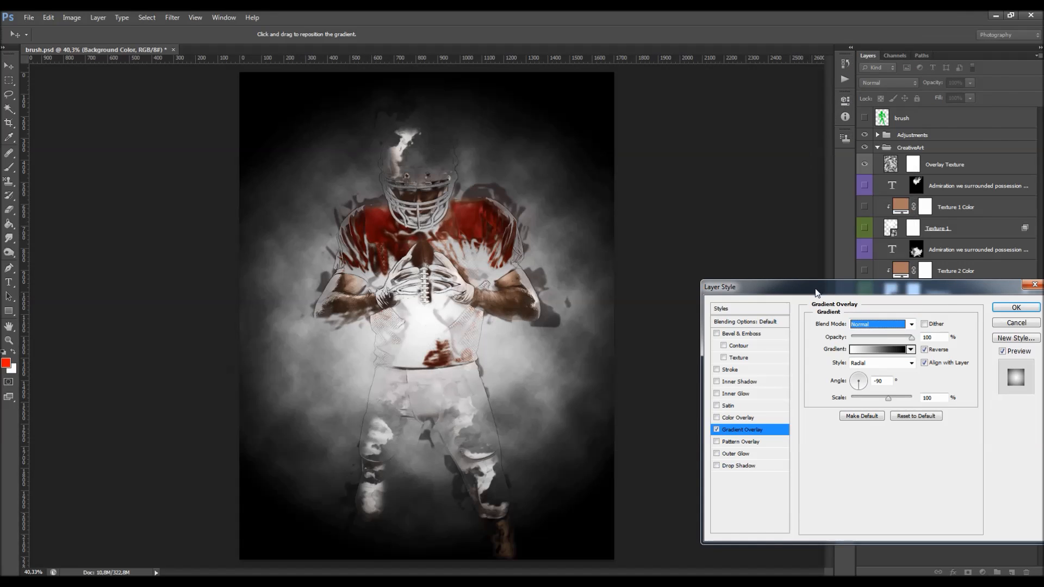
# Set the gradient overlay's style to Reflected, its angle to 0° and its blend mode to Soft Light.
pyautogui.click(877, 363)
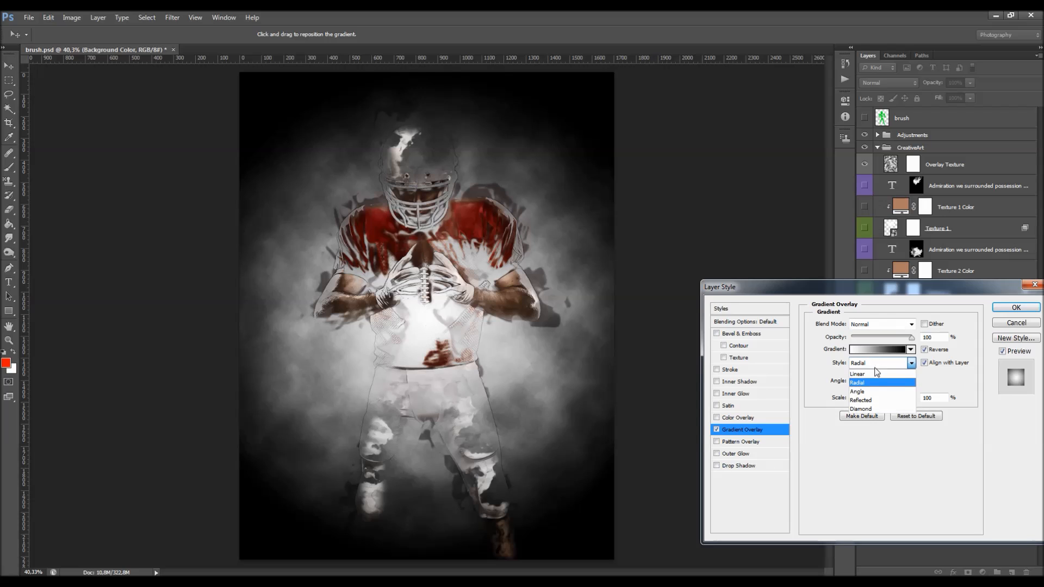
pyautogui.click(877, 396)
pyautogui.moveTo(884, 382); pyautogui.dragTo(853, 391)
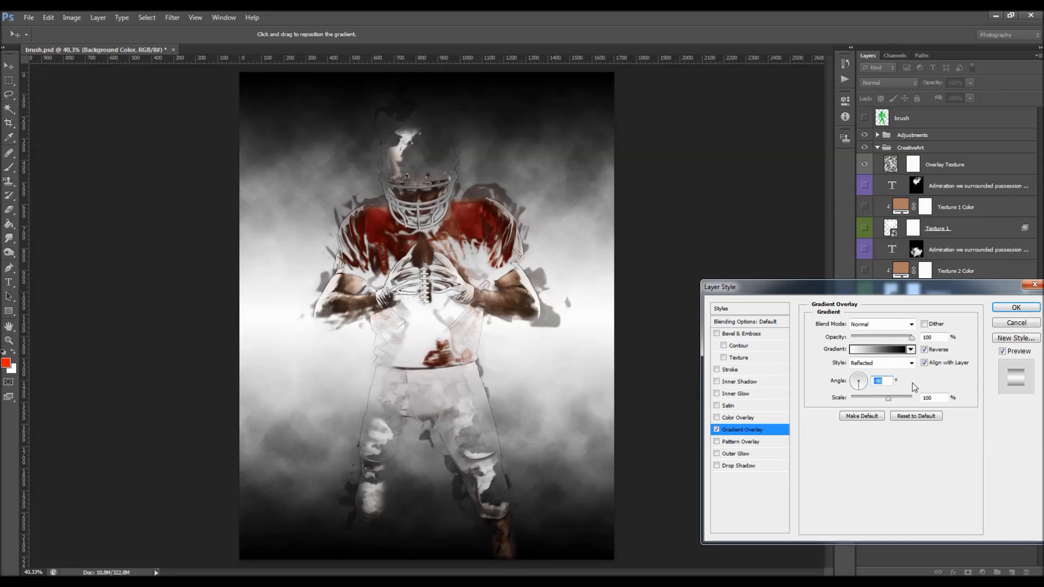
pyautogui.write('0')
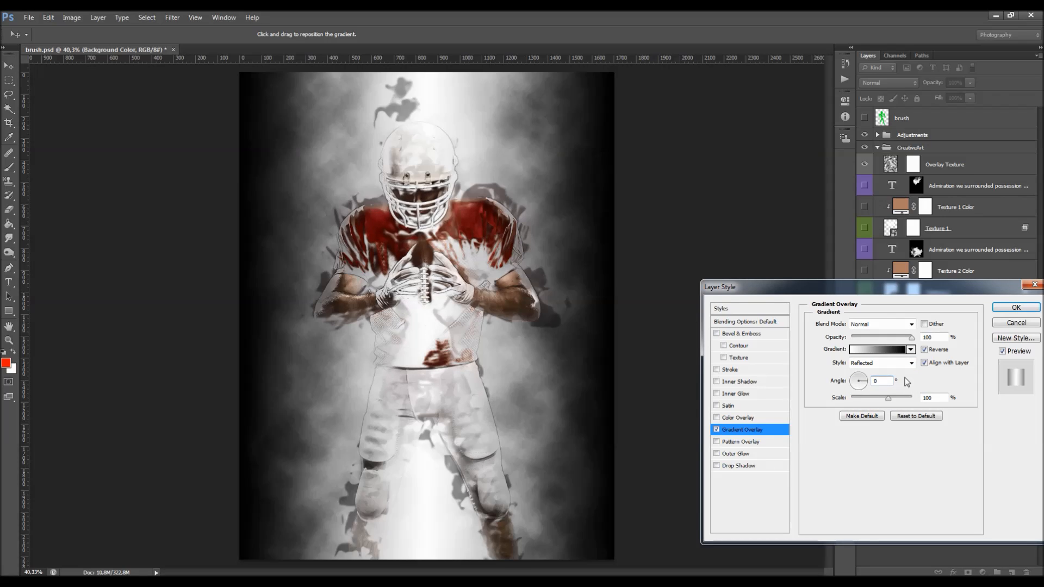
pyautogui.click(881, 324)
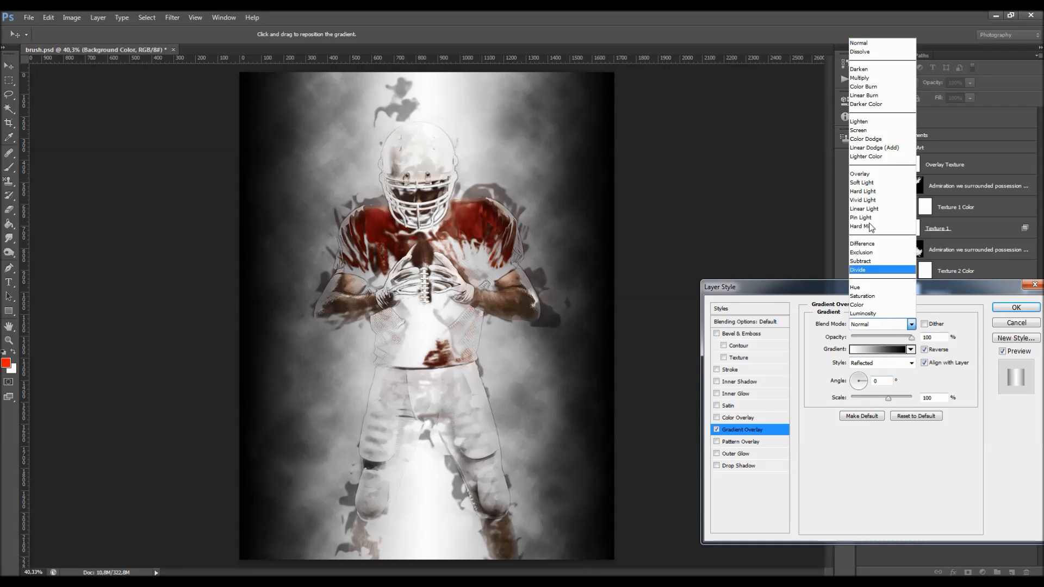
pyautogui.click(864, 184)
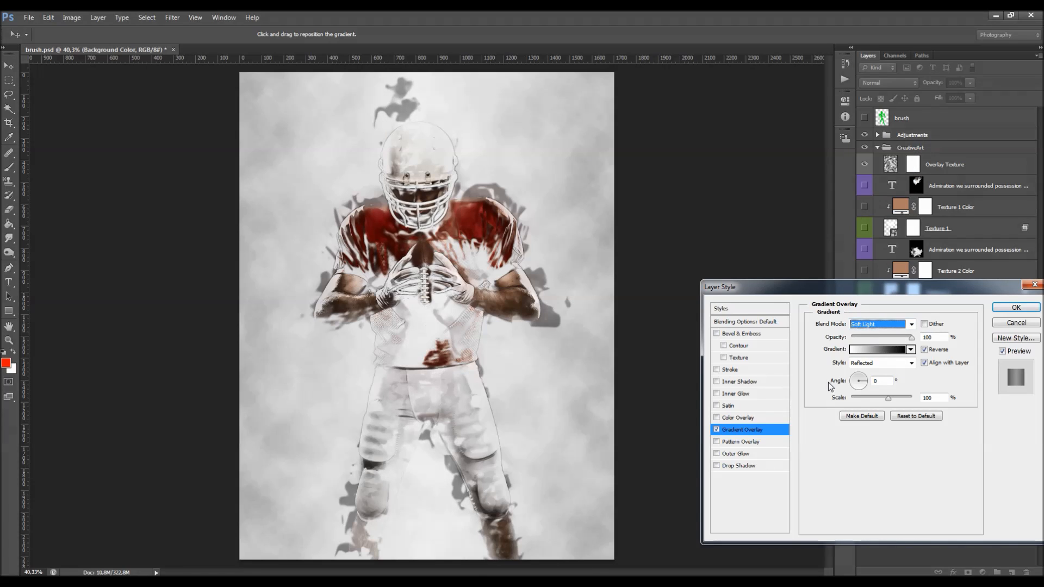
# Compare the background with and without the Gradient Overlay, and apply the overlay at 100% opacity.
pyautogui.click(717, 431)
pyautogui.click(717, 430)
pyautogui.click(717, 431)
pyautogui.click(717, 431)
pyautogui.moveTo(910, 338); pyautogui.dragTo(945, 342)
pyautogui.click(1006, 307)
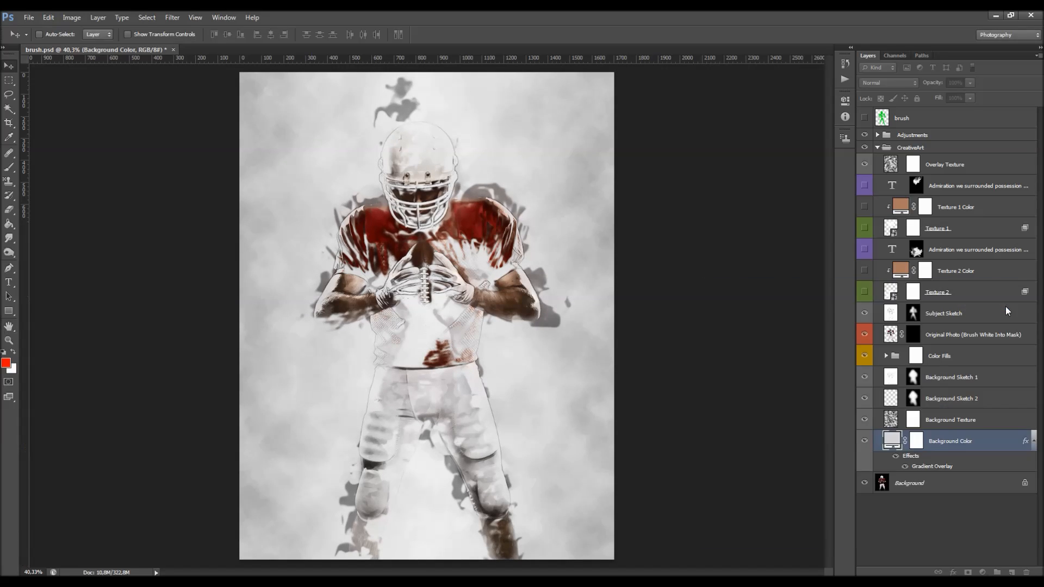
# Try a 119% scale and a Linear style at a diagonal angle for the Background Color layer's Gradient Overlay, and discard the changes.
pyautogui.doubleClick(985, 444)
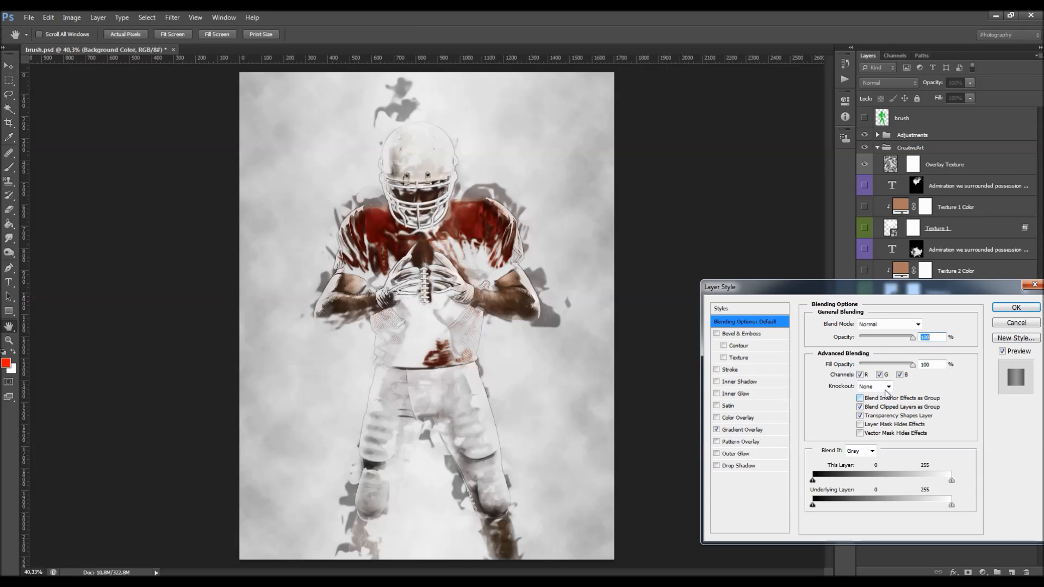
pyautogui.click(1013, 323)
pyautogui.doubleClick(947, 467)
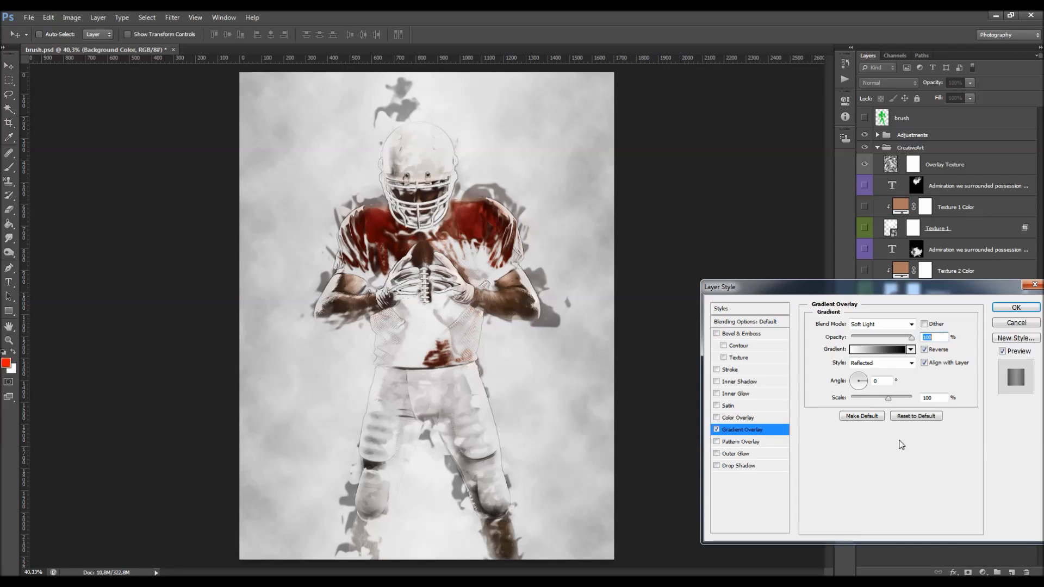
pyautogui.moveTo(892, 399)
pyautogui.mouseDown()
pyautogui.moveTo(856, 403)
pyautogui.moveTo(904, 406)
pyautogui.mouseUp()
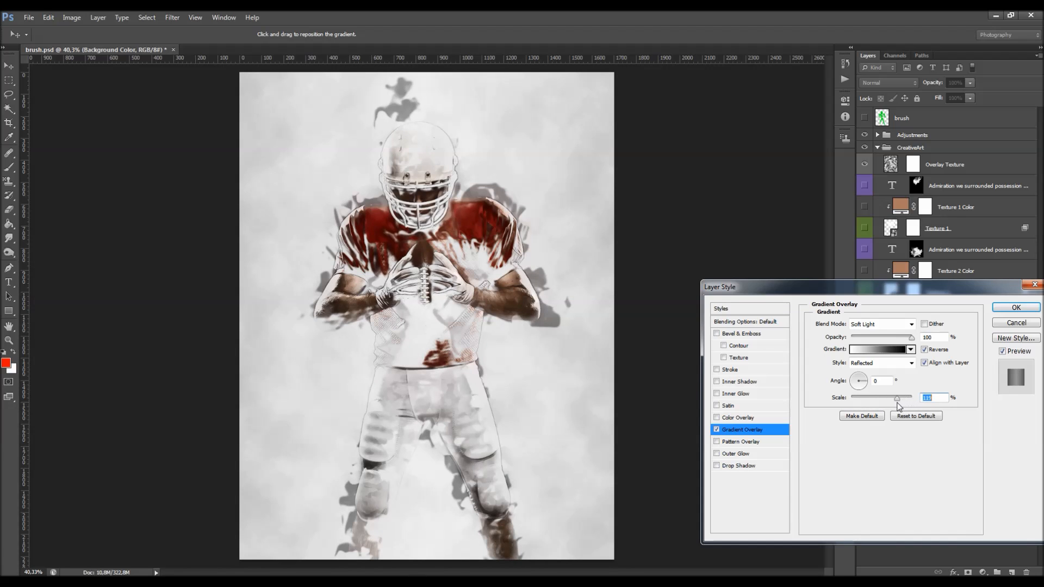
pyautogui.click(883, 363)
pyautogui.click(871, 372)
pyautogui.moveTo(869, 382); pyautogui.dragTo(852, 389)
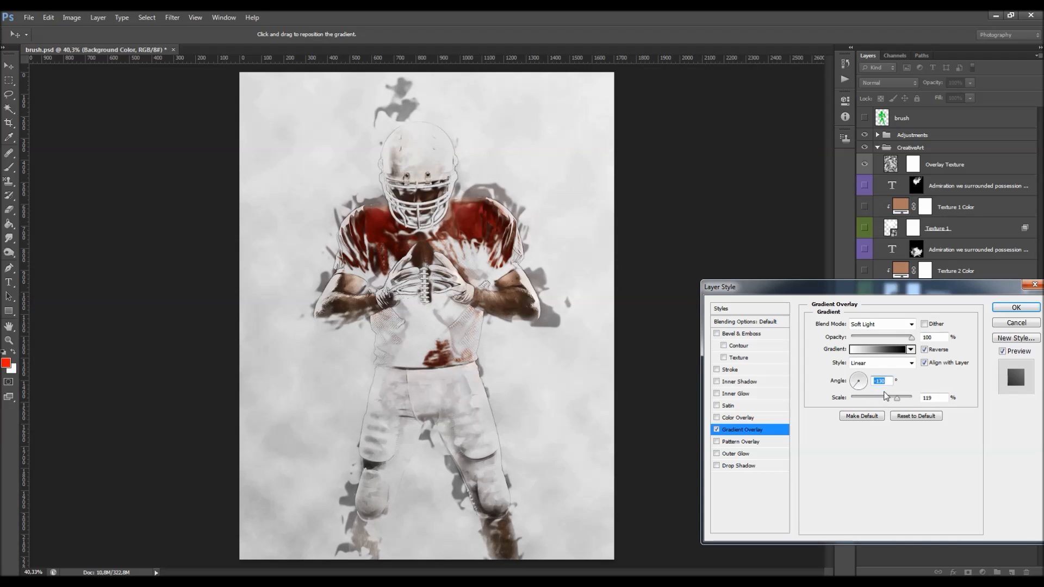
pyautogui.click(1013, 308)
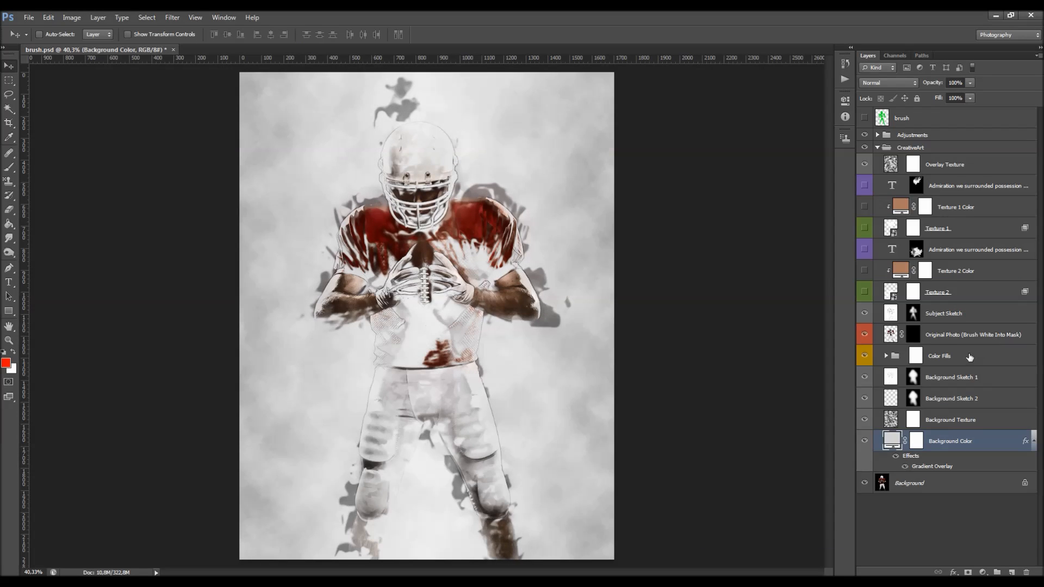
# Select the Background Texture layer and compare the background with that layer hidden and shown.
pyautogui.click(949, 425)
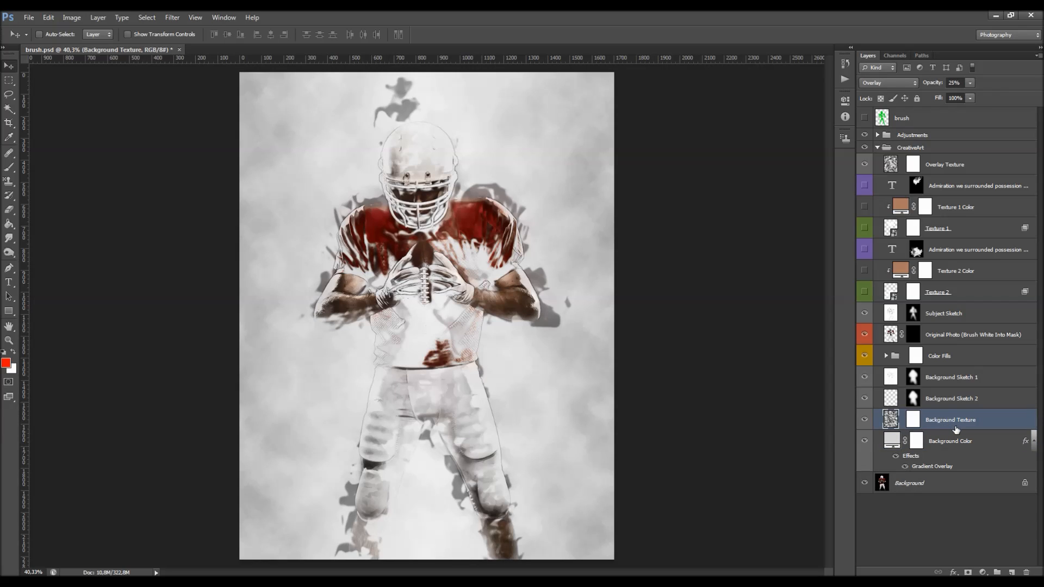
pyautogui.click(865, 422)
pyautogui.click(865, 422)
pyautogui.click(864, 422)
pyautogui.rightClick(865, 421)
pyautogui.press('Escape')
pyautogui.click(865, 421)
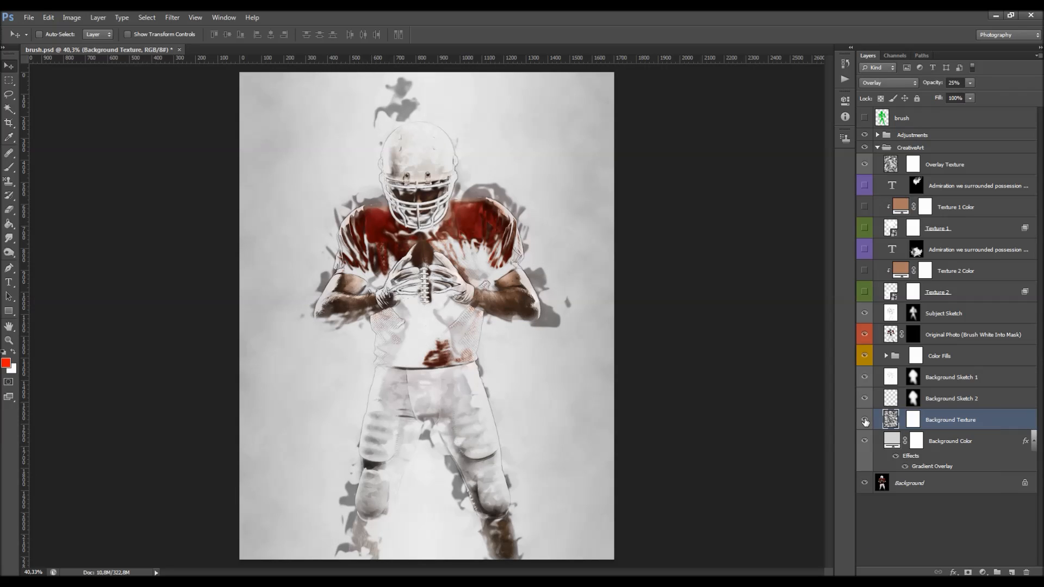
pyautogui.click(865, 422)
pyautogui.click(864, 421)
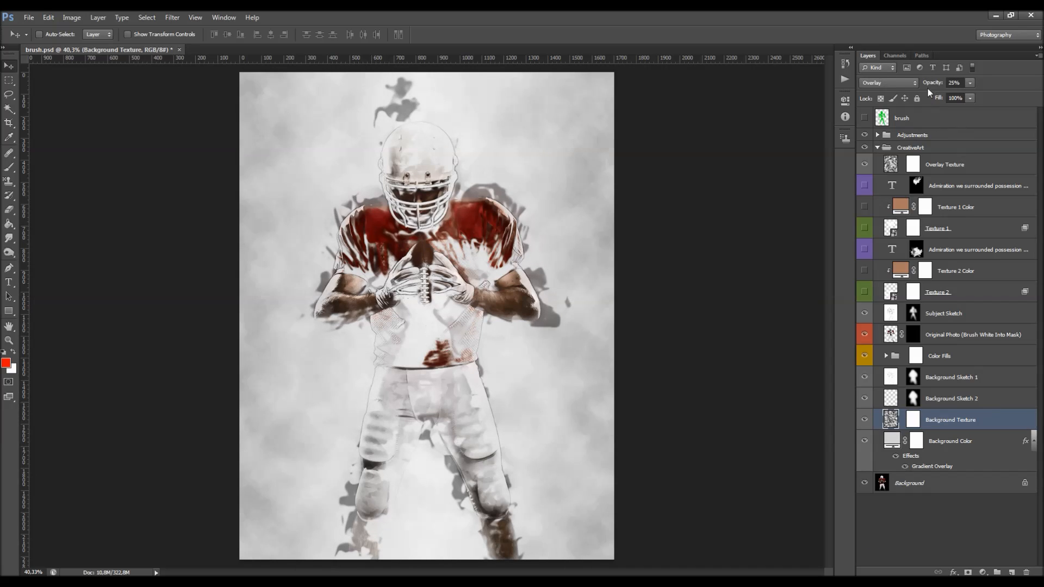
# Try much stronger opacities for the Background Texture layer, and settle on 23%.
pyautogui.moveTo(930, 86); pyautogui.dragTo(955, 99)
pyautogui.write('80')
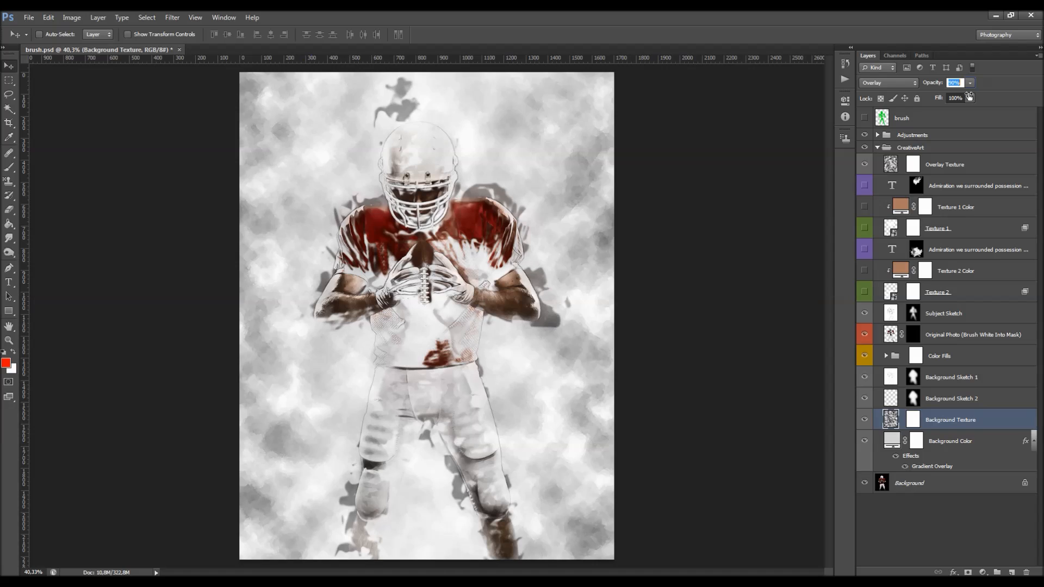
pyautogui.moveTo(968, 93); pyautogui.dragTo(961, 94)
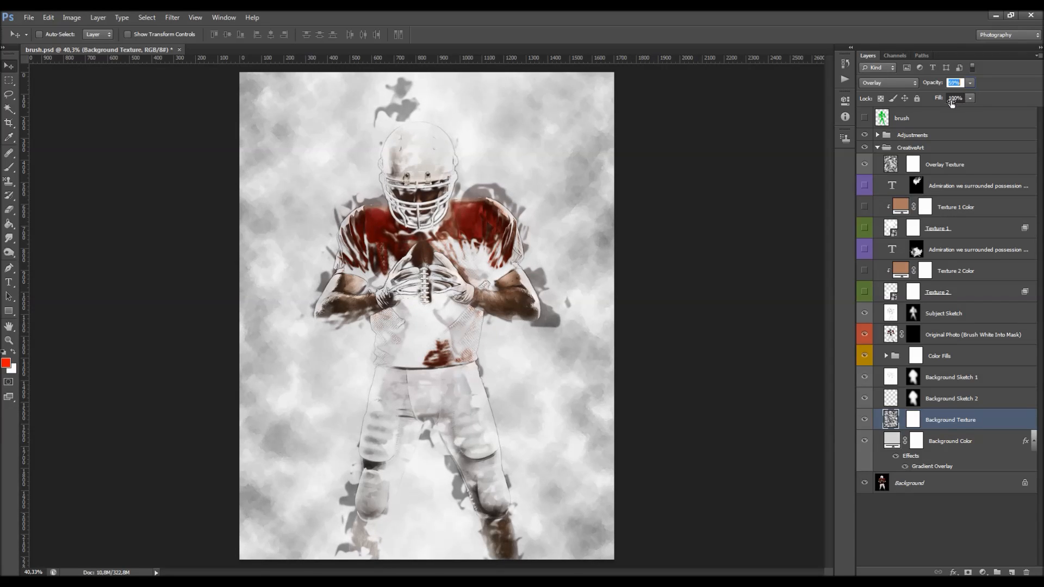
pyautogui.moveTo(944, 105); pyautogui.dragTo(934, 109)
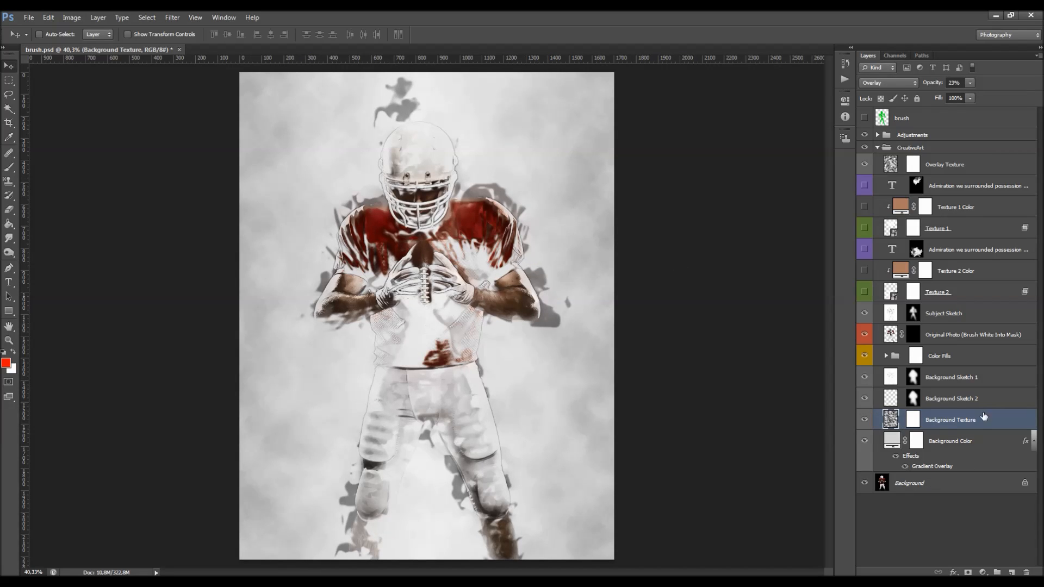
# Add a new layer above Background Texture and fill it with a light gray foreground color.
pyautogui.click(1011, 572)
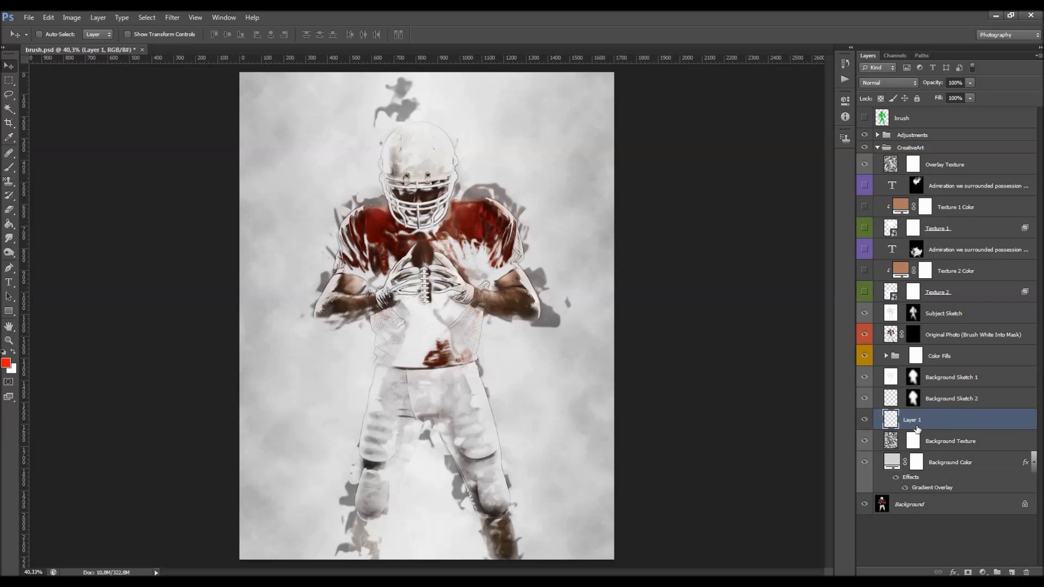
pyautogui.click(7, 364)
pyautogui.moveTo(722, 381); pyautogui.dragTo(664, 389)
pyautogui.click(957, 354)
pyautogui.click(48, 17)
pyautogui.click(90, 176)
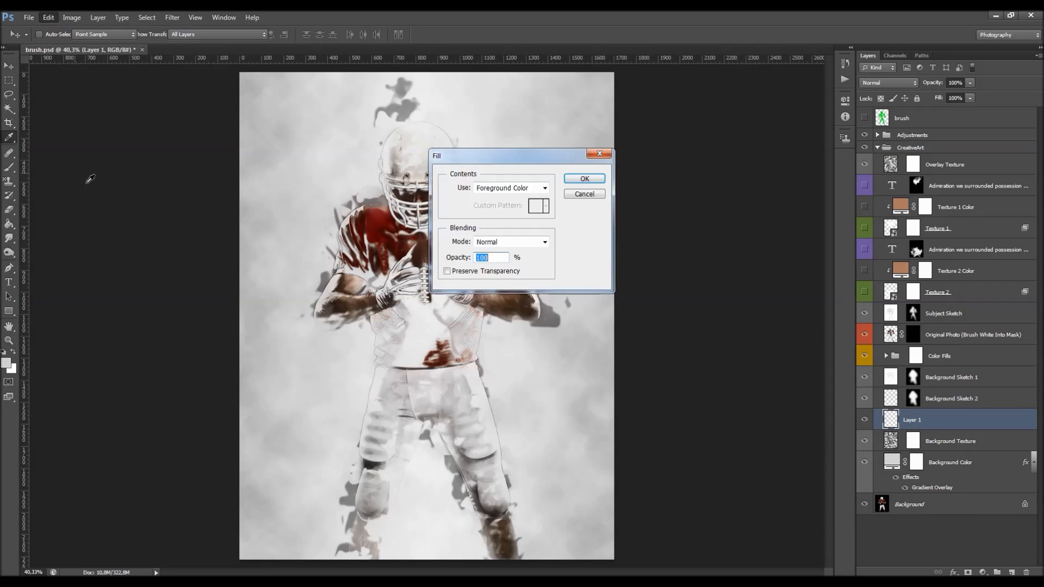
pyautogui.click(586, 178)
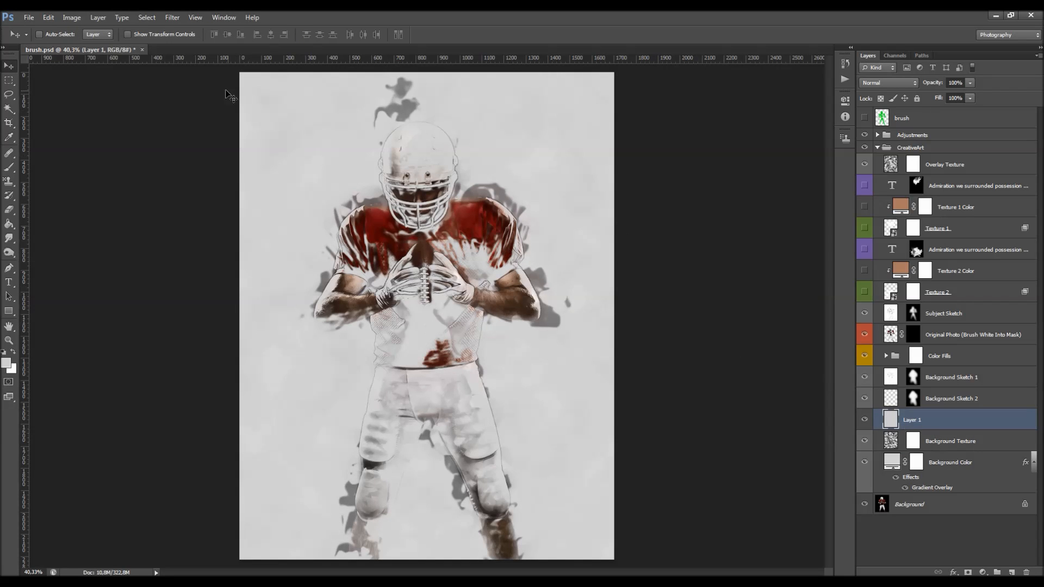
# Open the Filter Gallery for the gray-filled layer and choose the Note Paper sketch filter instead of Halftone Pattern.
pyautogui.click(173, 17)
pyautogui.click(182, 60)
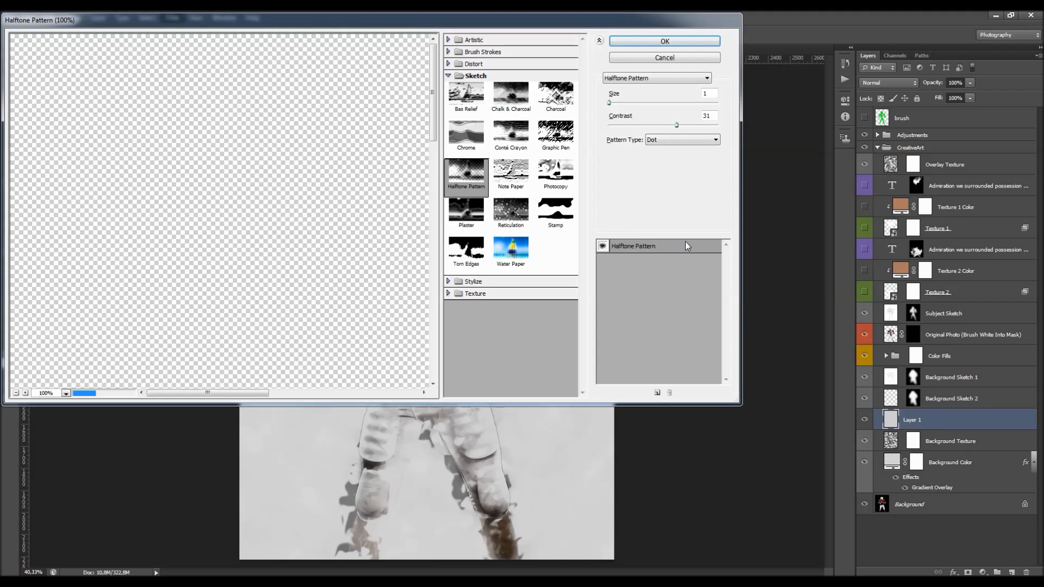
pyautogui.moveTo(361, 178); pyautogui.dragTo(163, 226)
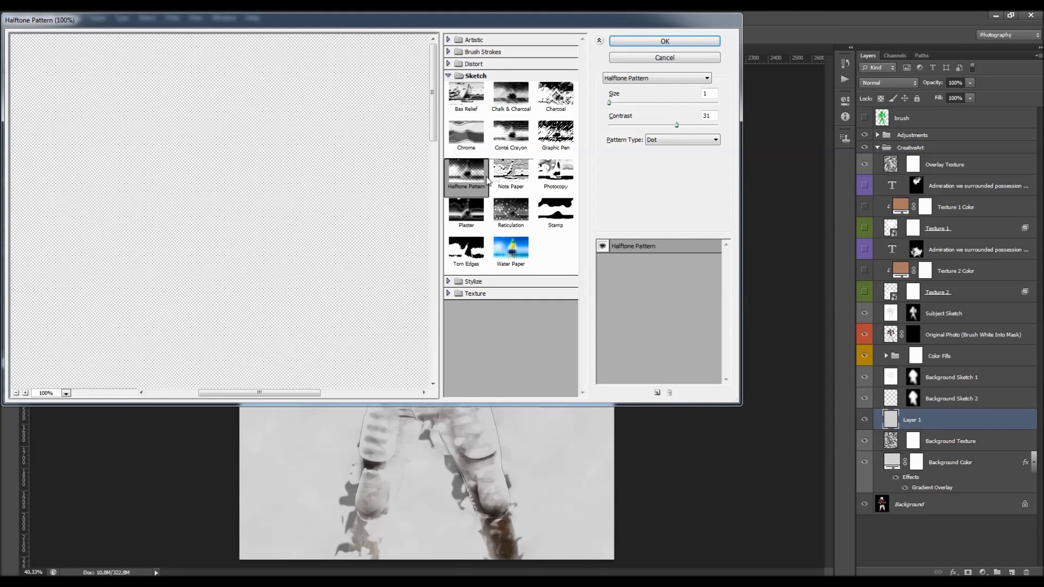
pyautogui.click(518, 186)
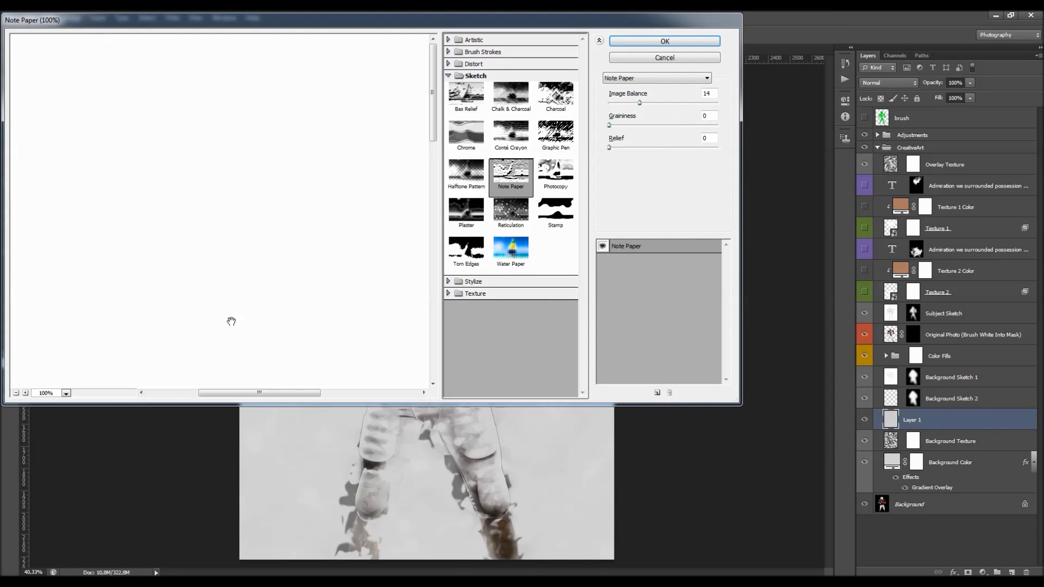
# Apply the Note Paper filter to the gray layer with Image Balance 42, Graininess 15 and Relief 10.
pyautogui.click(16, 393)
pyautogui.moveTo(641, 103); pyautogui.dragTo(668, 102)
pyautogui.click(636, 125)
pyautogui.click(646, 147)
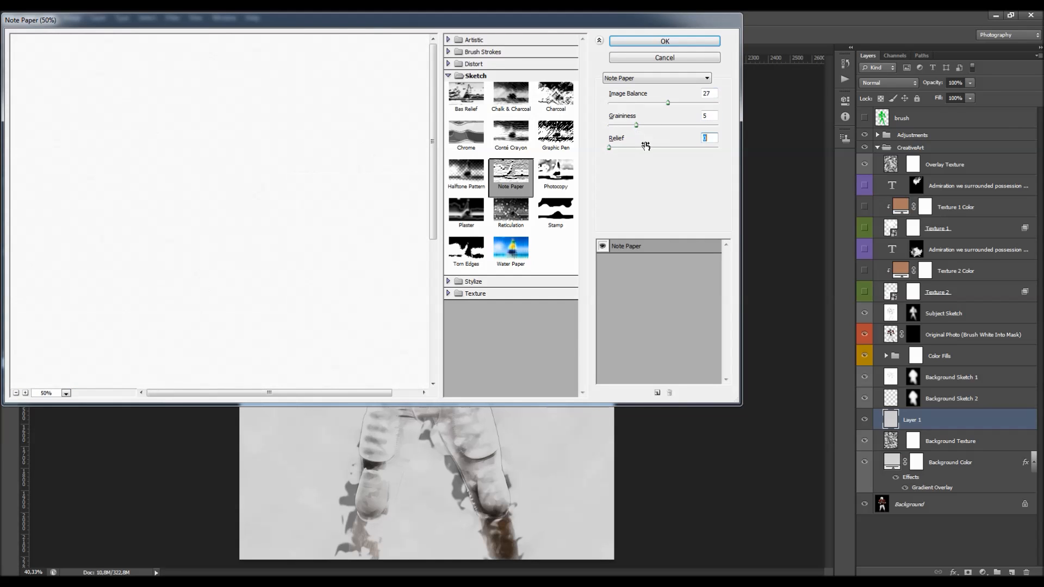
pyautogui.click(701, 103)
pyautogui.click(692, 125)
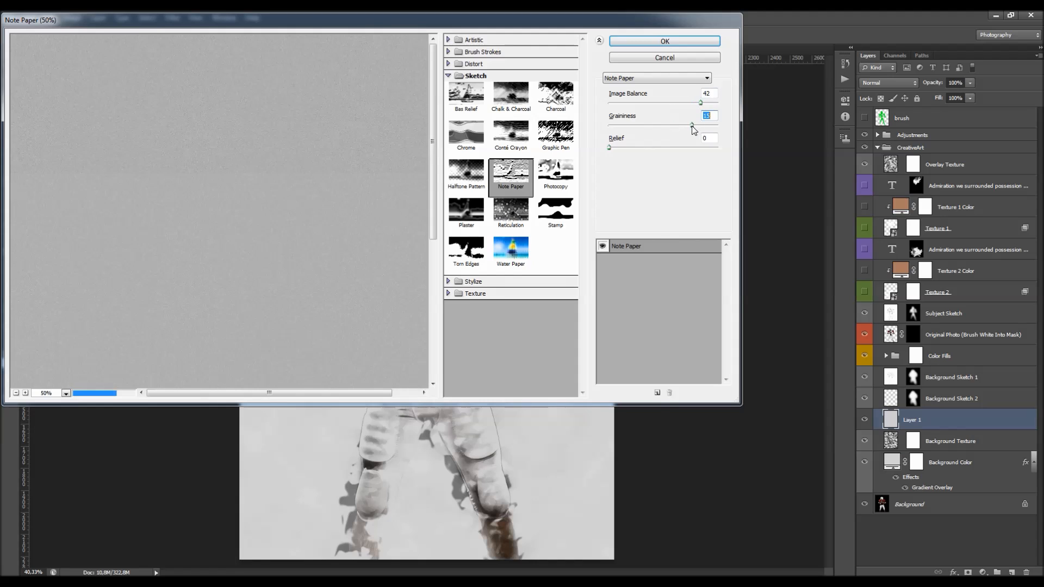
pyautogui.moveTo(686, 147); pyautogui.dragTo(656, 154)
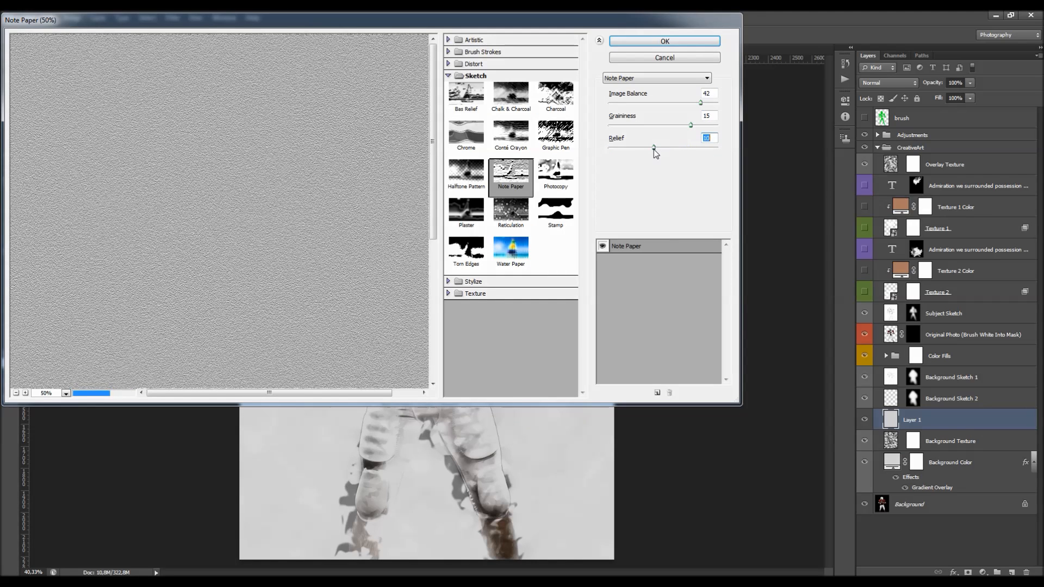
pyautogui.click(664, 42)
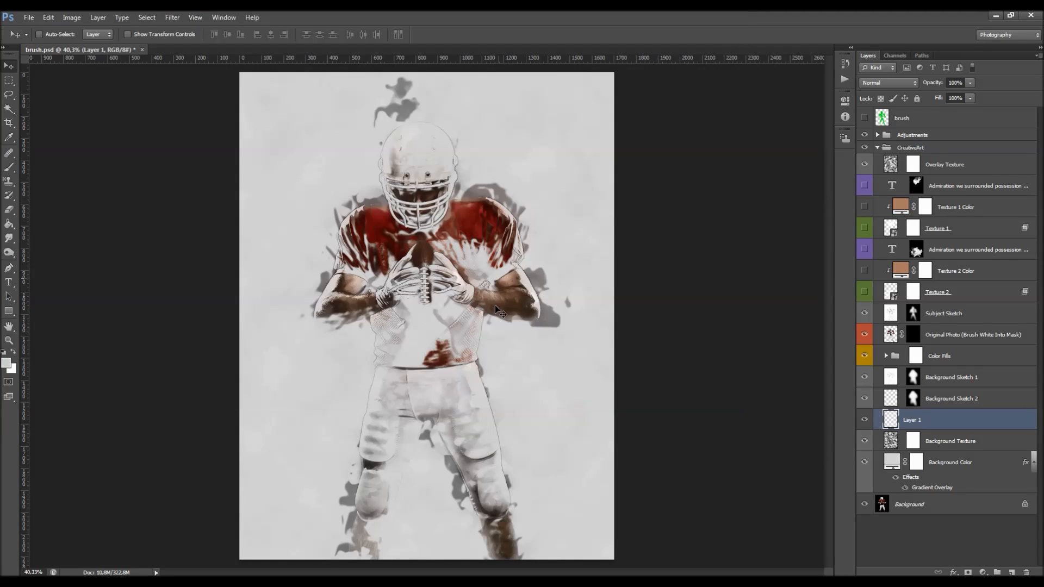
# Try the Soft Light blend mode on the note-paper layer, and delete the layer after inspecting the texture.
pyautogui.scroll(1, 488, 154)
pyautogui.click(889, 83)
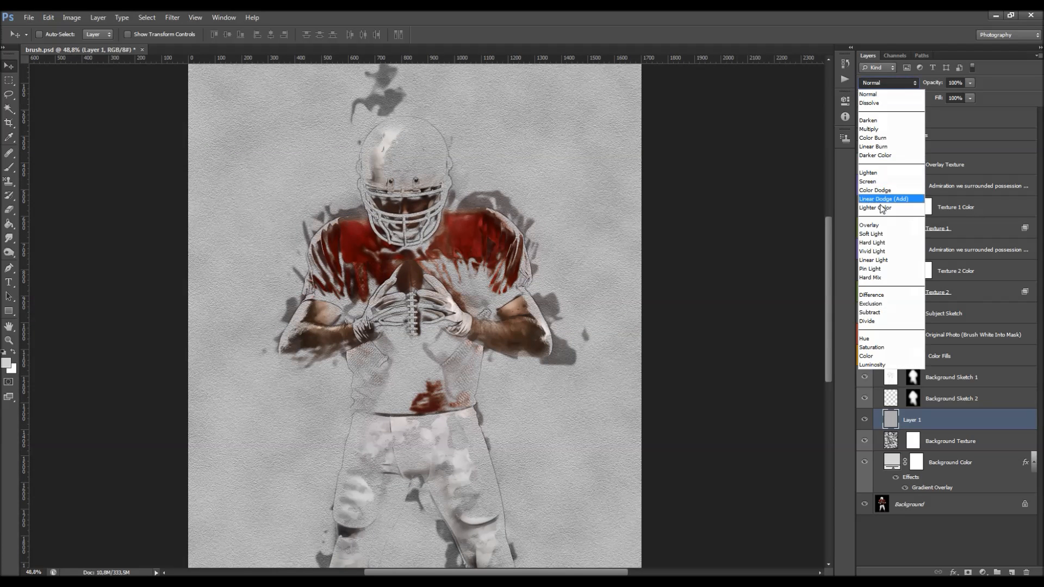
pyautogui.click(871, 233)
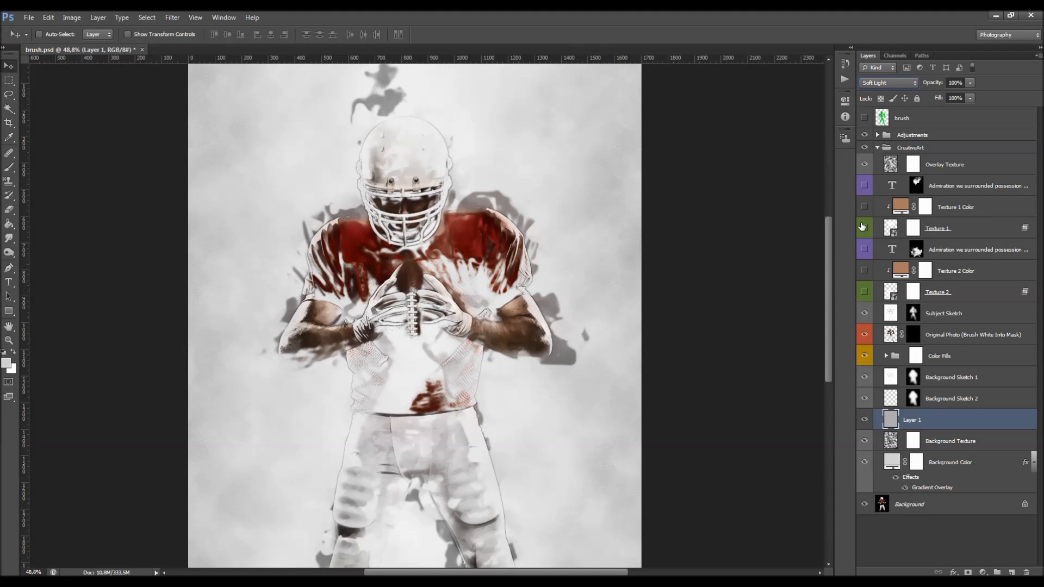
pyautogui.scroll(2, 290, 184)
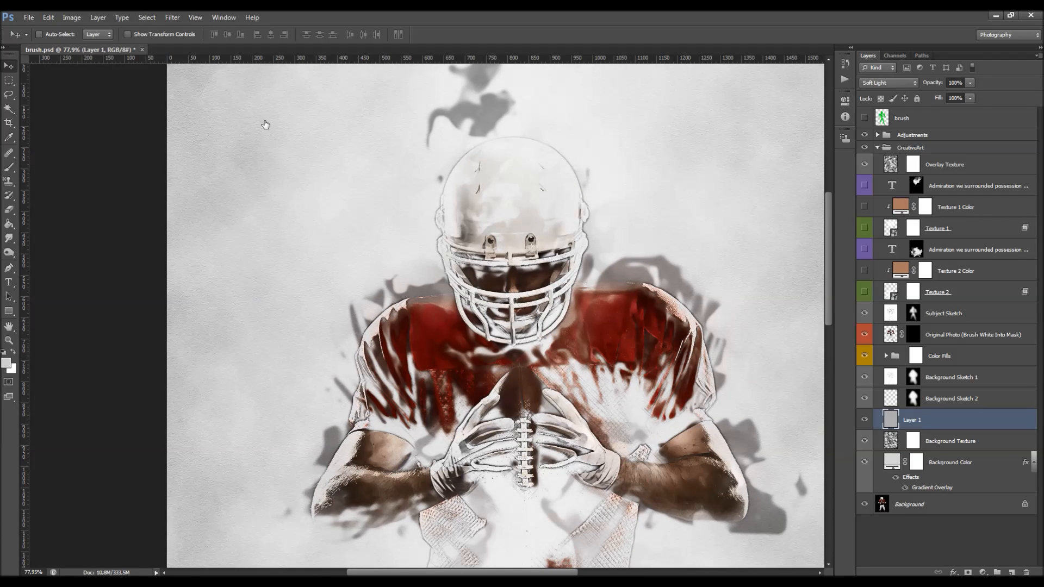
pyautogui.scroll(-1, 278, 155)
pyautogui.scroll(-6, 278, 155)
pyautogui.scroll(1, 349, 182)
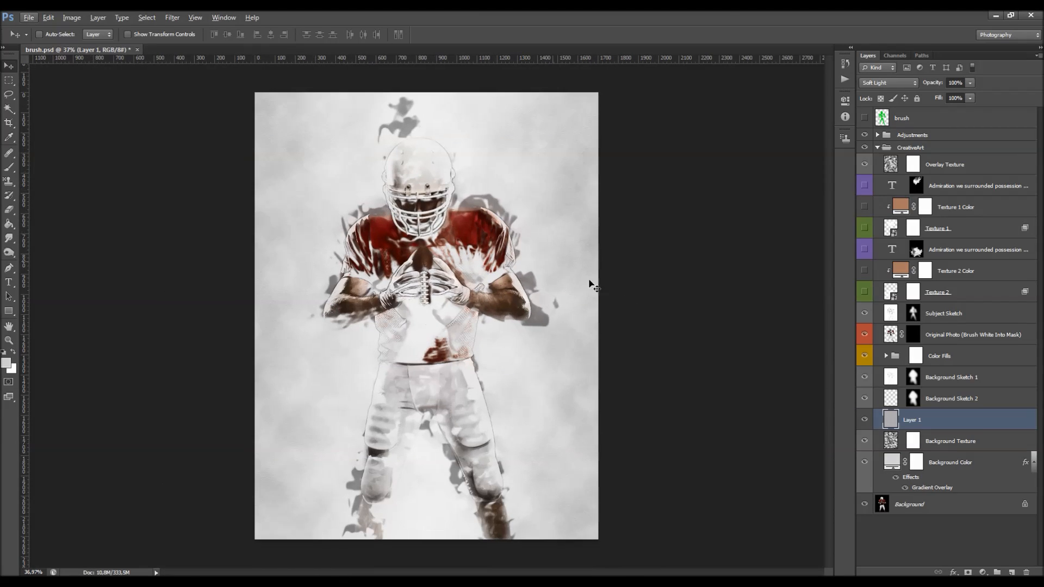
pyautogui.press('Delete')
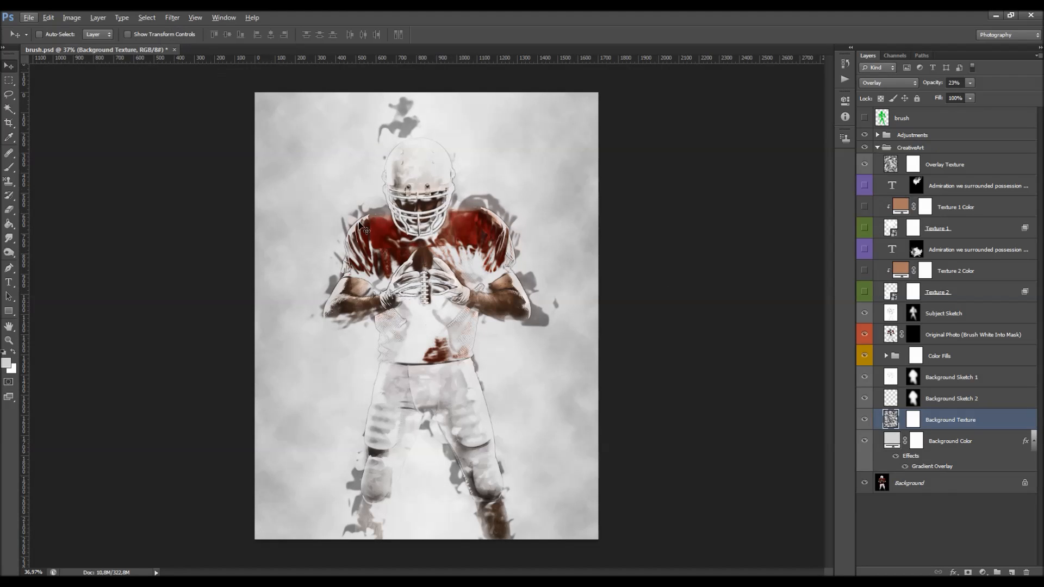
pyautogui.scroll(2, 303, 229)
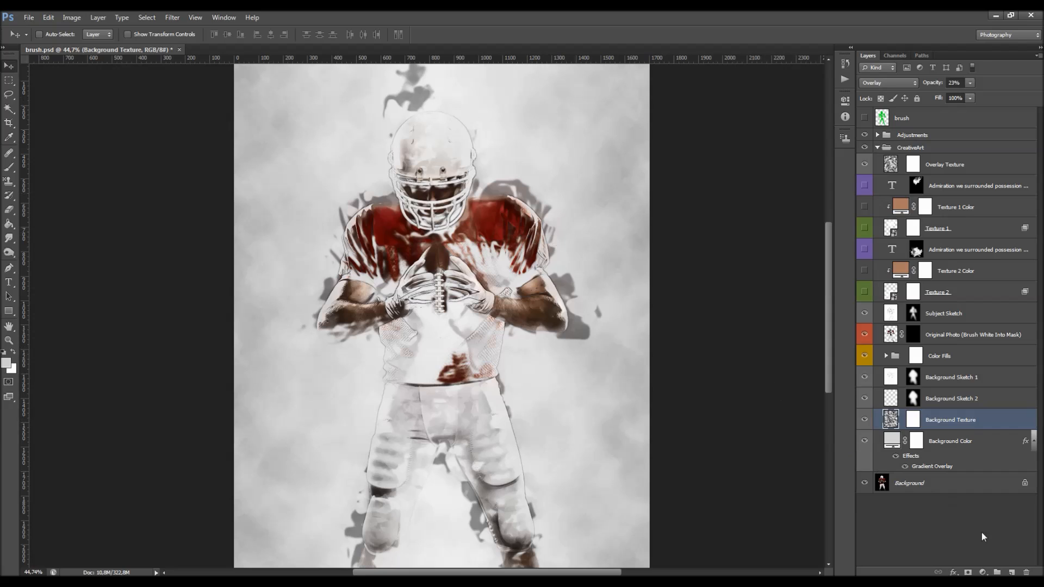
# Add a new layer above Background Texture and fill it with the gray foreground color #afafaf.
pyautogui.click(1012, 572)
pyautogui.click(6, 363)
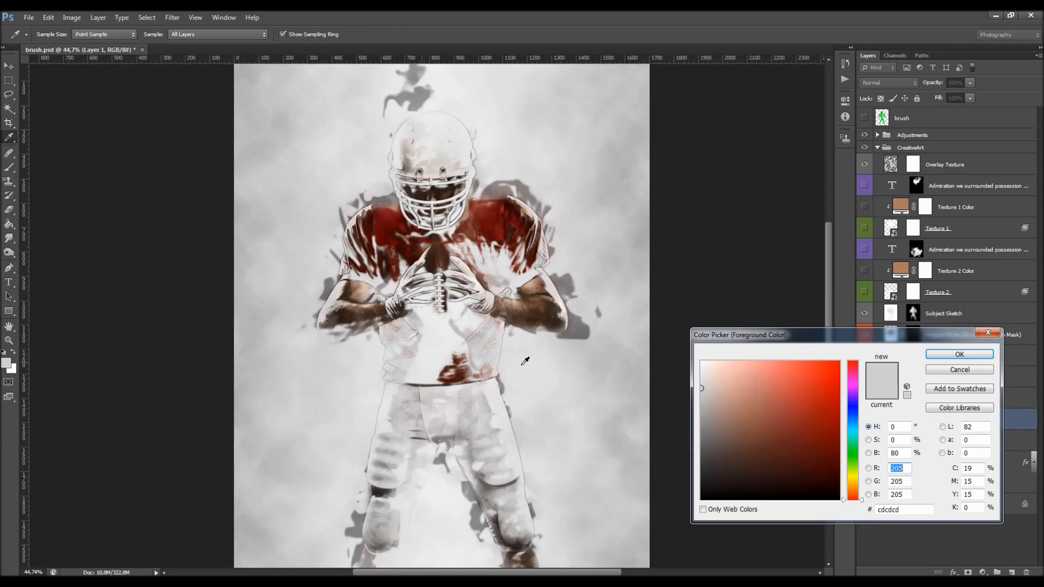
pyautogui.click(538, 449)
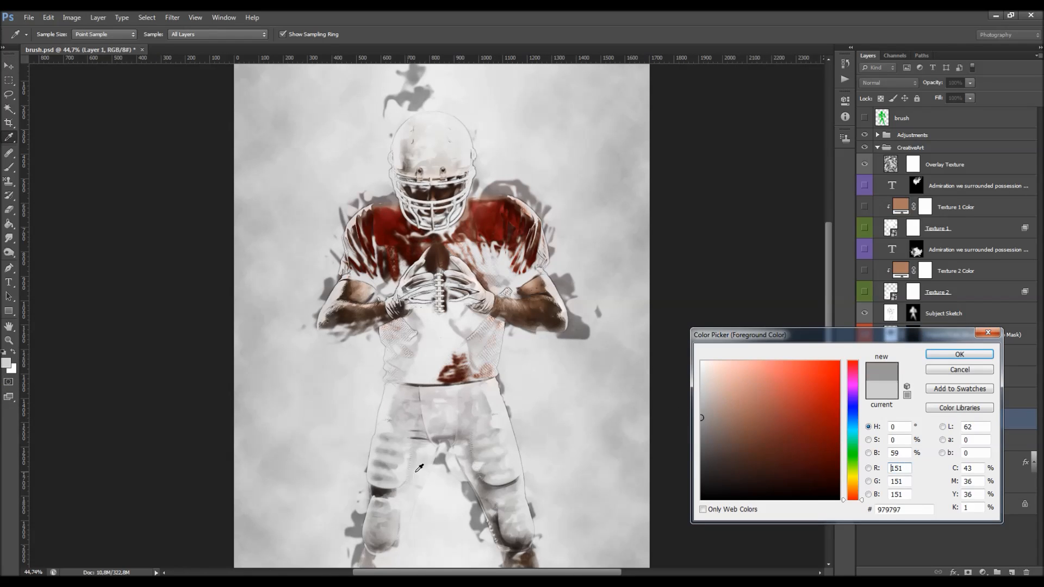
pyautogui.moveTo(735, 376); pyautogui.dragTo(593, 384)
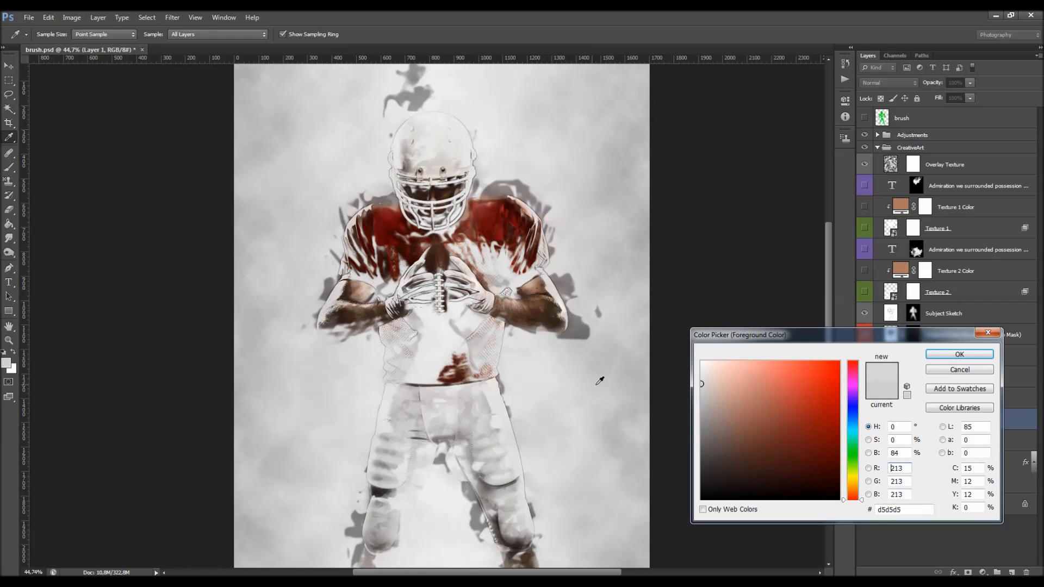
pyautogui.moveTo(721, 370); pyautogui.dragTo(537, 405)
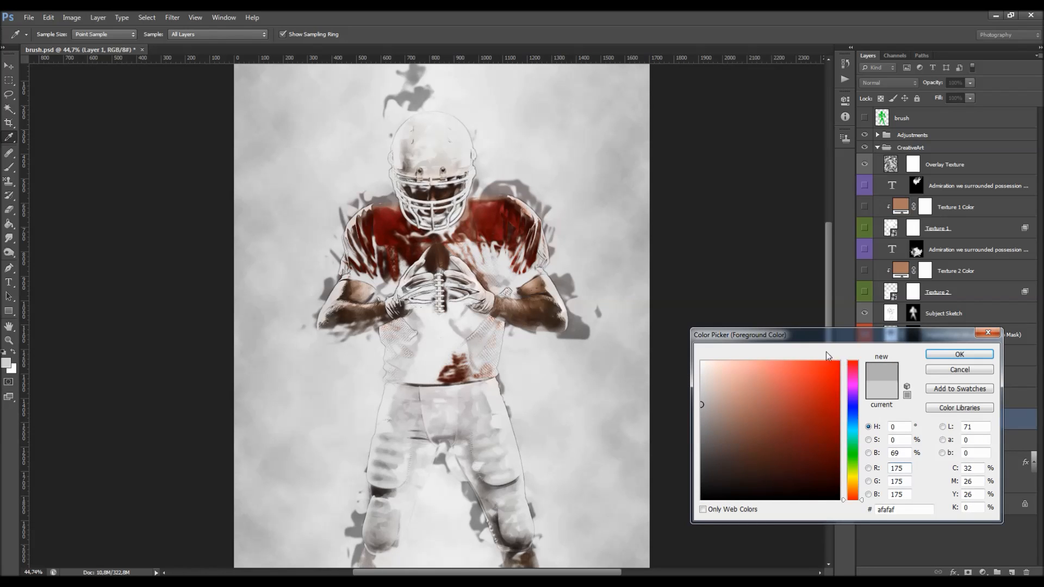
pyautogui.press('Return')
pyautogui.click(48, 18)
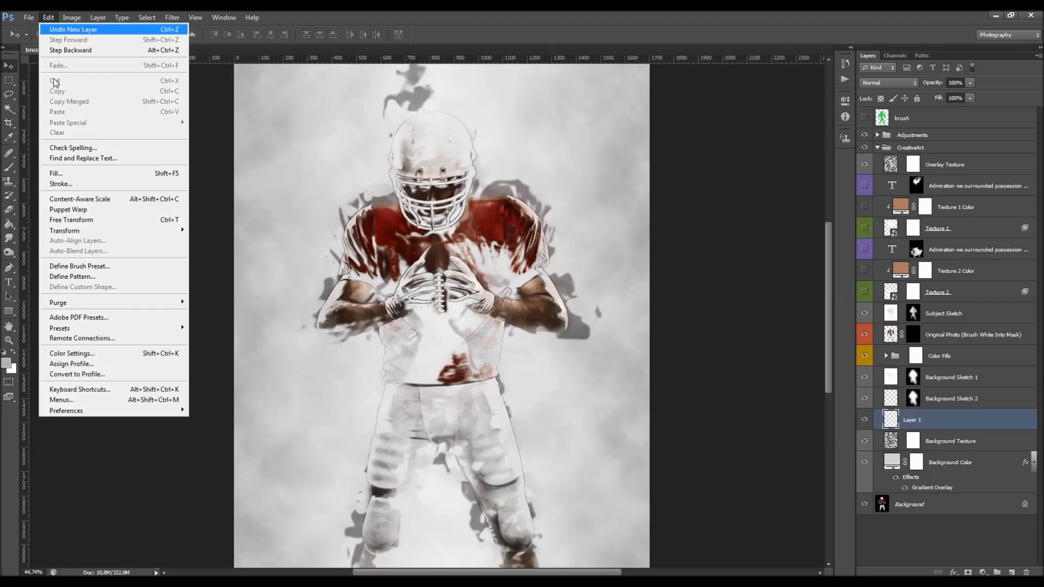
pyautogui.click(78, 174)
pyautogui.press('Return')
# Preview Crosshatch, Spatter and Conté Crayon on the gray layer in the Filter Gallery, and discard both the filter and the layer.
pyautogui.click(172, 17)
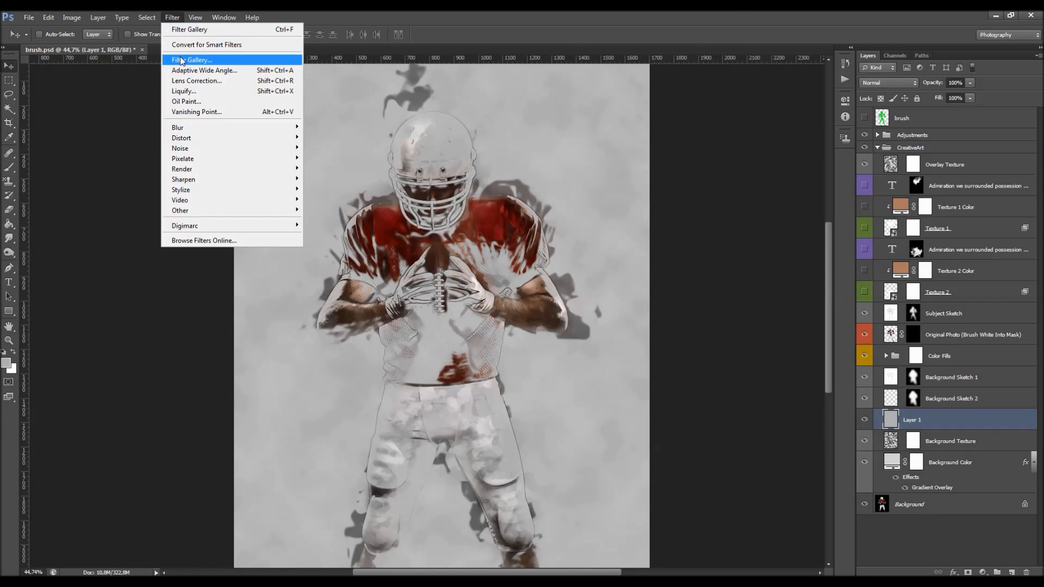
pyautogui.click(182, 61)
pyautogui.click(478, 52)
pyautogui.click(555, 77)
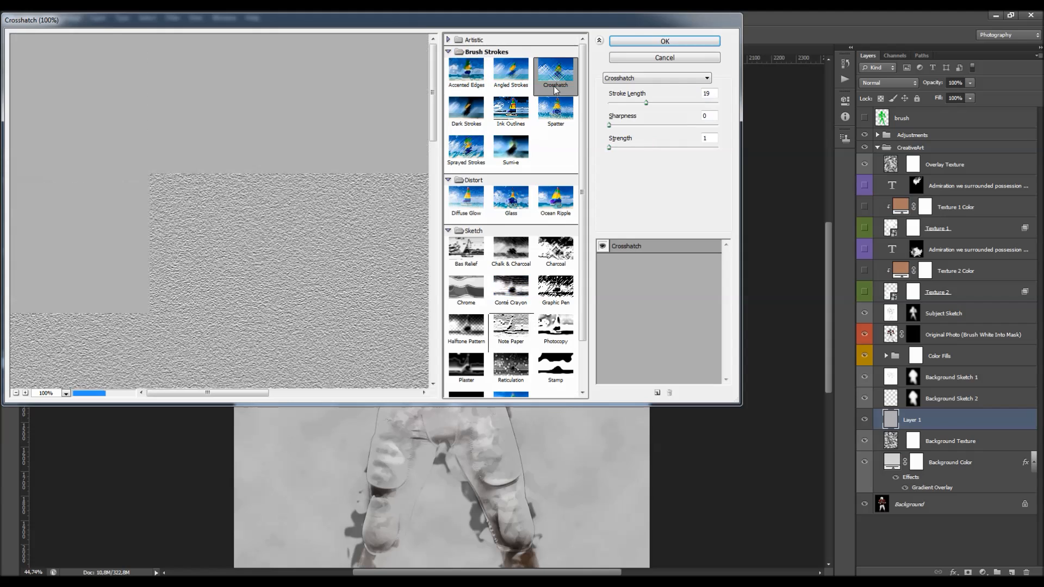
pyautogui.click(555, 112)
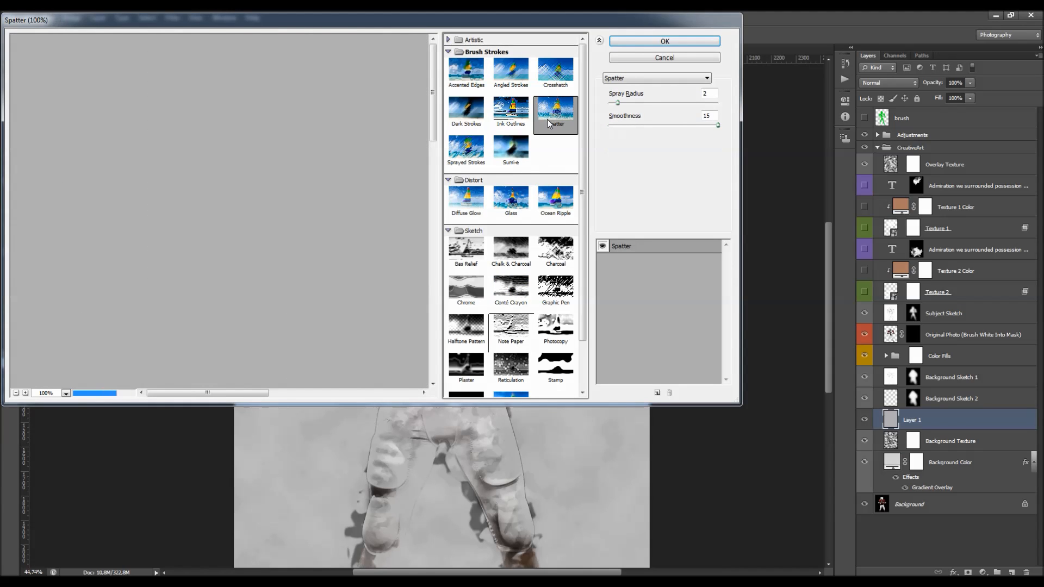
pyautogui.click(451, 163)
pyautogui.click(466, 250)
pyautogui.click(511, 288)
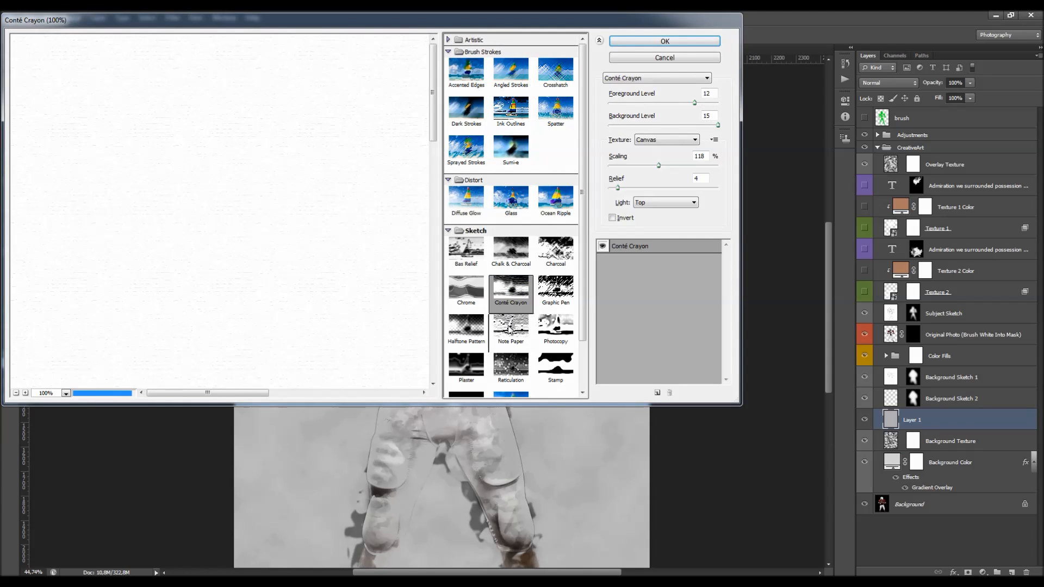
pyautogui.moveTo(315, 191); pyautogui.dragTo(233, 191)
pyautogui.click(555, 288)
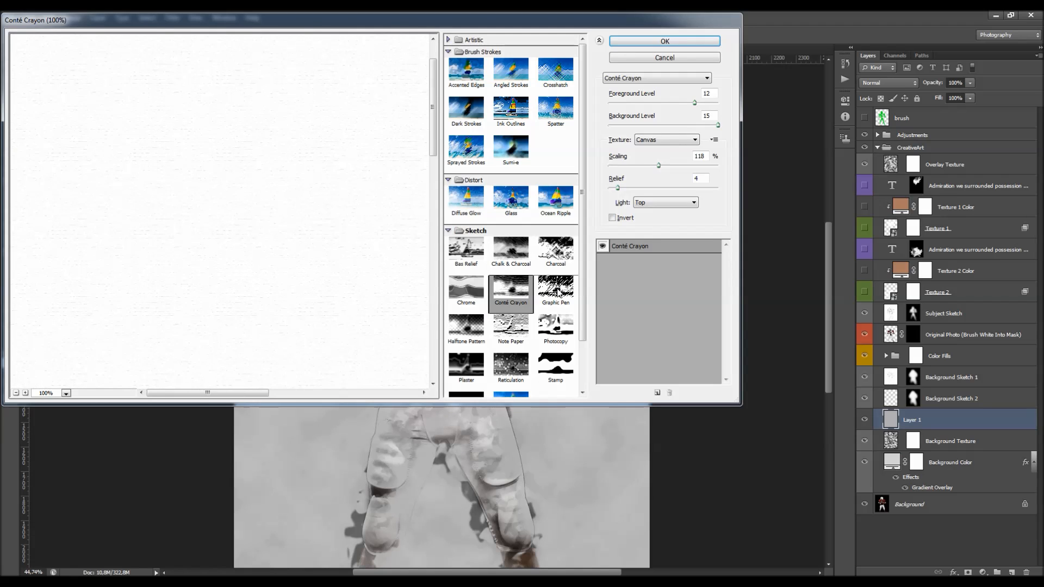
pyautogui.click(668, 58)
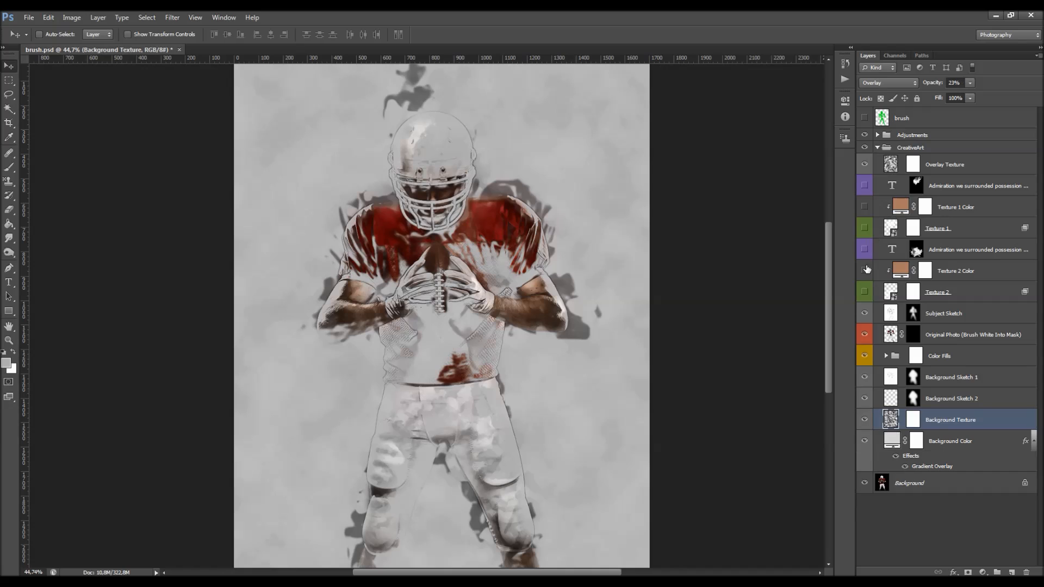
pyautogui.press('Delete')
# Compare the artwork with the Background Sketch 1 and Background Sketch 2 layers hidden and shown.
pyautogui.click(954, 393)
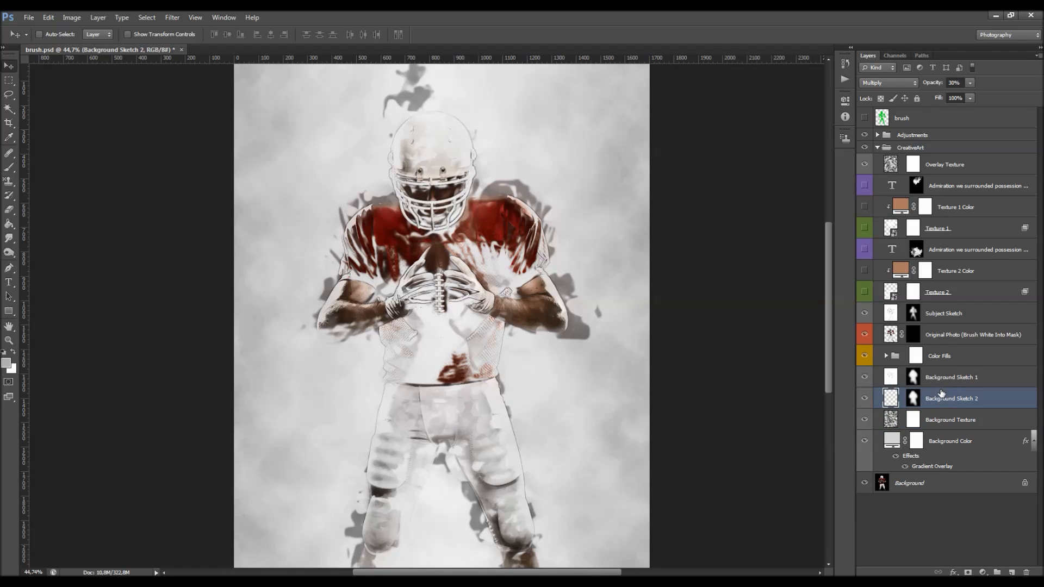
pyautogui.click(962, 384)
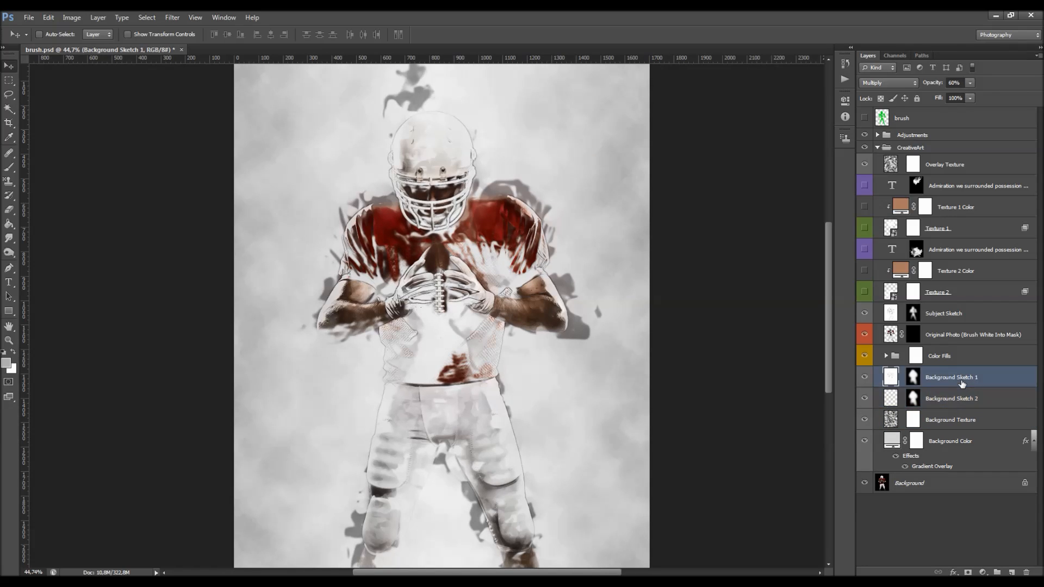
pyautogui.scroll(-2, 657, 291)
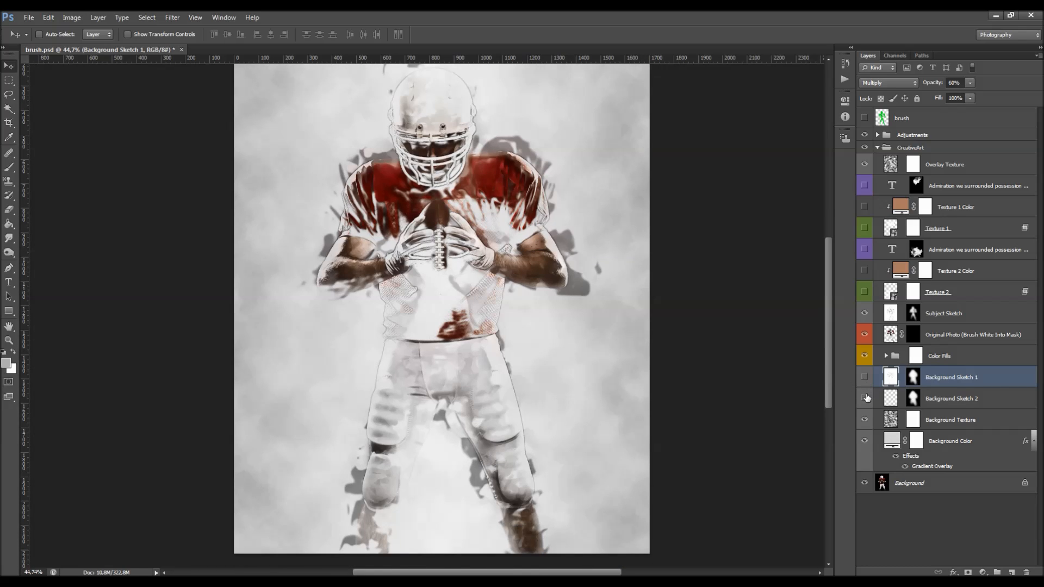
pyautogui.moveTo(867, 397); pyautogui.dragTo(868, 381)
# Select the Background Sketch 1 layer mask and examine it on its own in the canvas.
pyautogui.click(914, 378)
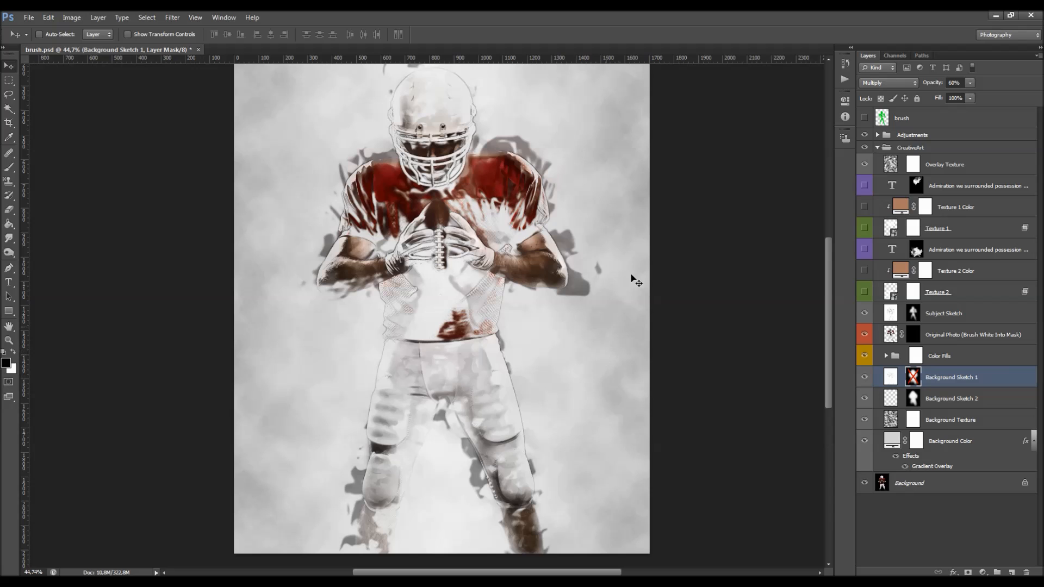
pyautogui.keyDown('alt'); pyautogui.click(914, 378); pyautogui.keyUp('alt')
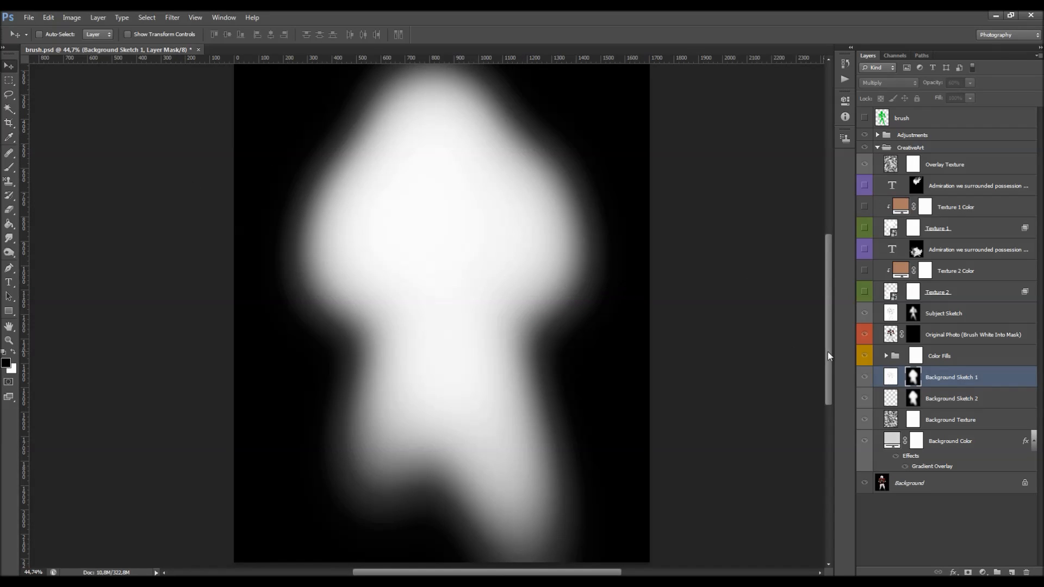
pyautogui.keyDown('alt'); pyautogui.click(915, 378); pyautogui.keyUp('alt')
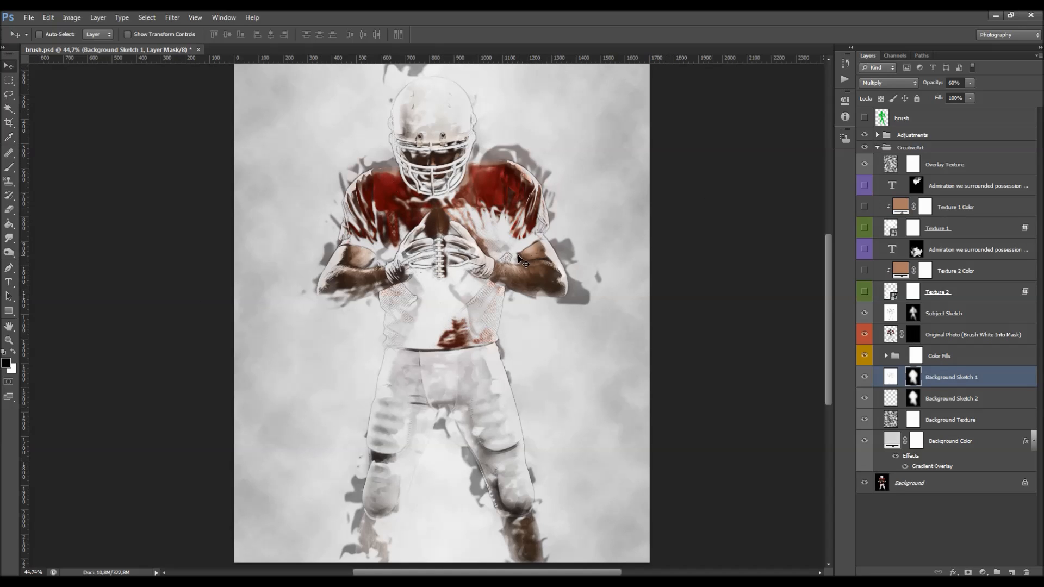
# Set up a soft 250 px brush with white as the foreground color for the Background Sketch 1 mask.
pyautogui.scroll(-2, 581, 389)
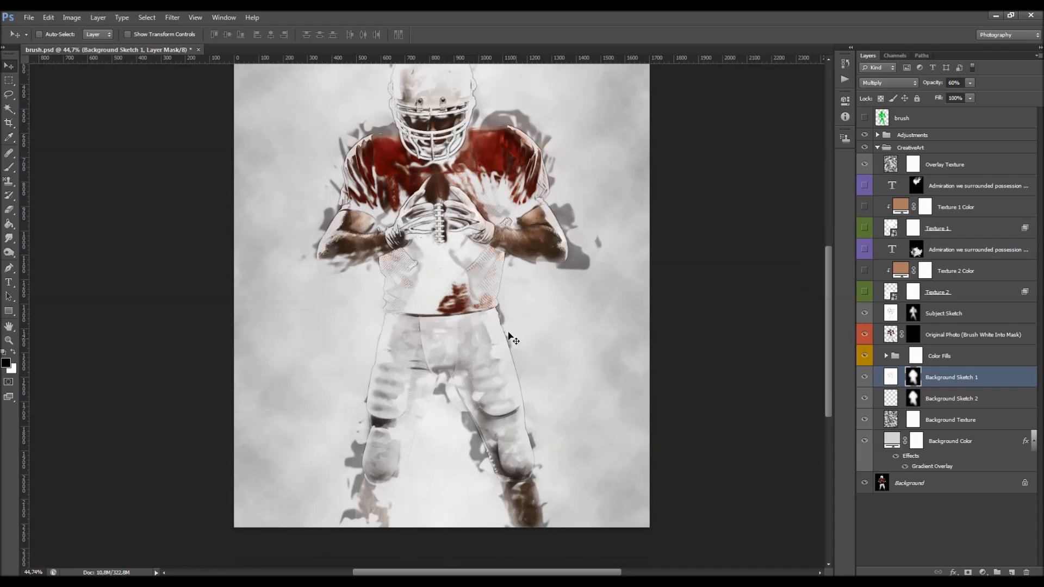
pyautogui.press('b')
pyautogui.rightClick(500, 304)
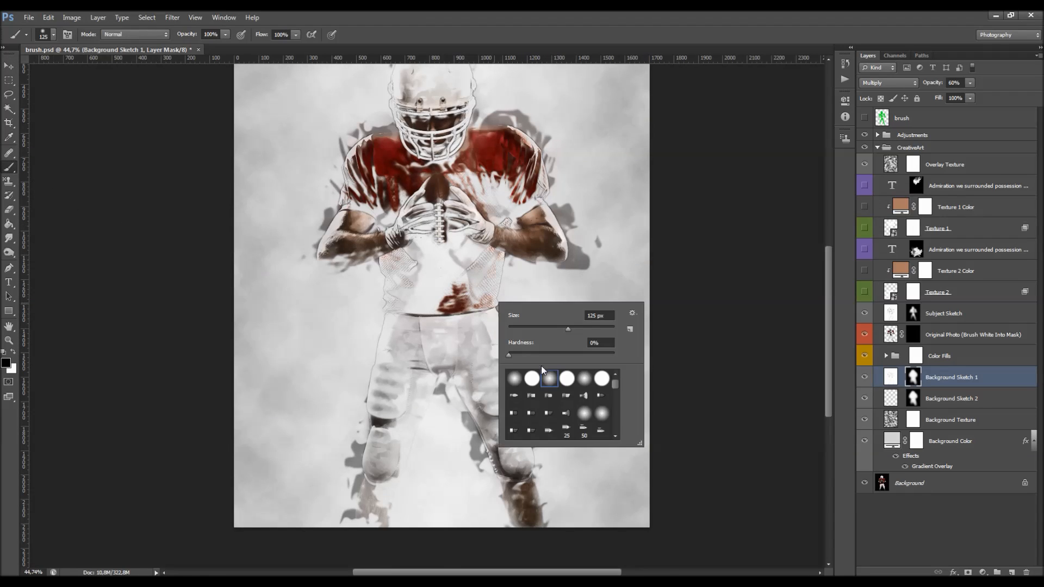
pyautogui.press('Escape')
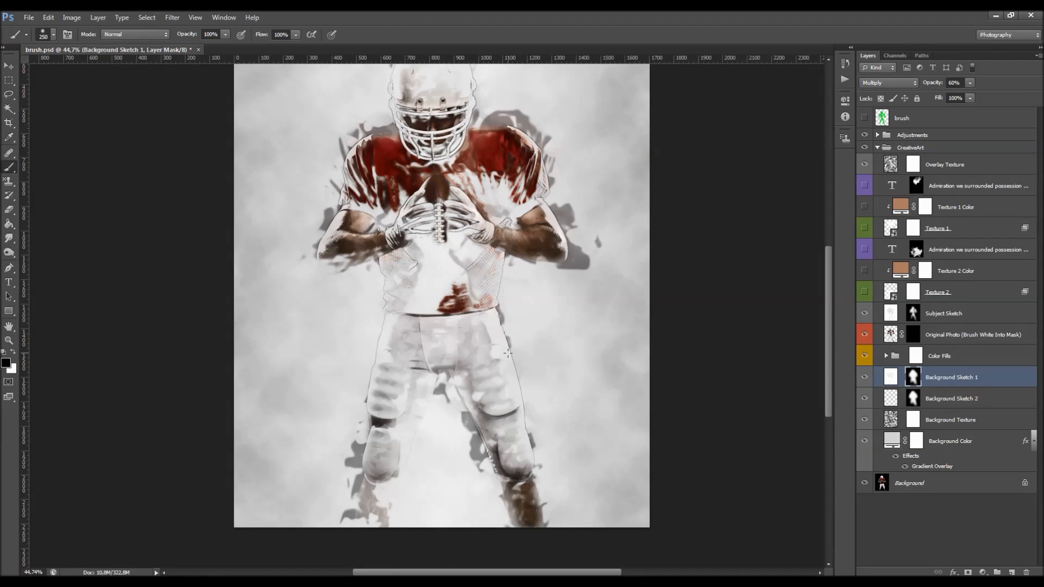
pyautogui.press('x')
pyautogui.scroll(3, 322, 136)
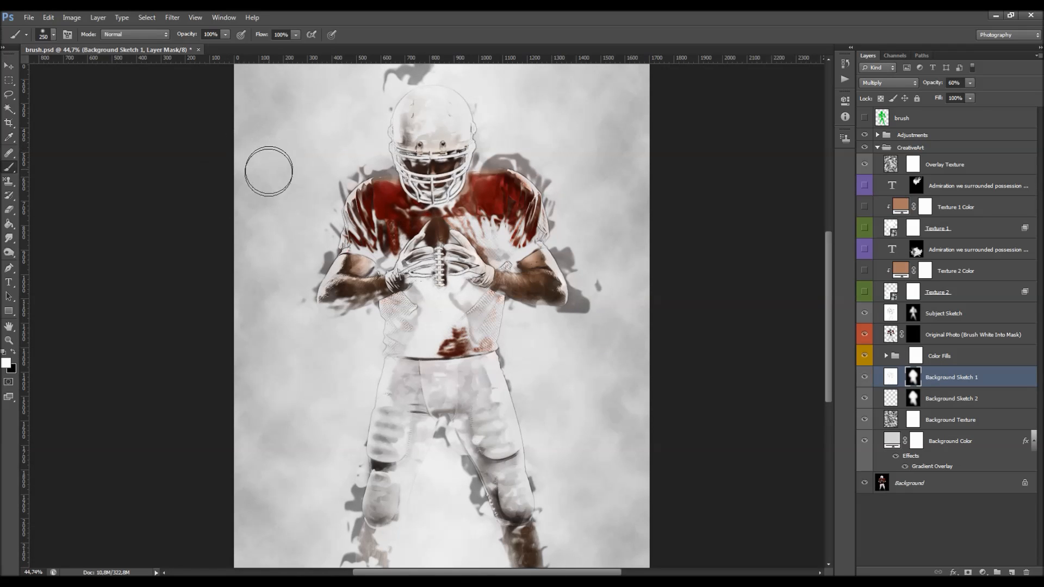
# Switch between the two background sketch masks, leaving the Background Sketch 2 mask selected with the Move tool active.
pyautogui.click(917, 400)
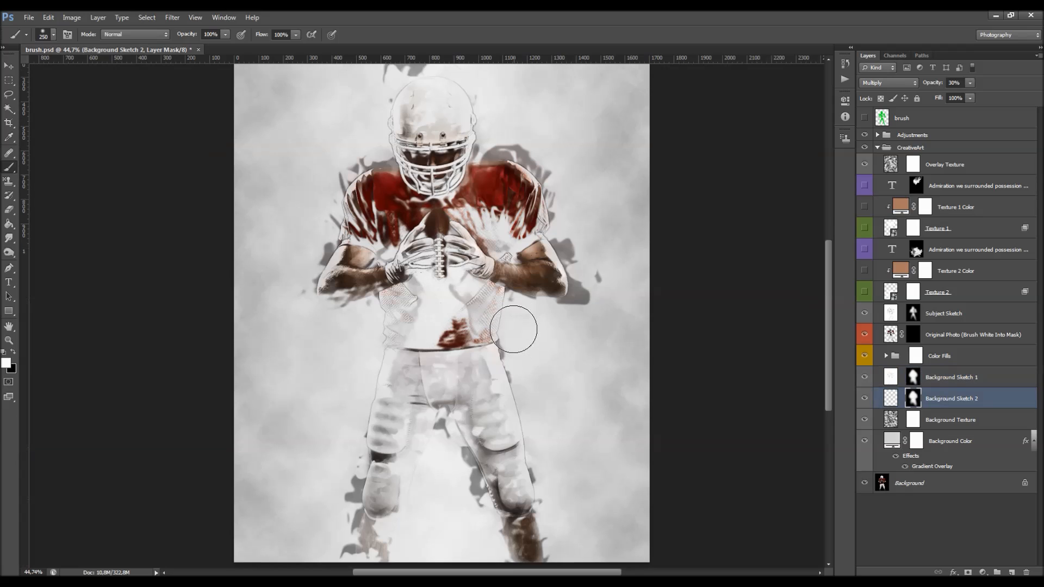
pyautogui.click(913, 378)
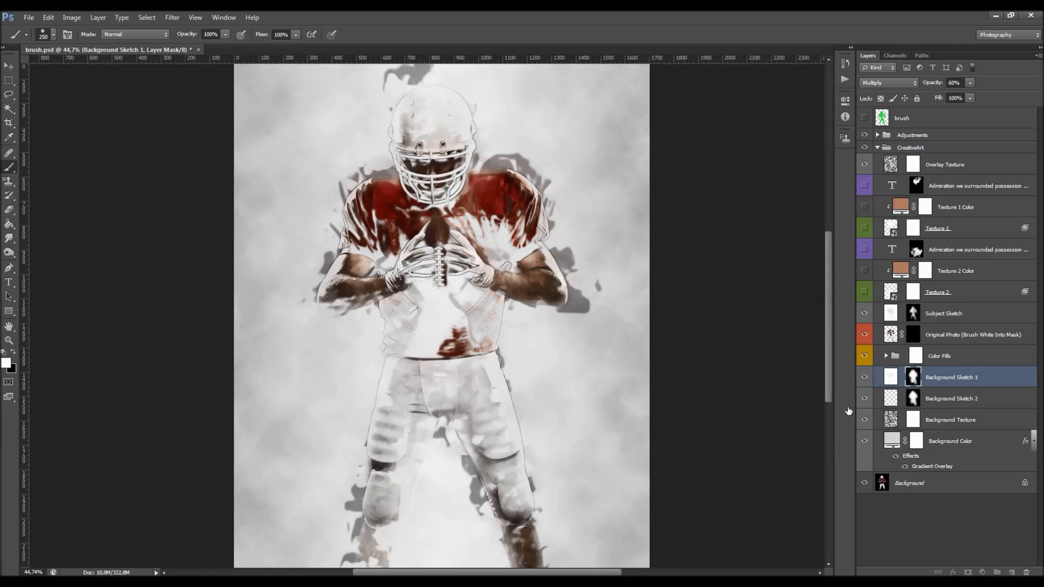
pyautogui.click(913, 401)
pyautogui.keyDown('shift'); pyautogui.click(914, 401); pyautogui.keyUp('shift')
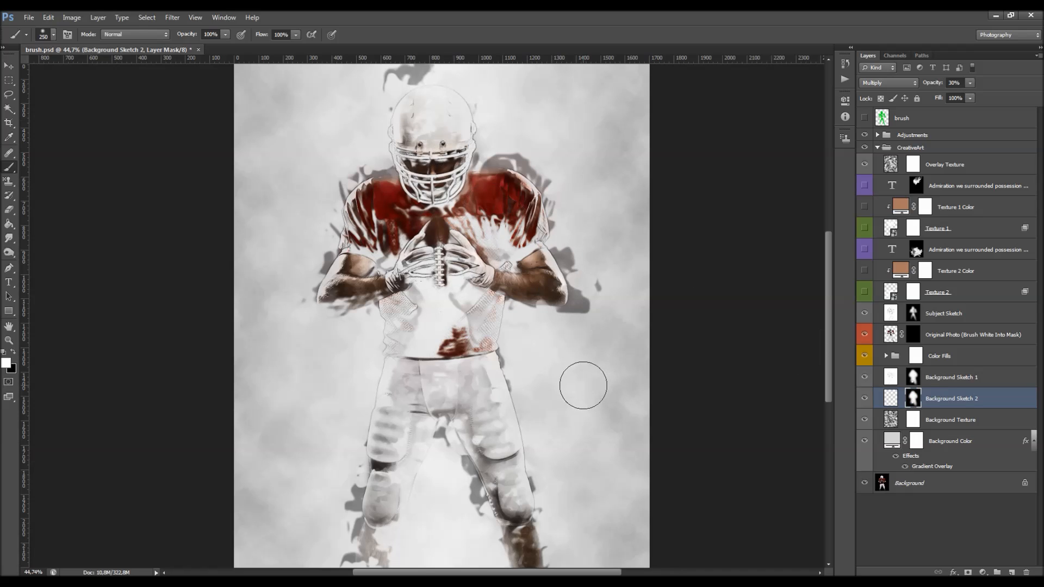
pyautogui.press('v')
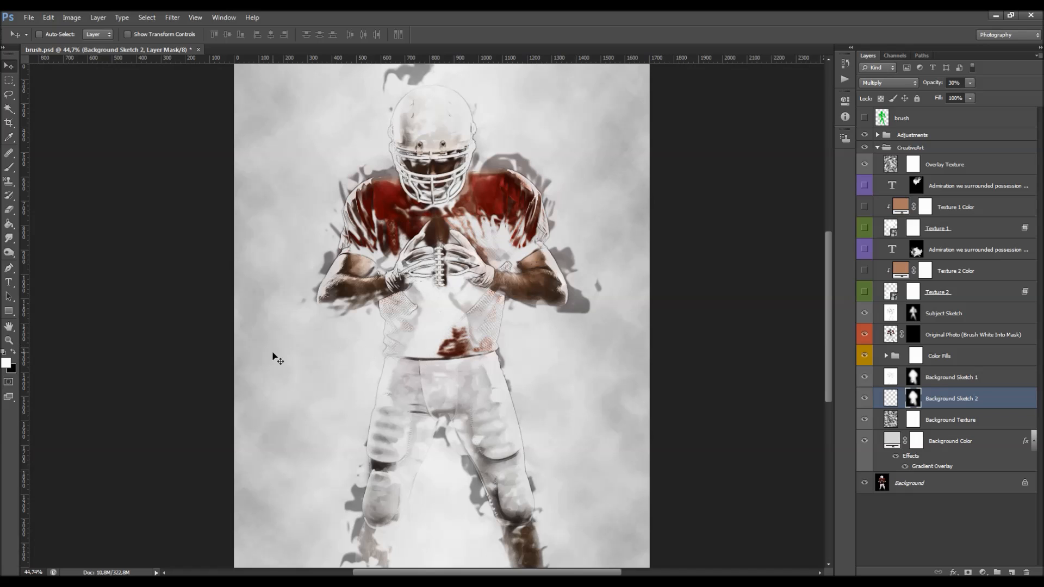
pyautogui.press('b')
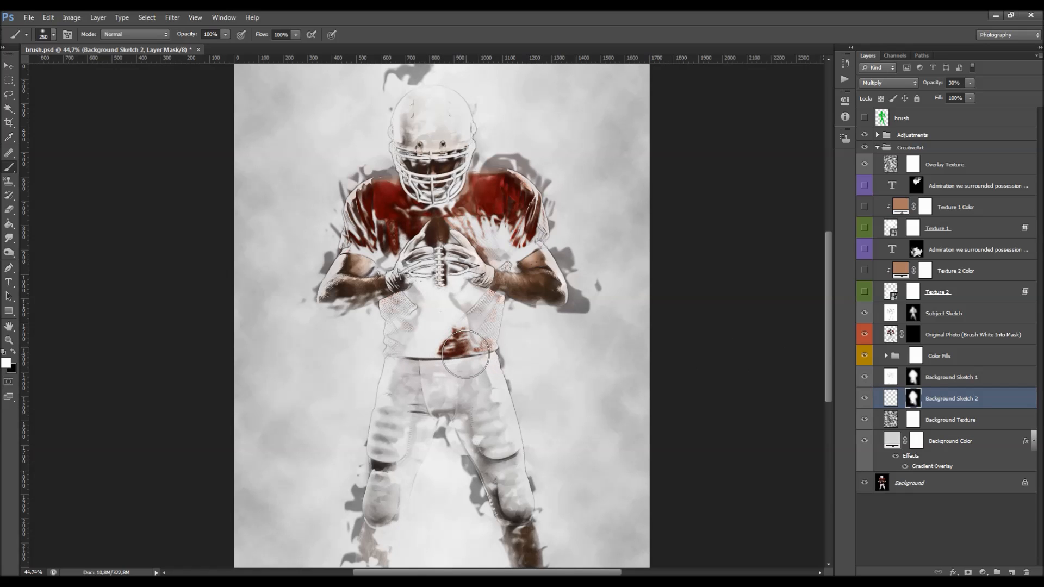
pyautogui.press('x')
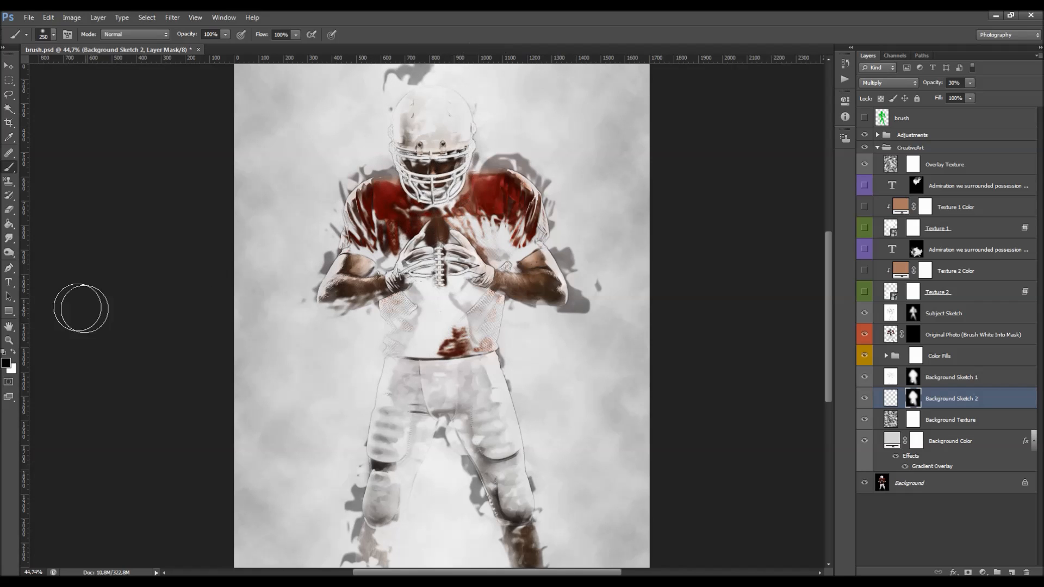
pyautogui.press('v')
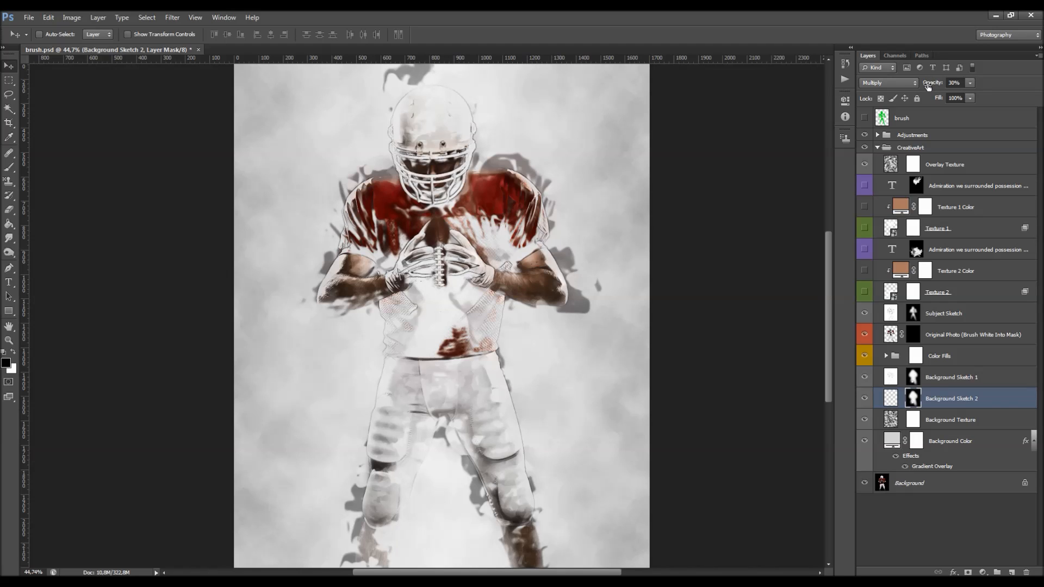
# Try different opacity values on the Background Sketch 2 and Background Sketch 1 layers.
pyautogui.moveTo(928, 85)
pyautogui.mouseDown()
pyautogui.moveTo(1007, 92)
pyautogui.moveTo(978, 98)
pyautogui.mouseUp()
pyautogui.click(943, 380)
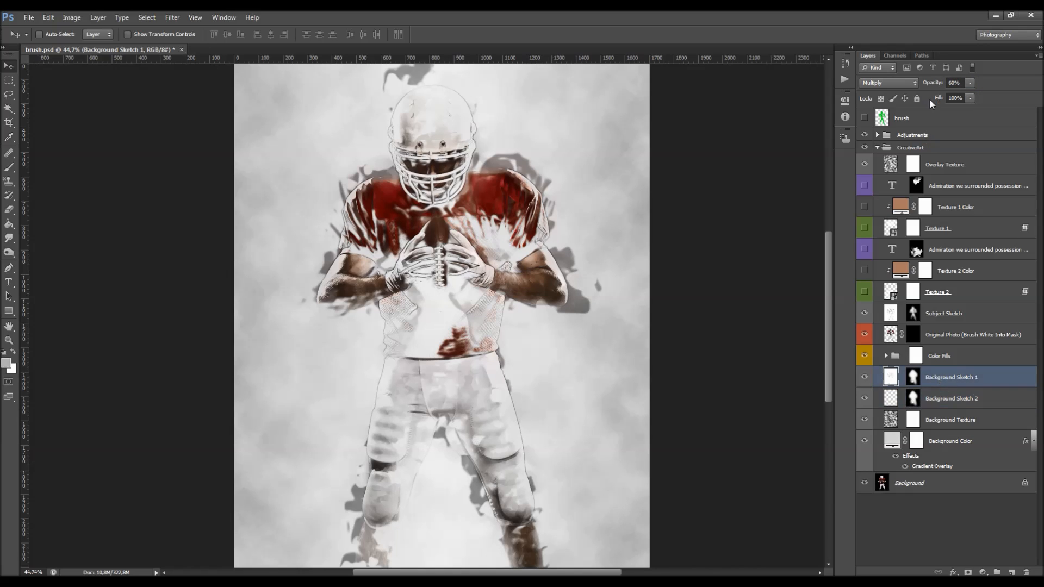
pyautogui.moveTo(978, 84)
pyautogui.mouseDown()
pyautogui.moveTo(1001, 86)
pyautogui.moveTo(820, 112)
pyautogui.moveTo(930, 93)
pyautogui.moveTo(828, 93)
pyautogui.moveTo(936, 97)
pyautogui.mouseUp()
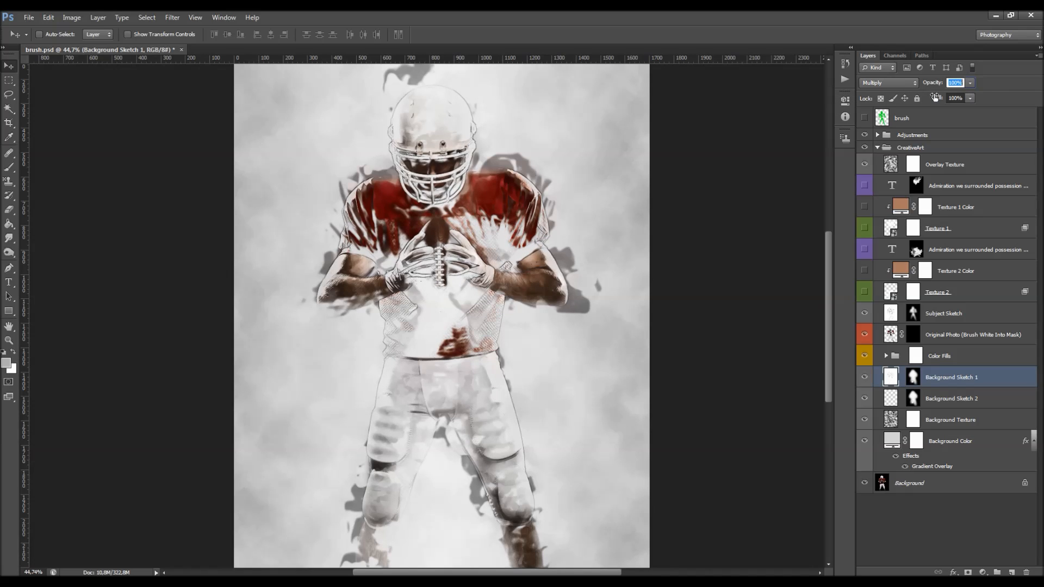
pyautogui.moveTo(934, 97); pyautogui.dragTo(916, 100)
# Compare the artwork with the Color Fills group hidden and shown.
pyautogui.click(947, 361)
pyautogui.click(866, 357)
pyautogui.click(865, 357)
pyautogui.click(867, 357)
pyautogui.click(867, 357)
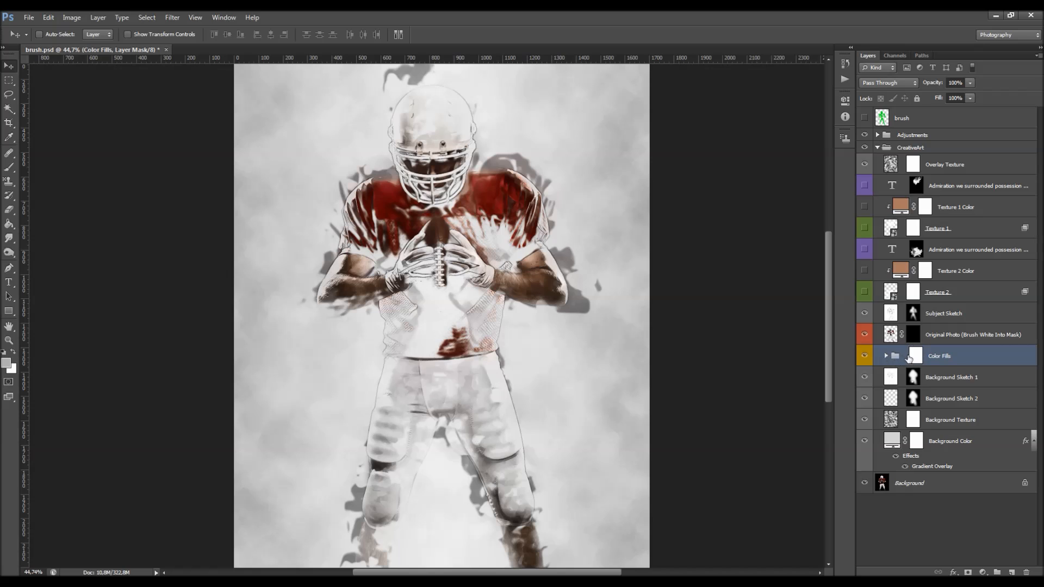
# Try painting black into the Color Fills group mask over the player's torso, undo the stroke and return to the Move tool.
pyautogui.press('x')
pyautogui.press('b')
pyautogui.moveTo(392, 283)
pyautogui.mouseDown()
pyautogui.moveTo(364, 190)
pyautogui.moveTo(370, 177)
pyautogui.moveTo(349, 322)
pyautogui.moveTo(400, 118)
pyautogui.moveTo(418, 163)
pyautogui.moveTo(408, 361)
pyautogui.mouseUp()
pyautogui.hotkey('ctrl', 'z')
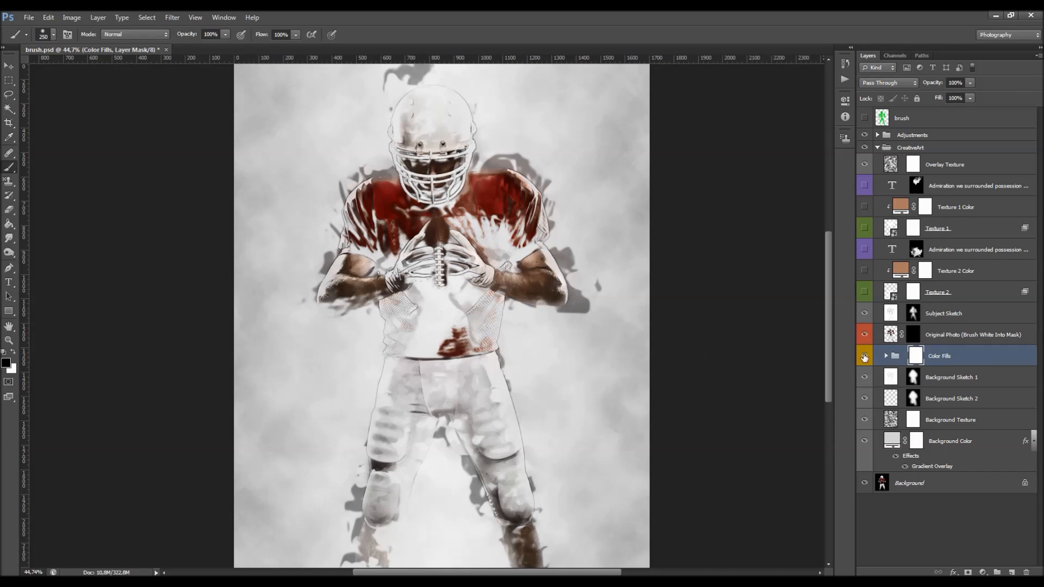
pyautogui.press('v')
# Expand the Color Fills group and compare the artwork with its individual Color_Fill layers hidden and shown.
pyautogui.click(888, 356)
pyautogui.scroll(-7, 959, 212)
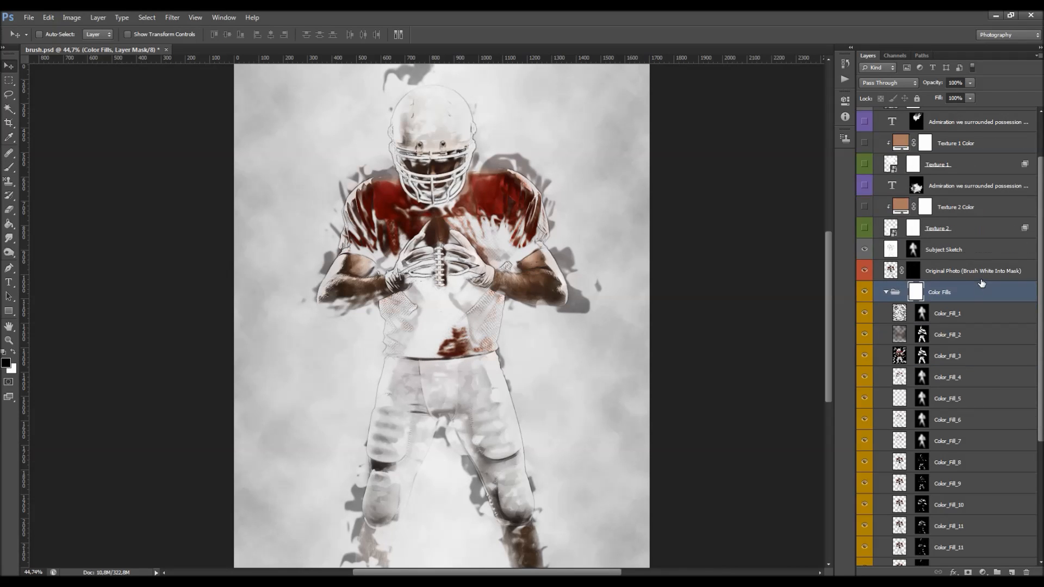
pyautogui.scroll(-1, 959, 211)
pyautogui.click(956, 500)
pyautogui.moveTo(865, 505); pyautogui.dragTo(866, 309)
pyautogui.moveTo(865, 270); pyautogui.dragTo(867, 507)
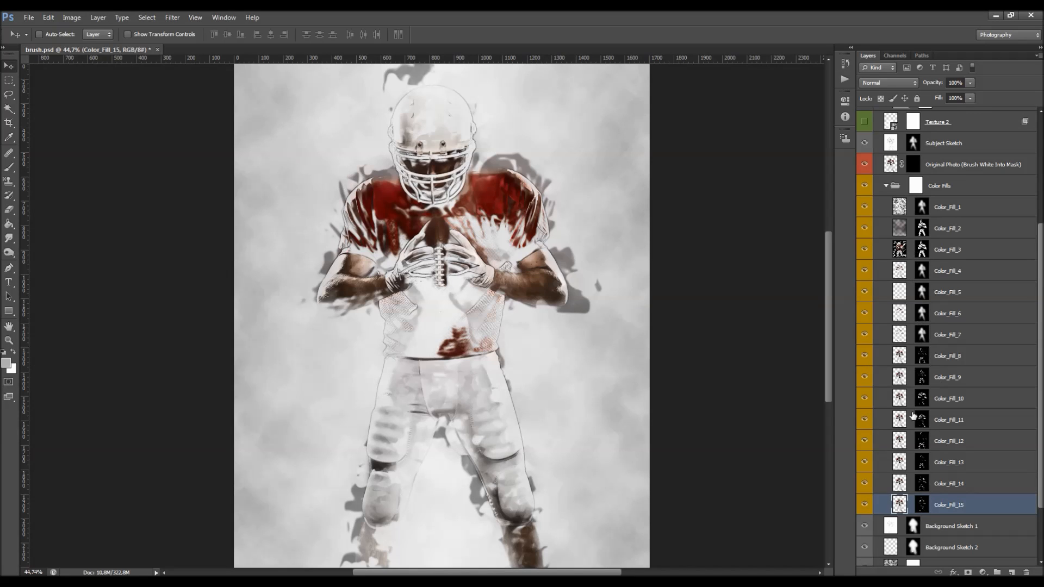
# Try shifting the Color_Fill_9 mask and layer content around the player's torso, undoing the move.
pyautogui.click(921, 379)
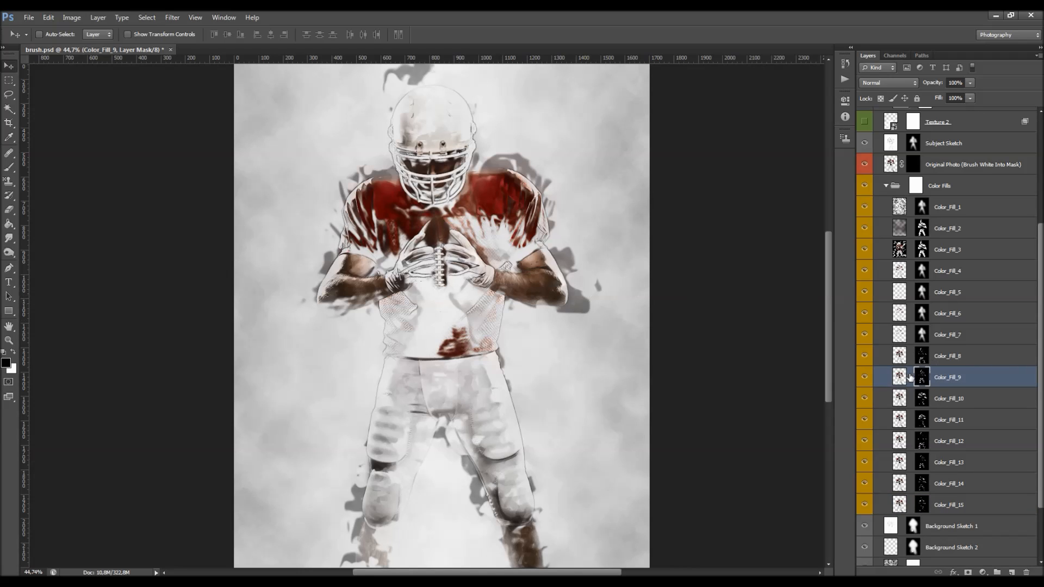
pyautogui.moveTo(514, 313); pyautogui.dragTo(445, 363)
pyautogui.scroll(5, 895, 335)
pyautogui.scroll(-3, 959, 419)
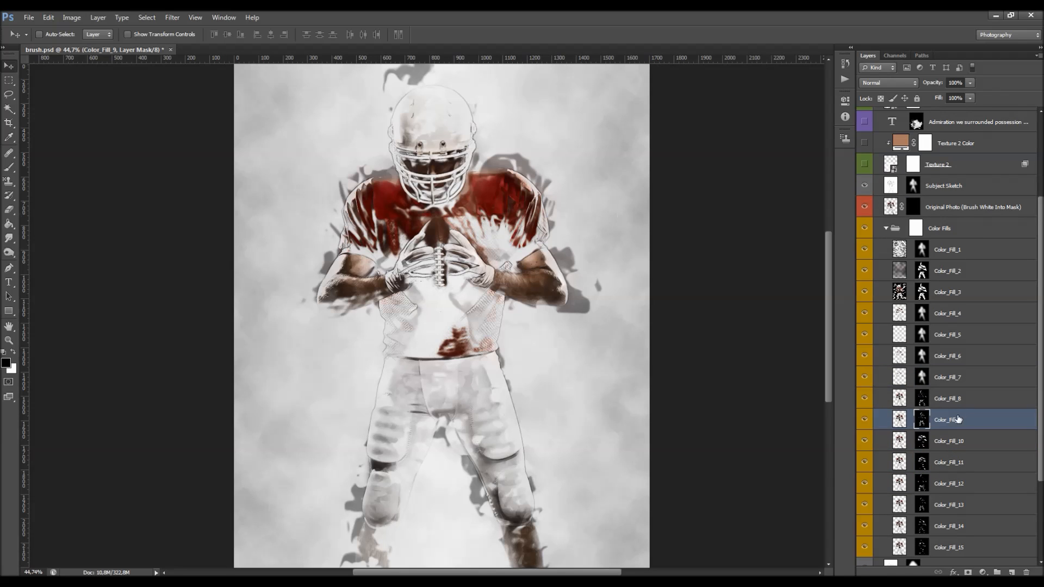
pyautogui.click(901, 420)
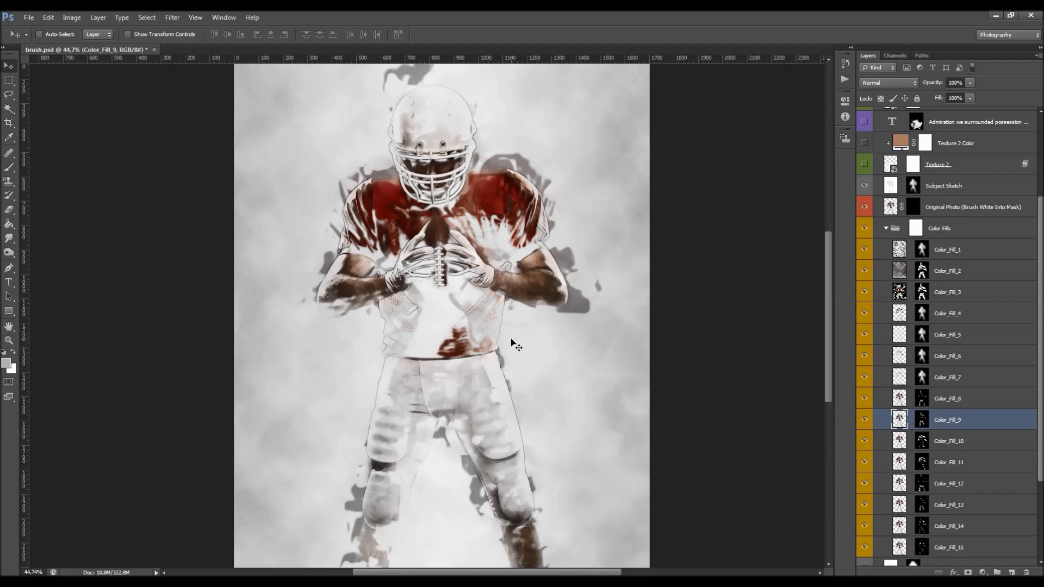
pyautogui.moveTo(495, 334); pyautogui.dragTo(468, 365)
pyautogui.hotkey('ctrl', 'z')
pyautogui.moveTo(514, 313); pyautogui.dragTo(490, 334)
# Test different opacities on the Color_Fill_8 and Color_Fill_9 layers, leaving Color_Fill_8 at 40%.
pyautogui.click(962, 377)
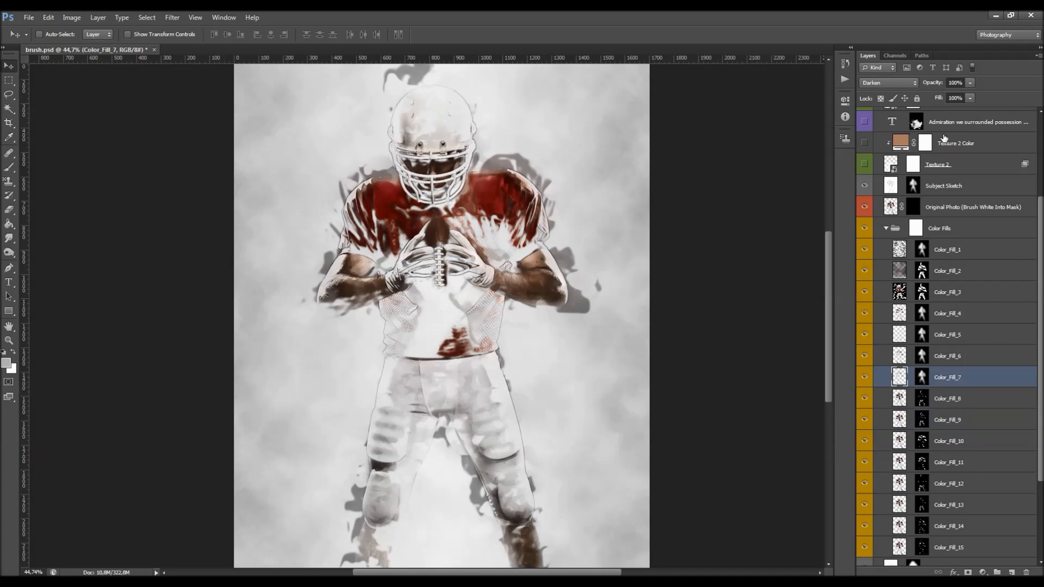
pyautogui.click(955, 357)
pyautogui.click(958, 341)
pyautogui.click(963, 398)
pyautogui.click(959, 427)
pyautogui.click(962, 404)
pyautogui.click(953, 82)
pyautogui.write('7')
pyautogui.press('Return')
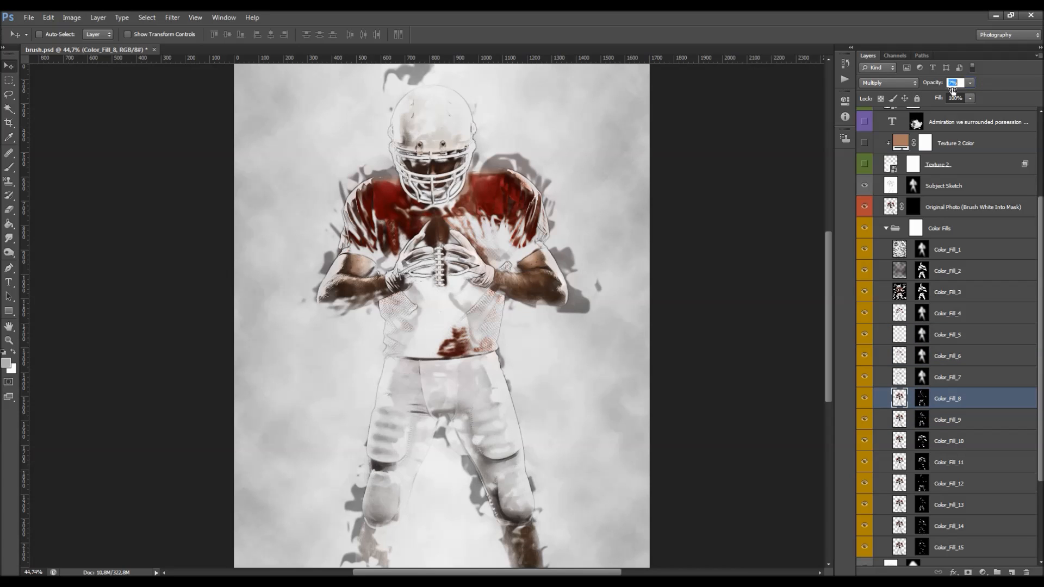
pyautogui.write('40')
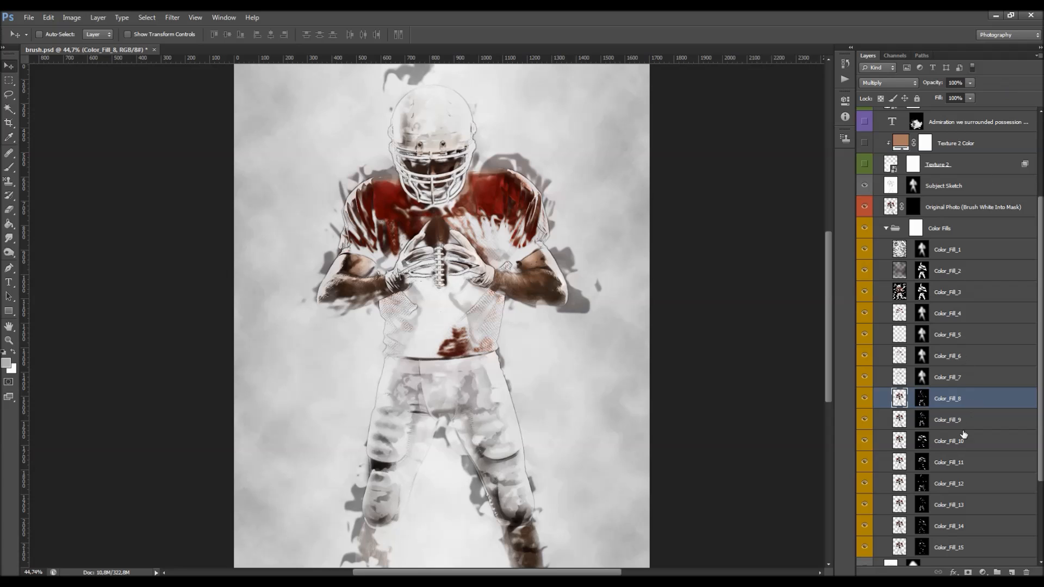
pyautogui.press('Return')
pyautogui.click(963, 423)
pyautogui.moveTo(934, 84)
pyautogui.mouseDown()
pyautogui.moveTo(890, 94)
pyautogui.moveTo(989, 97)
pyautogui.mouseUp()
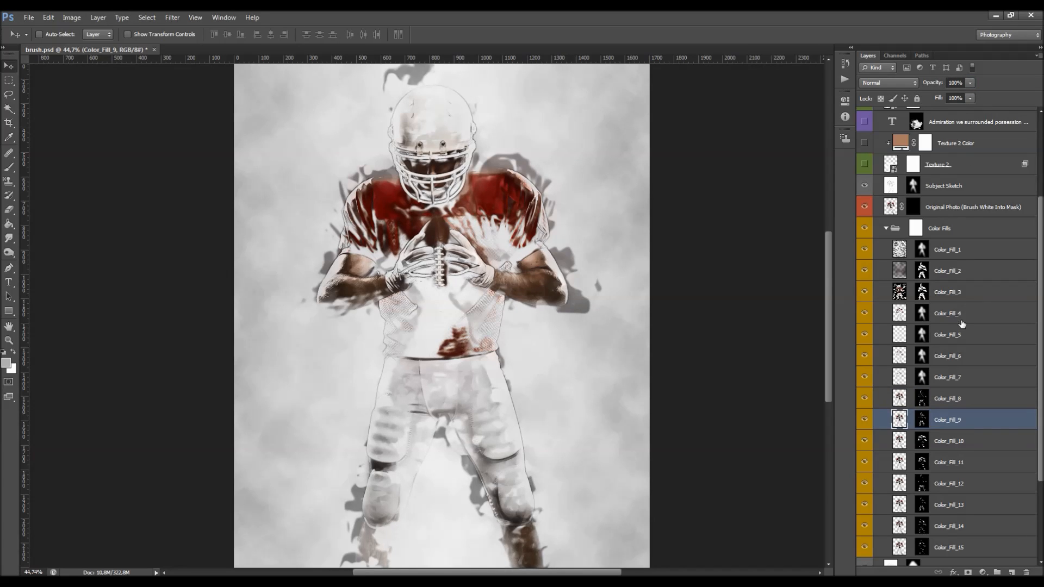
# Try duplicating the Color_Fill_5 layer and delete the copy.
pyautogui.click(970, 344)
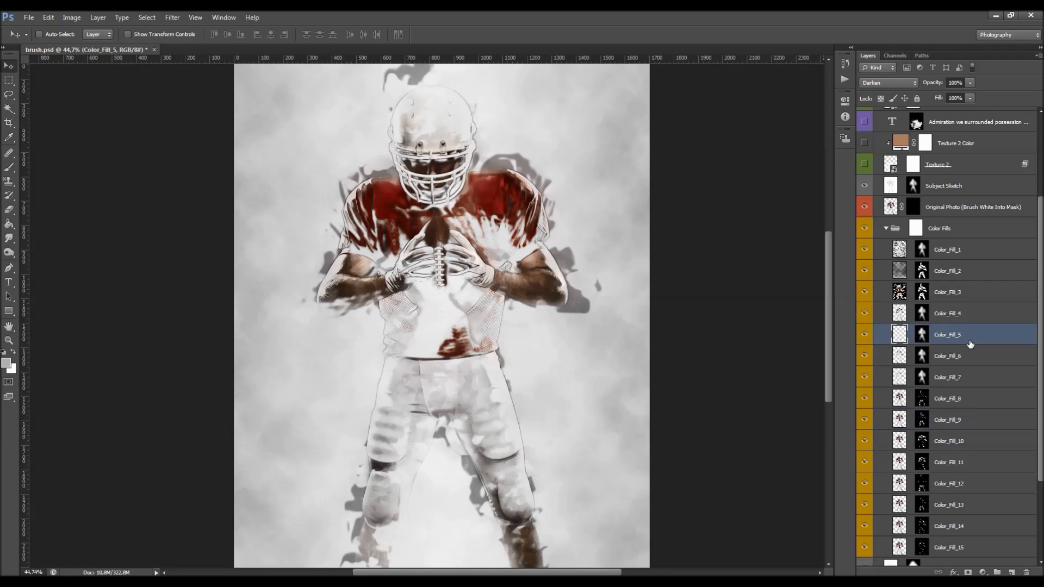
pyautogui.hotkey('ctrl', 'j')
pyautogui.rightClick(988, 338)
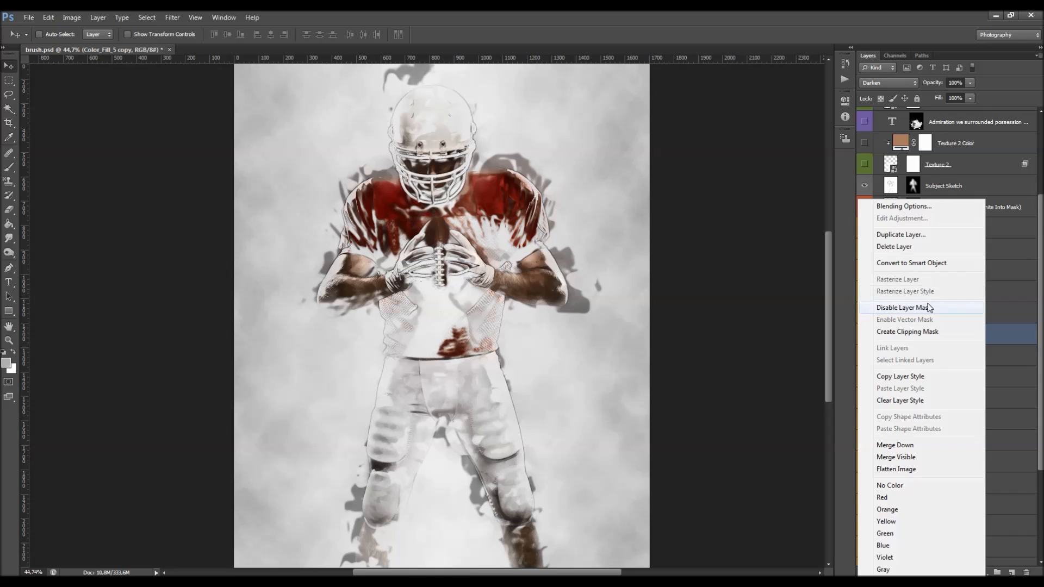
pyautogui.click(988, 337)
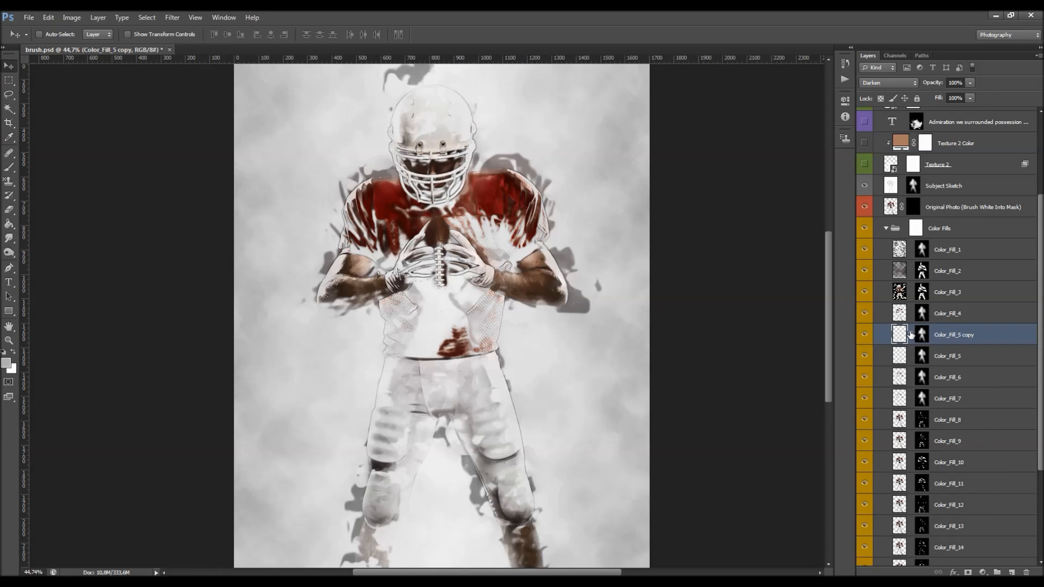
pyautogui.moveTo(501, 267)
pyautogui.mouseDown()
pyautogui.moveTo(471, 298)
pyautogui.moveTo(515, 321)
pyautogui.moveTo(483, 244)
pyautogui.moveTo(507, 265)
pyautogui.mouseUp()
pyautogui.press('Delete')
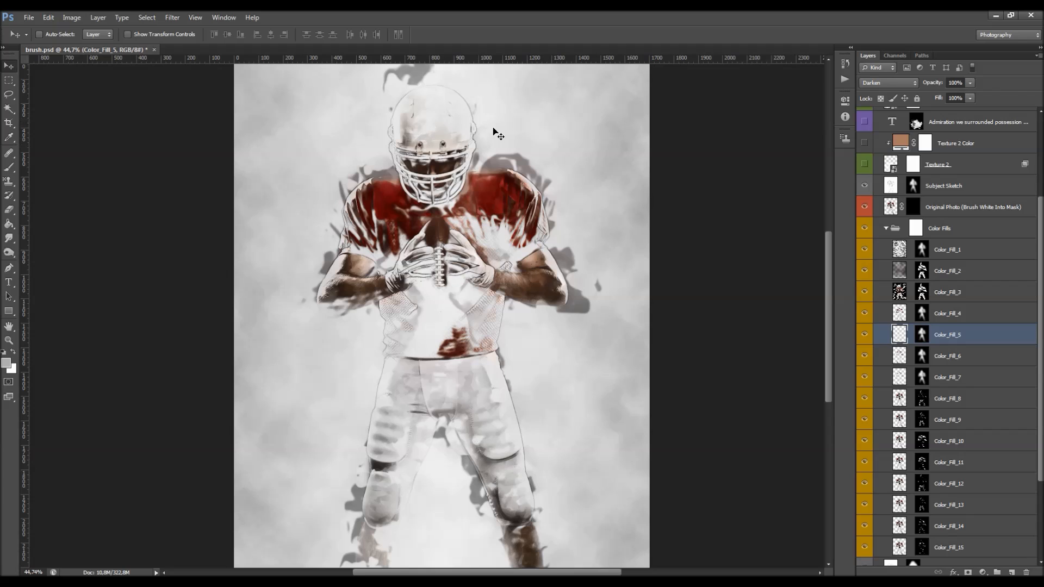
# Compare the artwork with the Color_Fill_5 and Color_Fill_3 layers each hidden and shown.
pyautogui.click(865, 336)
pyautogui.click(865, 336)
pyautogui.click(967, 301)
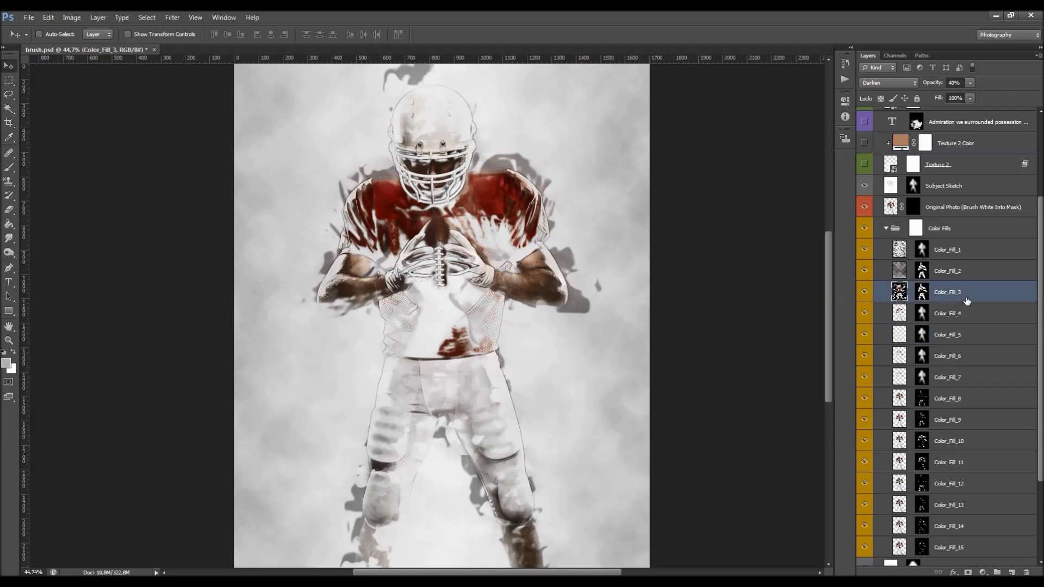
pyautogui.click(958, 278)
pyautogui.click(953, 288)
pyautogui.click(866, 295)
pyautogui.click(866, 295)
pyautogui.click(865, 296)
pyautogui.click(865, 295)
pyautogui.click(865, 295)
pyautogui.scroll(3, 903, 185)
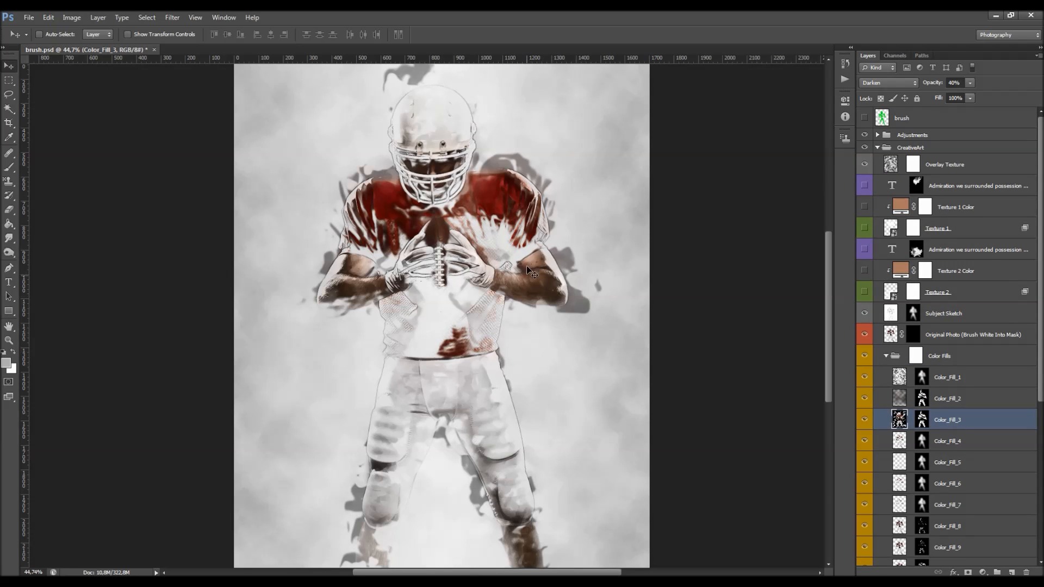
# Compare the artwork with the Color_Fill_2 and Color_Fill_1 layers each hidden and shown.
pyautogui.click(967, 400)
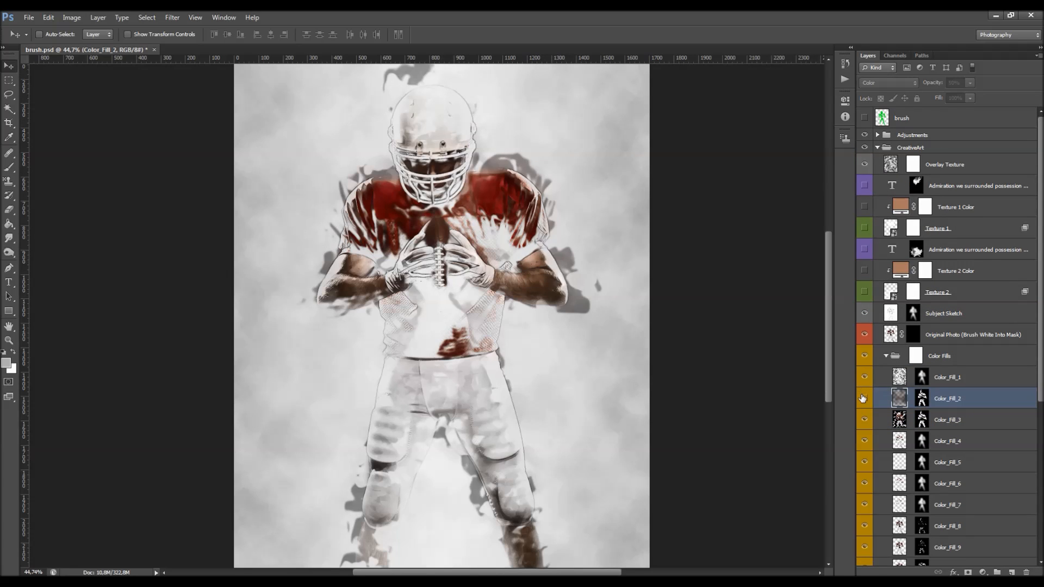
pyautogui.click(864, 398)
pyautogui.click(863, 398)
pyautogui.click(864, 398)
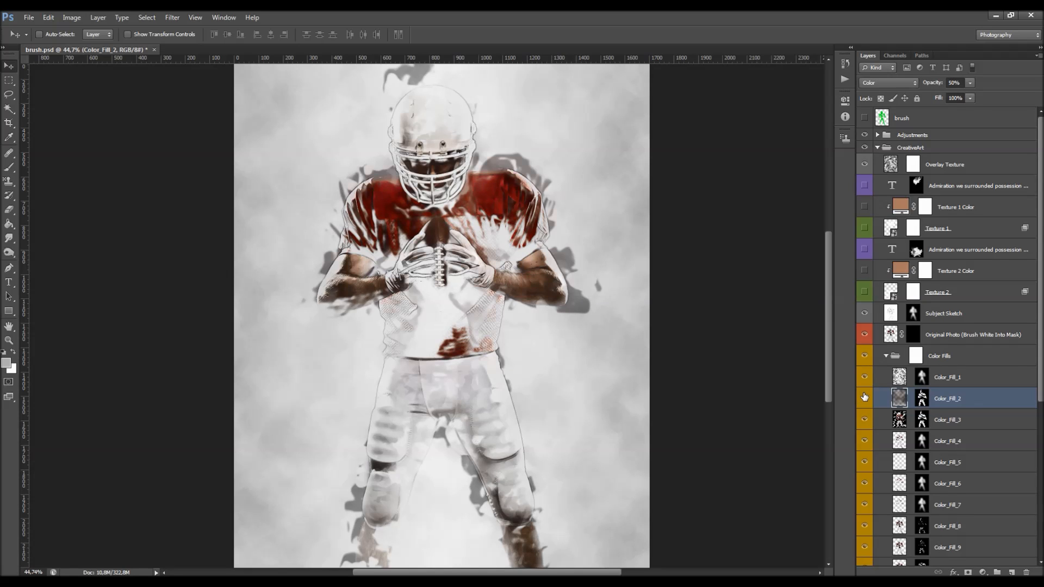
pyautogui.click(865, 399)
pyautogui.click(865, 400)
pyautogui.click(895, 377)
pyautogui.click(866, 377)
pyautogui.click(866, 377)
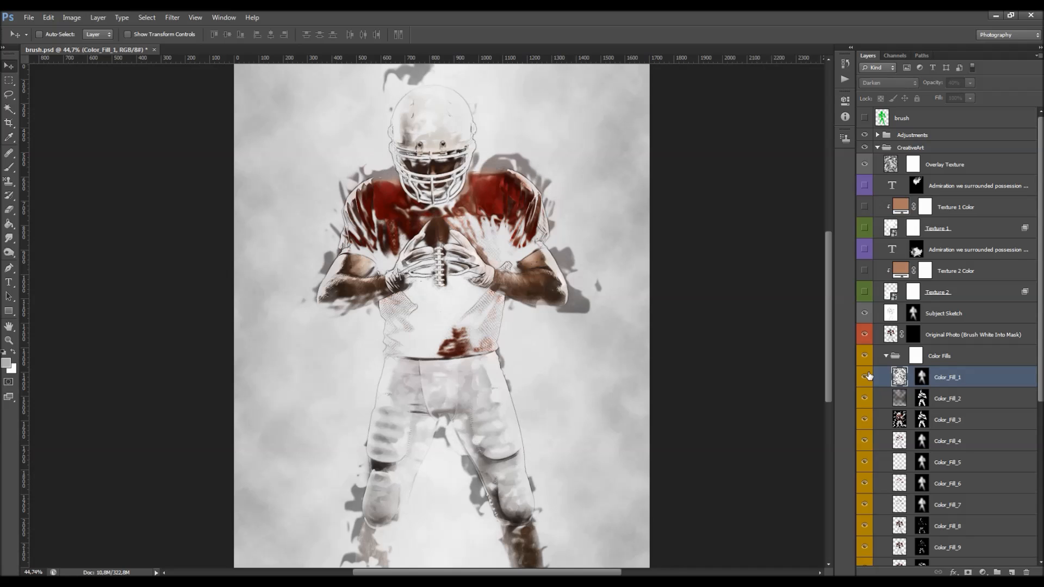
pyautogui.click(865, 377)
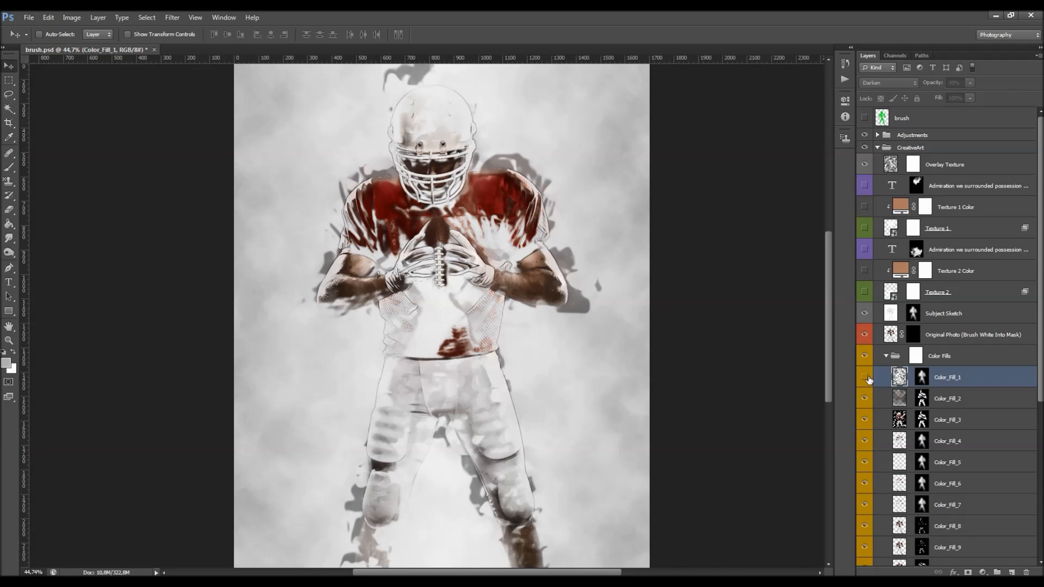
pyautogui.click(865, 376)
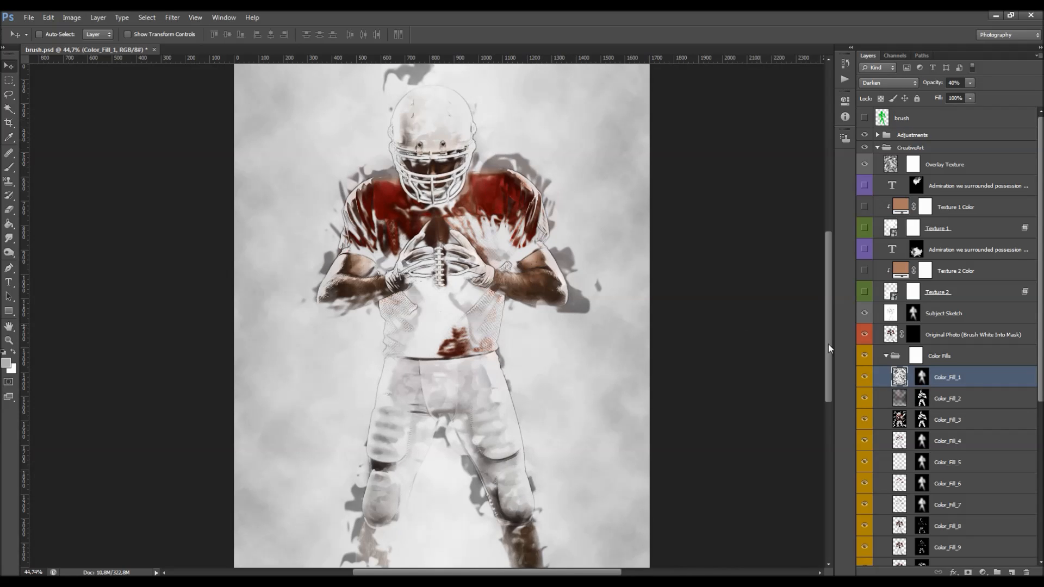
# Try painting black into the Color_Fill_4 layer mask across the player's arms, and undo the stroke.
pyautogui.click(909, 357)
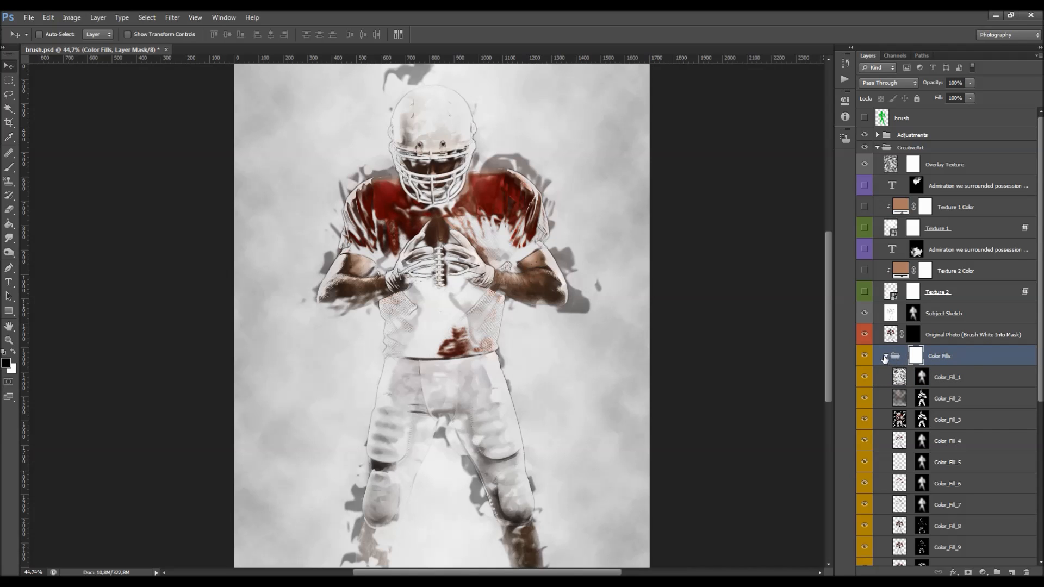
pyautogui.click(923, 399)
pyautogui.click(922, 420)
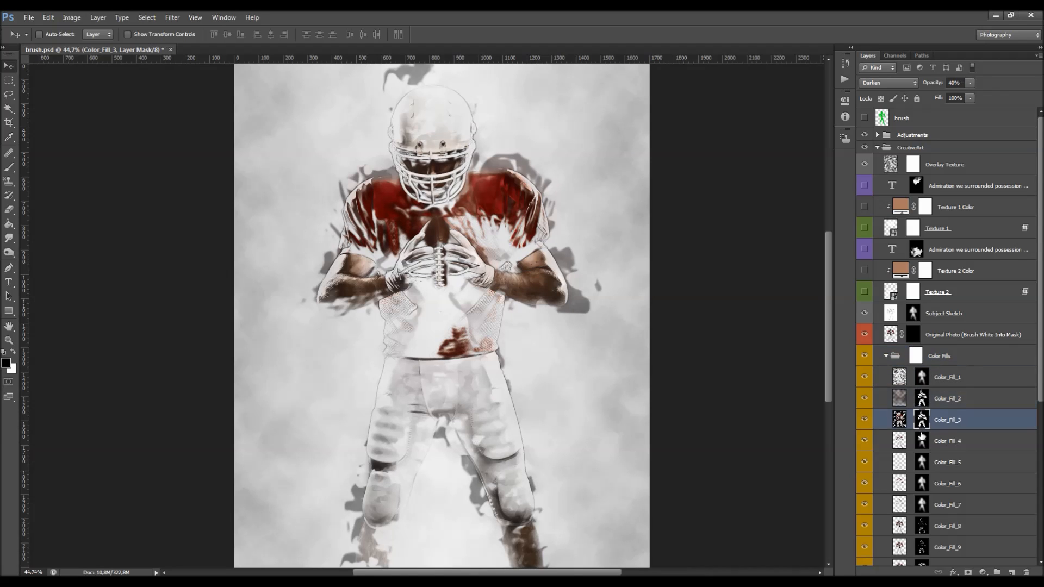
pyautogui.click(922, 441)
pyautogui.press('b')
pyautogui.click(372, 308)
pyautogui.moveTo(372, 308)
pyautogui.mouseDown()
pyautogui.moveTo(370, 283)
pyautogui.moveTo(357, 297)
pyautogui.moveTo(357, 255)
pyautogui.moveTo(335, 282)
pyautogui.moveTo(397, 267)
pyautogui.moveTo(445, 291)
pyautogui.moveTo(472, 342)
pyautogui.moveTo(526, 308)
pyautogui.moveTo(571, 304)
pyautogui.mouseUp()
pyautogui.hotkey('ctrl', 'z')
pyautogui.press('v')
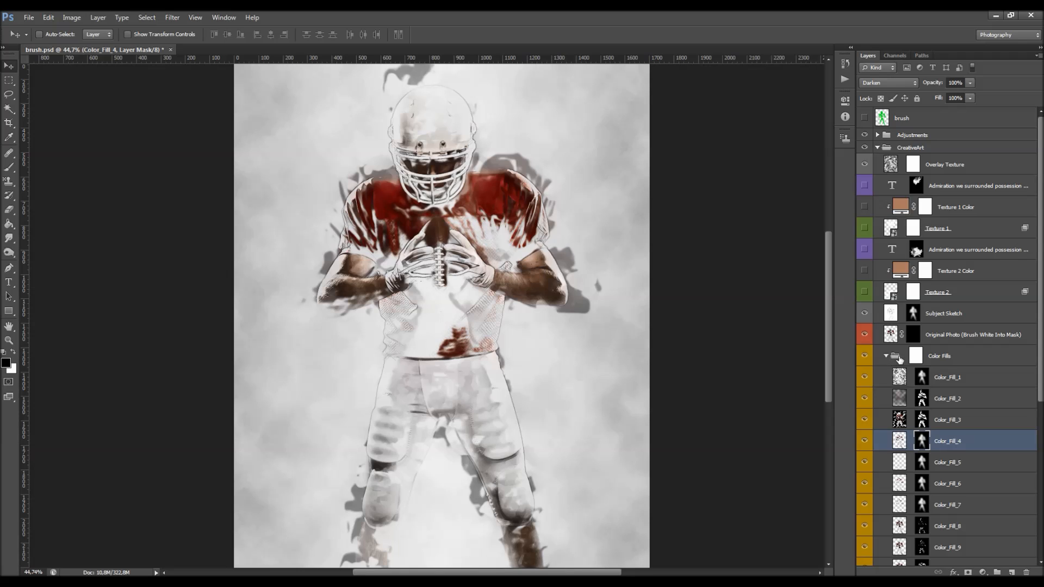
# Examine the Color_Fill_8 mask on its own and try painting white into it over the player's torso.
pyautogui.scroll(-3, 953, 398)
pyautogui.click(922, 463)
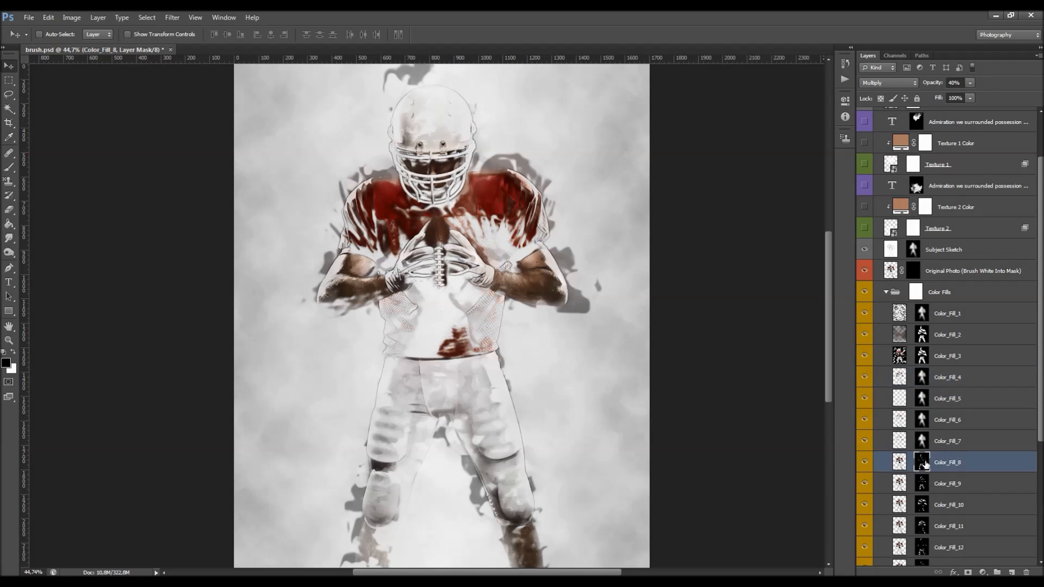
pyautogui.press('b')
pyautogui.press('x')
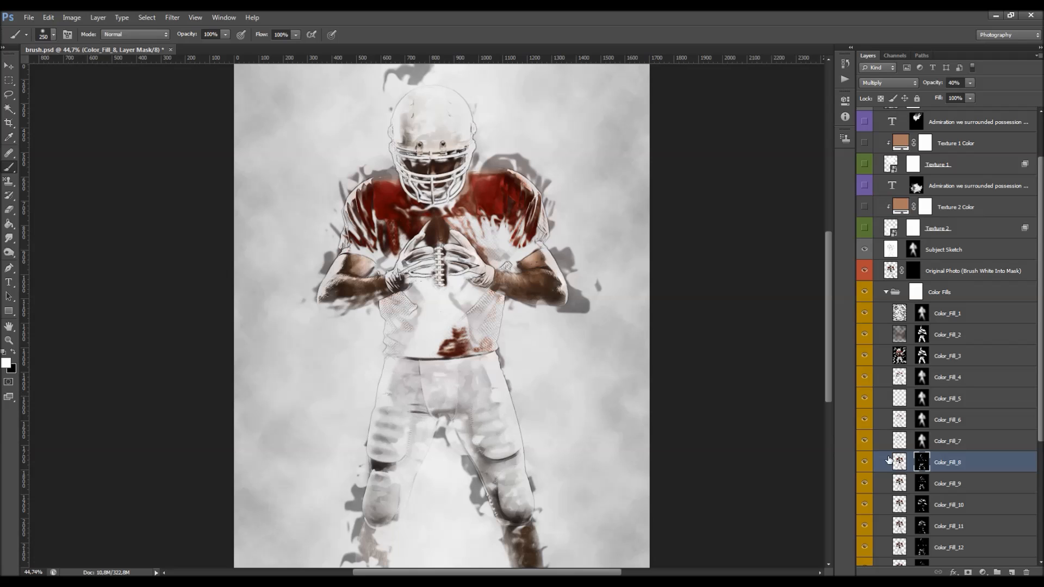
pyautogui.keyDown('alt'); pyautogui.click(923, 464); pyautogui.keyUp('alt')
pyautogui.keyDown('alt'); pyautogui.click(923, 464); pyautogui.keyUp('alt')
pyautogui.moveTo(430, 273)
pyautogui.mouseDown()
pyautogui.moveTo(403, 268)
pyautogui.moveTo(478, 299)
pyautogui.mouseUp()
pyautogui.press('v')
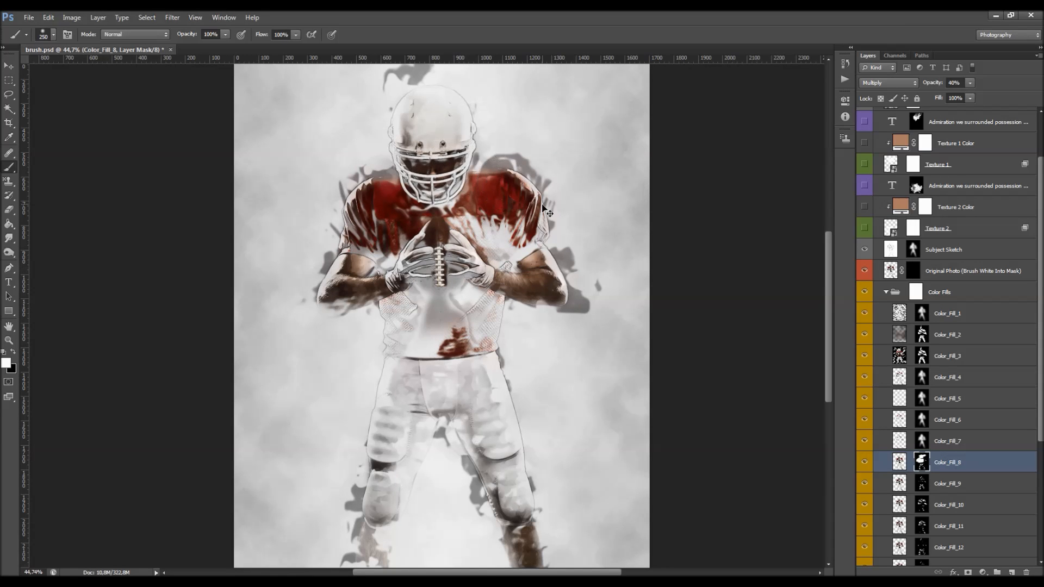
# Collapse the Color Fills group and select the Original Photo (Brush White Into Mask) layer.
pyautogui.scroll(2, 925, 332)
pyautogui.click(887, 316)
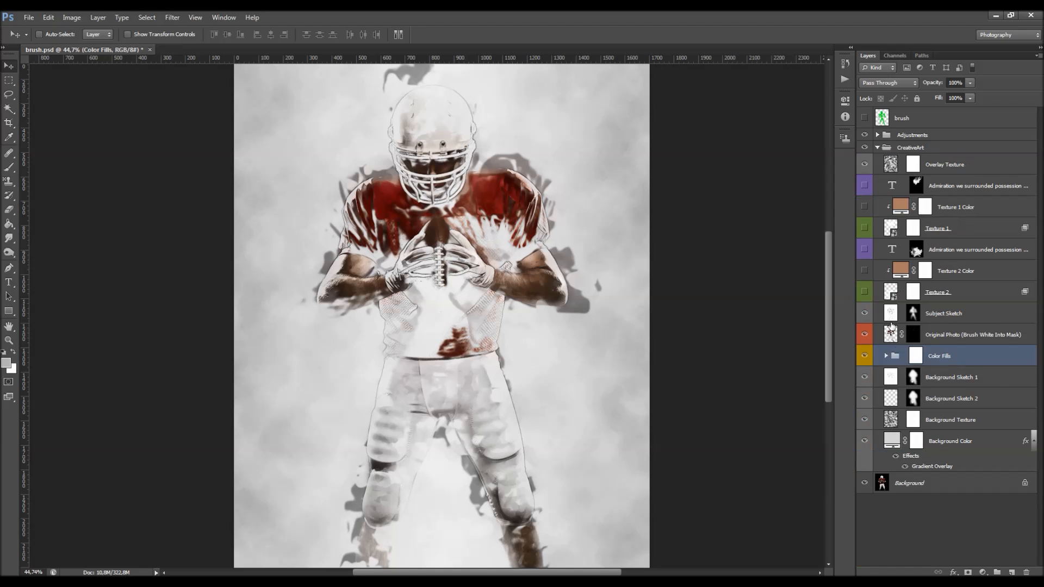
pyautogui.click(954, 337)
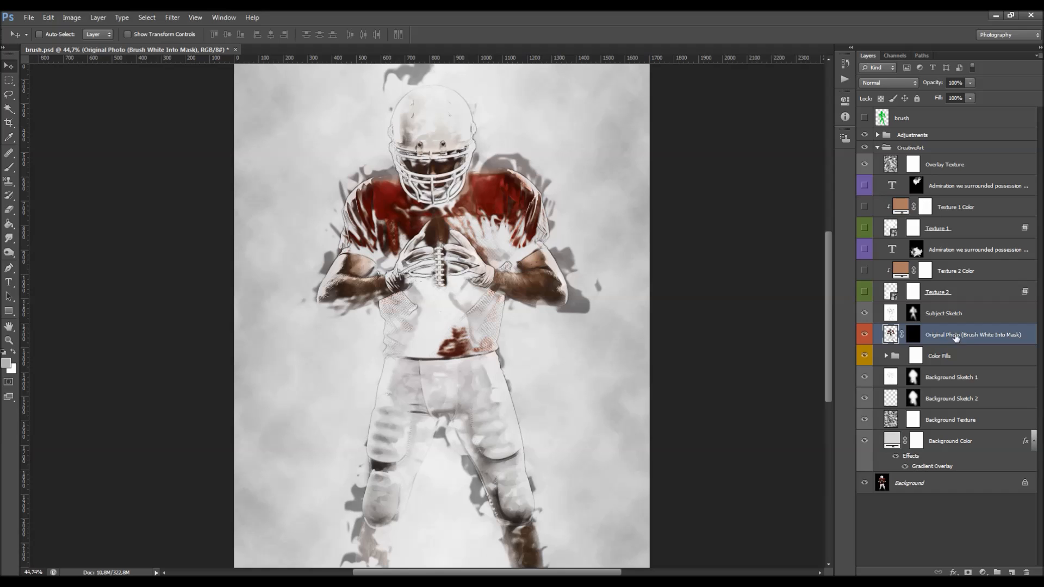
# Try painting white into the Original Photo layer mask across the player's shoulder and chest, and undo the stroke.
pyautogui.click(914, 335)
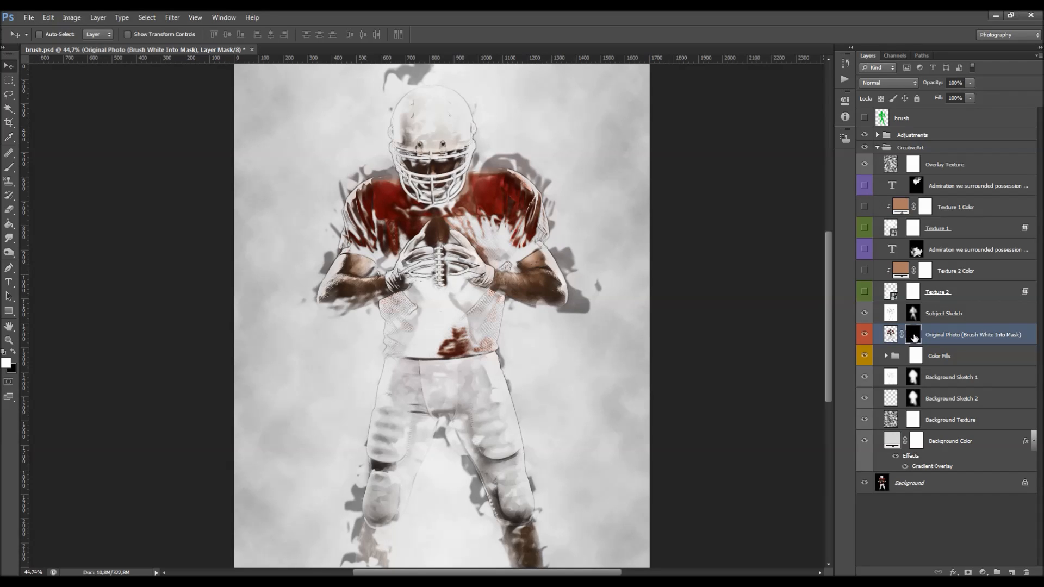
pyautogui.press('b')
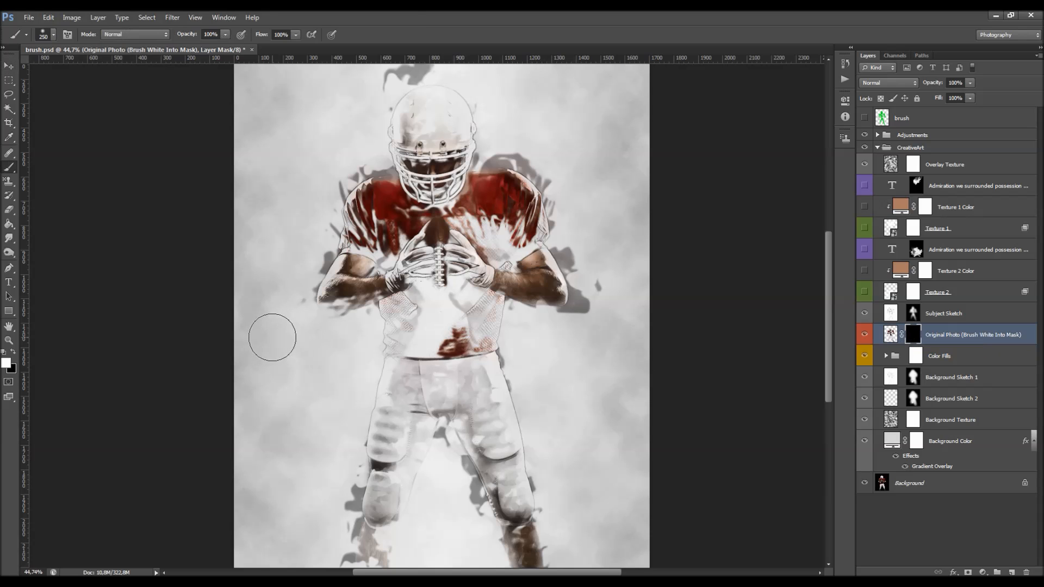
pyautogui.rightClick(352, 318)
pyautogui.click(464, 345)
pyautogui.press('Return')
pyautogui.moveTo(384, 175)
pyautogui.mouseDown()
pyautogui.moveTo(444, 311)
pyautogui.moveTo(406, 358)
pyautogui.moveTo(504, 404)
pyautogui.moveTo(439, 406)
pyautogui.moveTo(427, 359)
pyautogui.moveTo(465, 401)
pyautogui.moveTo(521, 240)
pyautogui.moveTo(577, 194)
pyautogui.moveTo(438, 168)
pyautogui.moveTo(432, 261)
pyautogui.mouseUp()
pyautogui.hotkey('ctrl', 'z')
# Try painting white into the Original Photo mask from the helmet down to the waist with a very large brush, and undo it.
pyautogui.press('v')
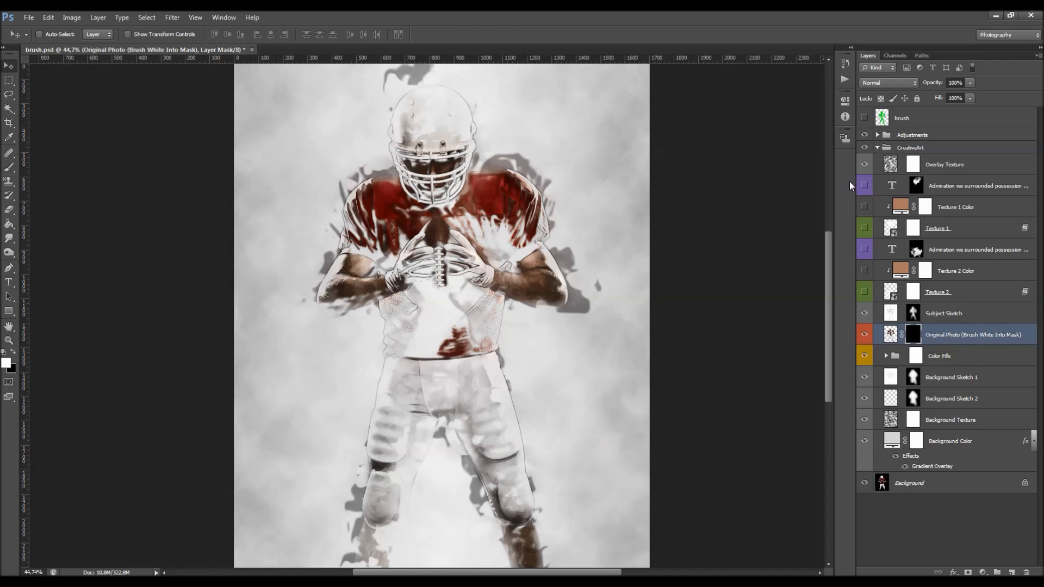
pyautogui.click(866, 118)
pyautogui.press('b')
pyautogui.moveTo(445, 152)
pyautogui.mouseDown()
pyautogui.moveTo(461, 286)
pyautogui.moveTo(450, 366)
pyautogui.mouseUp()
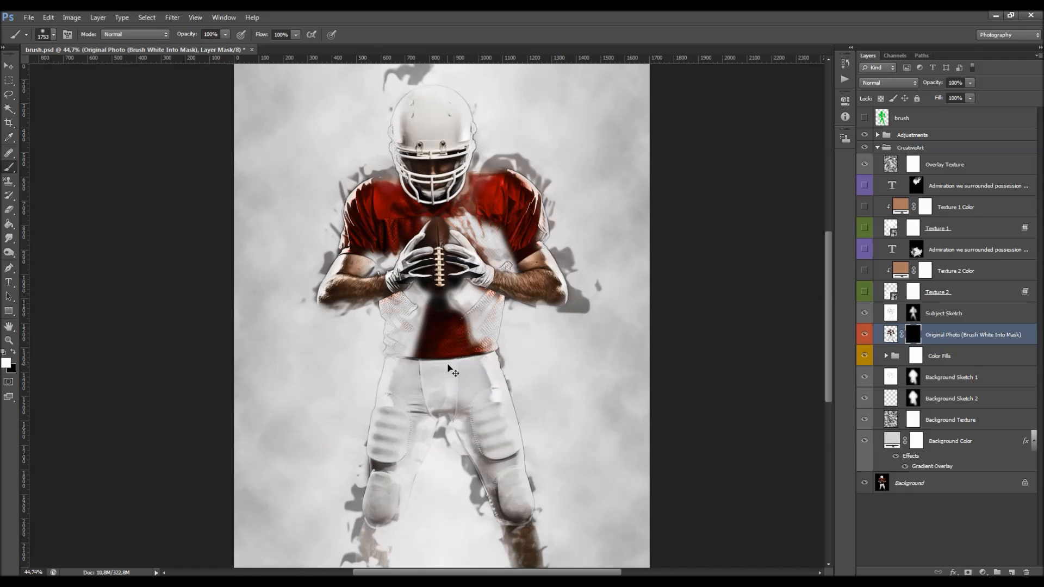
pyautogui.hotkey('ctrl', 'alt', 'z')
pyautogui.hotkey('ctrl', 'alt', 'z')
pyautogui.hotkey('ctrl', 'alt', 'z')
# Reduce the brush to about 50 px and paint white into the Original Photo mask over the player's face inside the helmet.
pyautogui.press('[')
pyautogui.press('[')
pyautogui.press('[')
pyautogui.press('[')
pyautogui.press('[')
pyautogui.press('[')
pyautogui.press('[')
pyautogui.press('[')
pyautogui.press('[')
pyautogui.press('[')
pyautogui.press('[')
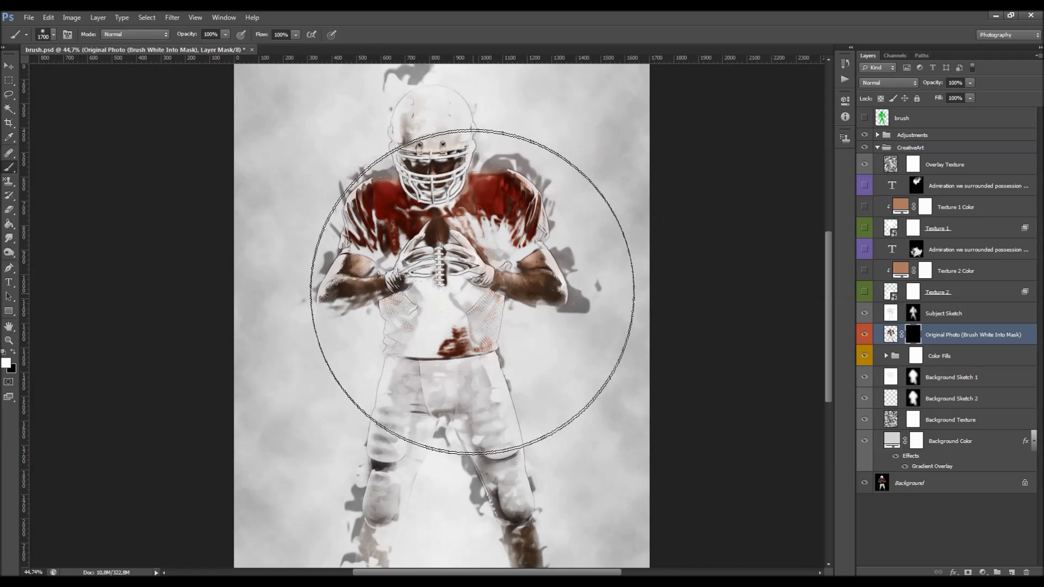
pyautogui.press('[')
pyautogui.press('[')
pyautogui.press('[')
pyautogui.press('[')
pyautogui.press('[')
pyautogui.press('[')
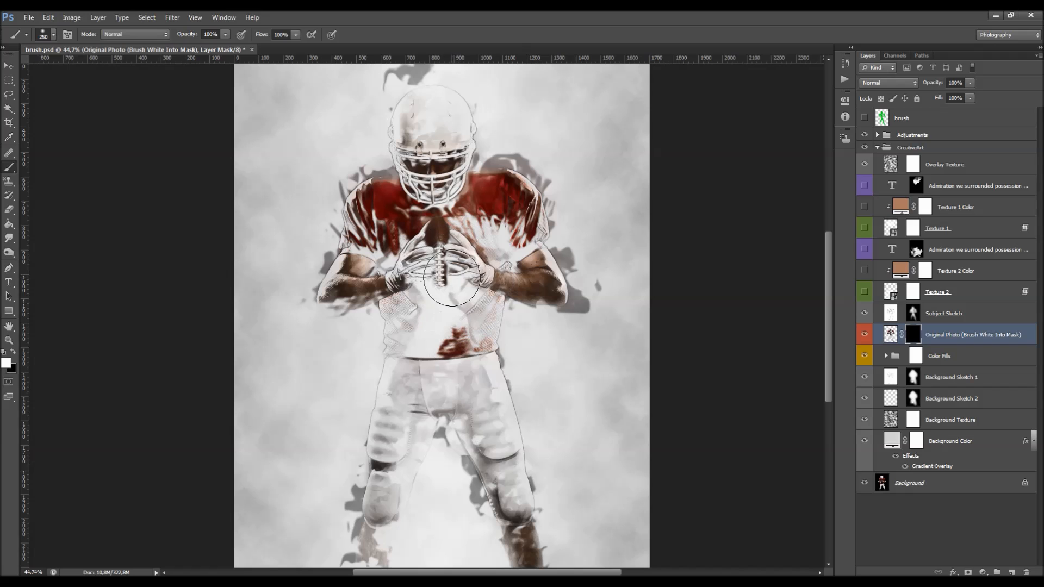
pyautogui.press('Return')
pyautogui.scroll(2, 424, 111)
pyautogui.scroll(3, 438, 192)
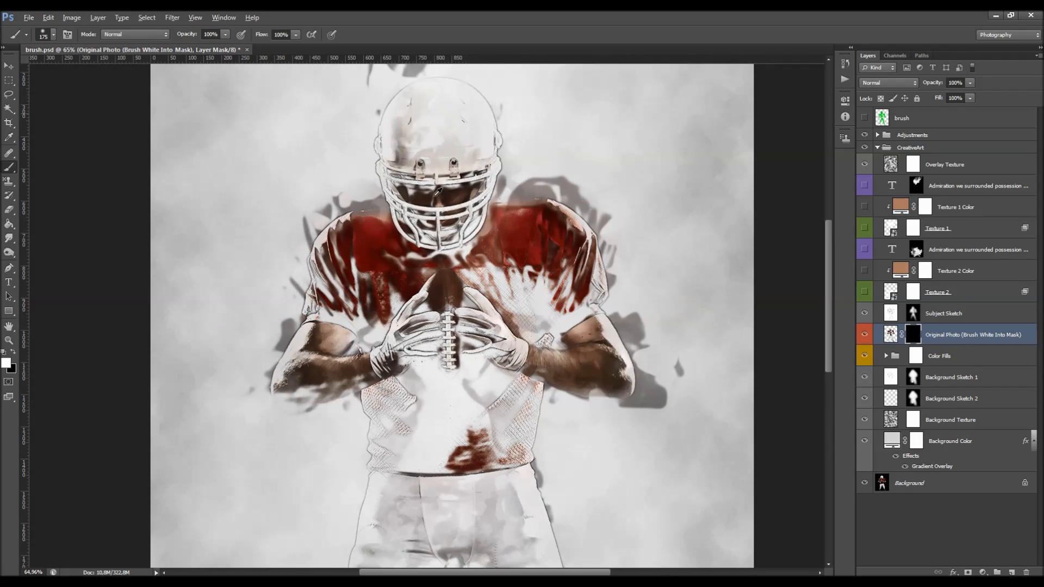
pyautogui.scroll(1, 441, 197)
pyautogui.press('[')
pyautogui.press('[')
pyautogui.press('[')
pyautogui.press('[')
pyautogui.press('[')
pyautogui.press('[')
pyautogui.press('[')
pyautogui.press('[')
pyautogui.moveTo(429, 254)
pyautogui.mouseDown()
pyautogui.moveTo(401, 245)
pyautogui.moveTo(442, 248)
pyautogui.mouseUp()
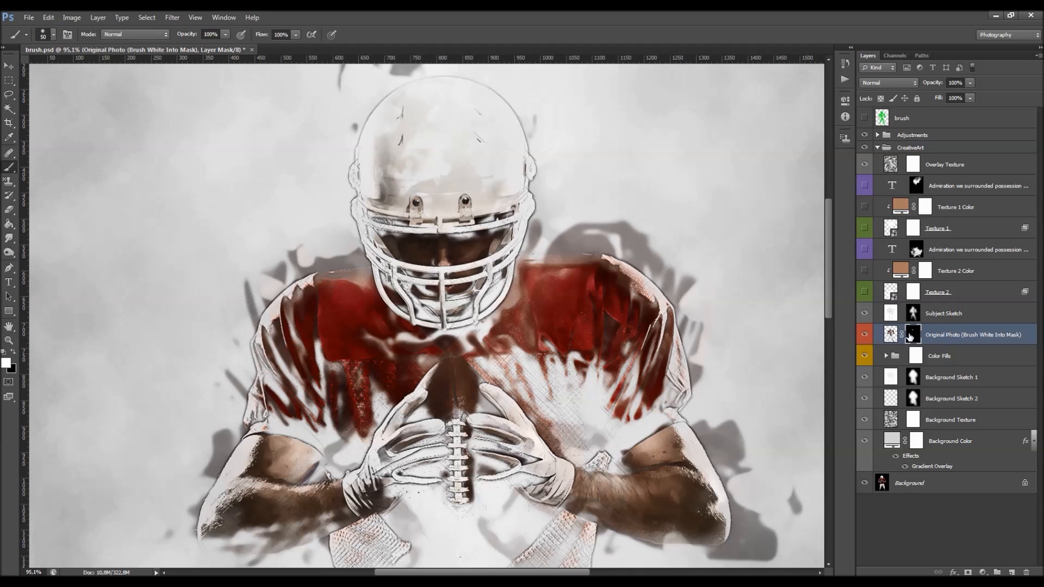
pyautogui.press('[')
pyautogui.moveTo(424, 242)
pyautogui.mouseDown()
pyautogui.moveTo(381, 234)
pyautogui.moveTo(461, 242)
pyautogui.moveTo(505, 230)
pyautogui.moveTo(433, 247)
pyautogui.moveTo(440, 254)
pyautogui.moveTo(430, 259)
pyautogui.moveTo(452, 260)
pyautogui.moveTo(387, 240)
pyautogui.moveTo(497, 231)
pyautogui.moveTo(443, 240)
pyautogui.mouseUp()
# Compare the whole artwork with the Original Photo (Brush White Into Mask) layer hidden and shown.
pyautogui.press('v')
pyautogui.hotkey('ctrl', '0')
pyautogui.press('alt')
pyautogui.click(868, 333)
pyautogui.click(868, 333)
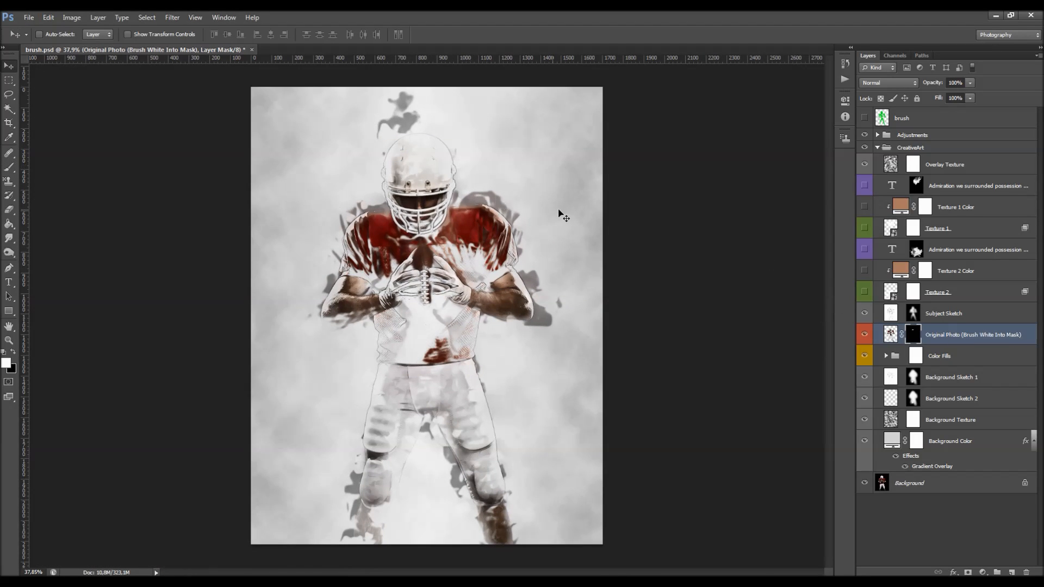
# Select the Subject Sketch layer and compare the artwork with it hidden and shown.
pyautogui.click(950, 320)
pyautogui.scroll(3, 419, 188)
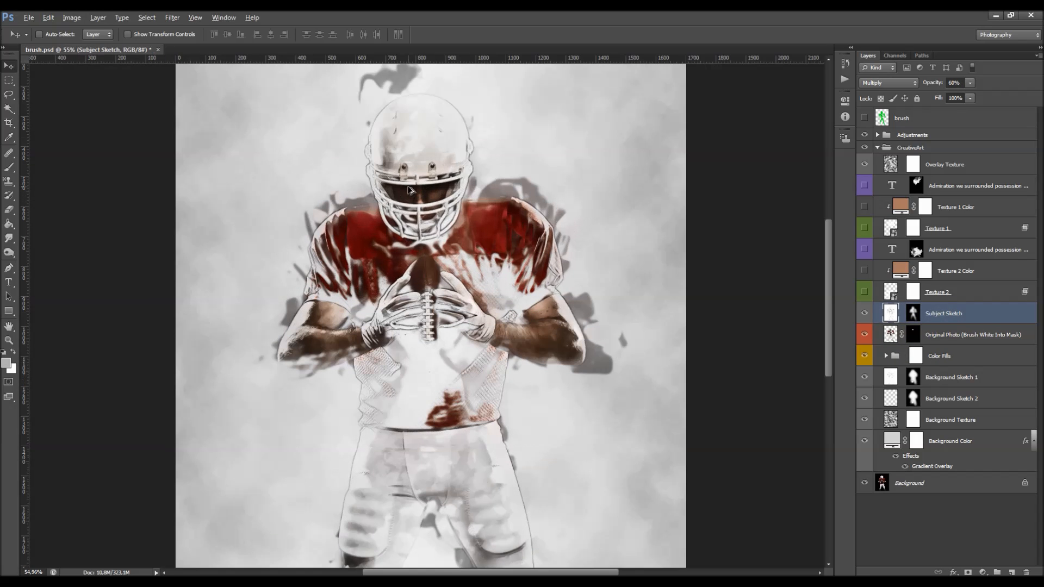
pyautogui.click(864, 314)
pyautogui.click(865, 314)
pyautogui.click(864, 314)
pyautogui.click(864, 314)
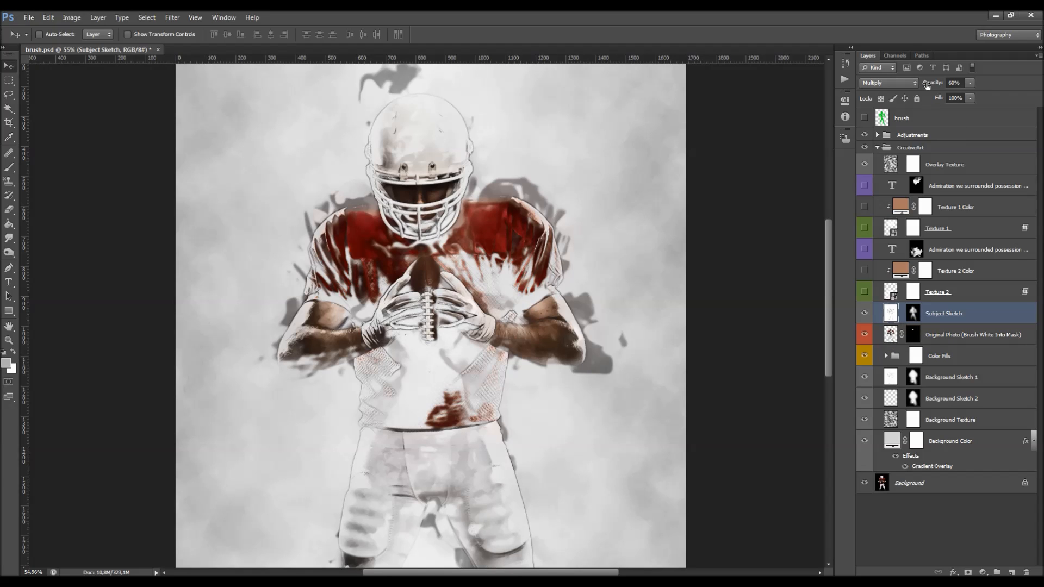
# Set the Subject Sketch layer's opacity to 74% and check the effect with the layer hidden and shown.
pyautogui.moveTo(928, 85); pyautogui.dragTo(933, 85)
pyautogui.click(866, 313)
pyautogui.click(865, 313)
# Hide the Color_Fill_2 layer inside the Color Fills group, and collapse the group.
pyautogui.click(885, 357)
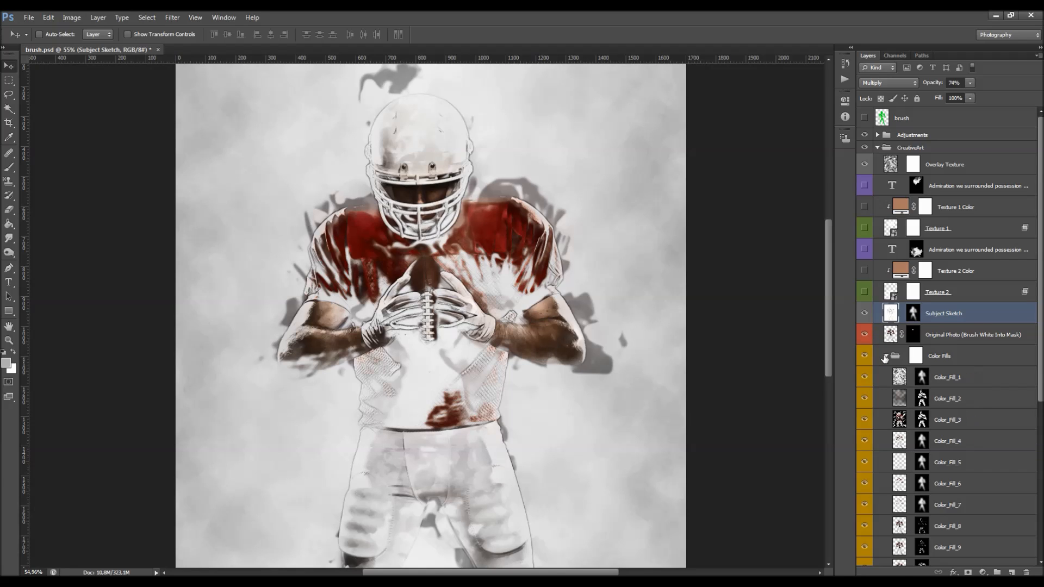
pyautogui.click(866, 399)
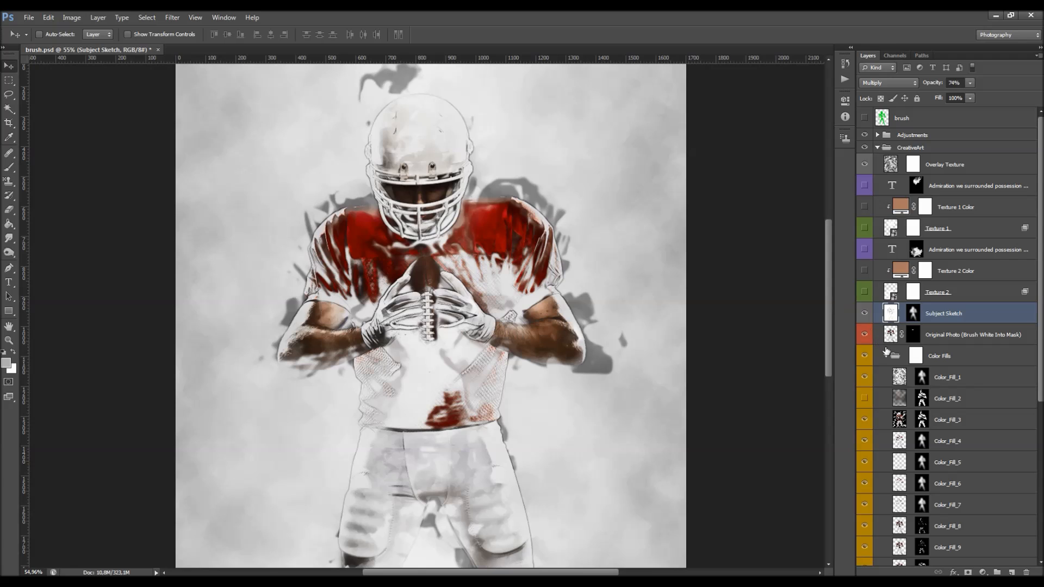
pyautogui.click(867, 399)
pyautogui.click(969, 394)
pyautogui.click(866, 401)
pyautogui.click(886, 356)
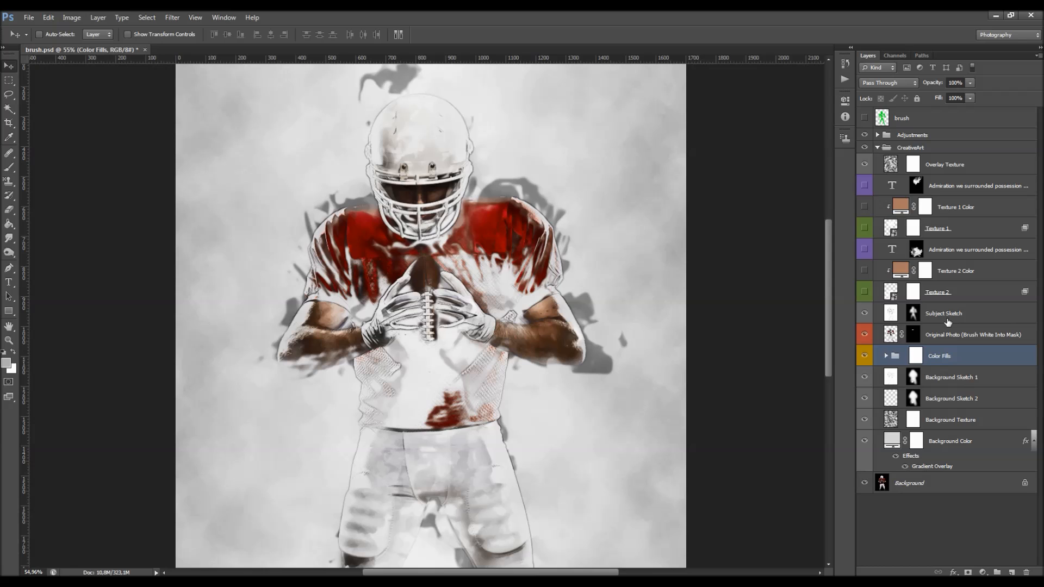
# Make the Texture 2 layer and its clipped Texture 2 Color fill visible.
pyautogui.click(946, 297)
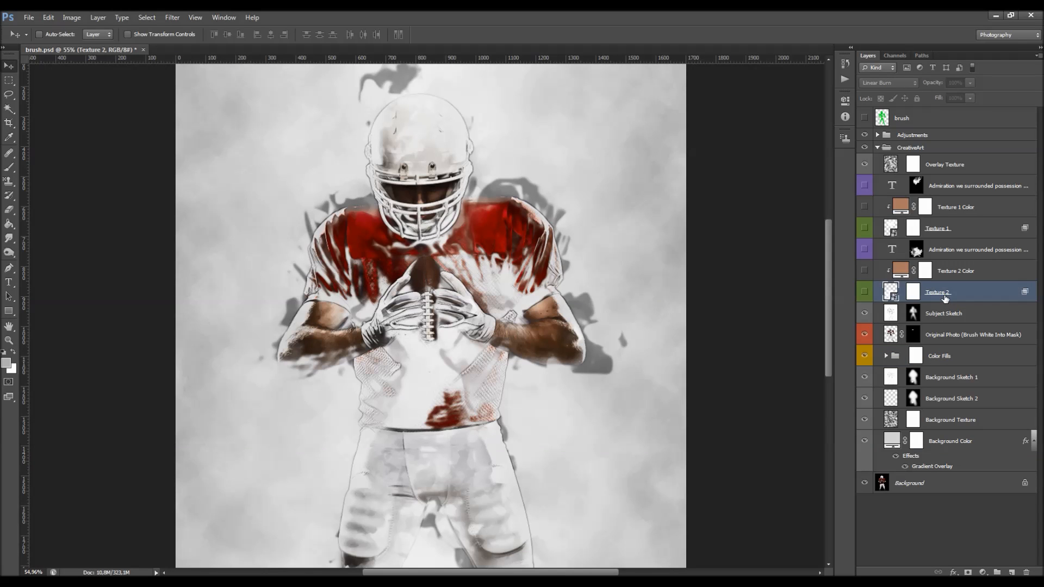
pyautogui.click(864, 292)
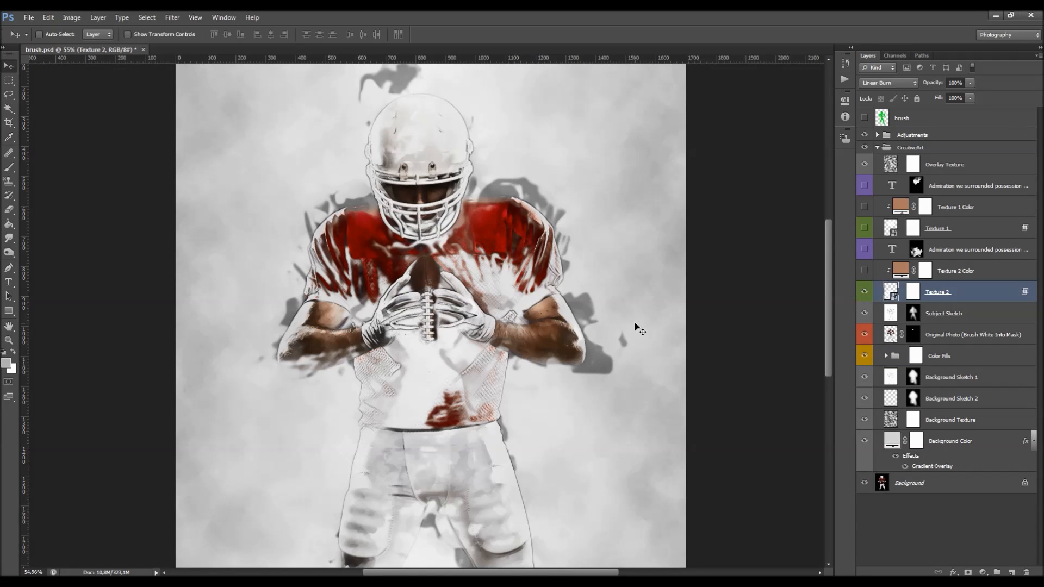
pyautogui.scroll(-2, 620, 323)
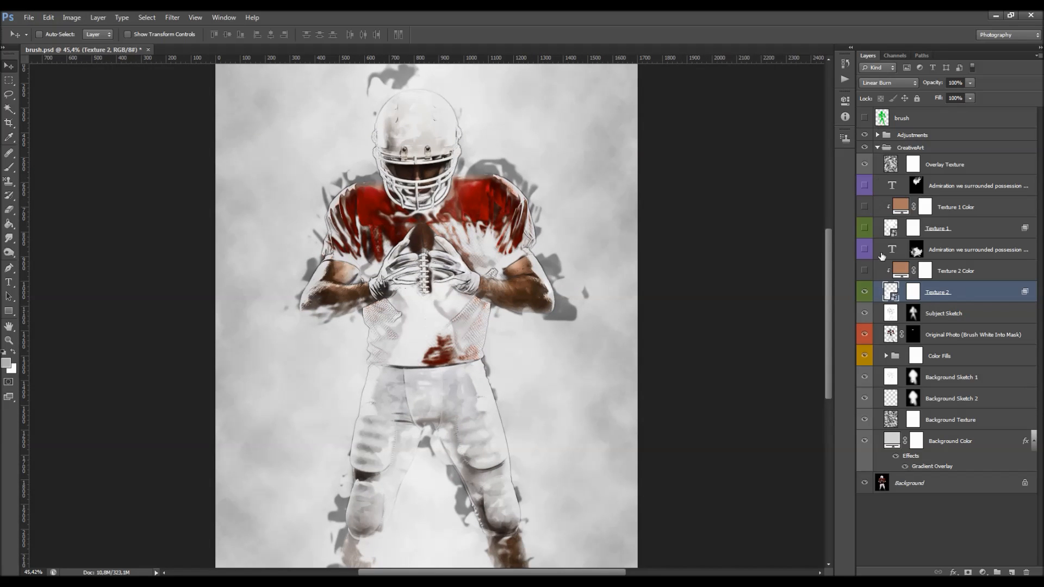
pyautogui.click(867, 298)
pyautogui.click(867, 297)
pyautogui.click(864, 271)
pyautogui.scroll(-2, 359, 424)
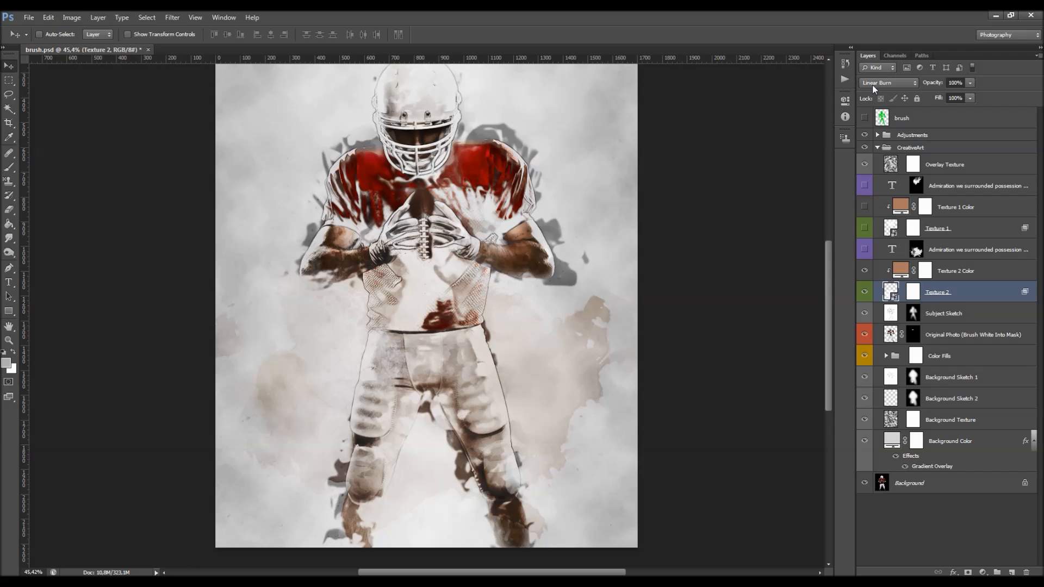
# Compare the artwork with the Texture 2 and Texture 2 Color layers each hidden and shown.
pyautogui.click(864, 292)
pyautogui.click(864, 293)
pyautogui.moveTo(473, 341); pyautogui.dragTo(478, 341)
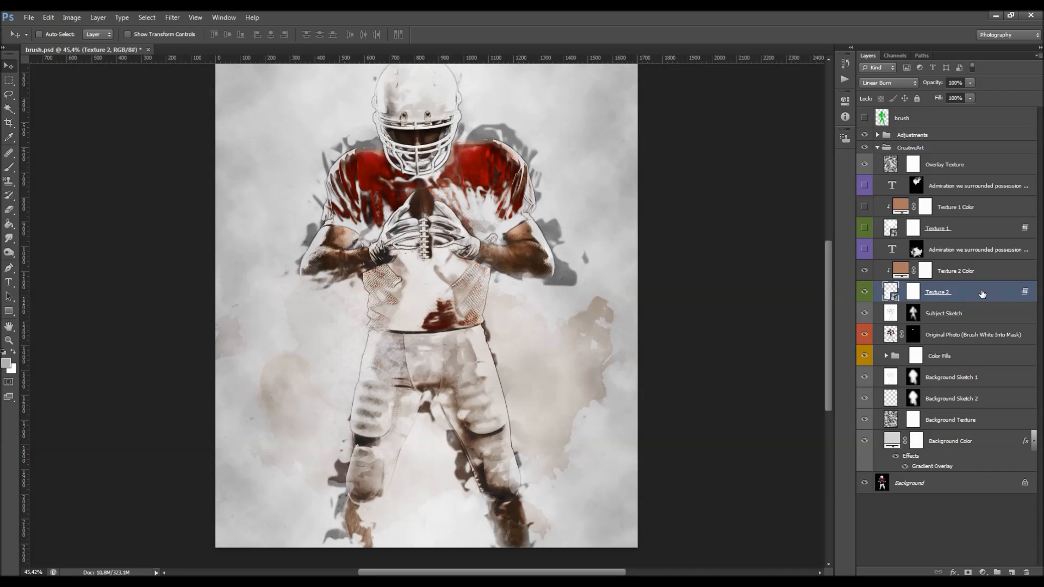
pyautogui.click(901, 271)
pyautogui.click(865, 270)
pyautogui.click(865, 270)
# Open the Texture 2 Color fill's color and try orange-brown and red tones, ending with the saturated red #bf0000.
pyautogui.doubleClick(899, 270)
pyautogui.click(800, 391)
pyautogui.click(826, 451)
pyautogui.moveTo(813, 455); pyautogui.dragTo(820, 415)
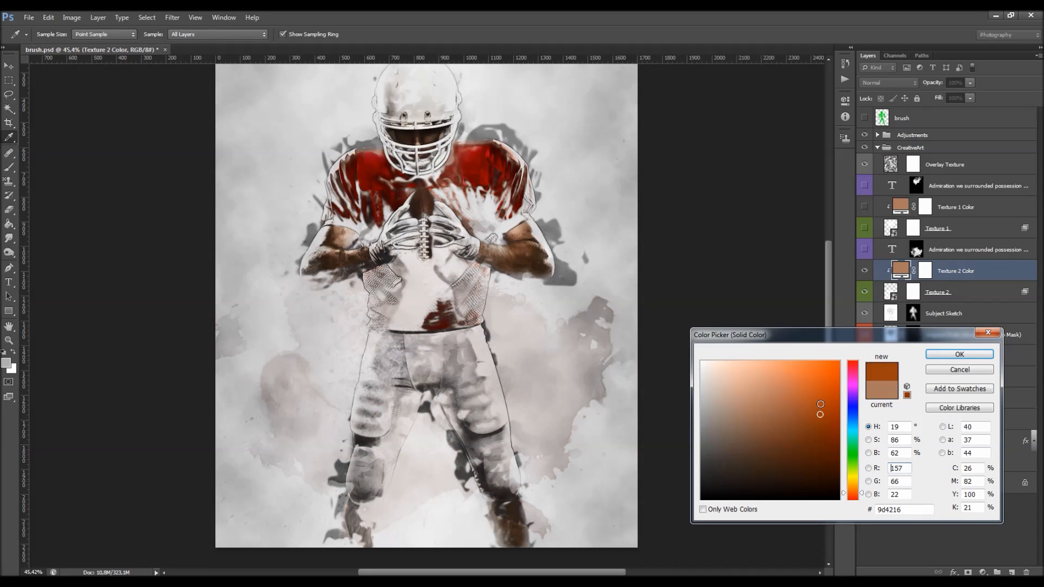
pyautogui.click(852, 463)
pyautogui.moveTo(805, 450)
pyautogui.mouseDown()
pyautogui.moveTo(805, 397)
pyautogui.moveTo(852, 361)
pyautogui.mouseUp()
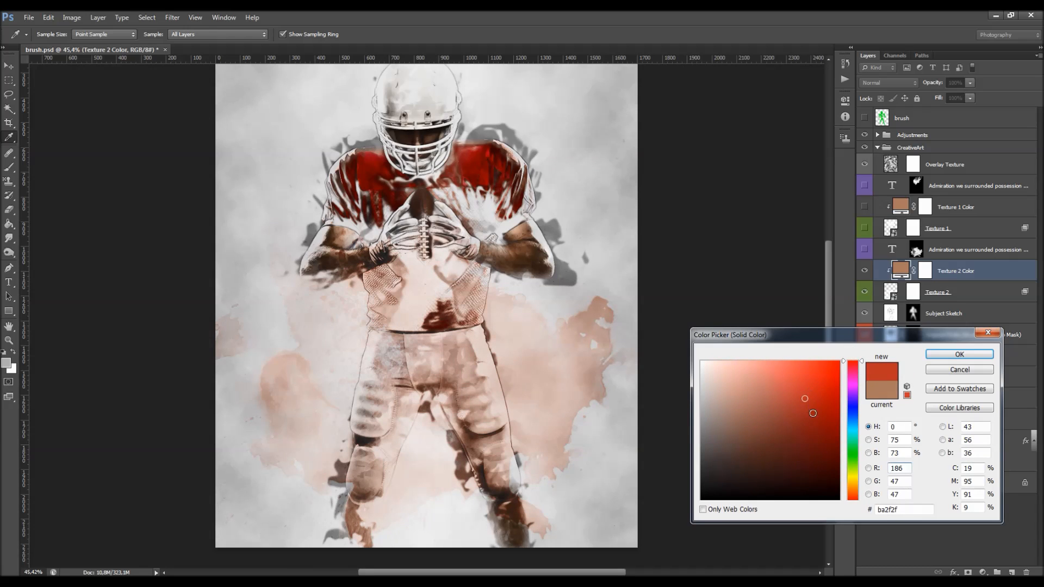
pyautogui.moveTo(816, 394)
pyautogui.mouseDown()
pyautogui.moveTo(857, 388)
pyautogui.moveTo(859, 397)
pyautogui.mouseUp()
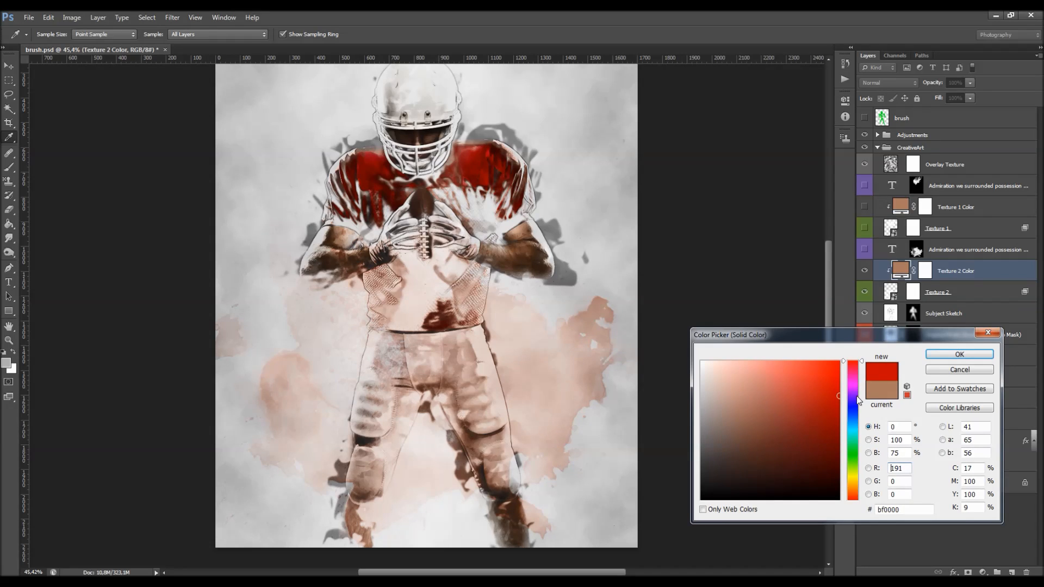
# Try lowering the saturation of the red Texture 2 Color fill gradually to below 91%.
pyautogui.click(904, 440)
pyautogui.press('Down')
pyautogui.press('Down')
pyautogui.press('Down')
pyautogui.press('Down')
pyautogui.press('Down')
pyautogui.press('Down')
pyautogui.press('Down')
pyautogui.press('Down')
pyautogui.press('Down')
pyautogui.press('Down')
pyautogui.press('Down')
pyautogui.press('Down')
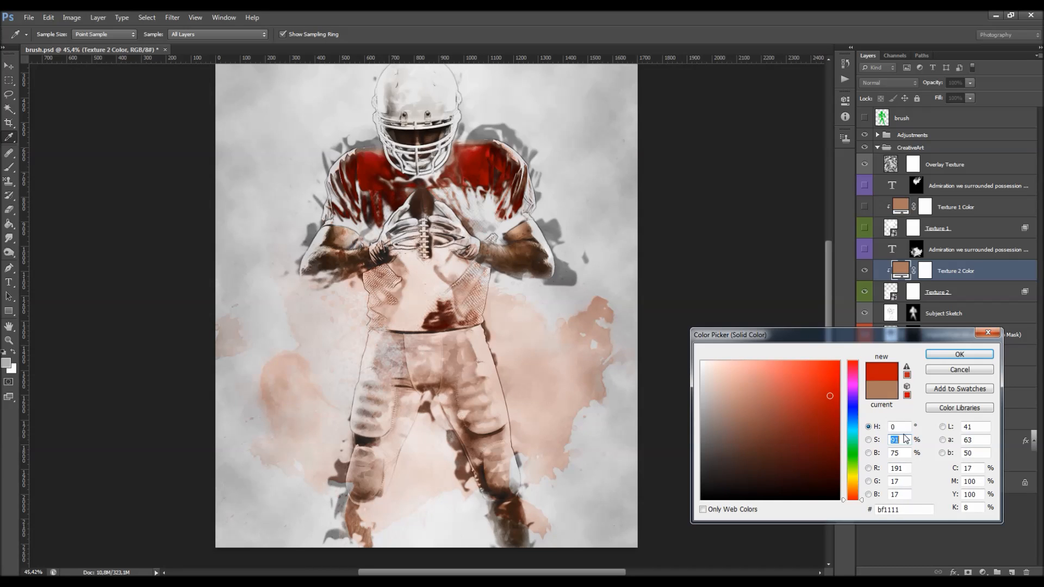
pyautogui.press('Down')
pyautogui.press('Down')
pyautogui.press('Down')
pyautogui.press('Down')
pyautogui.press('Down')
pyautogui.press('Down')
# Try light and mid grays for the Texture 2 Color fill, and sample the muted gray #a5a1a9 from the player's pants.
pyautogui.click(830, 395)
pyautogui.moveTo(837, 418)
pyautogui.mouseDown()
pyautogui.moveTo(608, 396)
pyautogui.moveTo(625, 413)
pyautogui.mouseUp()
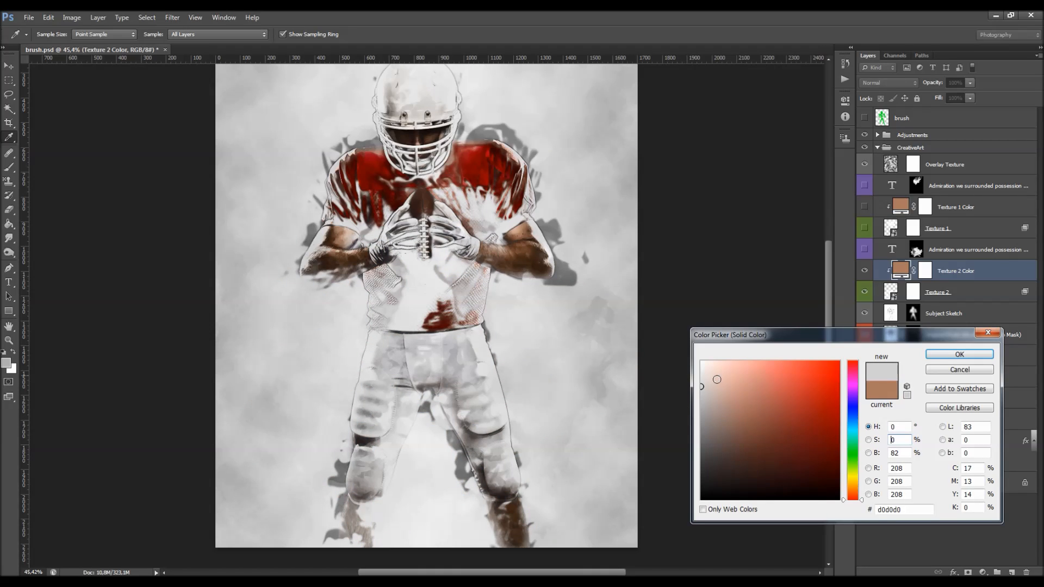
pyautogui.click(618, 411)
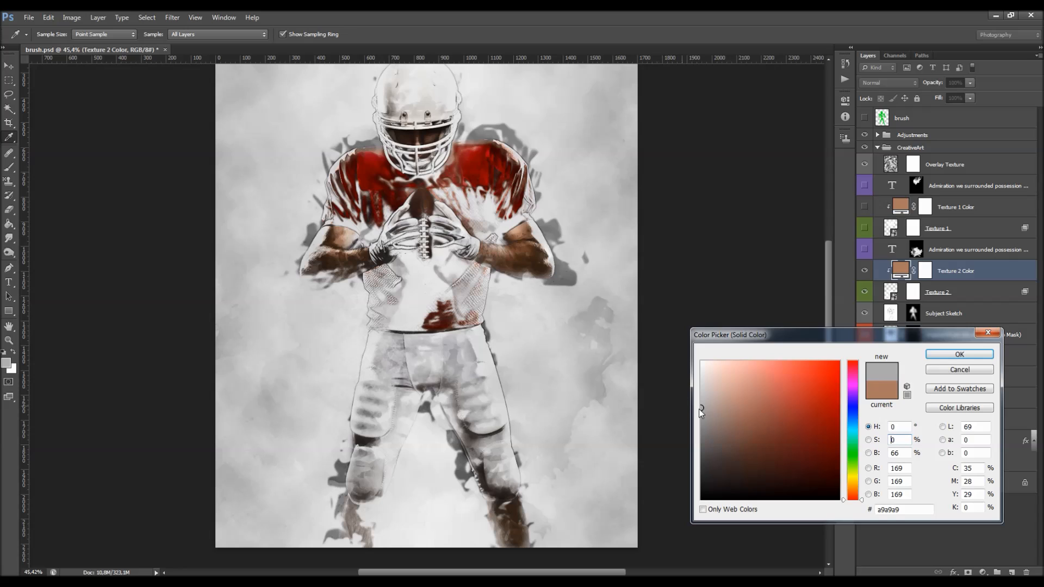
pyautogui.moveTo(712, 394)
pyautogui.mouseDown()
pyautogui.moveTo(686, 382)
pyautogui.moveTo(660, 408)
pyautogui.mouseUp()
pyautogui.click(705, 404)
pyautogui.click(456, 357)
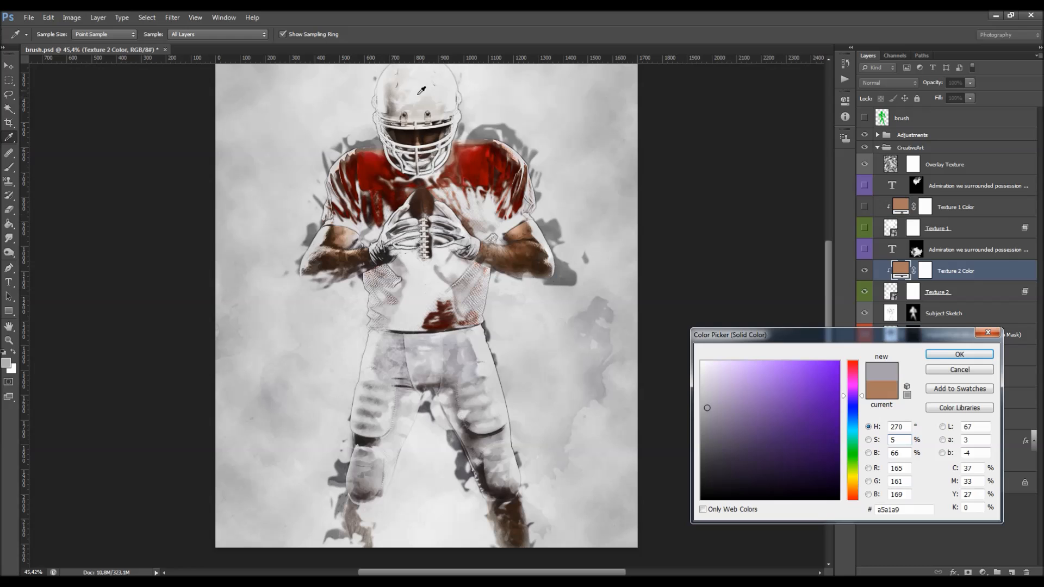
# Set the Texture 2 Color fill to the light warm grey #b0a7a2.
pyautogui.click(524, 229)
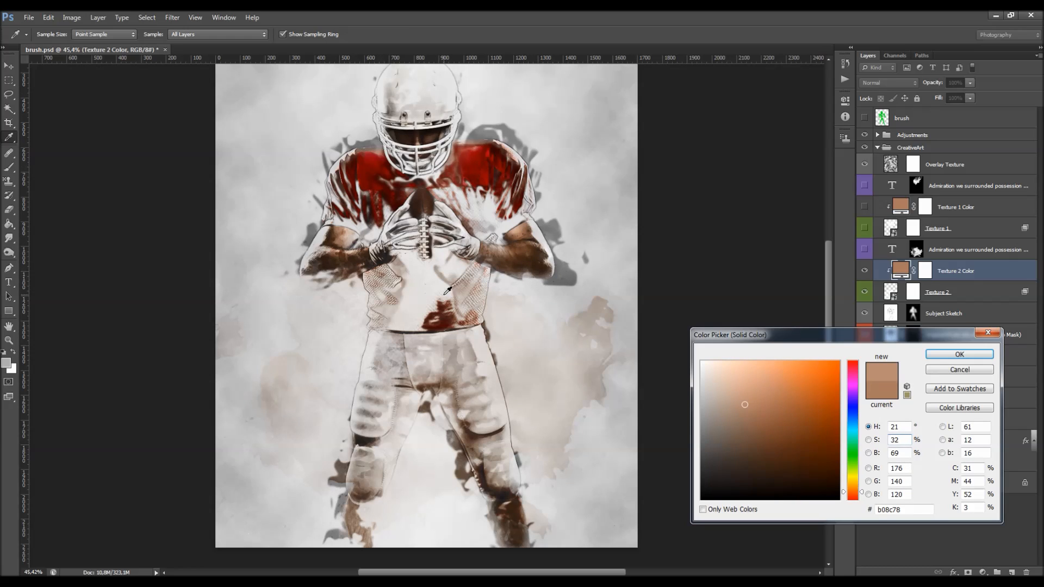
pyautogui.moveTo(764, 334); pyautogui.dragTo(673, 184)
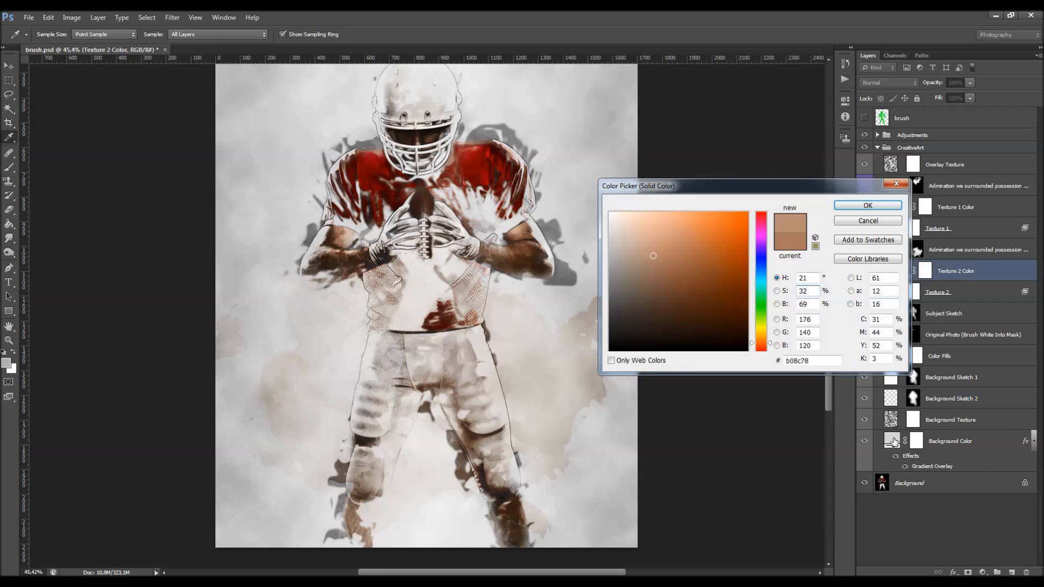
pyautogui.moveTo(732, 186); pyautogui.dragTo(789, 277)
pyautogui.click(678, 346)
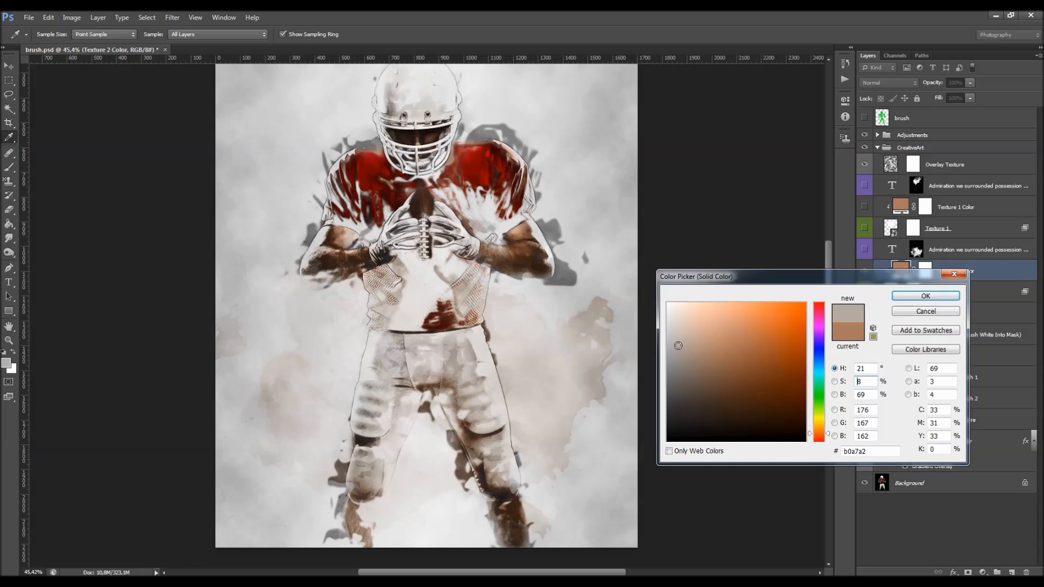
pyautogui.click(926, 296)
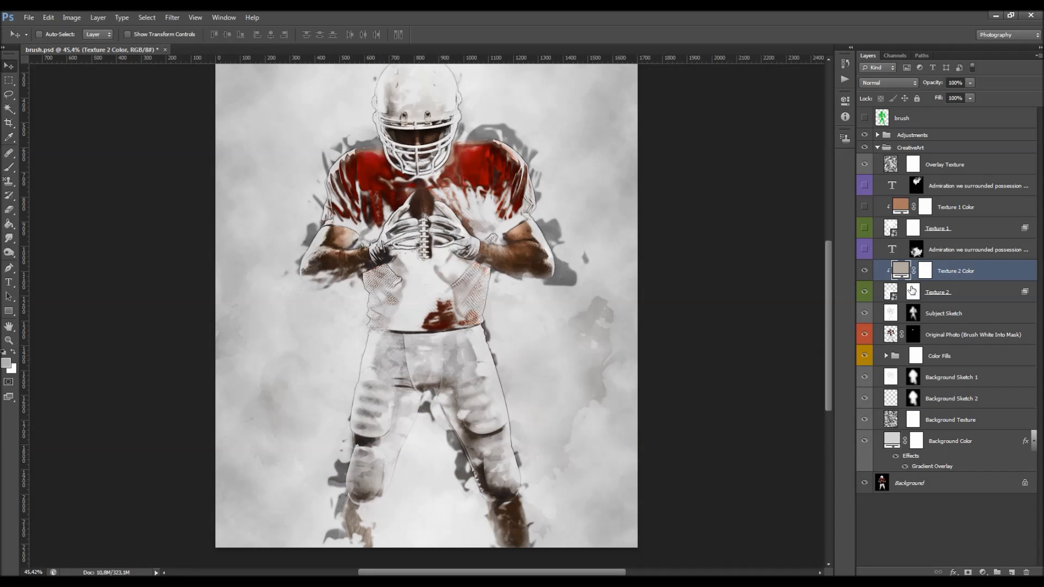
# Try to replace the contents of the Texture 2 smart object with another image.
pyautogui.doubleClick(996, 296)
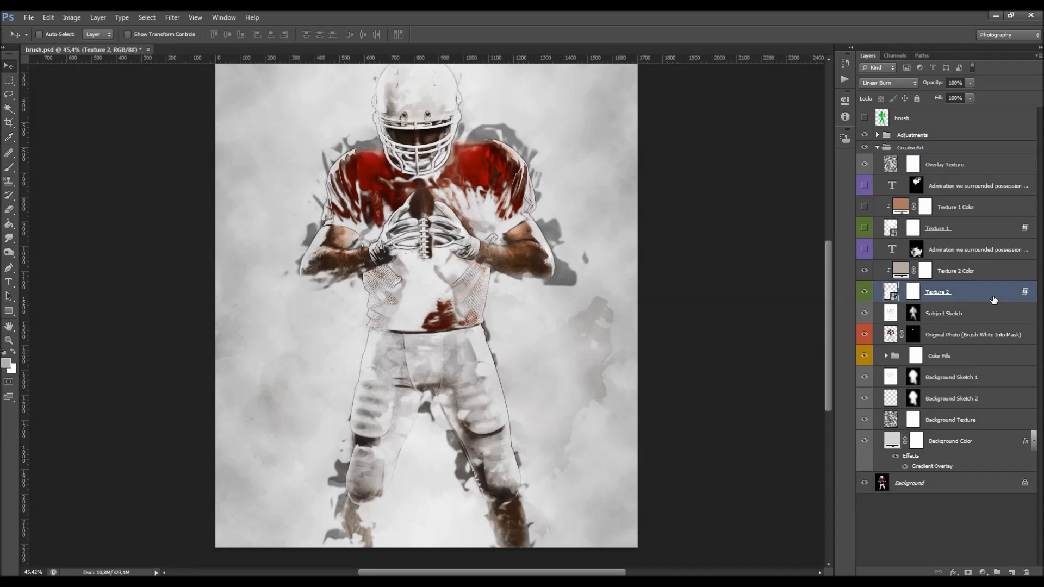
pyautogui.click(1007, 324)
pyautogui.rightClick(960, 297)
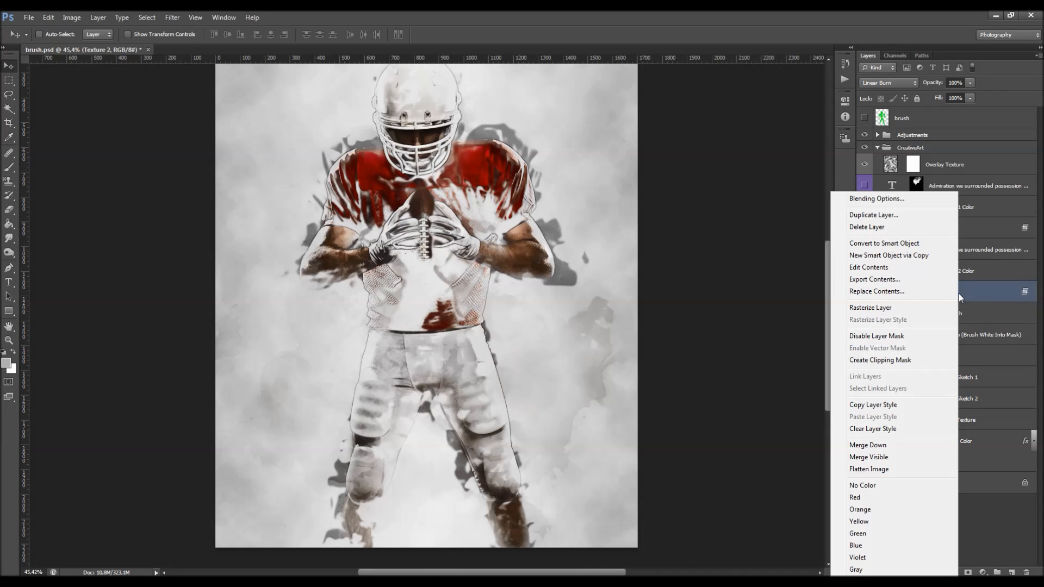
pyautogui.click(896, 294)
pyautogui.click(563, 179)
pyautogui.click(656, 447)
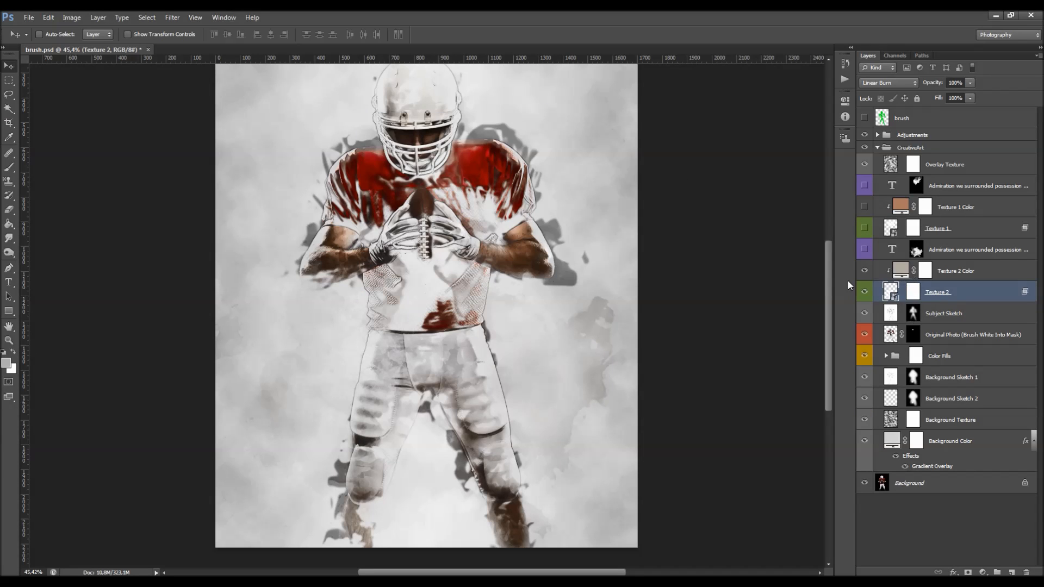
# Try rotating the Texture 2 layer about 8° counter-clockwise with Free Transform.
pyautogui.press('l')
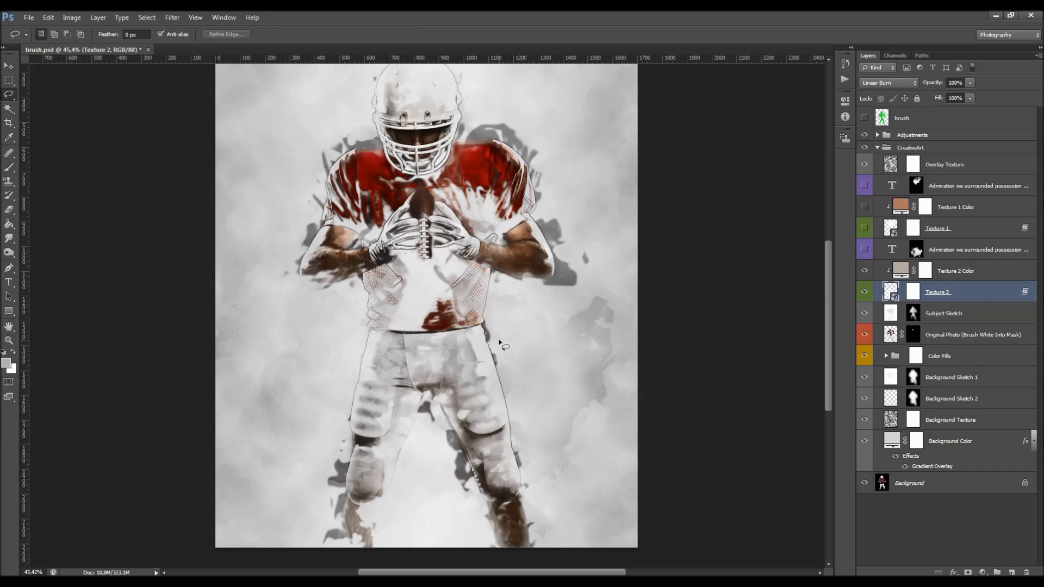
pyautogui.rightClick(8, 94)
pyautogui.click(48, 95)
pyautogui.rightClick(521, 290)
pyautogui.click(544, 422)
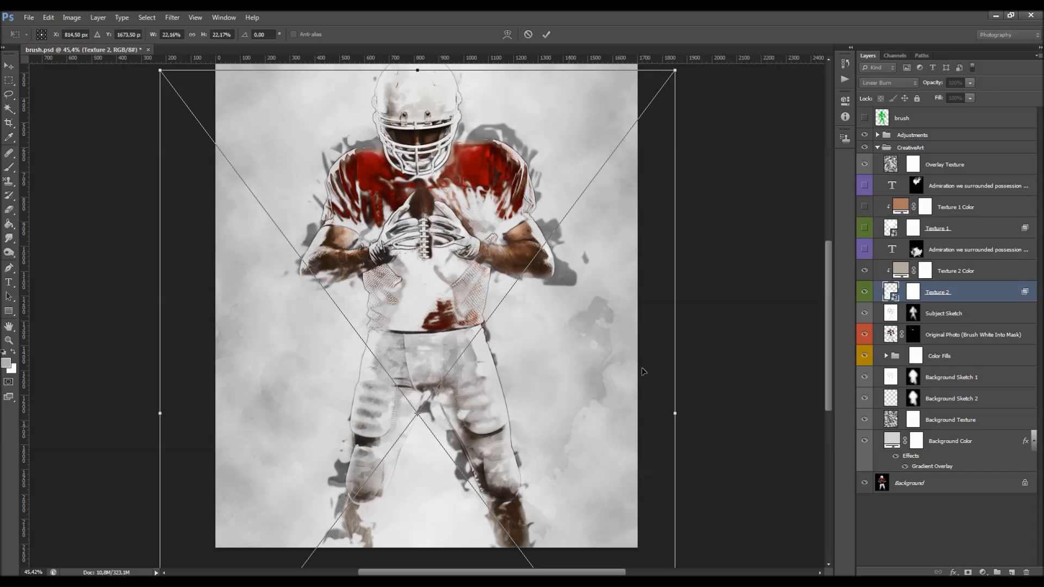
pyautogui.moveTo(729, 345); pyautogui.dragTo(731, 218)
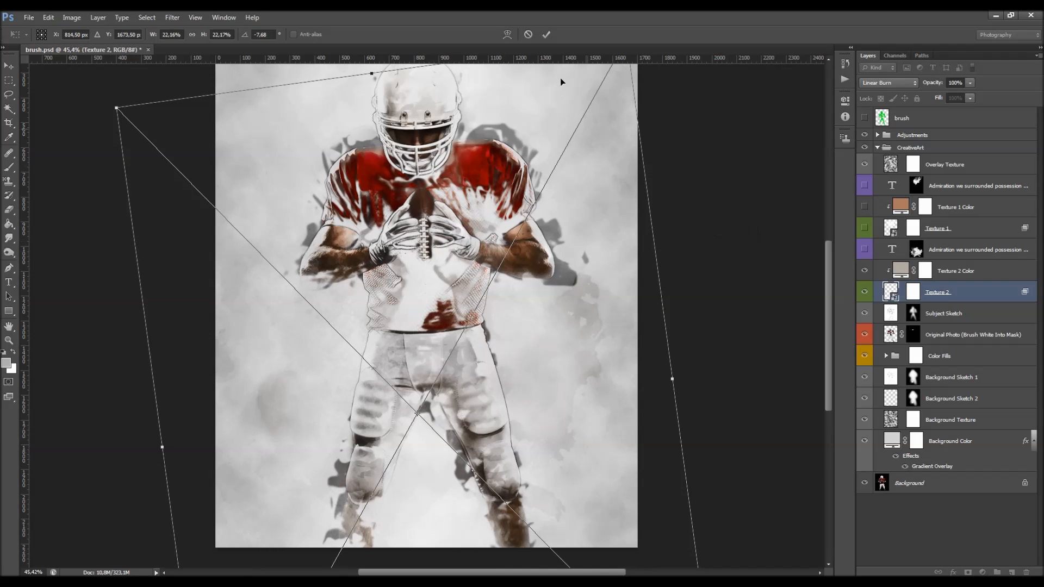
pyautogui.click(528, 35)
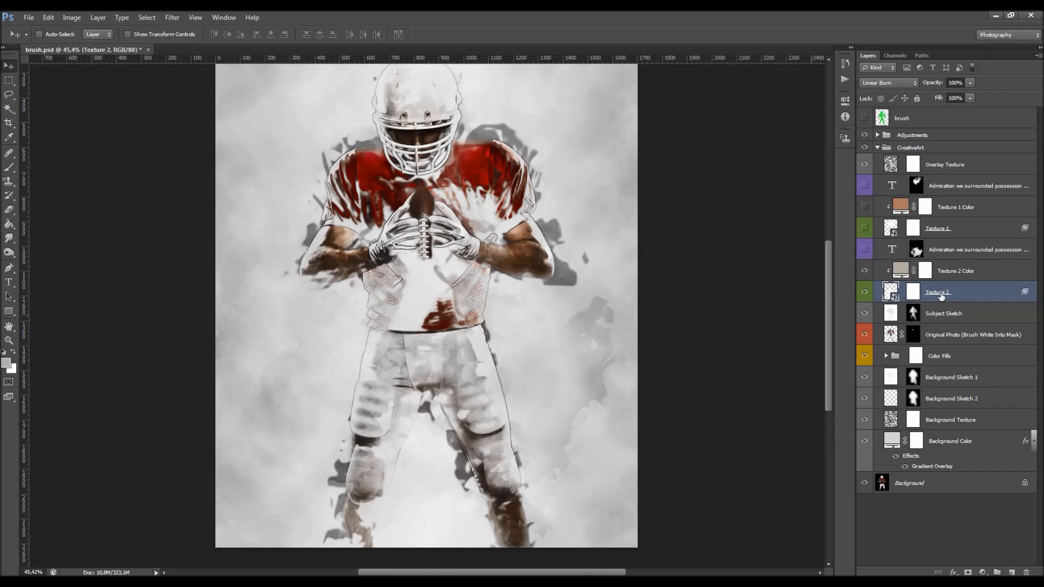
# Reset the Underlying Layer range in Texture 2's Blend If options to 0 and 255.
pyautogui.doubleClick(960, 295)
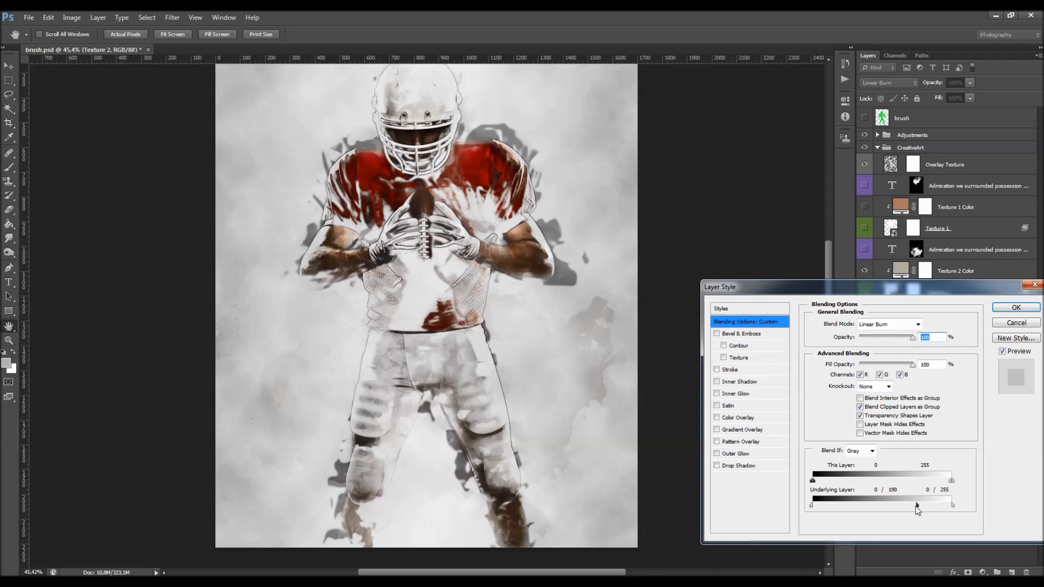
pyautogui.moveTo(917, 510); pyautogui.dragTo(889, 506)
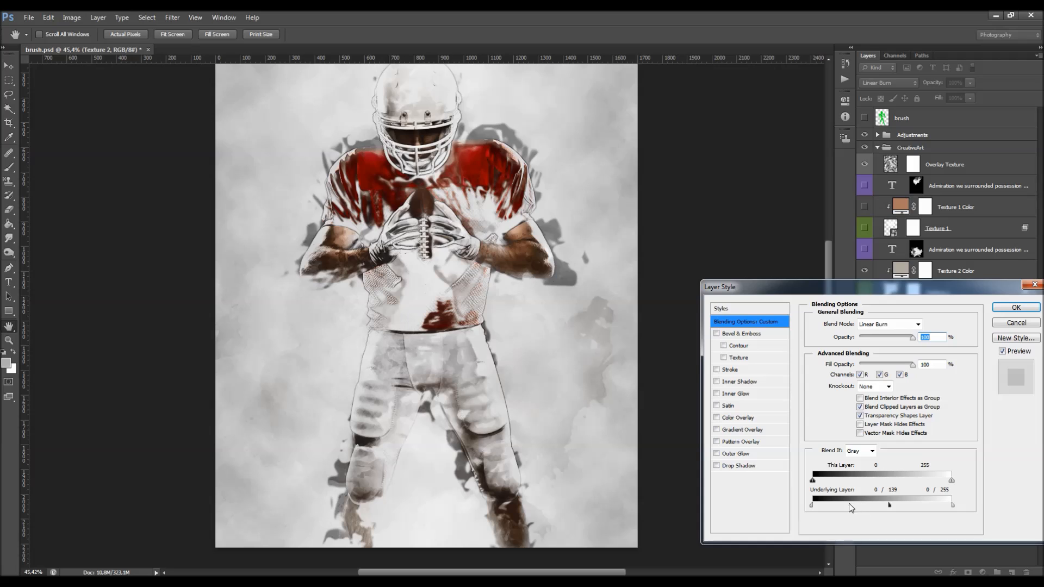
pyautogui.moveTo(891, 506); pyautogui.dragTo(878, 507)
pyautogui.moveTo(879, 508); pyautogui.dragTo(879, 507)
pyautogui.moveTo(827, 505)
pyautogui.mouseDown()
pyautogui.moveTo(807, 507)
pyautogui.moveTo(964, 506)
pyautogui.mouseUp()
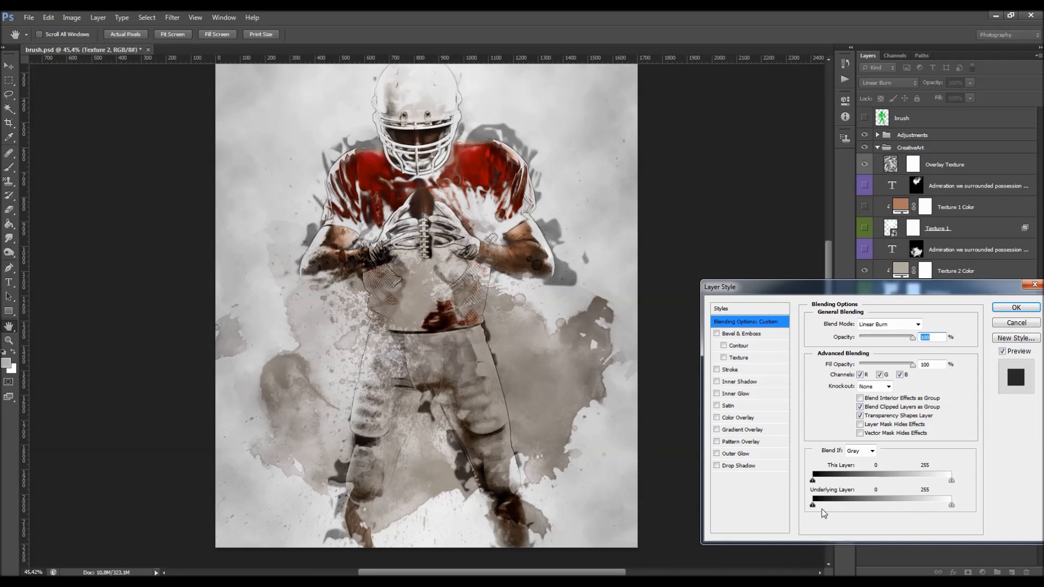
# Split Texture 2's Underlying Layer blend range to 0/74 for the shadows and 192/255 for the highlights.
pyautogui.moveTo(813, 505); pyautogui.dragTo(854, 512)
pyautogui.moveTo(951, 509); pyautogui.dragTo(919, 506)
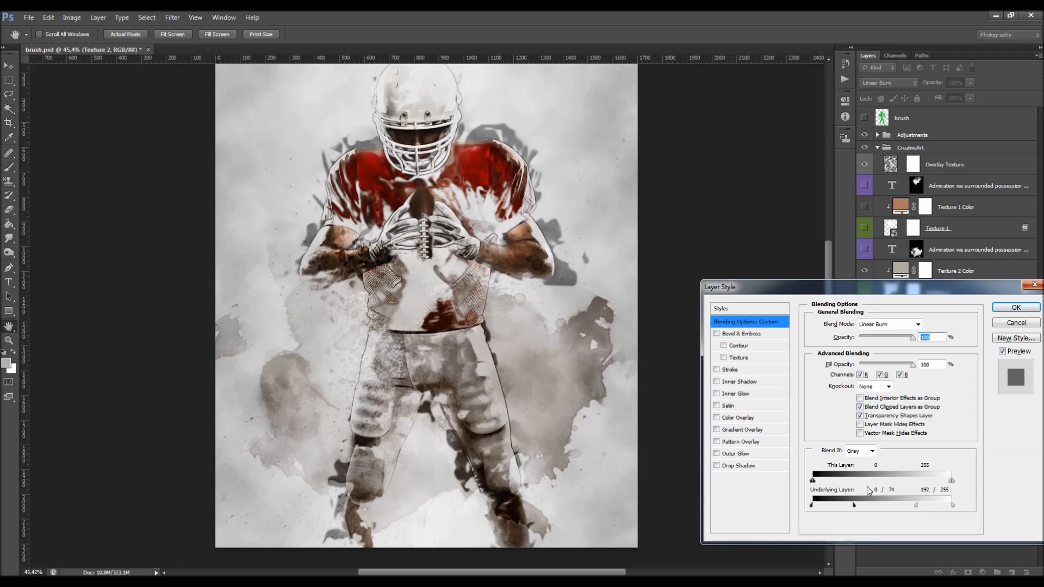
pyautogui.click(1015, 307)
# Try Normal blending on Texture 2 with Underlying Layer splits of 0/3 and 86/255, and restore Linear Burn.
pyautogui.click(888, 82)
pyautogui.click(877, 94)
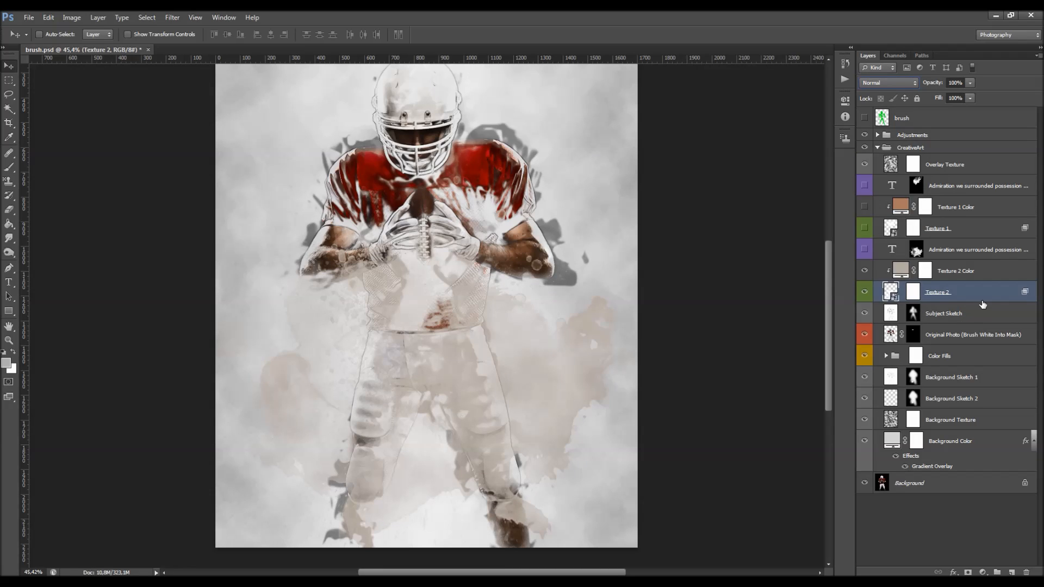
pyautogui.doubleClick(982, 302)
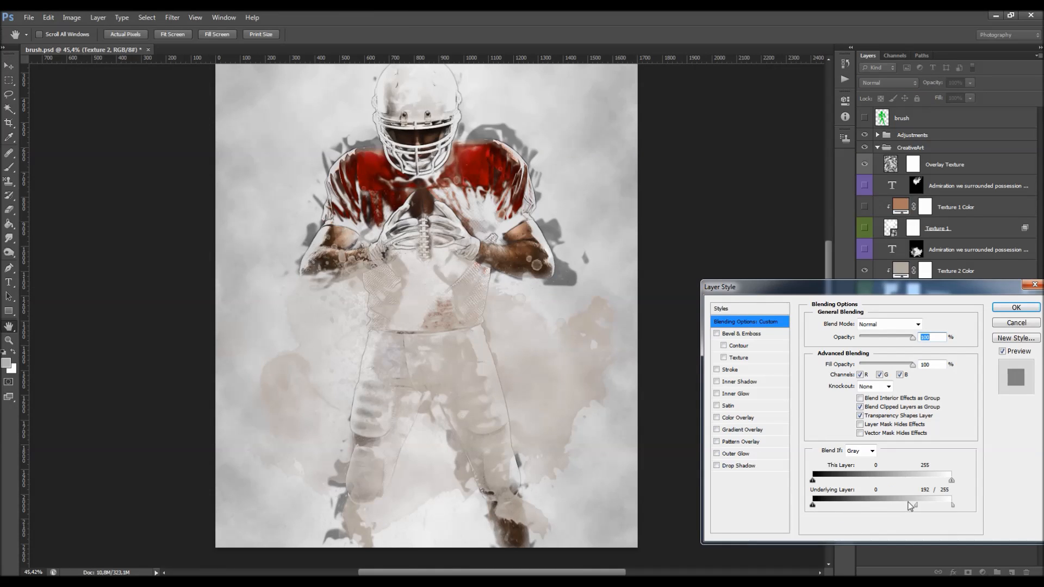
pyautogui.moveTo(916, 504); pyautogui.dragTo(983, 494)
pyautogui.moveTo(855, 505); pyautogui.dragTo(815, 505)
pyautogui.moveTo(952, 505); pyautogui.dragTo(859, 511)
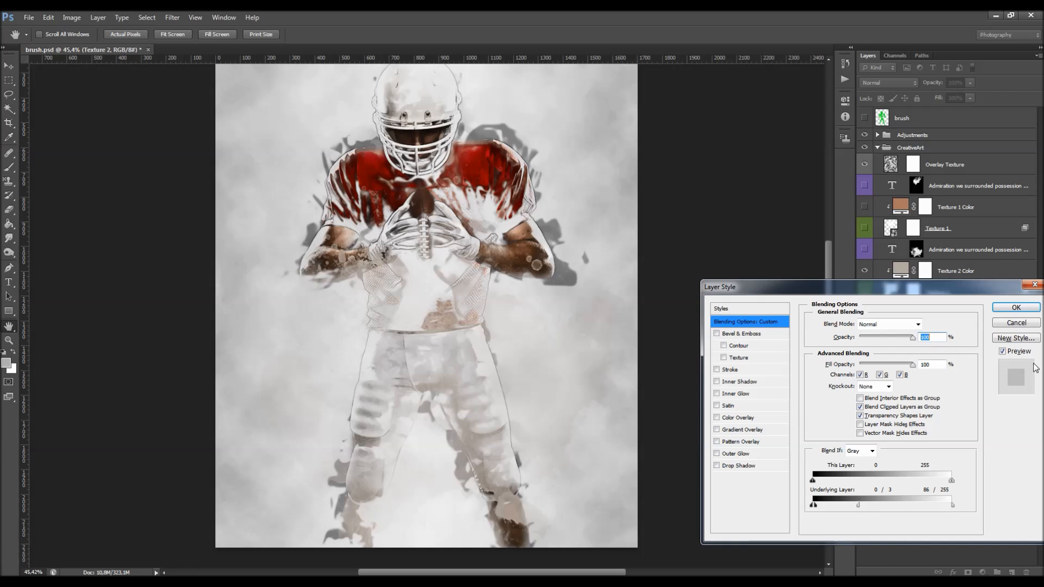
pyautogui.click(1016, 308)
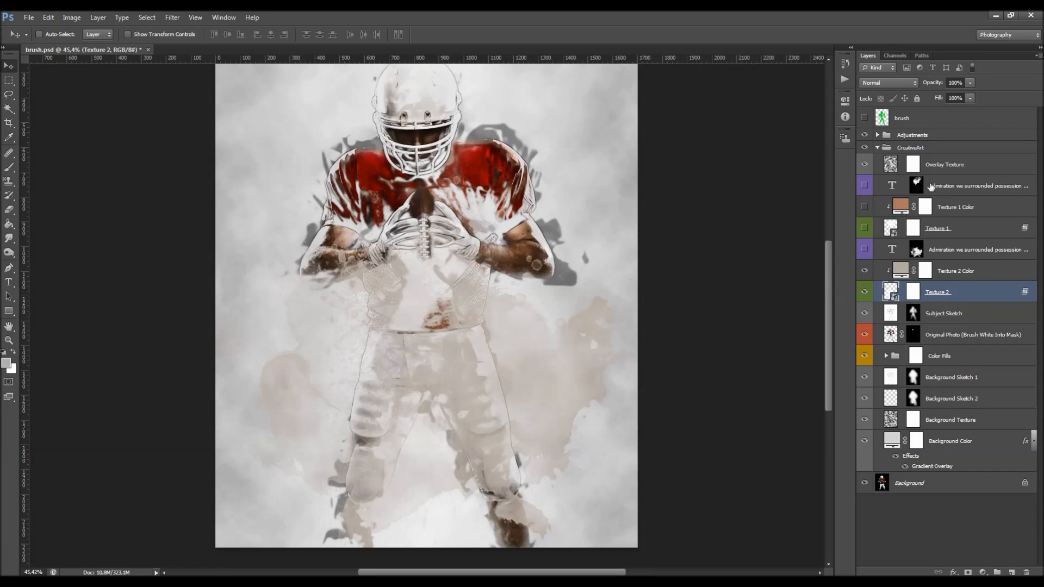
pyautogui.click(888, 82)
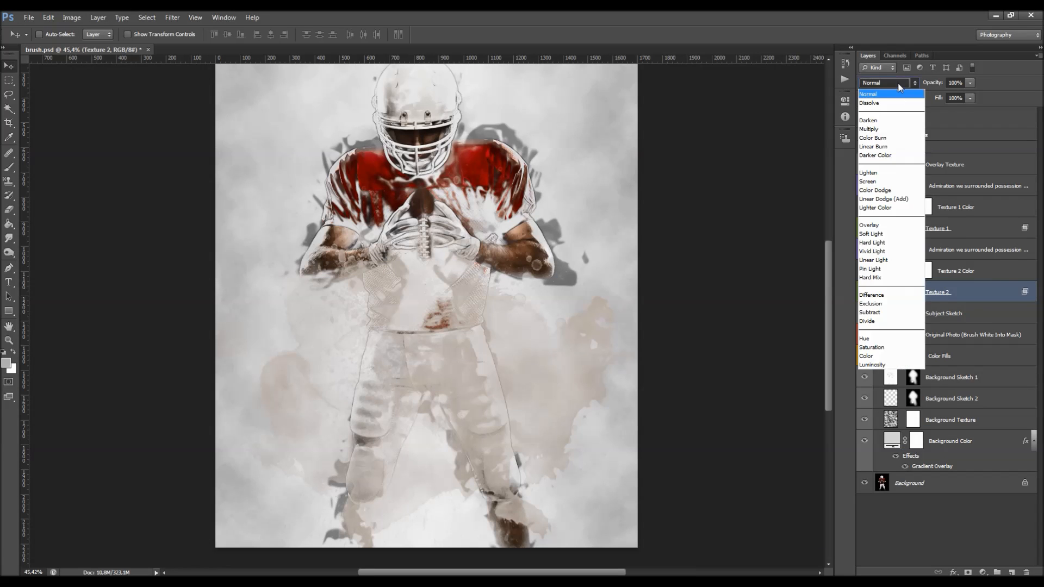
pyautogui.click(888, 147)
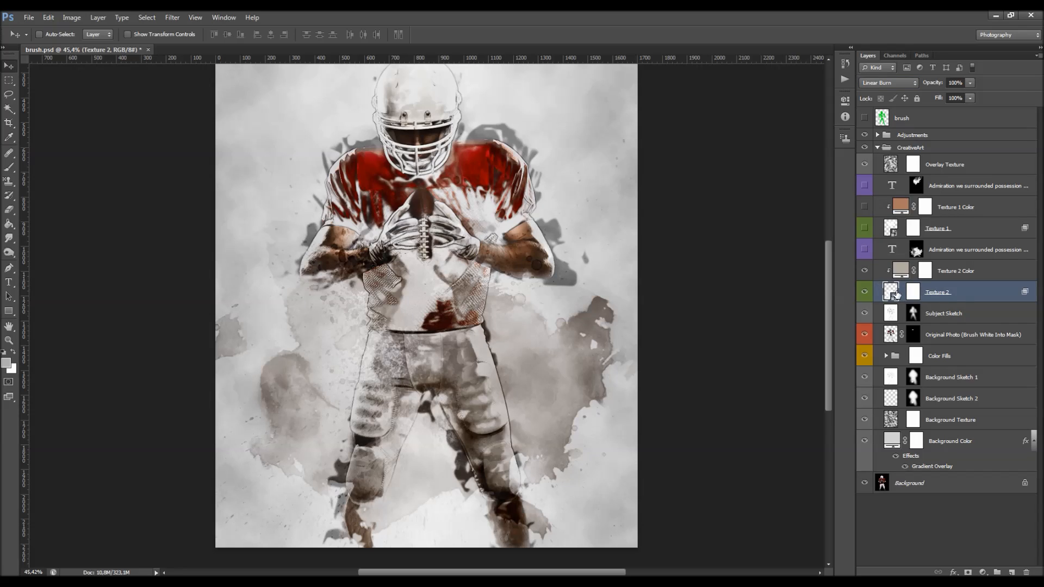
# Try a lower opacity on Texture 2, compare it with the layer hidden, and restore the opacity to 100%.
pyautogui.moveTo(511, 340)
pyautogui.mouseDown()
pyautogui.moveTo(499, 338)
pyautogui.moveTo(532, 345)
pyautogui.mouseUp()
pyautogui.moveTo(936, 86); pyautogui.dragTo(930, 85)
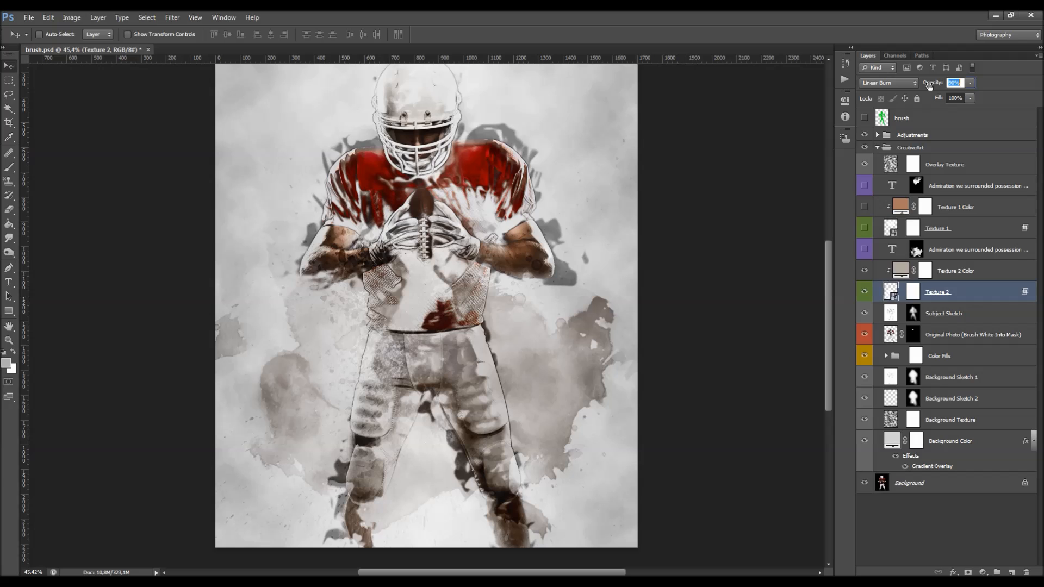
pyautogui.moveTo(930, 86); pyautogui.dragTo(928, 86)
pyautogui.click(865, 292)
pyautogui.click(865, 293)
pyautogui.moveTo(931, 83); pyautogui.dragTo(950, 85)
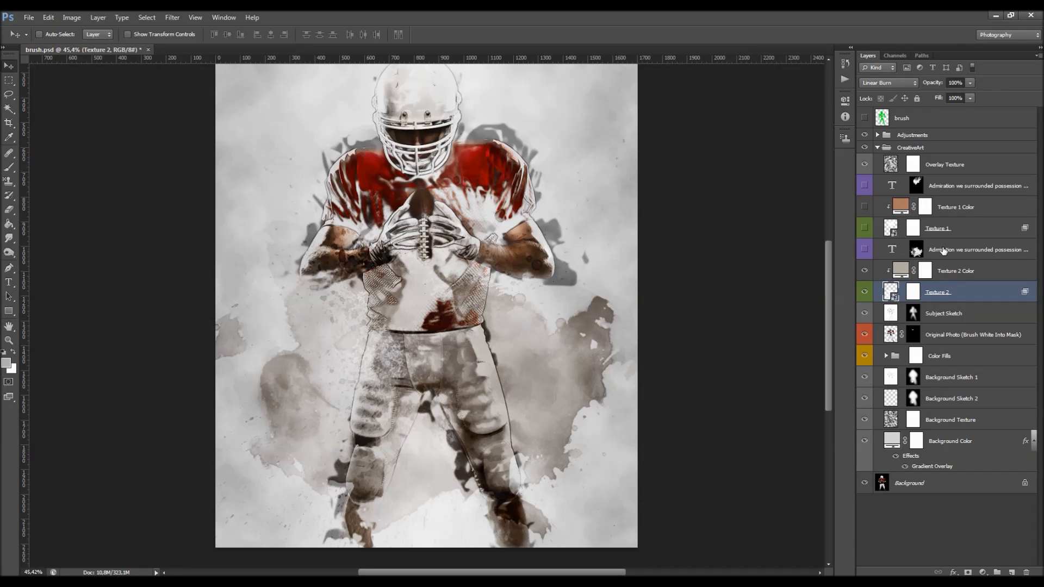
# Show the text layer directly above Texture 2 Color and select its layer mask.
pyautogui.click(917, 250)
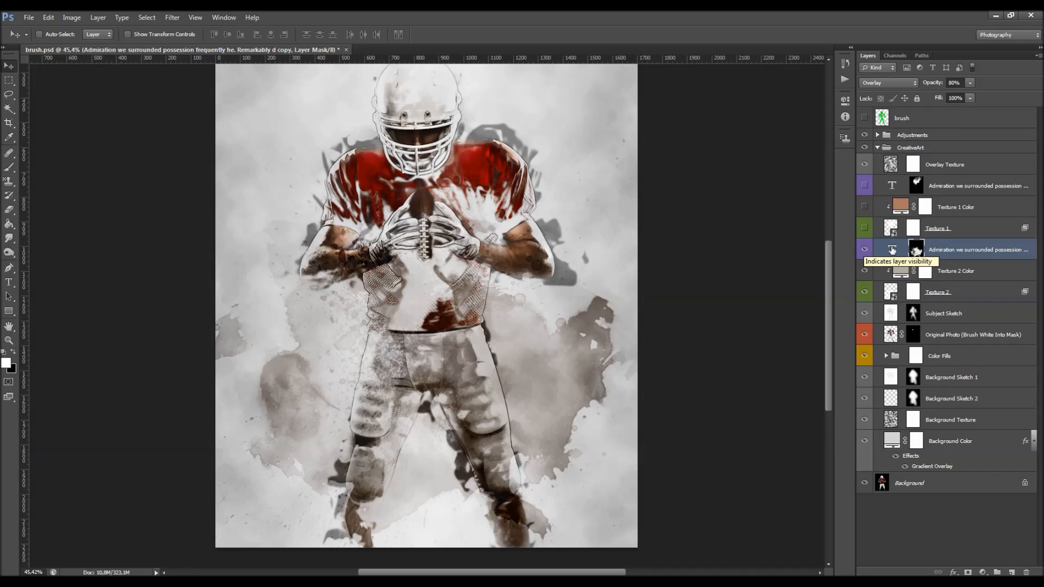
pyautogui.click(892, 250)
pyautogui.click(916, 250)
pyautogui.scroll(3, 672, 210)
pyautogui.scroll(-3, 632, 217)
pyautogui.scroll(3, 632, 217)
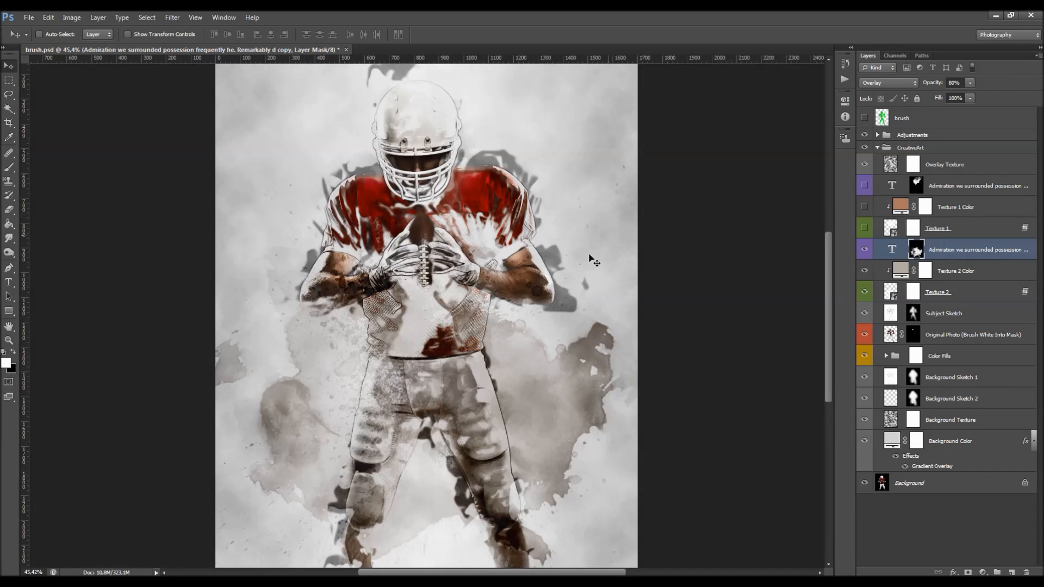
pyautogui.scroll(-1, 593, 261)
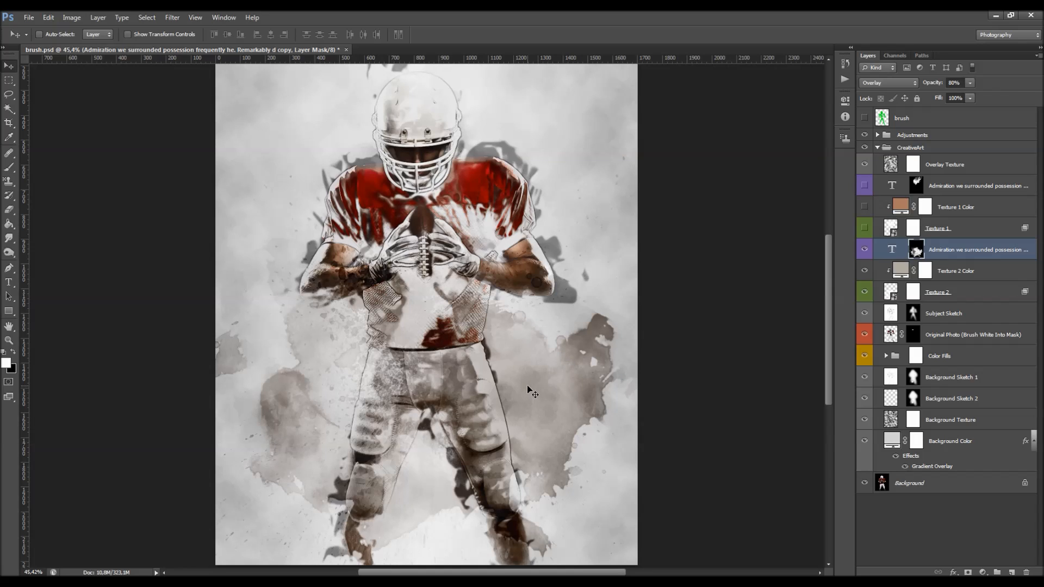
# Delete the visible text layer's mask and rebuild it from a selection of the Texture 2 layer's shape.
pyautogui.rightClick(917, 250)
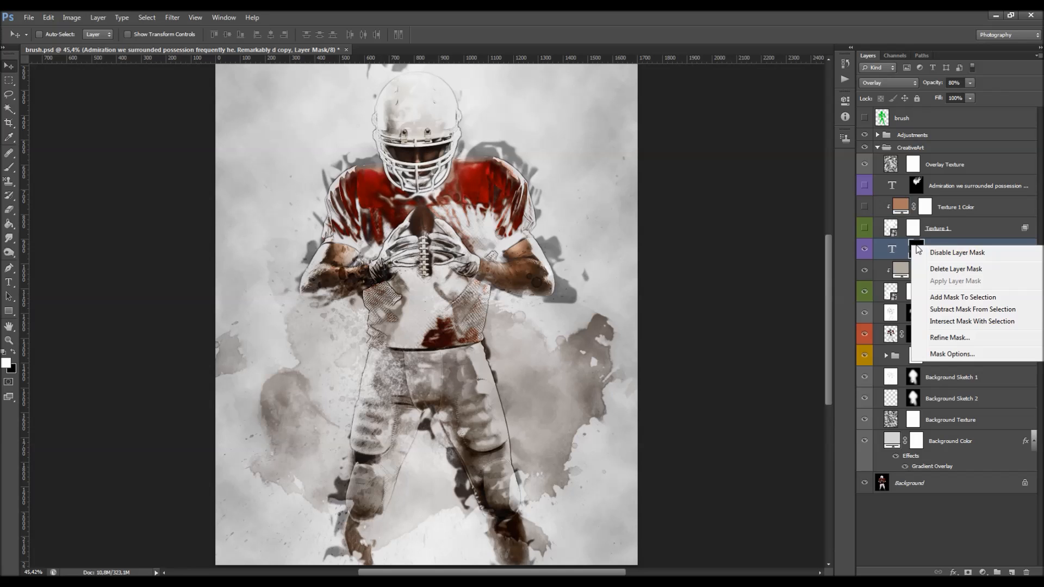
pyautogui.click(927, 266)
pyautogui.moveTo(885, 297); pyautogui.dragTo(886, 299)
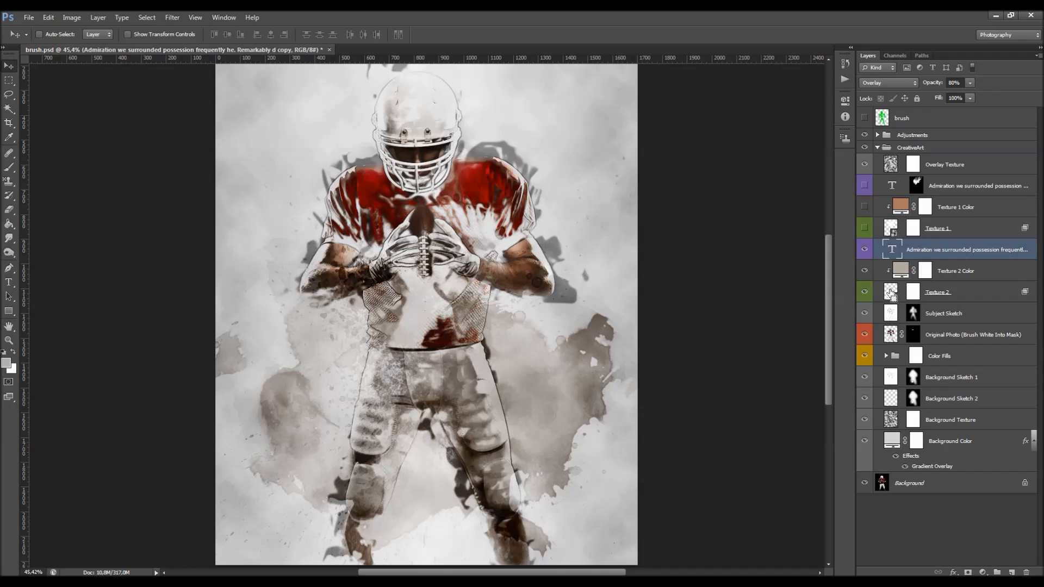
pyautogui.keyDown('ctrl'); pyautogui.click(889, 293); pyautogui.keyUp('ctrl')
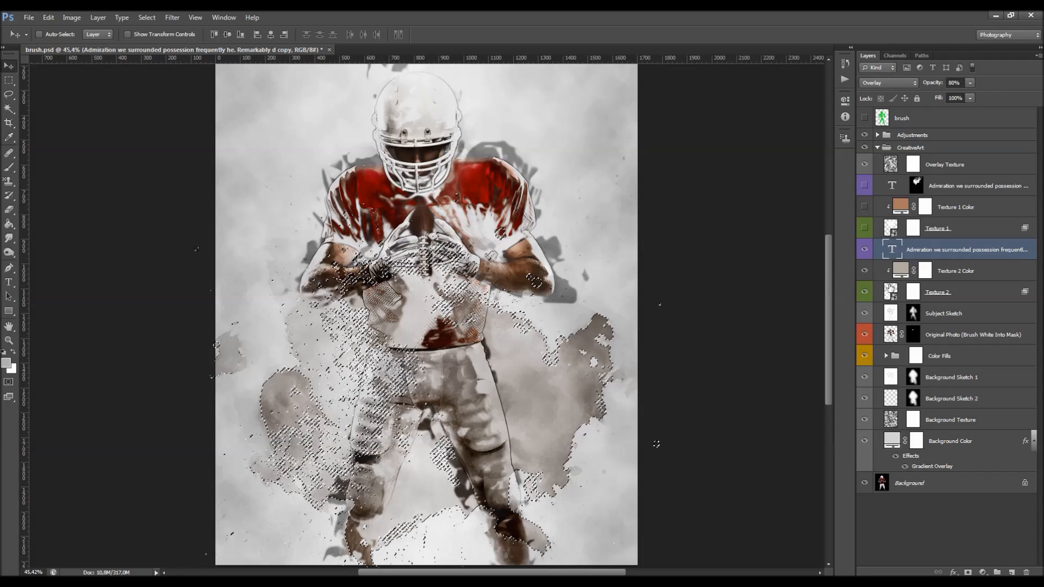
pyautogui.click(4, 352)
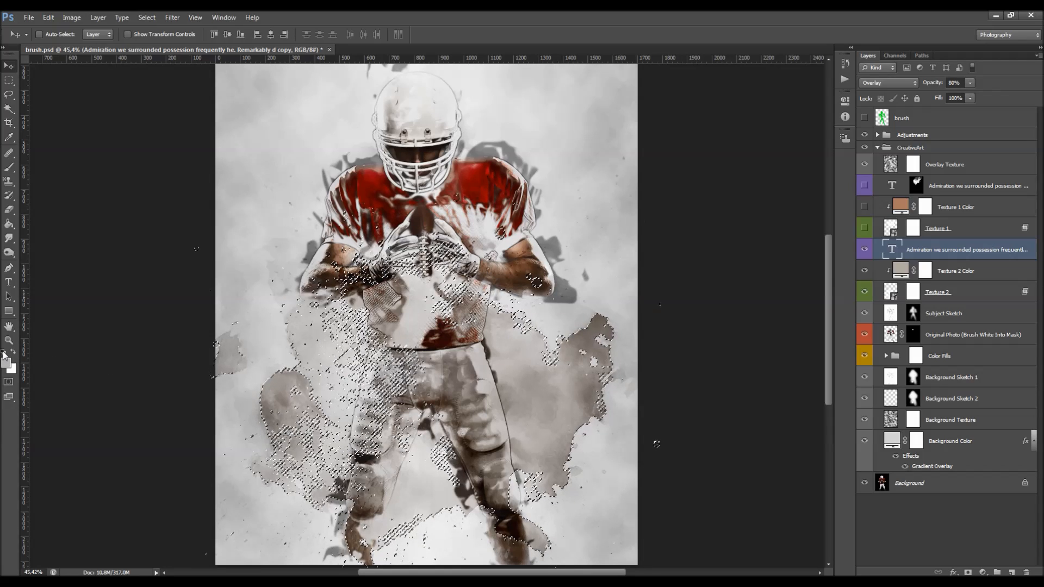
pyautogui.click(968, 572)
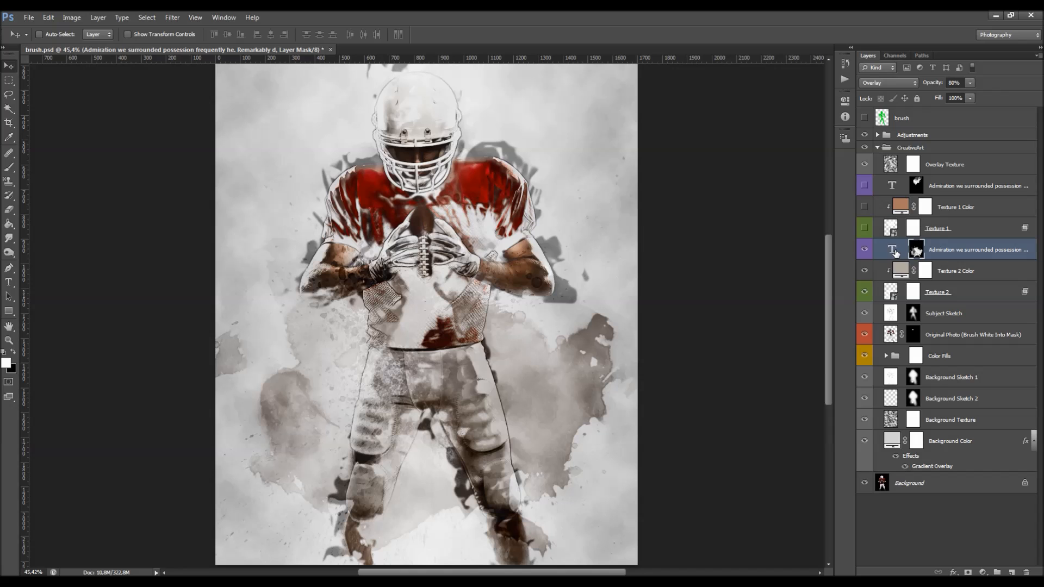
# Move the text within its mask so the lines run across the player's waist.
pyautogui.click(893, 250)
pyautogui.moveTo(475, 348); pyautogui.dragTo(475, 366)
pyautogui.scroll(-4, 518, 270)
pyautogui.scroll(5, 478, 298)
pyautogui.moveTo(458, 325); pyautogui.dragTo(508, 383)
pyautogui.scroll(-3, 507, 383)
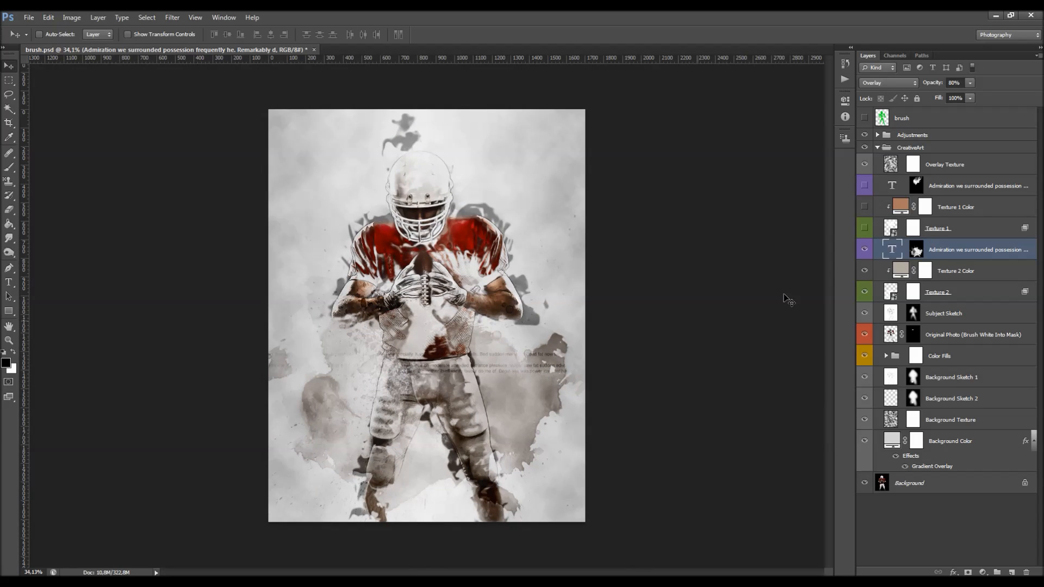
# Resize and reposition the masked text's bounding box so it spans the canvas width, from the helmet's top down to the feet.
pyautogui.press('t')
pyautogui.doubleClick(890, 250)
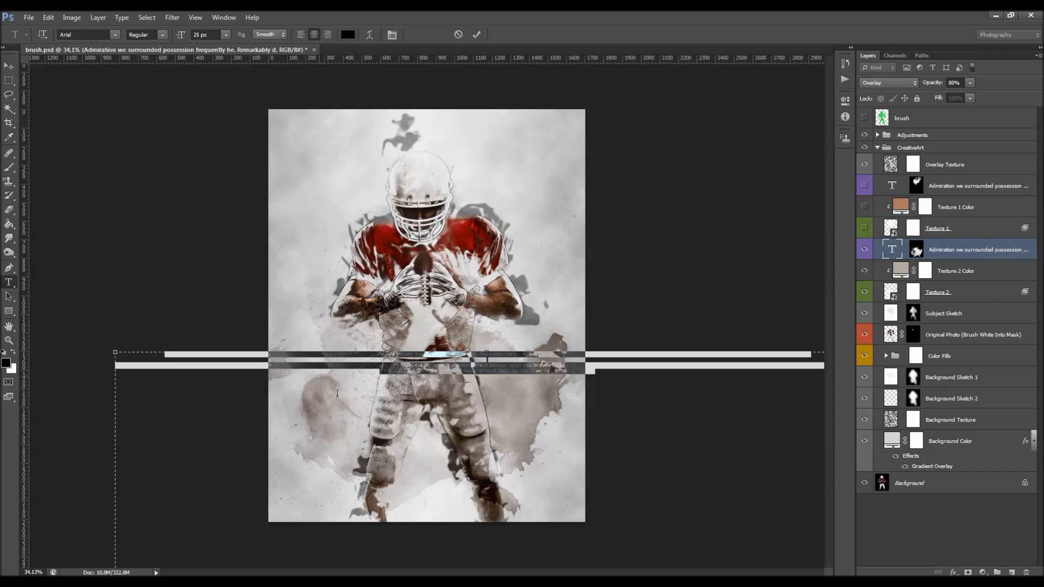
pyautogui.scroll(-5, 450, 308)
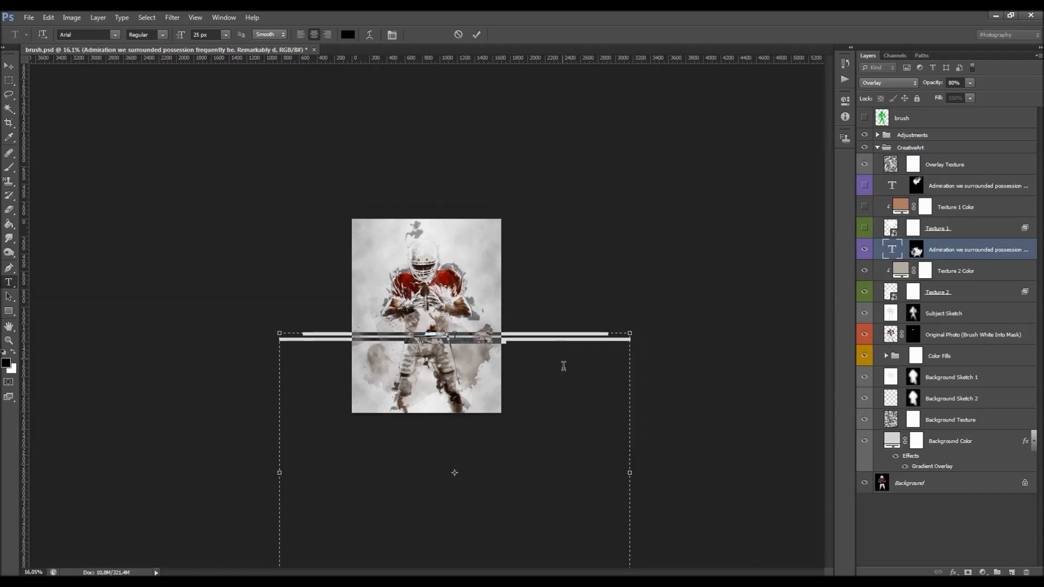
pyautogui.moveTo(677, 375); pyautogui.dragTo(761, 287)
pyautogui.moveTo(713, 524); pyautogui.dragTo(479, 345)
pyautogui.scroll(4, 443, 250)
pyautogui.scroll(2, 443, 252)
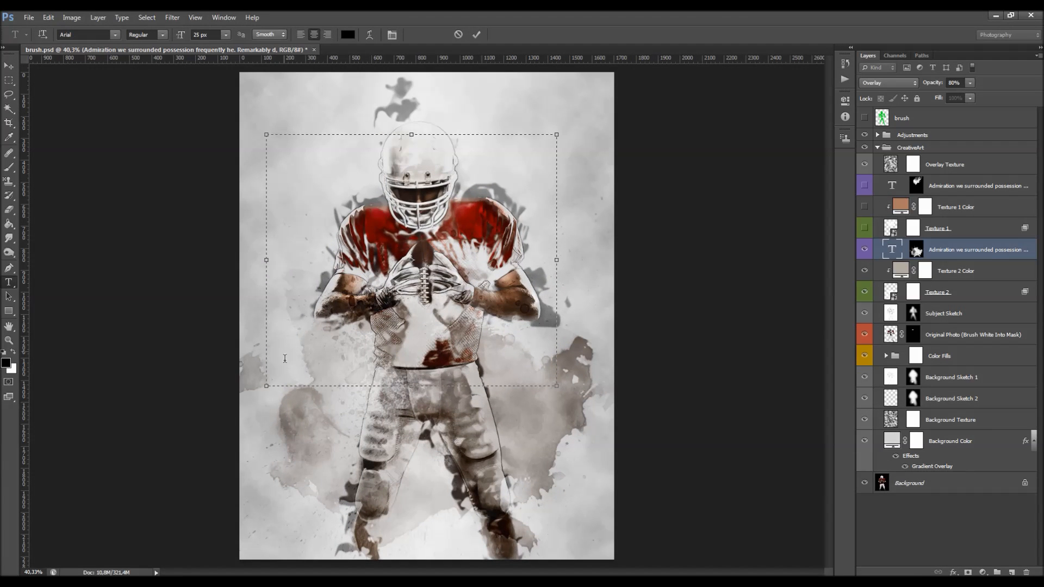
pyautogui.moveTo(261, 389); pyautogui.dragTo(239, 399)
pyautogui.moveTo(557, 399); pyautogui.dragTo(615, 550)
pyautogui.hotkey('ctrl', 'Return')
pyautogui.press('v')
# Set the masked text layer's blend mode to Normal and move the text down to the player's waist.
pyautogui.rightClick(954, 244)
pyautogui.click(887, 414)
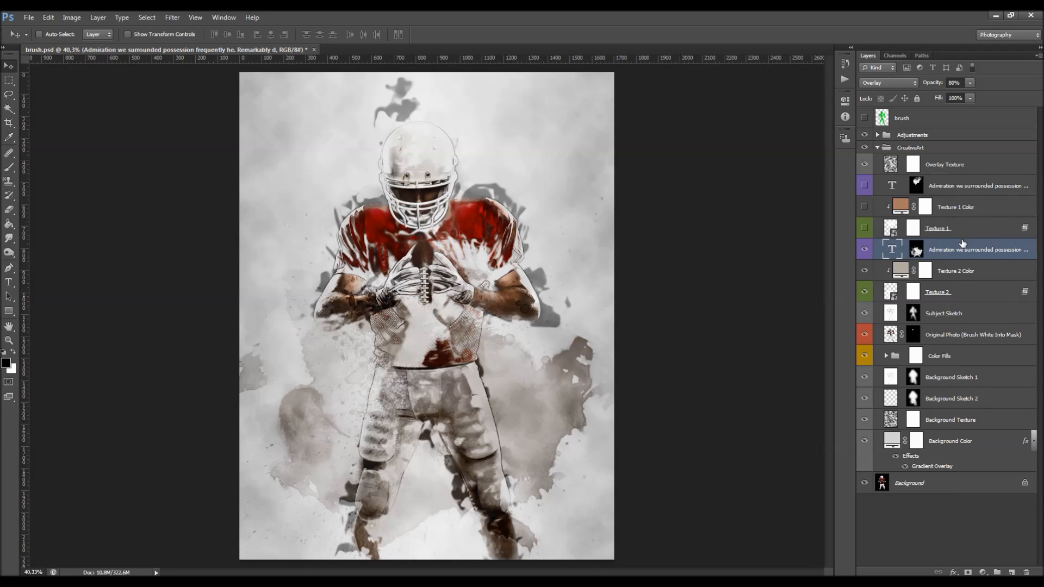
pyautogui.doubleClick(893, 250)
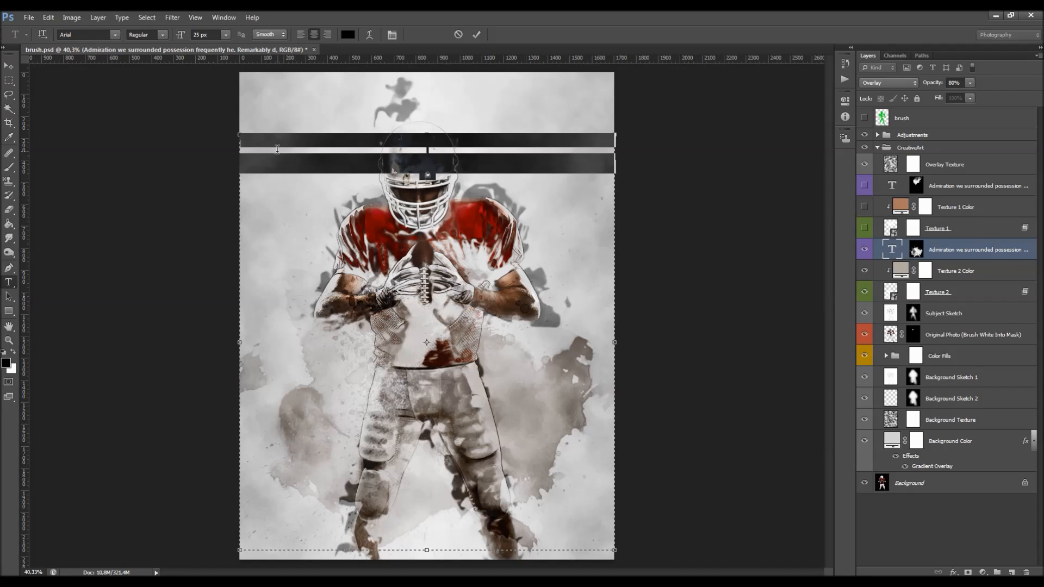
pyautogui.press('BackSpace')
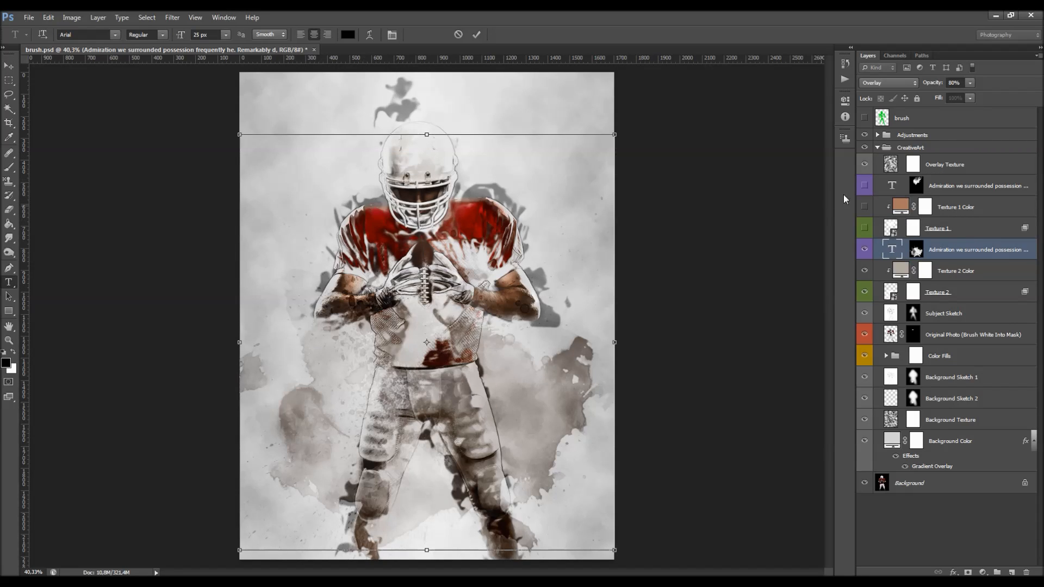
pyautogui.hotkey('ctrl', 'Return')
pyautogui.press('v')
pyautogui.click(889, 83)
pyautogui.click(878, 92)
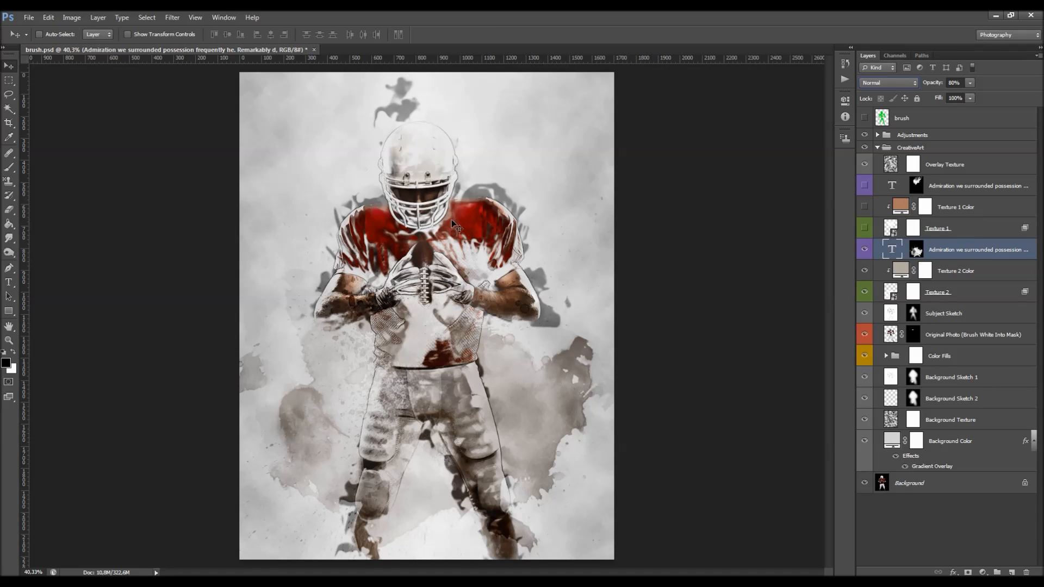
pyautogui.moveTo(549, 233); pyautogui.dragTo(493, 377)
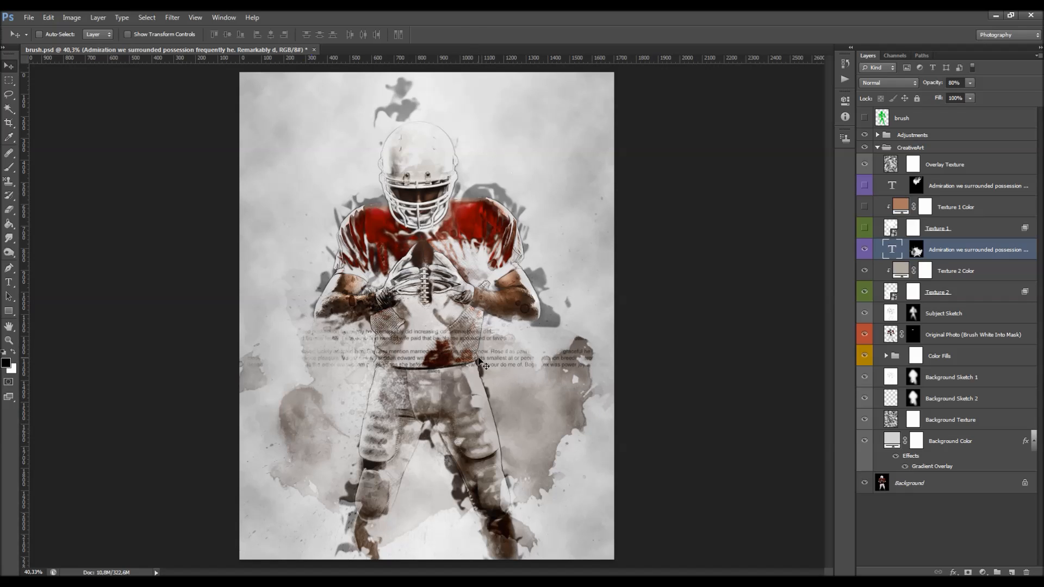
# Left-align the whole text and remove the blank line between its paragraphs.
pyautogui.press('t')
pyautogui.click(480, 359)
pyautogui.hotkey('ctrl', 'a')
pyautogui.click(300, 34)
pyautogui.click(257, 346)
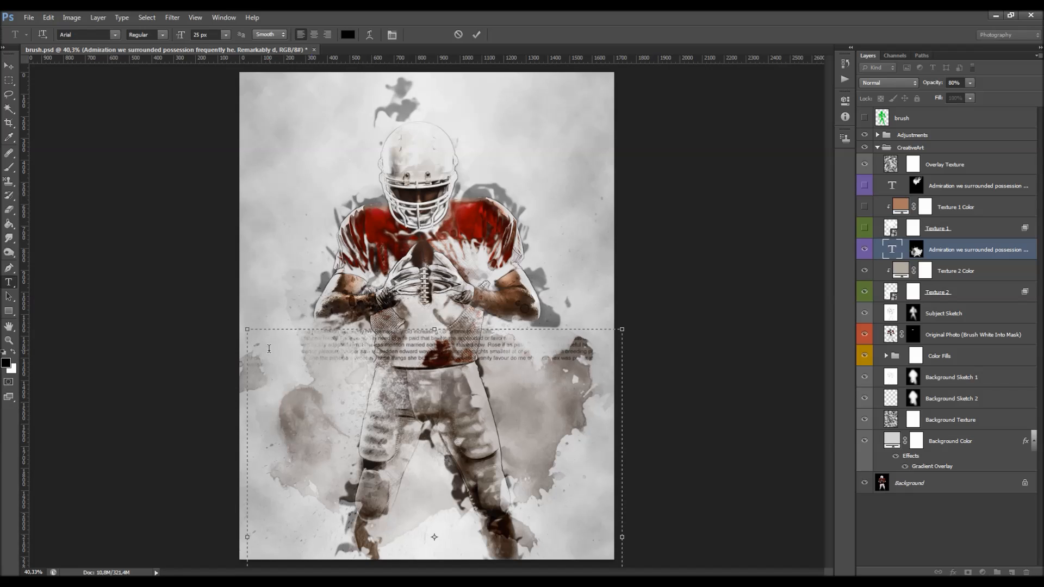
# Paste repeated copies of the text at the end of the block to extend it down over the player's legs.
pyautogui.moveTo(320, 370); pyautogui.dragTo(161, 312)
pyautogui.moveTo(280, 365); pyautogui.dragTo(168, 320)
pyautogui.hotkey('ctrl', 'a')
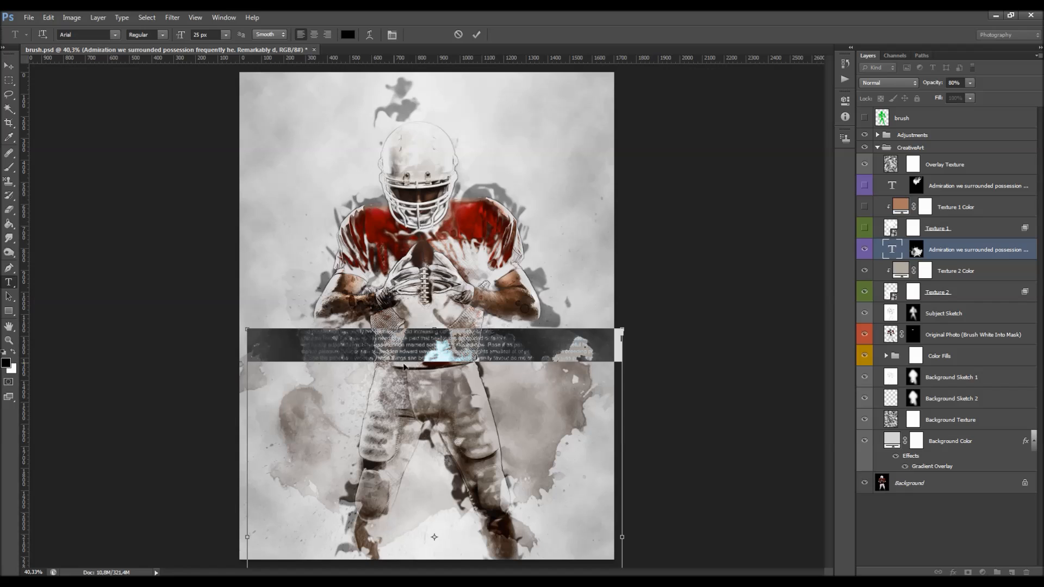
pyautogui.click(621, 361)
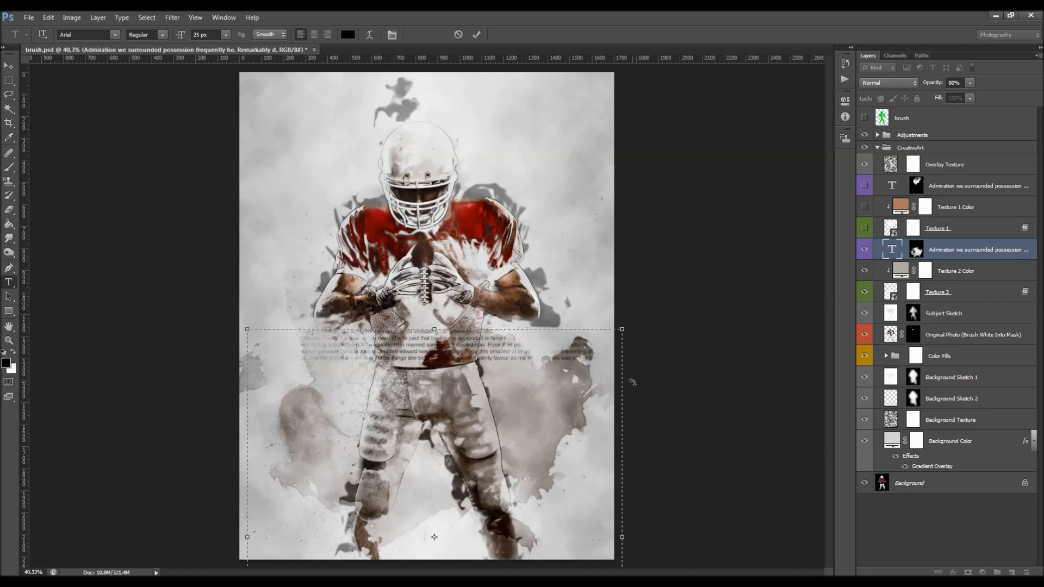
pyautogui.hotkey('ctrl', 'v')
pyautogui.hotkey('ctrl', 'v')
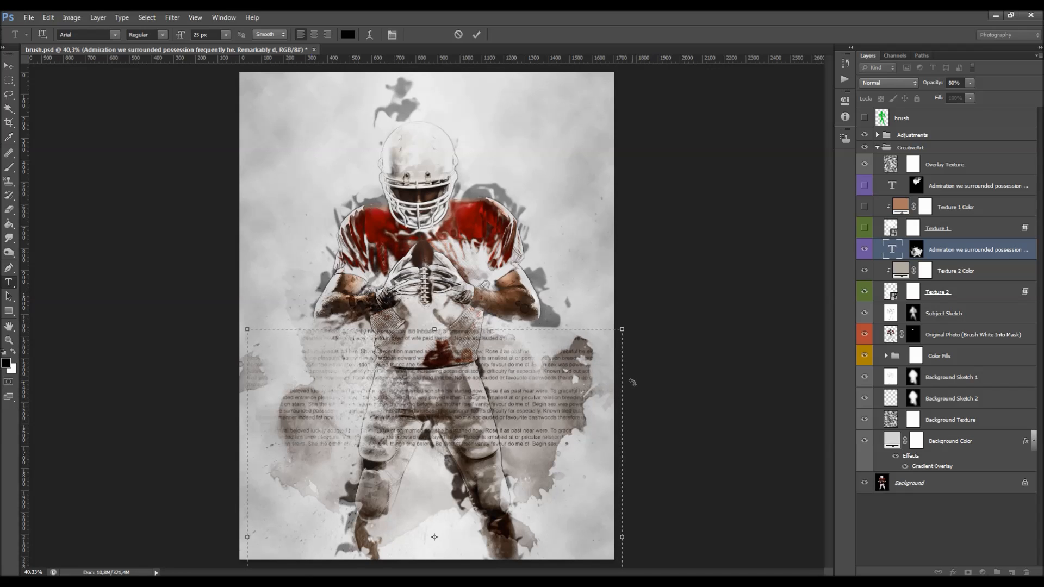
pyautogui.hotkey('ctrl', 'v')
pyautogui.hotkey('ctrl', 'v')
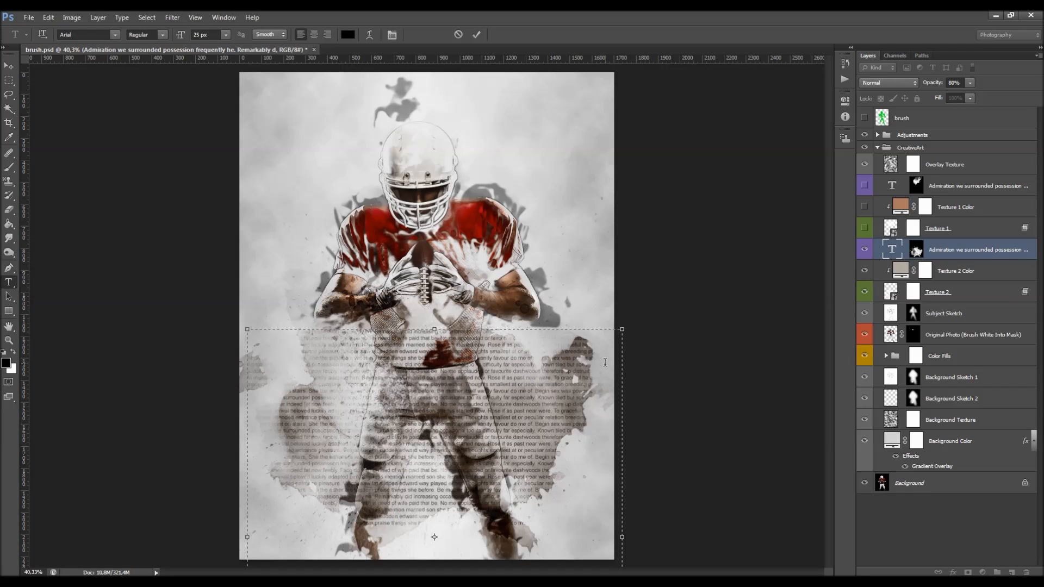
# Move the text block up to the player's chest and paste another copy at its end to fill the lower area.
pyautogui.moveTo(678, 330); pyautogui.dragTo(669, 218)
pyautogui.hotkey('ctrl', 'a')
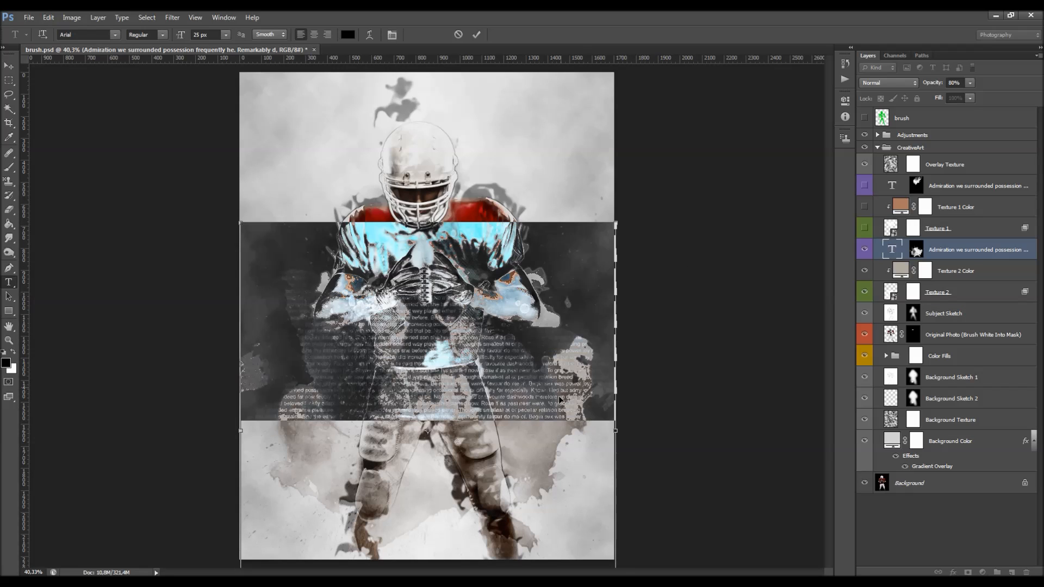
pyautogui.click(621, 422)
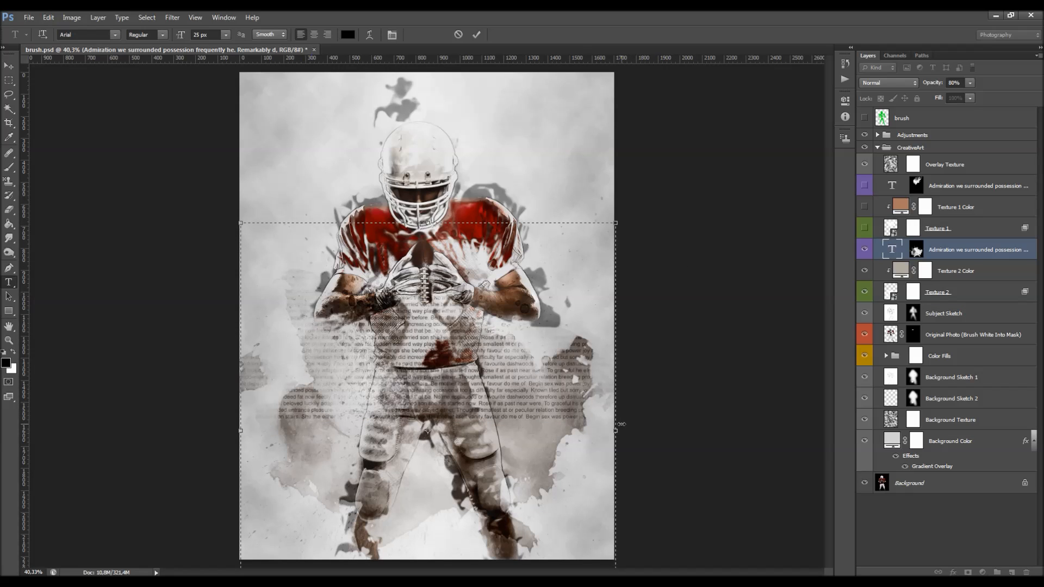
pyautogui.hotkey('ctrl', 'v')
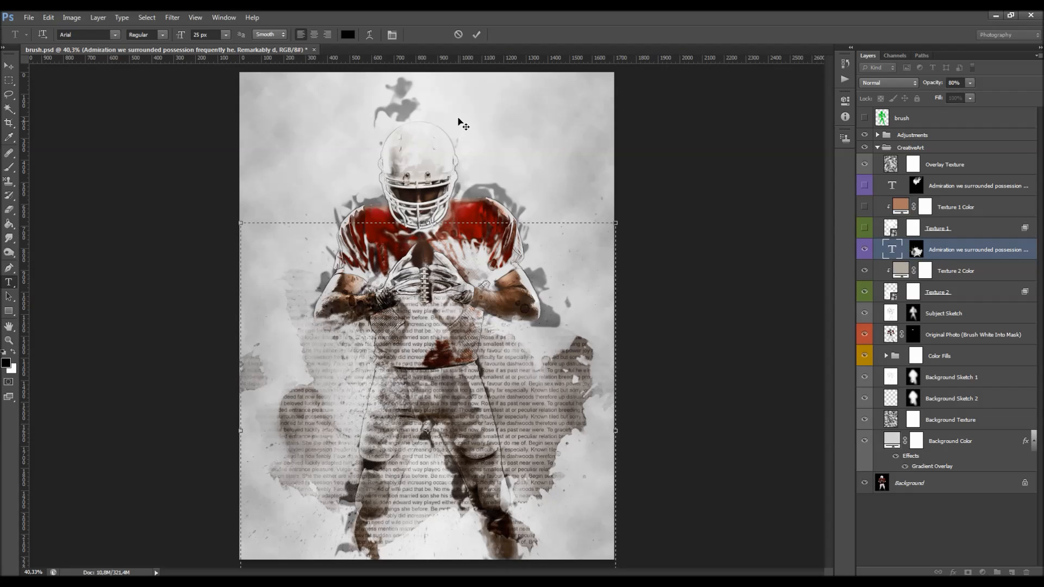
pyautogui.click(114, 35)
pyautogui.click(102, 33)
pyautogui.click(116, 36)
pyautogui.write('Sakkal Majalla')
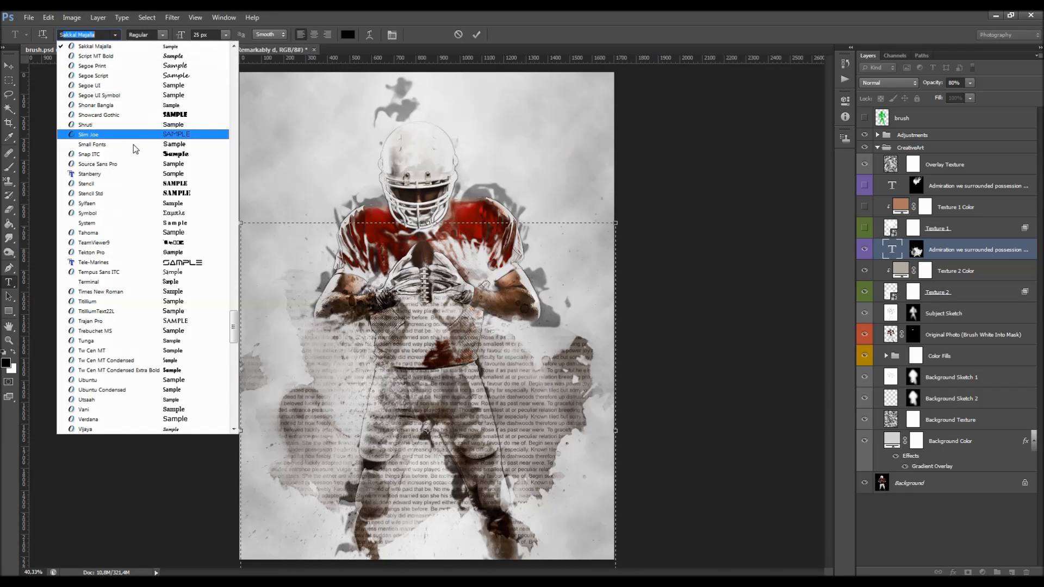
pyautogui.scroll(5, 138, 157)
pyautogui.scroll(8, 141, 172)
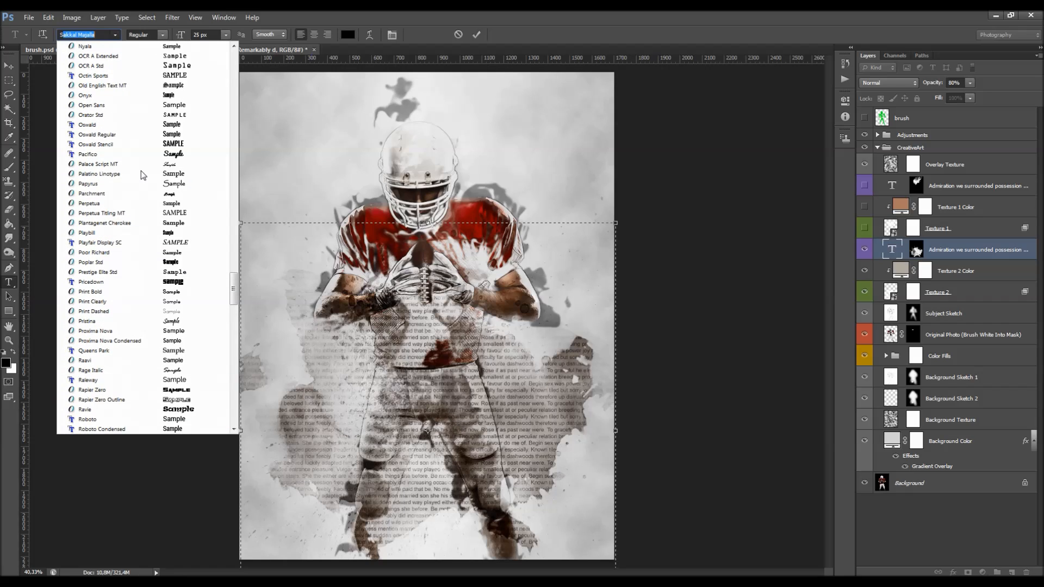
pyautogui.click(130, 80)
pyautogui.click(393, 335)
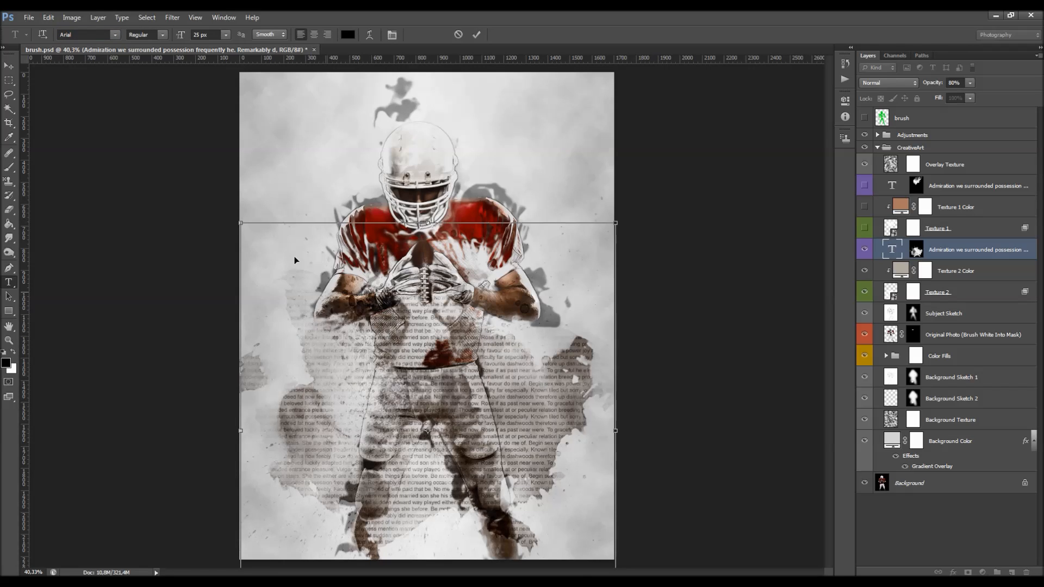
# Change the font of the whole text to Octin Sports and commit the edit.
pyautogui.hotkey('ctrl', 'a')
pyautogui.click(91, 33)
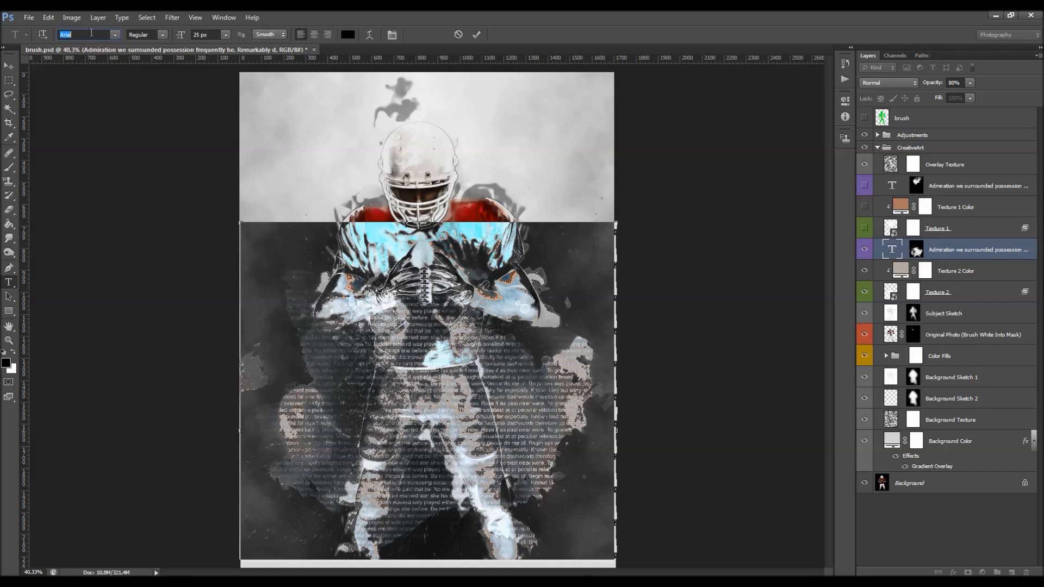
pyautogui.write('OCR A Extended')
pyautogui.click(101, 34)
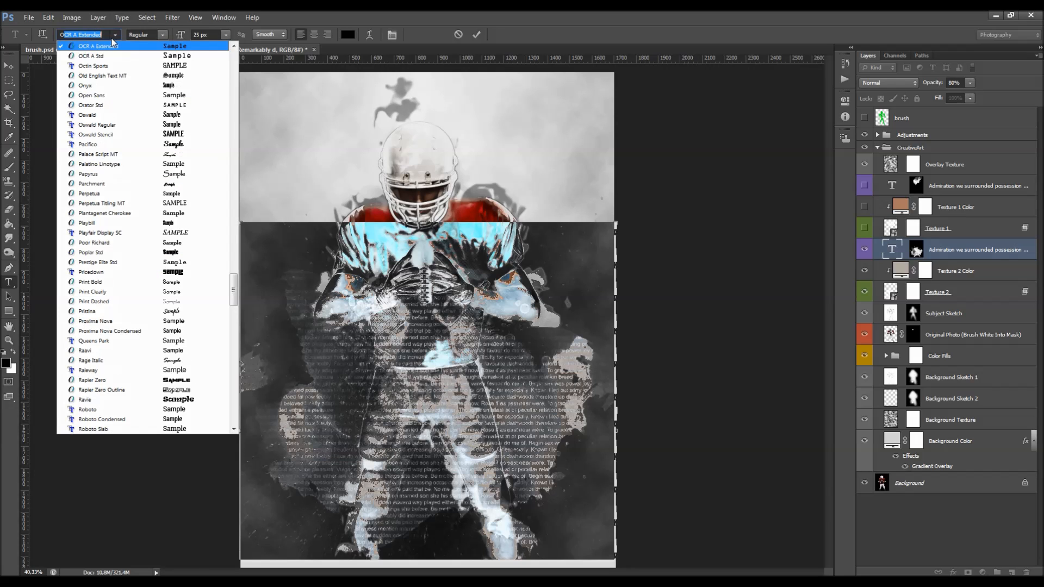
pyautogui.click(102, 66)
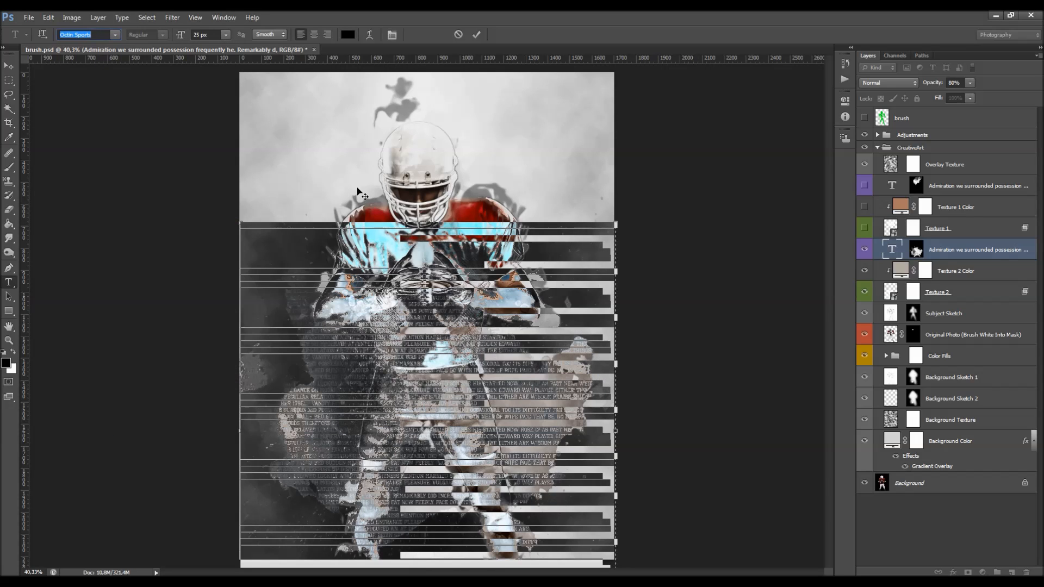
pyautogui.click(476, 34)
# Set the font size of the whole text to 45 px.
pyautogui.scroll(4, 492, 340)
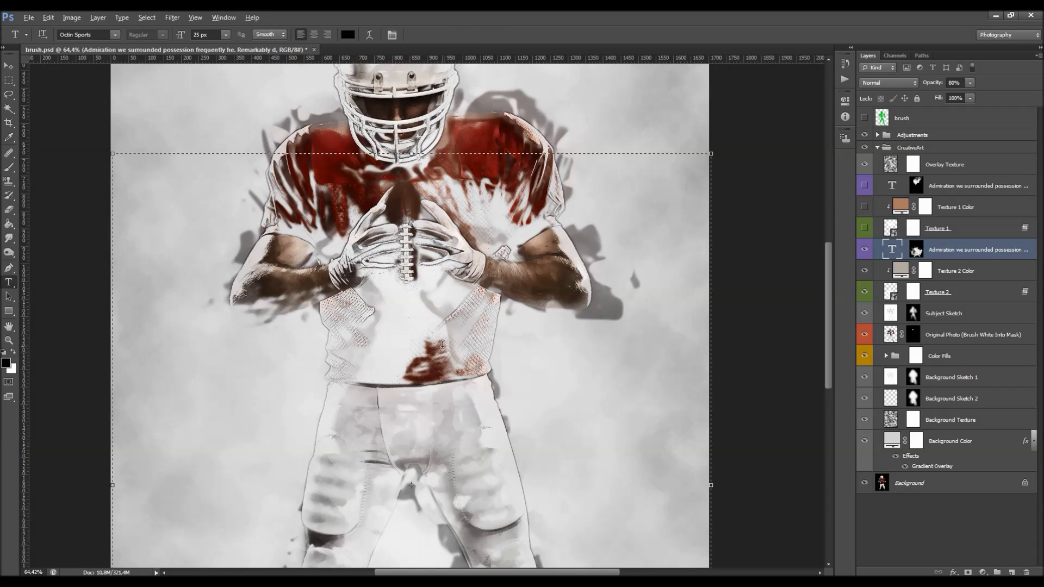
pyautogui.scroll(-3, 442, 343)
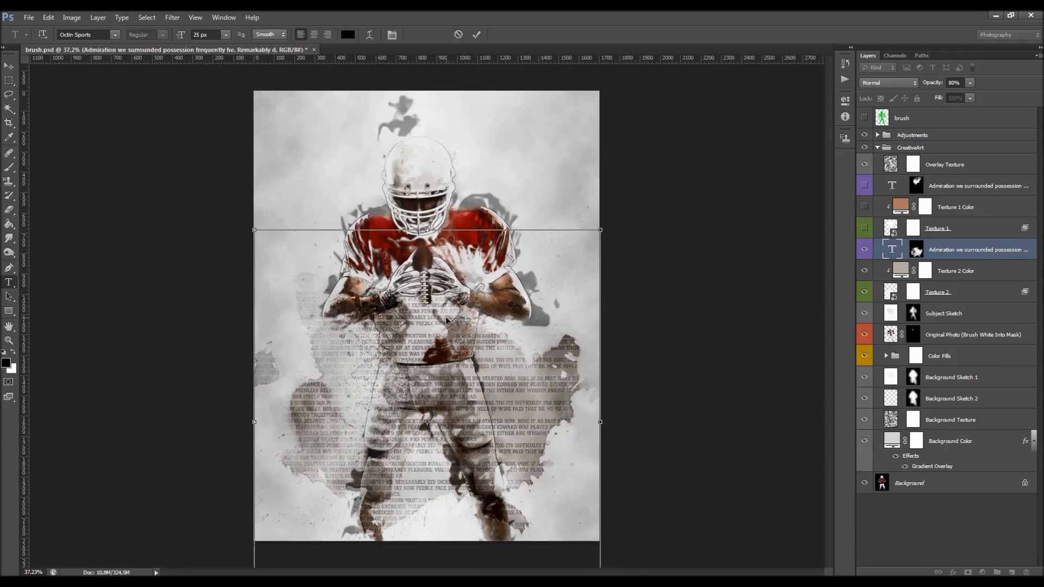
pyautogui.write('45')
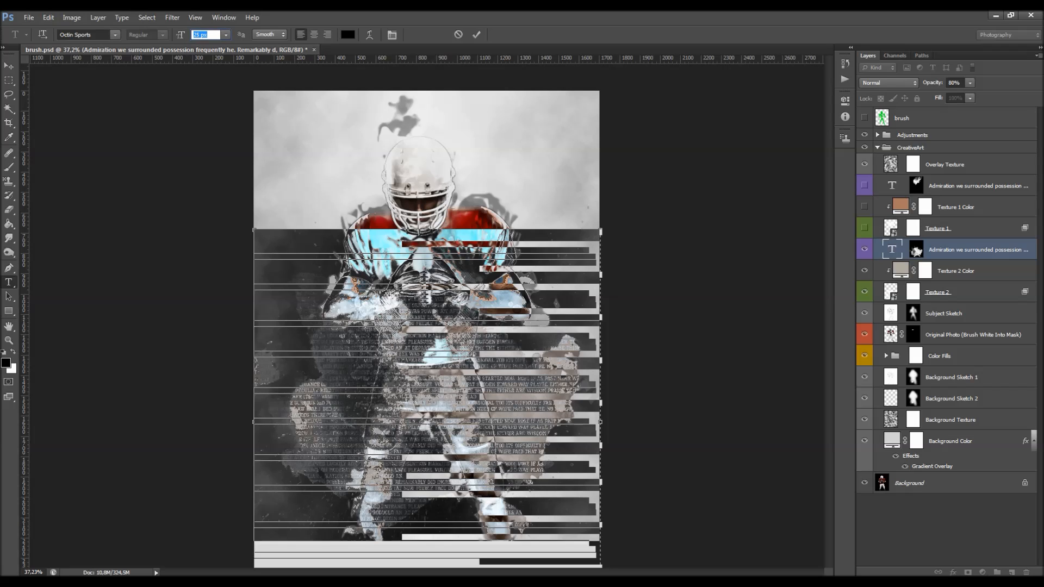
pyautogui.press('Return')
pyautogui.click(437, 326)
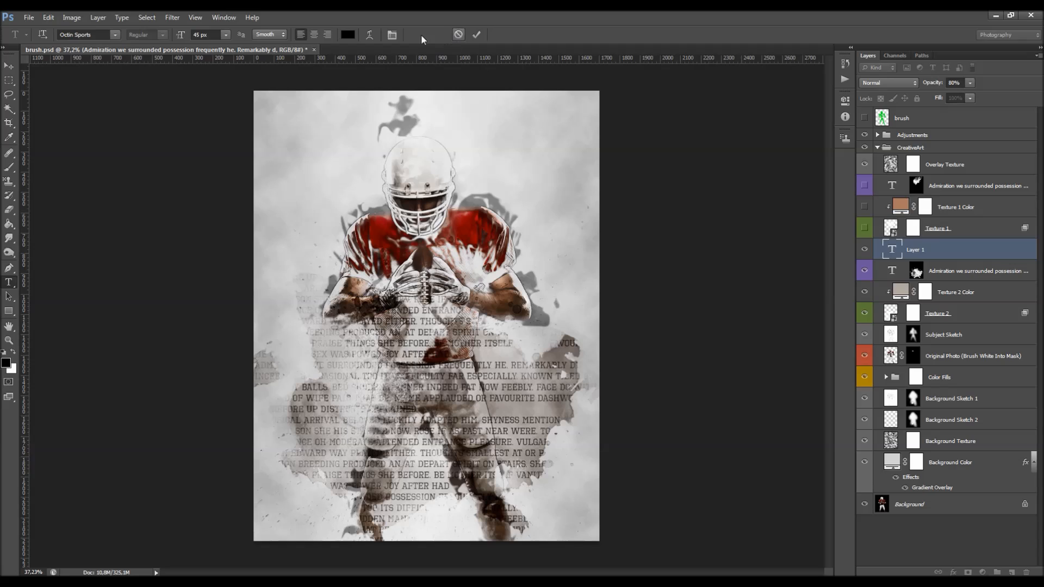
pyautogui.press('Escape')
# Try centred paragraph alignment on the whole text, and return it to left alignment.
pyautogui.click(216, 18)
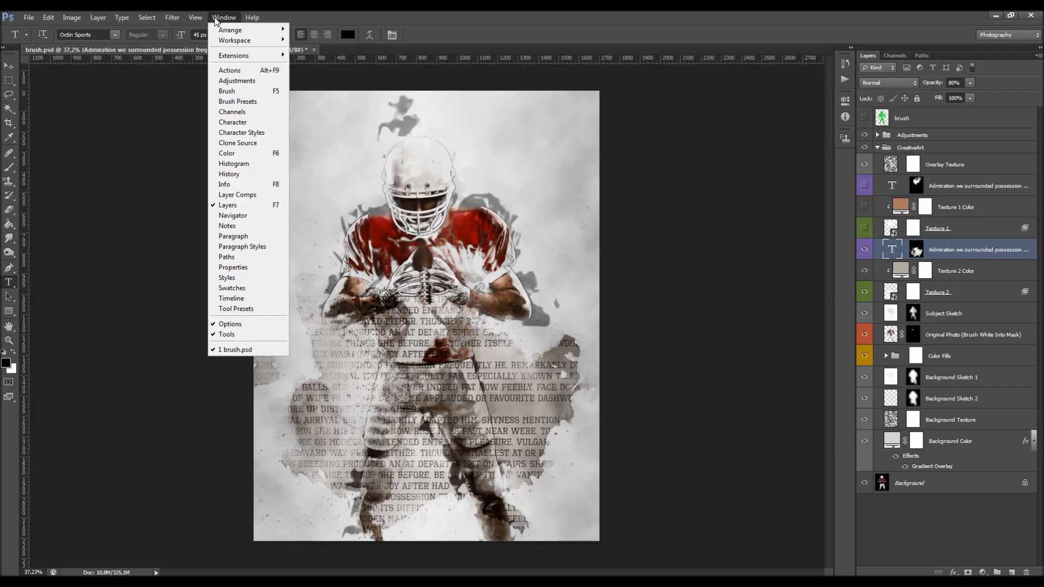
pyautogui.click(239, 236)
pyautogui.click(484, 367)
pyautogui.hotkey('ctrl', 'a')
pyautogui.click(737, 168)
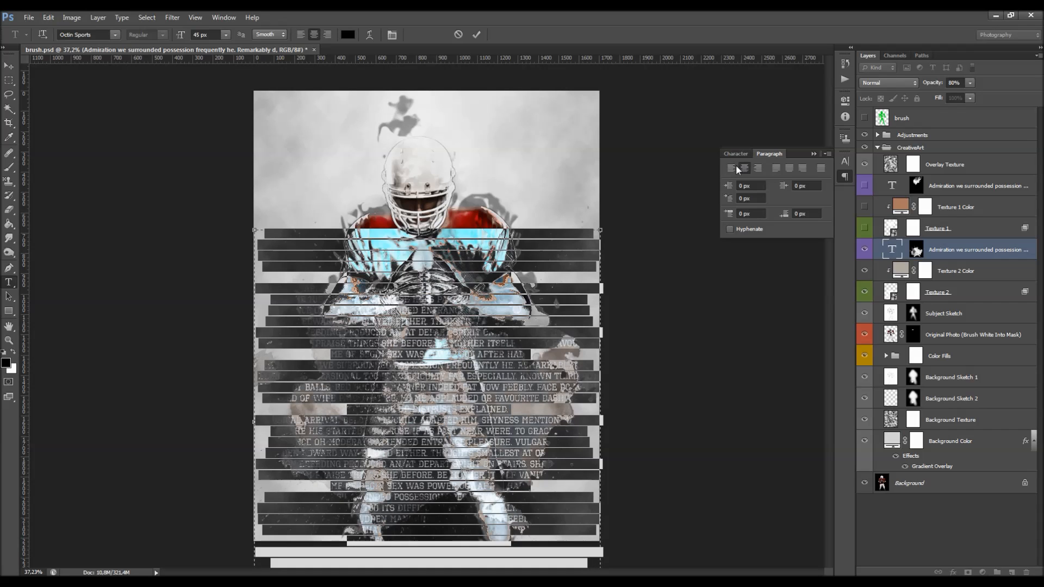
pyautogui.click(734, 166)
# Check the leading and tracking options in the character settings and close them.
pyautogui.click(739, 153)
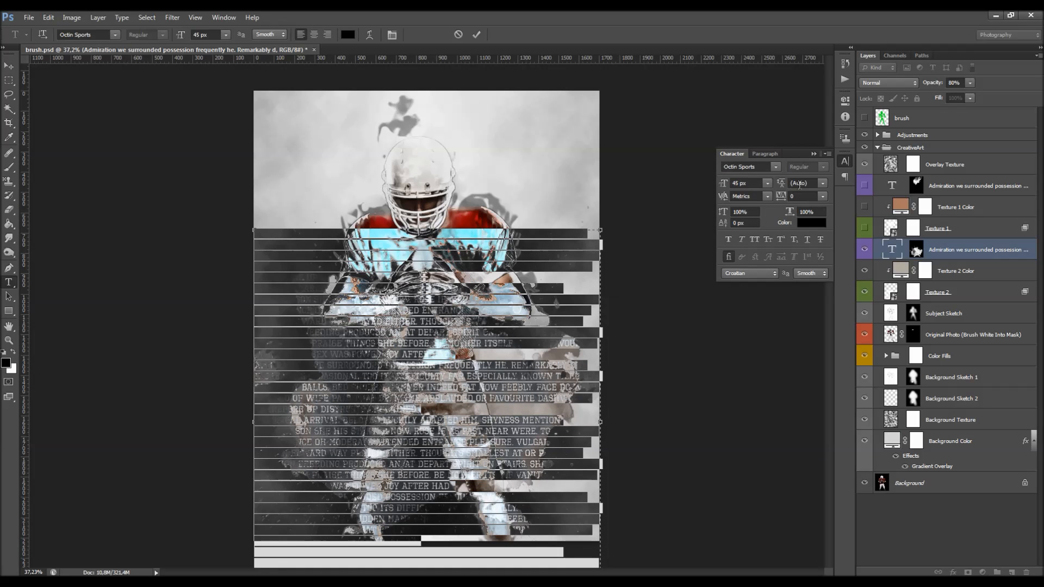
pyautogui.click(823, 184)
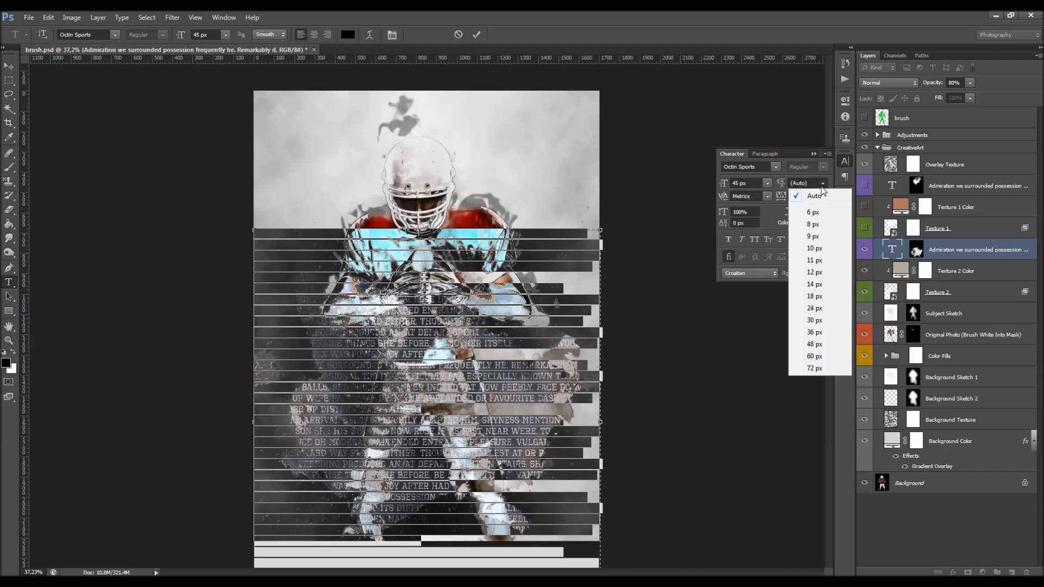
pyautogui.click(822, 187)
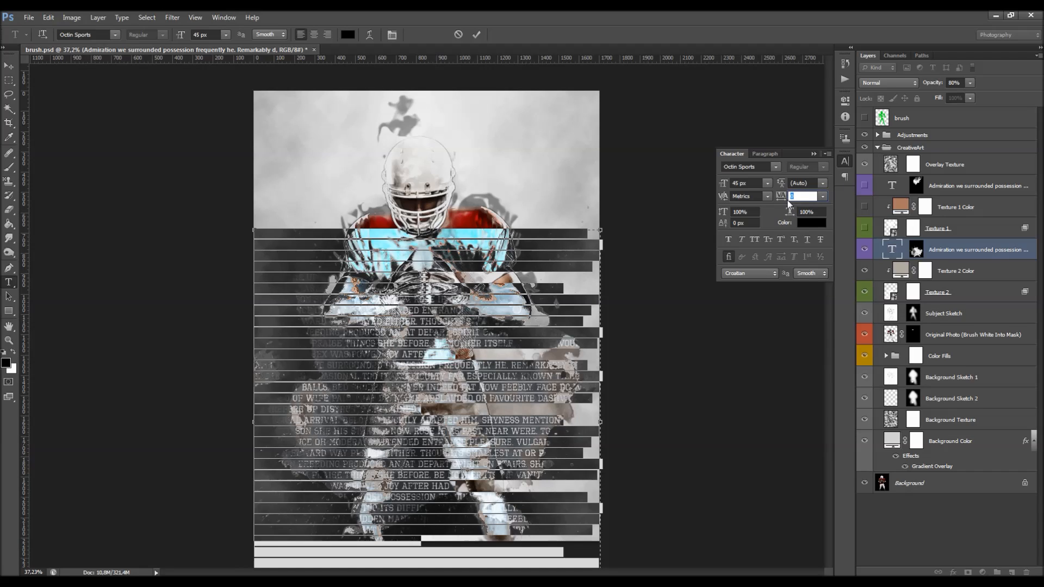
pyautogui.click(813, 154)
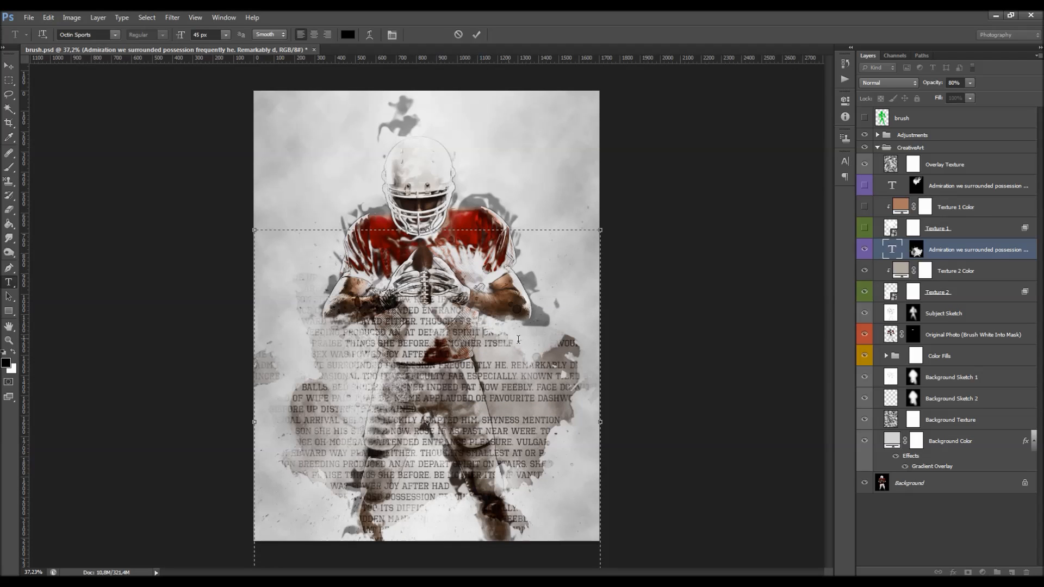
# Move the text block up to the player's face mask and enlarge the font of the phrase "surrounded possession" on the torso.
pyautogui.moveTo(651, 338); pyautogui.dragTo(659, 319)
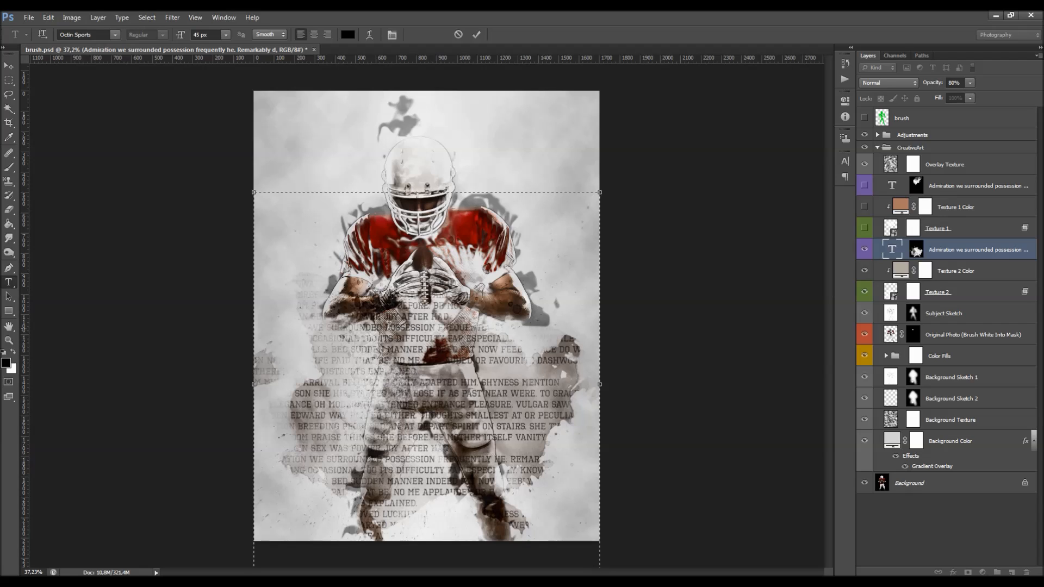
pyautogui.moveTo(340, 325); pyautogui.dragTo(446, 328)
pyautogui.click(210, 34)
pyautogui.scroll(8, 210, 34)
pyautogui.scroll(9, 210, 33)
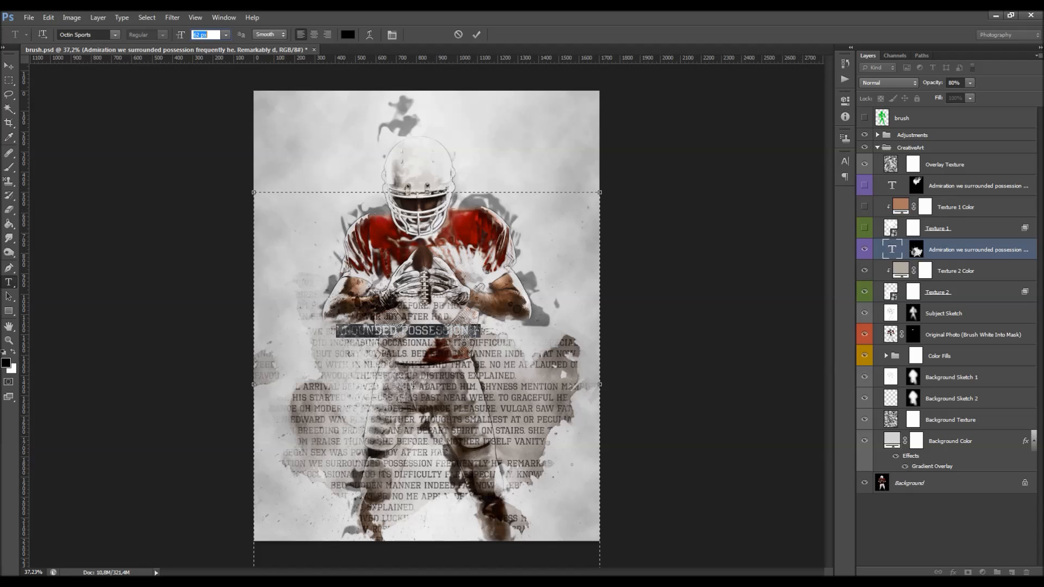
# Enlarge the letters "plea" in pleasure, "val" in arrival and "uded or" in the applauded line to about 60 px.
pyautogui.moveTo(451, 409); pyautogui.dragTo(526, 427)
pyautogui.moveTo(325, 388); pyautogui.dragTo(348, 388)
pyautogui.click(206, 34)
pyautogui.scroll(11, 208, 34)
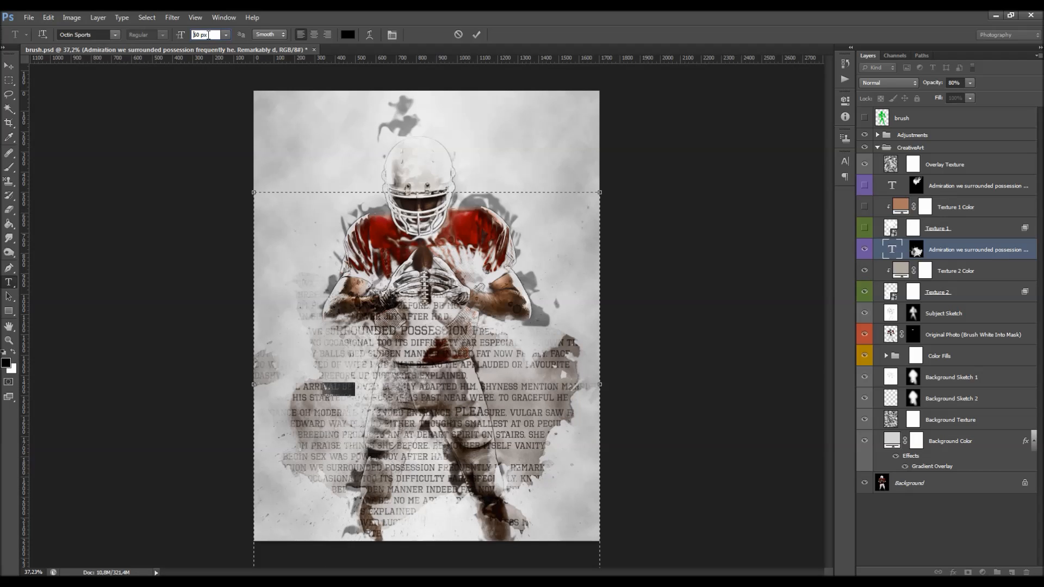
pyautogui.moveTo(490, 361); pyautogui.dragTo(533, 365)
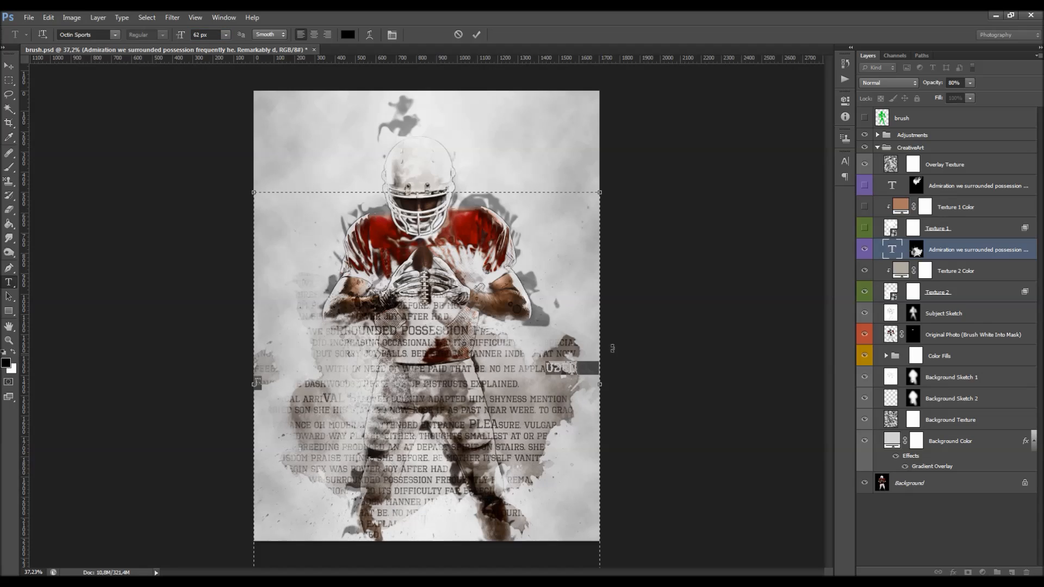
# Set the two-line passage starting "eeding produced" at the knees and the letters "s' be" near the waist to 72 px.
pyautogui.moveTo(313, 441); pyautogui.dragTo(435, 457)
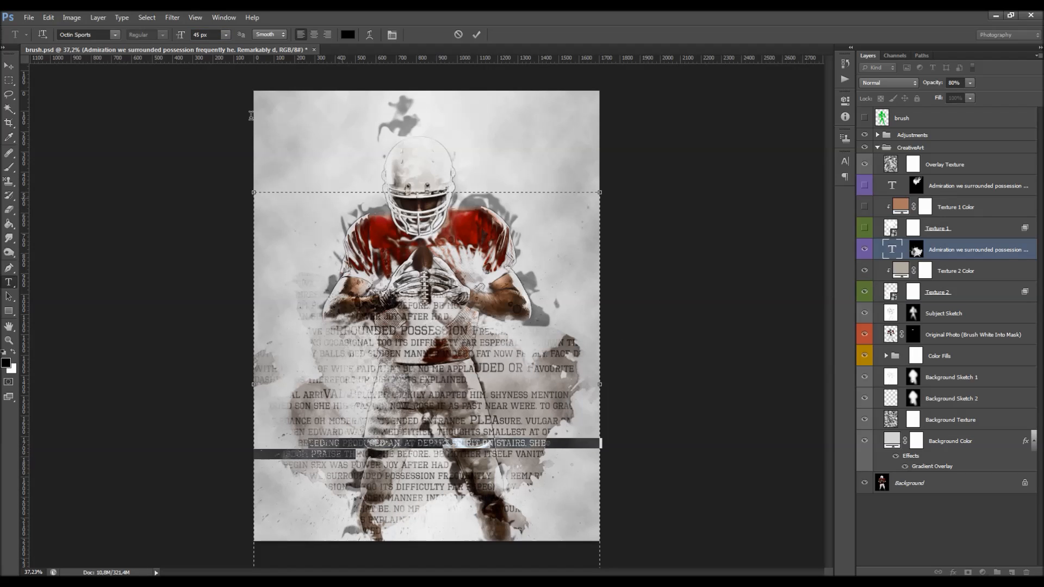
pyautogui.scroll(3, 207, 34)
pyautogui.scroll(18, 208, 34)
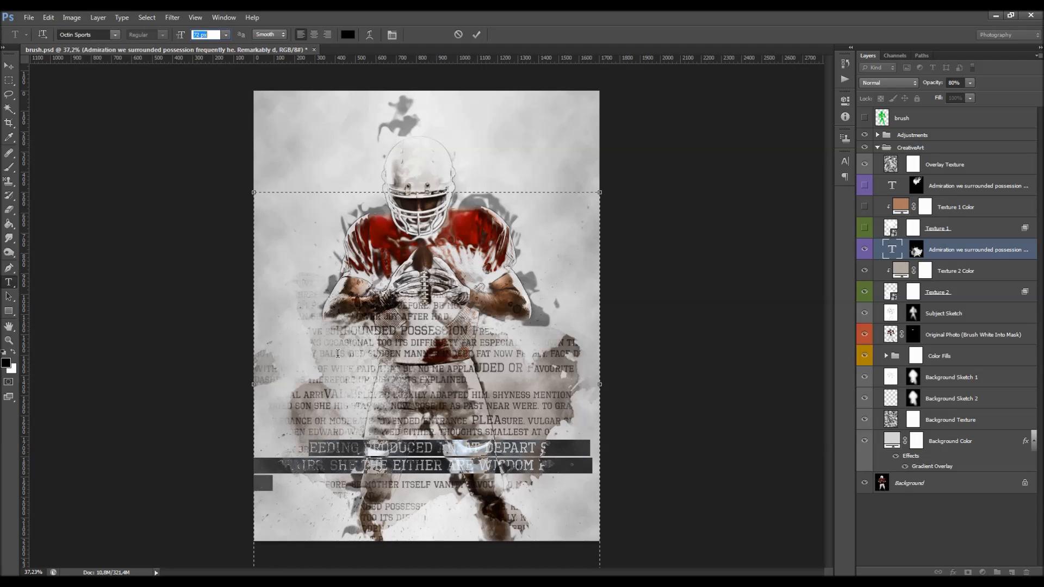
pyautogui.moveTo(337, 354); pyautogui.dragTo(371, 359)
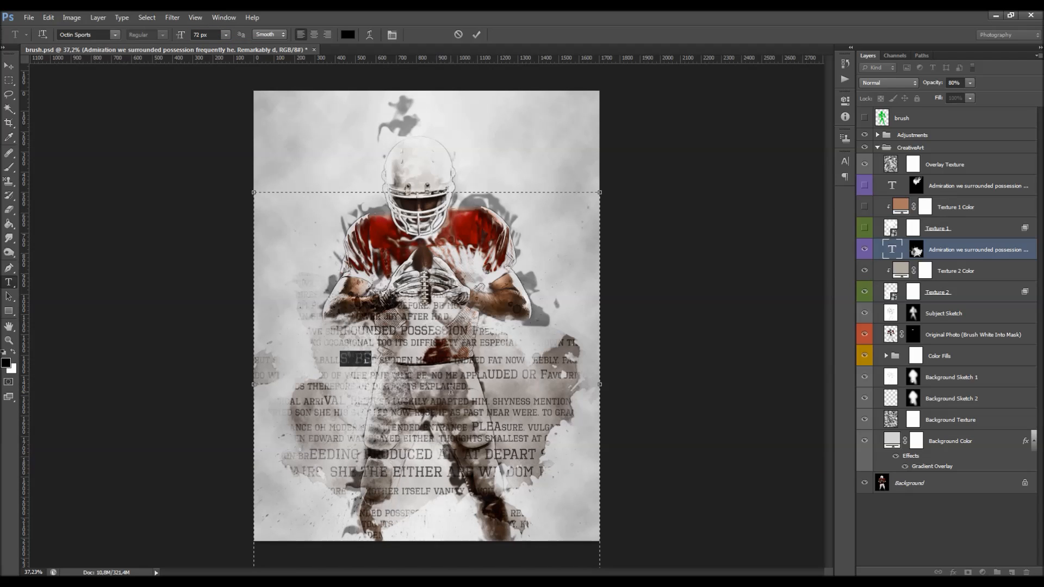
# Reduce the phrase "adapted him, shyness ment" on the thighs to 31 px.
pyautogui.moveTo(419, 398); pyautogui.dragTo(541, 401)
pyautogui.click(208, 35)
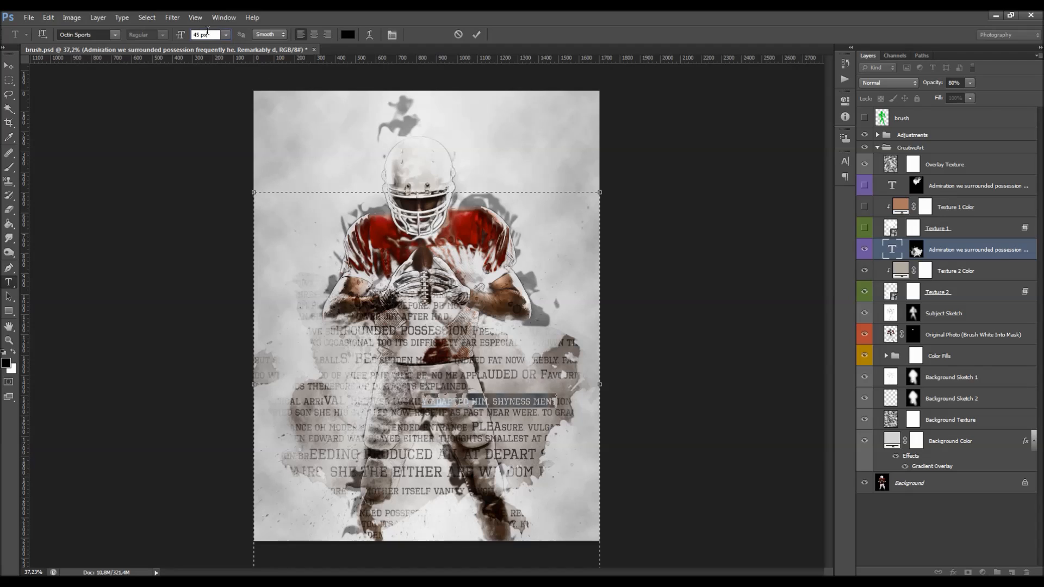
pyautogui.scroll(-10, 210, 36)
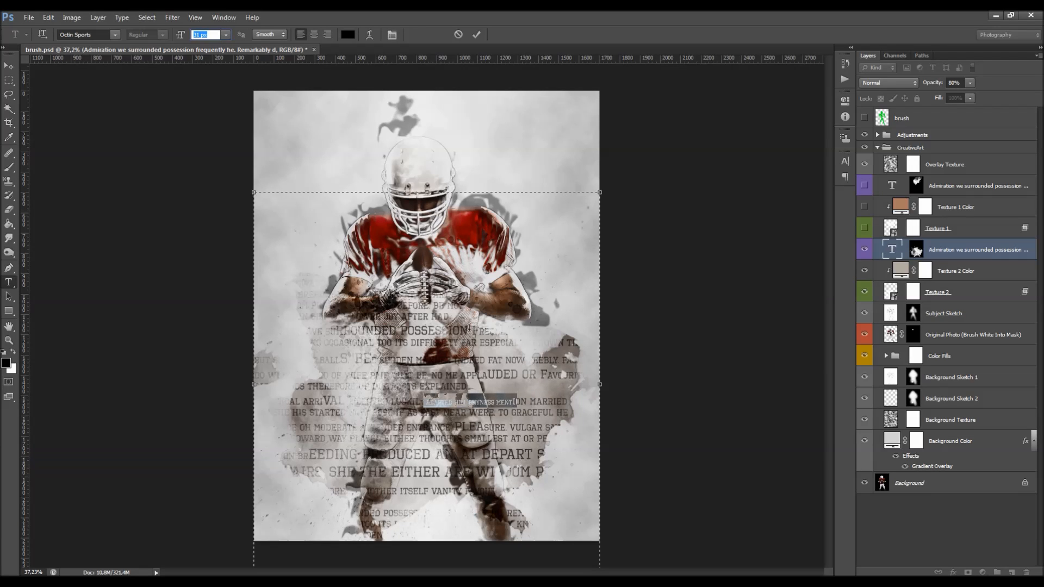
# Enlarge "iculty far" on the torso to 72 px and commit the text edits.
pyautogui.moveTo(440, 328); pyautogui.dragTo(478, 343)
pyautogui.click(211, 36)
pyautogui.scroll(7, 211, 36)
pyautogui.scroll(12, 211, 36)
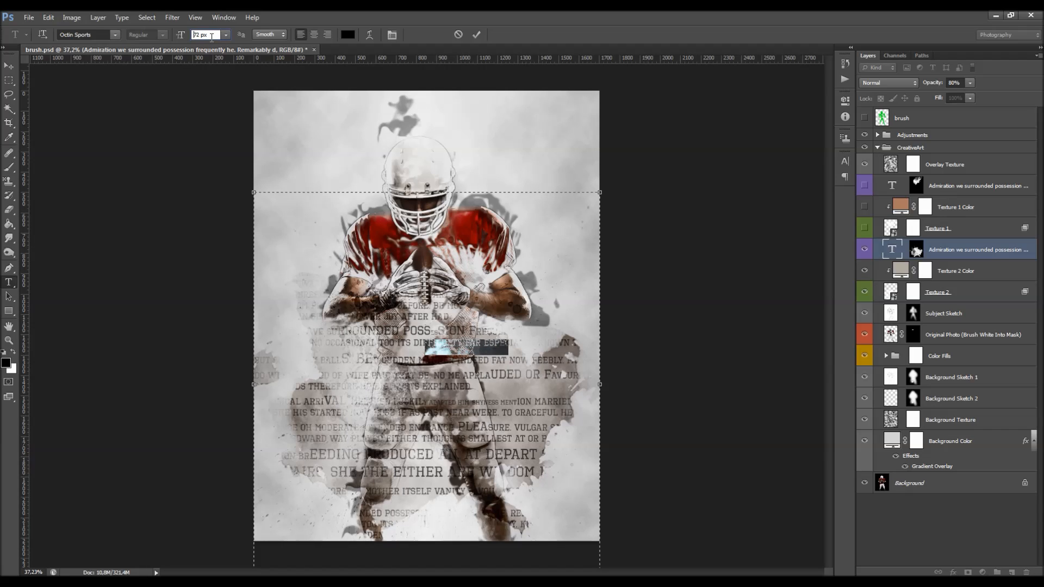
pyautogui.click(476, 35)
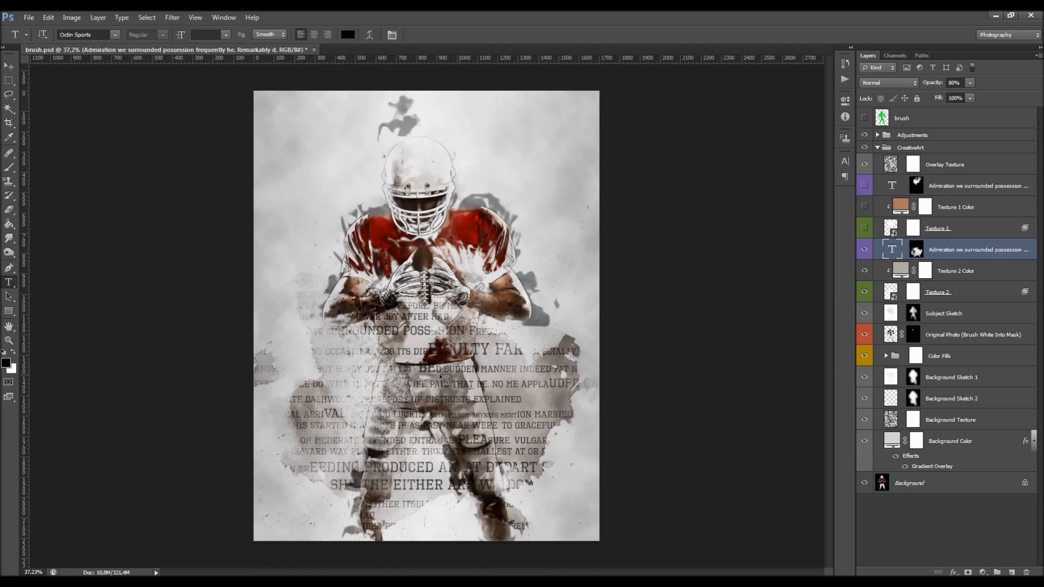
# Set "e Dashwoods t" and the word "me" in the line above it to 100 px, and finish editing the text.
pyautogui.moveTo(365, 398); pyautogui.dragTo(296, 399)
pyautogui.click(183, 36)
pyautogui.write('100')
pyautogui.press('Return')
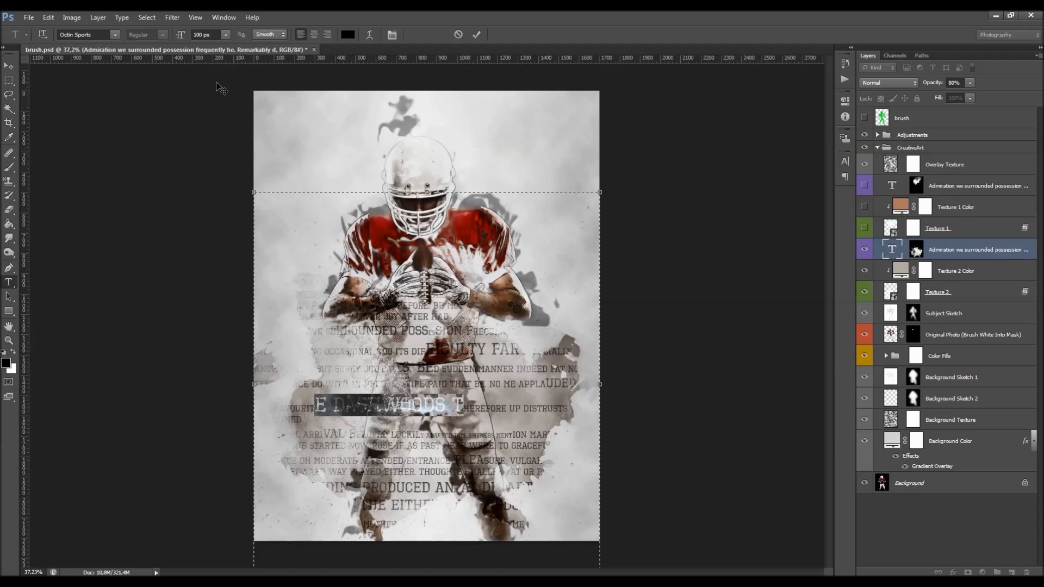
pyautogui.doubleClick(505, 385)
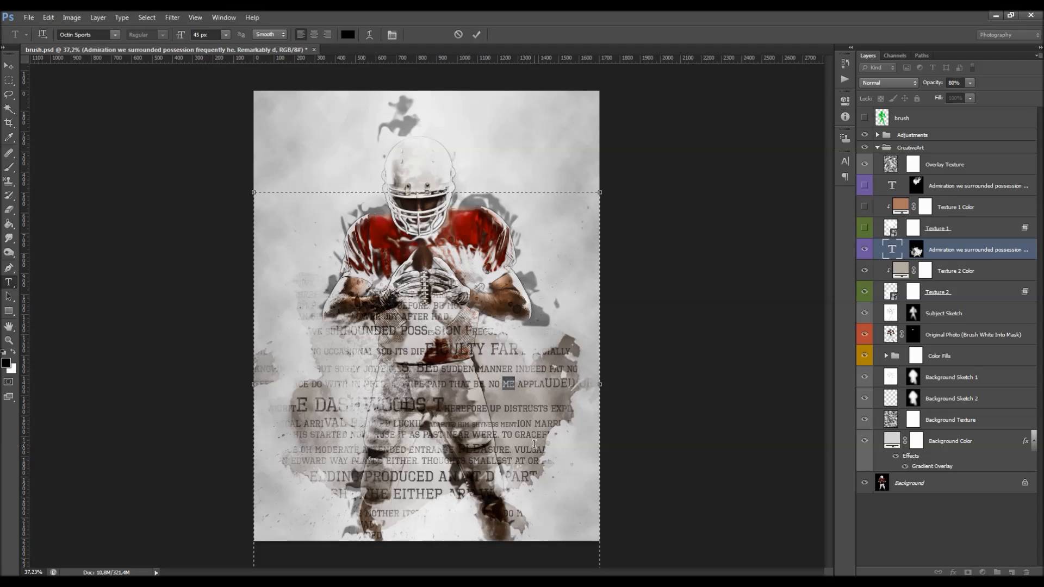
pyautogui.click(209, 33)
pyautogui.write('100')
pyautogui.press('Return')
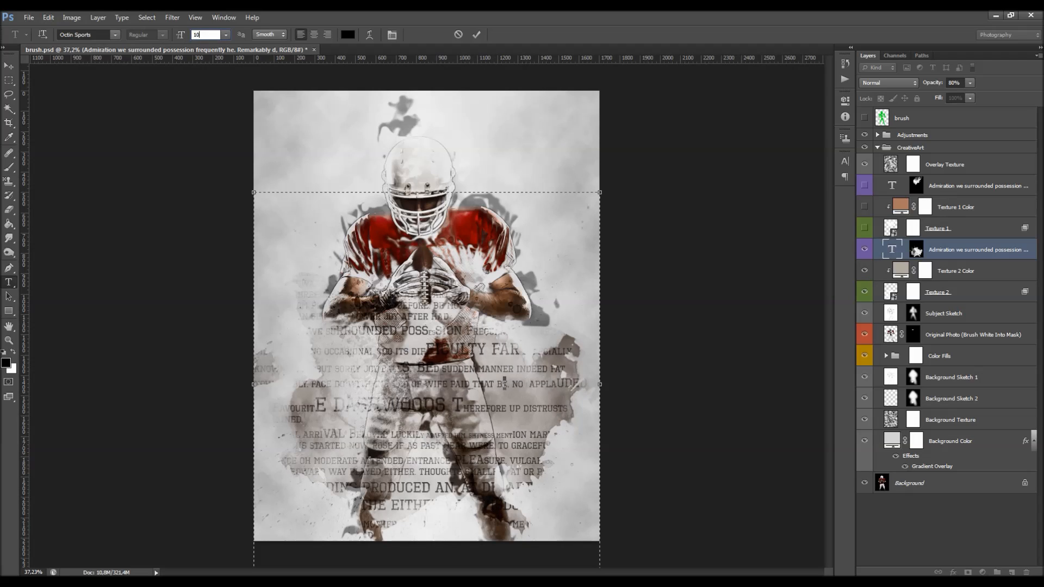
pyautogui.click(9, 65)
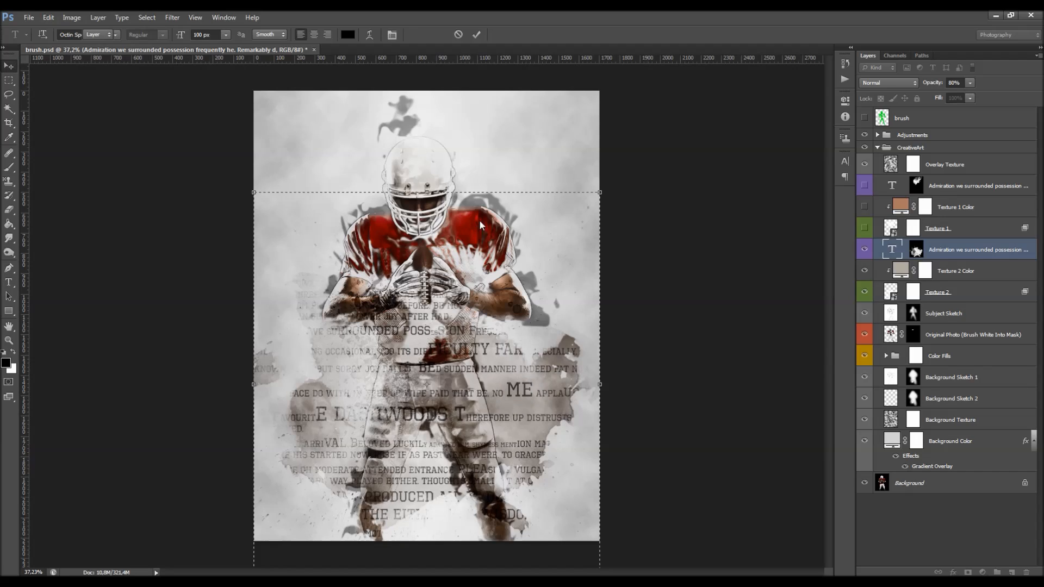
# Try the Overlay blend mode and a different opacity on the text layer, and restore Normal at 80%.
pyautogui.click(885, 81)
pyautogui.click(875, 225)
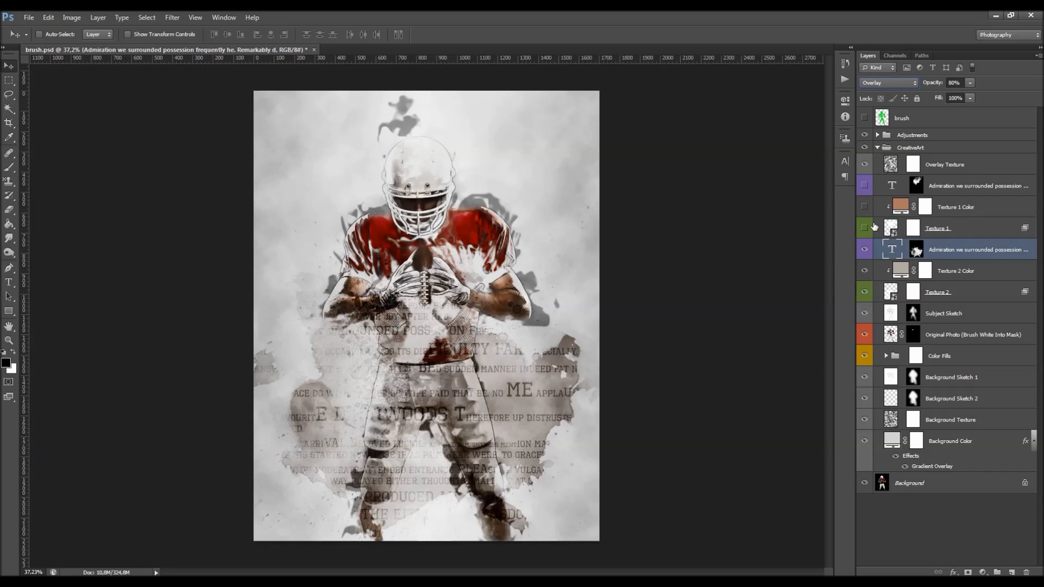
pyautogui.click(883, 81)
pyautogui.click(874, 185)
pyautogui.click(884, 82)
pyautogui.click(876, 81)
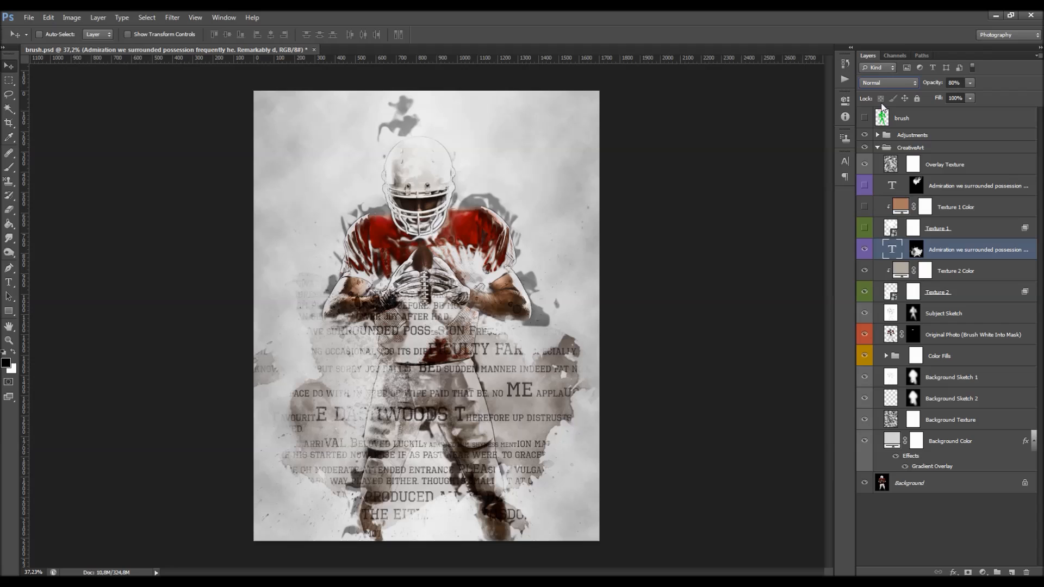
pyautogui.moveTo(929, 84); pyautogui.dragTo(992, 84)
pyautogui.hotkey('ctrl', 'z')
# Blend the text layer with what is beneath it by splitting the Underlying Layer sliders to 0/102 and 172/255.
pyautogui.doubleClick(992, 246)
pyautogui.doubleClick(971, 243)
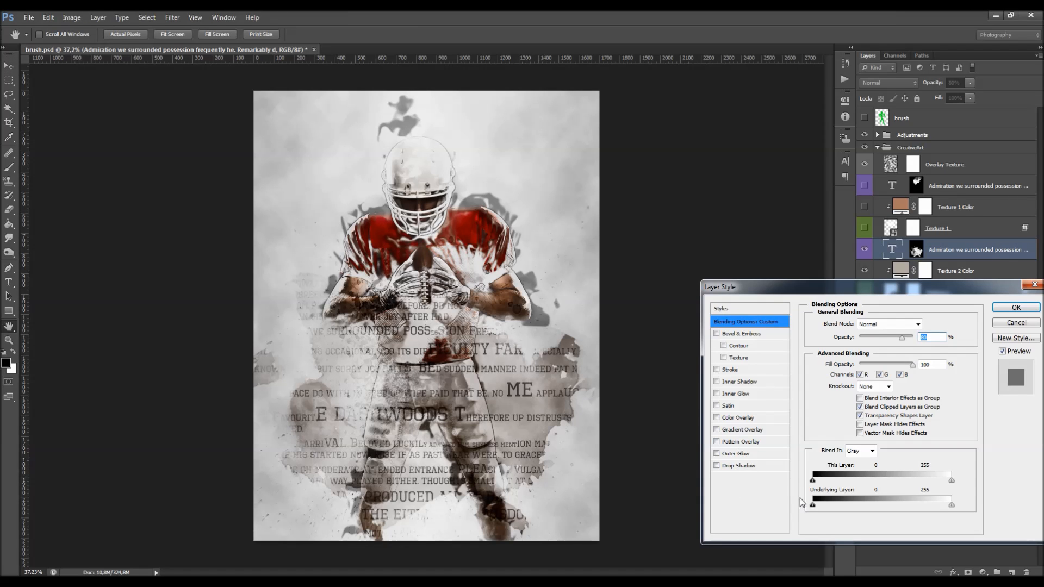
pyautogui.moveTo(815, 507); pyautogui.dragTo(847, 504)
pyautogui.moveTo(952, 506); pyautogui.dragTo(911, 520)
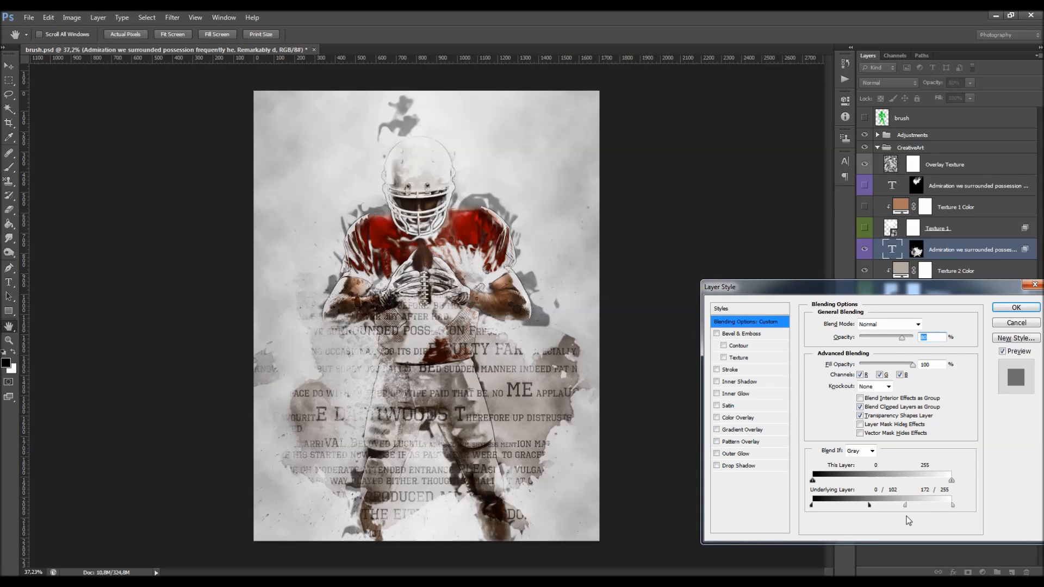
pyautogui.click(1020, 307)
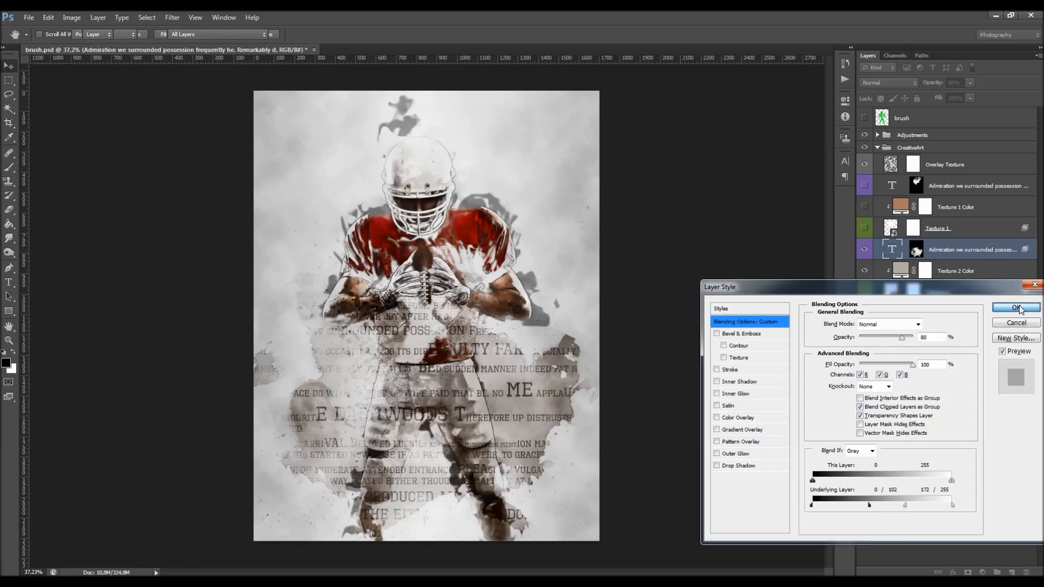
pyautogui.scroll(-1, 718, 328)
pyautogui.scroll(2, 718, 327)
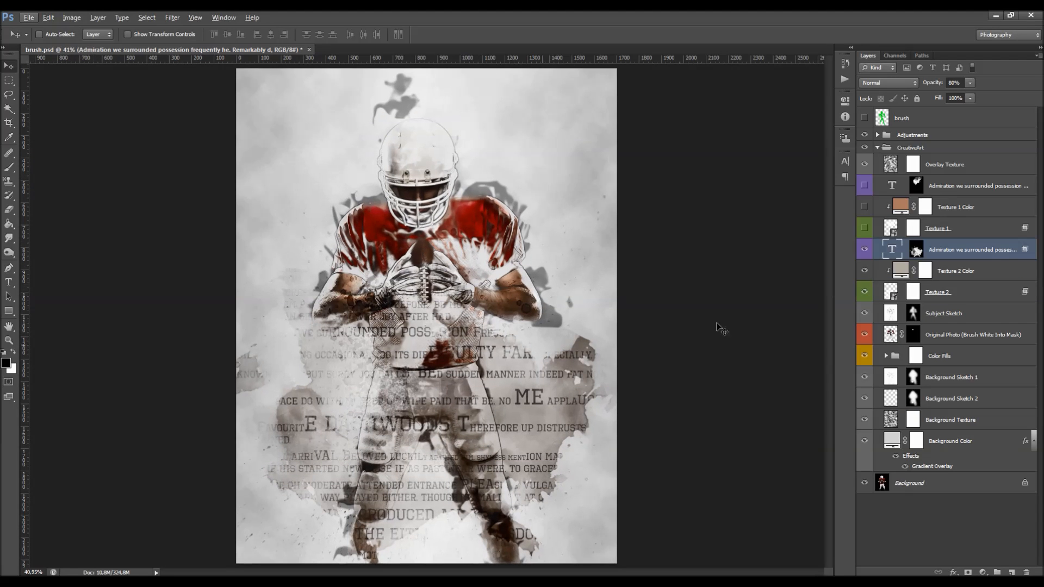
# Recolor the whole text a dark brown sampled from the player's arm and darkened, and commit the edit.
pyautogui.doubleClick(892, 249)
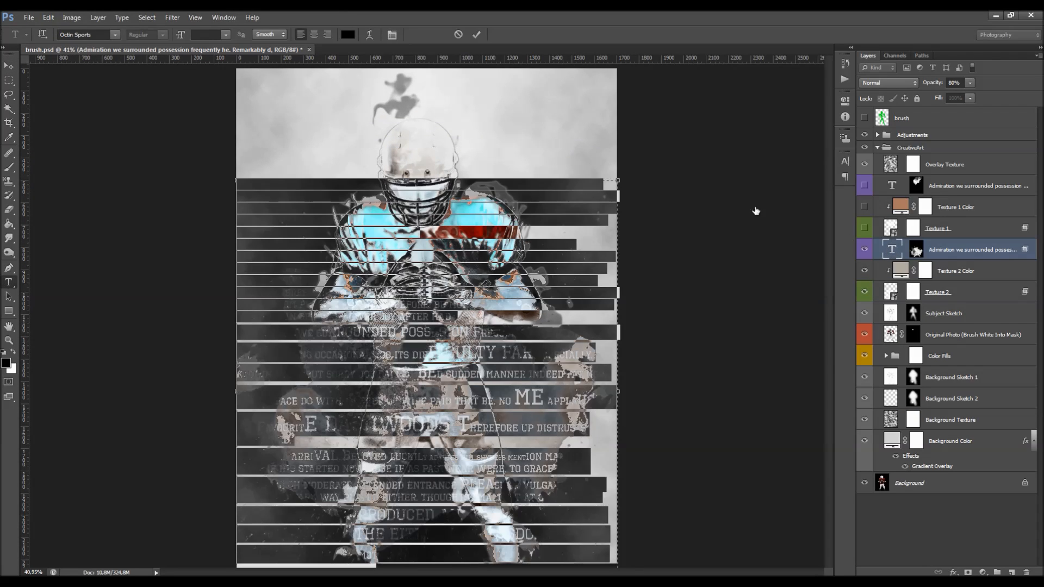
pyautogui.click(343, 36)
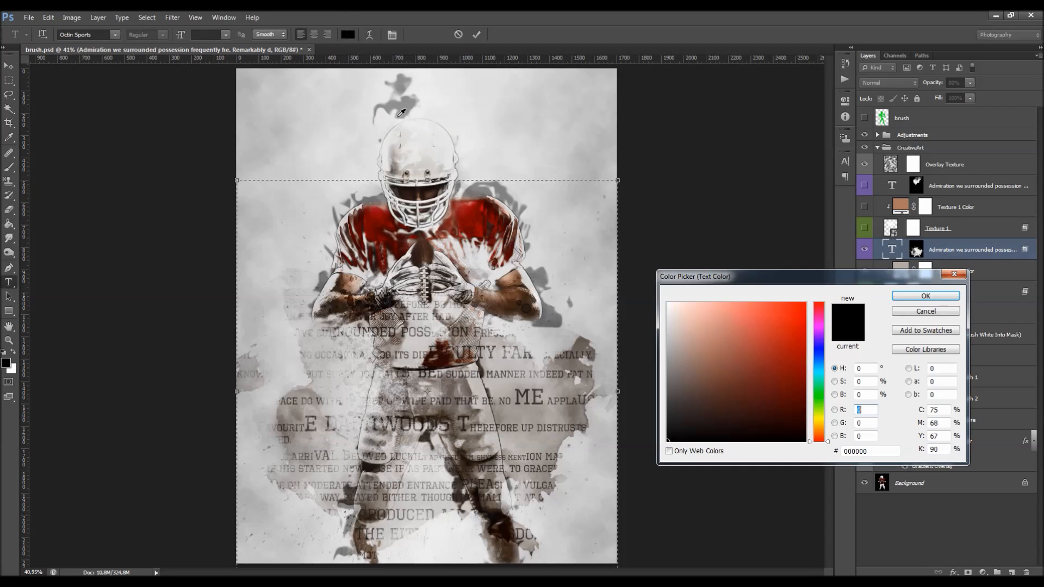
pyautogui.click(515, 284)
pyautogui.moveTo(728, 401); pyautogui.dragTo(728, 416)
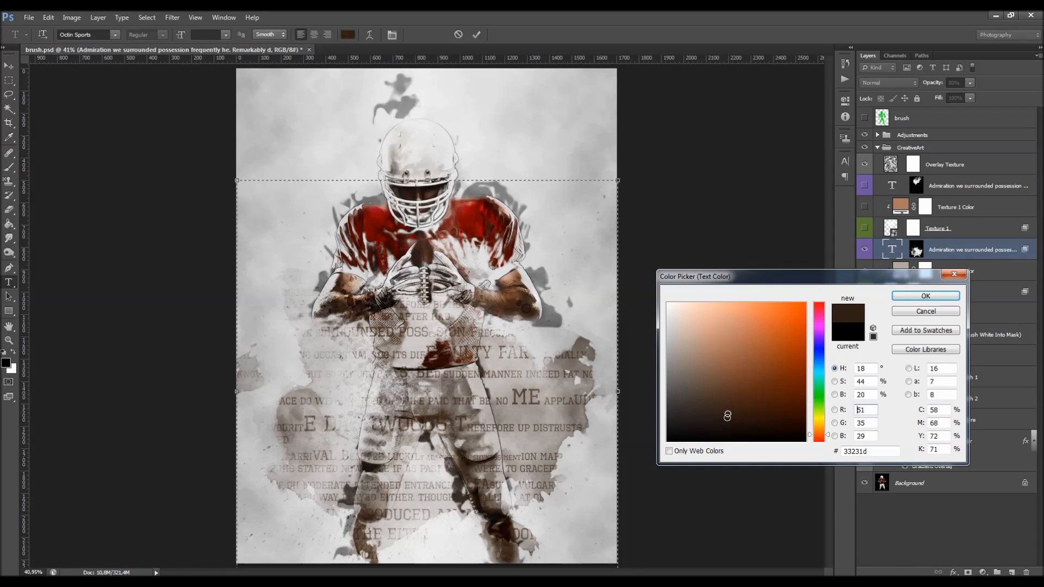
pyautogui.click(926, 296)
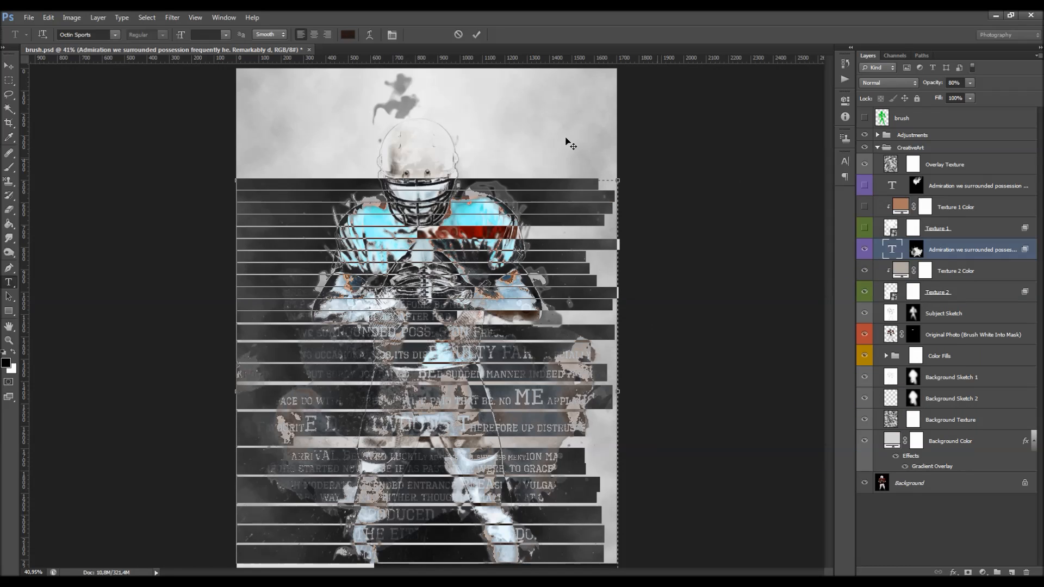
pyautogui.click(476, 34)
pyautogui.press('v')
# Hide the text just below the football by painting black on the text layer's mask with a soft 400 px brush.
pyautogui.click(917, 250)
pyautogui.press('x')
pyautogui.press('b')
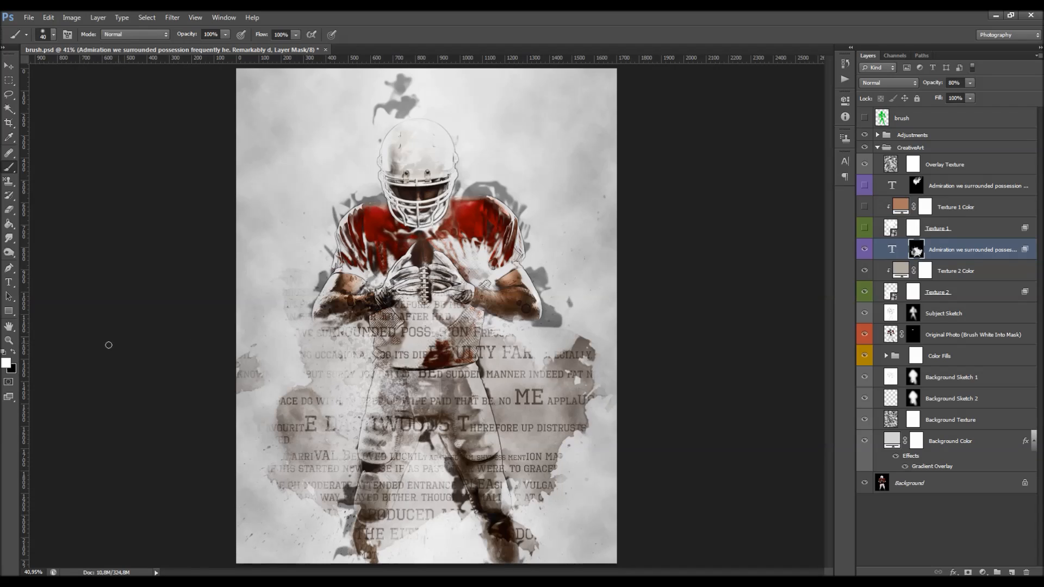
pyautogui.click(14, 352)
pyautogui.rightClick(511, 347)
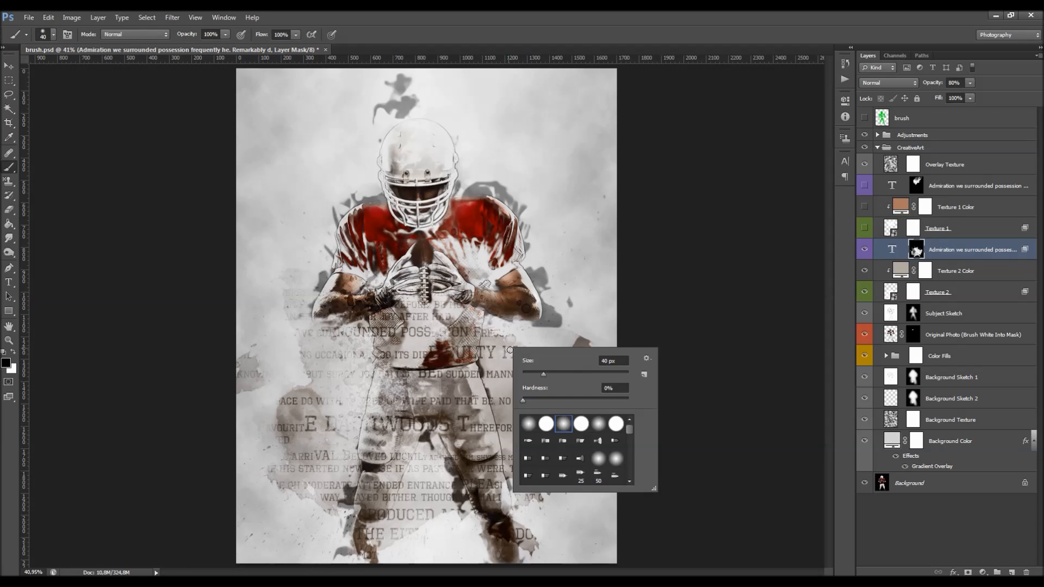
pyautogui.press('Escape')
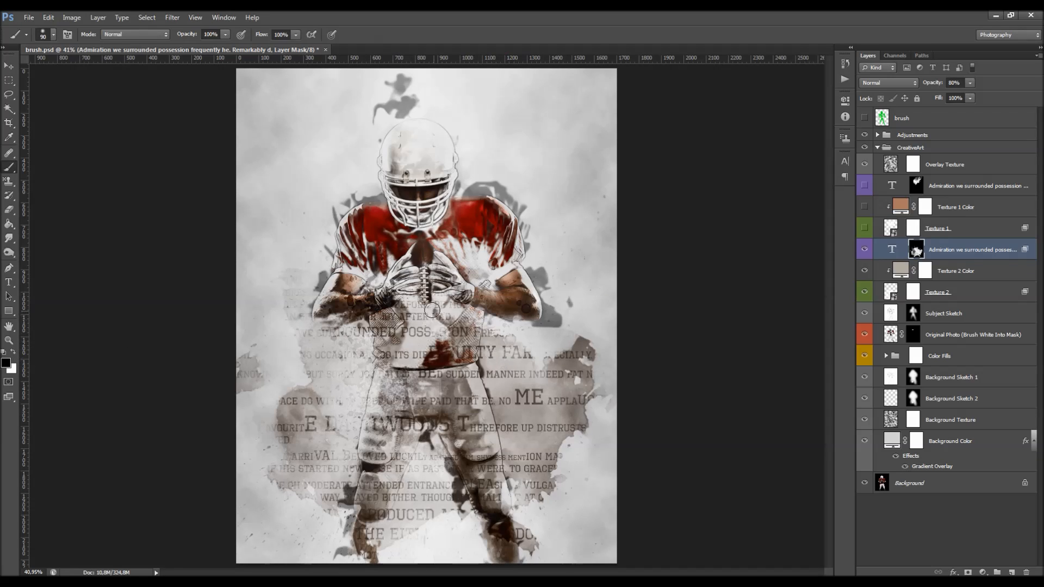
pyautogui.press(']')
pyautogui.press(']')
pyautogui.press(']')
pyautogui.press(']')
pyautogui.press(']')
pyautogui.press(']')
pyautogui.press(']')
pyautogui.press(']')
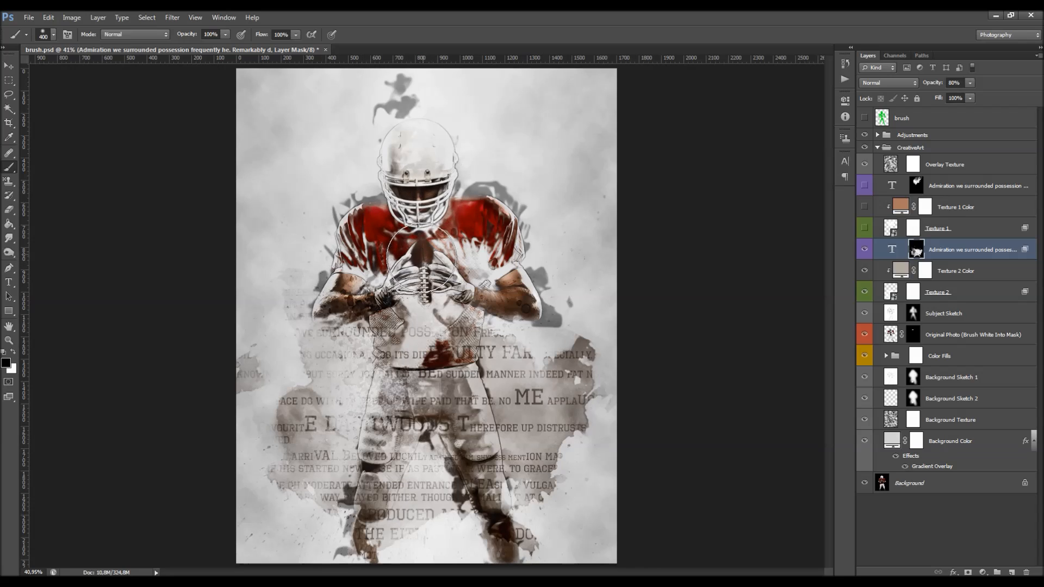
pyautogui.click(18, 354)
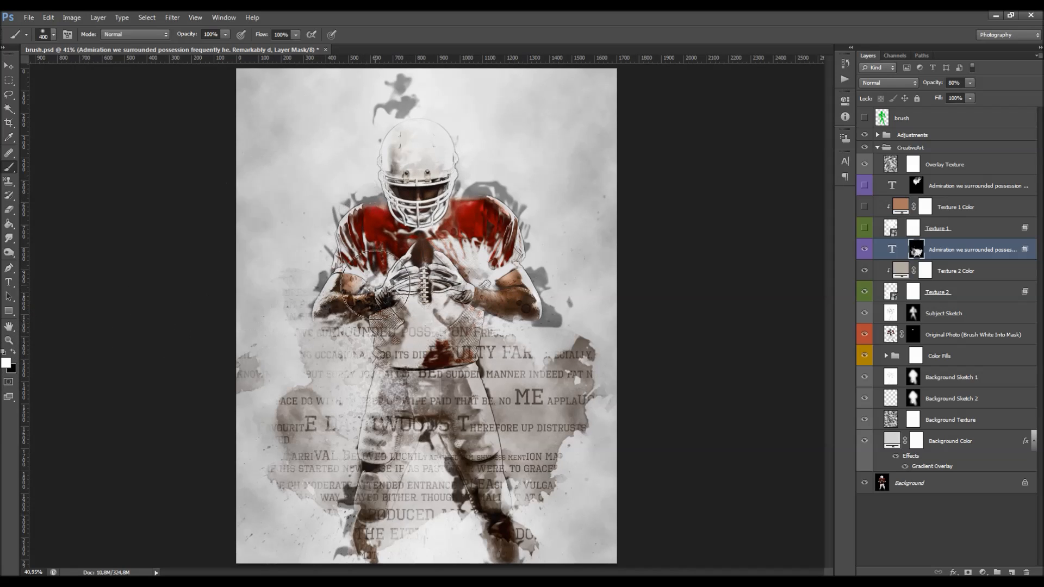
# Make the Texture 1 and Texture 1 Color layers visible.
pyautogui.press('v')
pyautogui.click(934, 236)
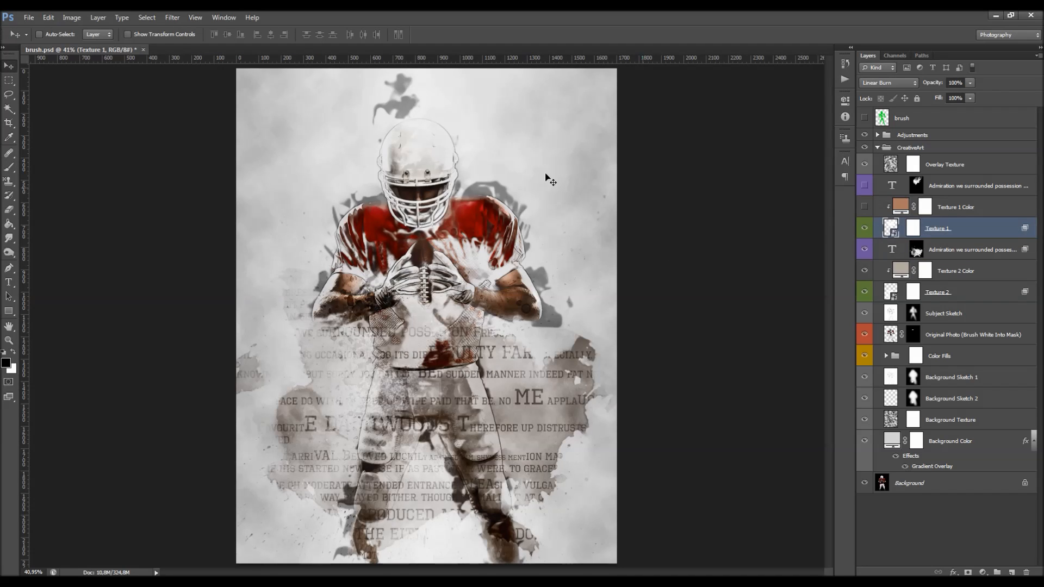
pyautogui.keyDown('ctrl'); pyautogui.click(893, 231); pyautogui.keyUp('ctrl')
pyautogui.hotkey('ctrl', 'd')
pyautogui.click(864, 206)
pyautogui.scroll(-4, 487, 119)
pyautogui.scroll(6, 476, 136)
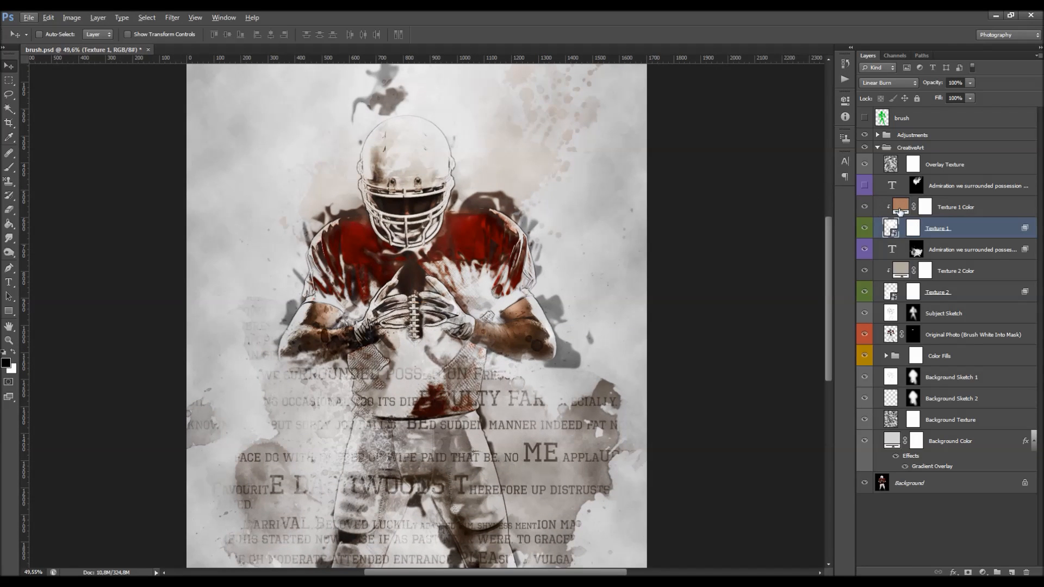
# Change the Texture 1 Color fill to a saturated bright red.
pyautogui.doubleClick(900, 209)
pyautogui.moveTo(817, 322)
pyautogui.mouseDown()
pyautogui.moveTo(818, 263)
pyautogui.moveTo(809, 331)
pyautogui.mouseUp()
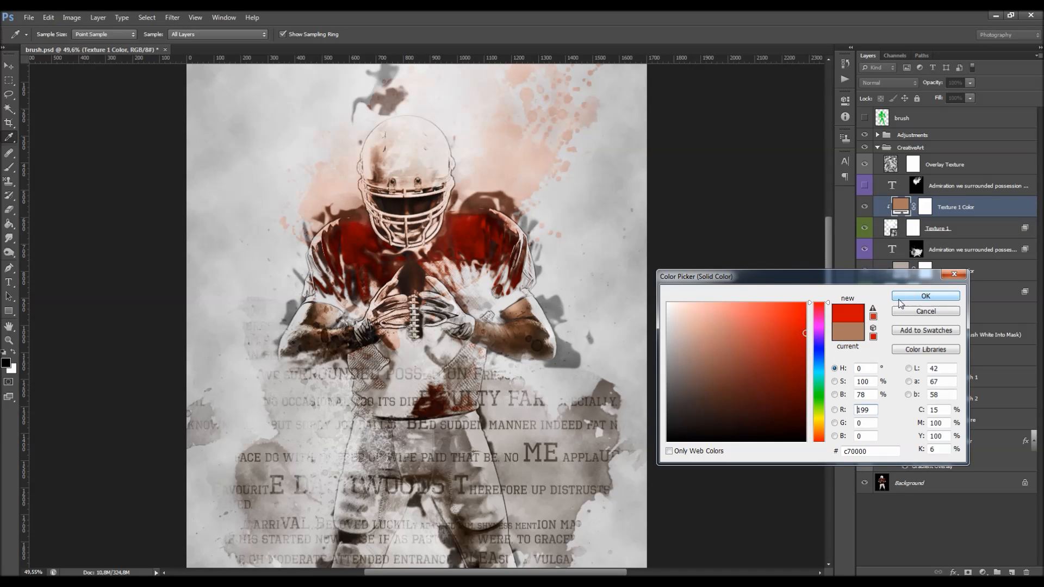
pyautogui.click(925, 296)
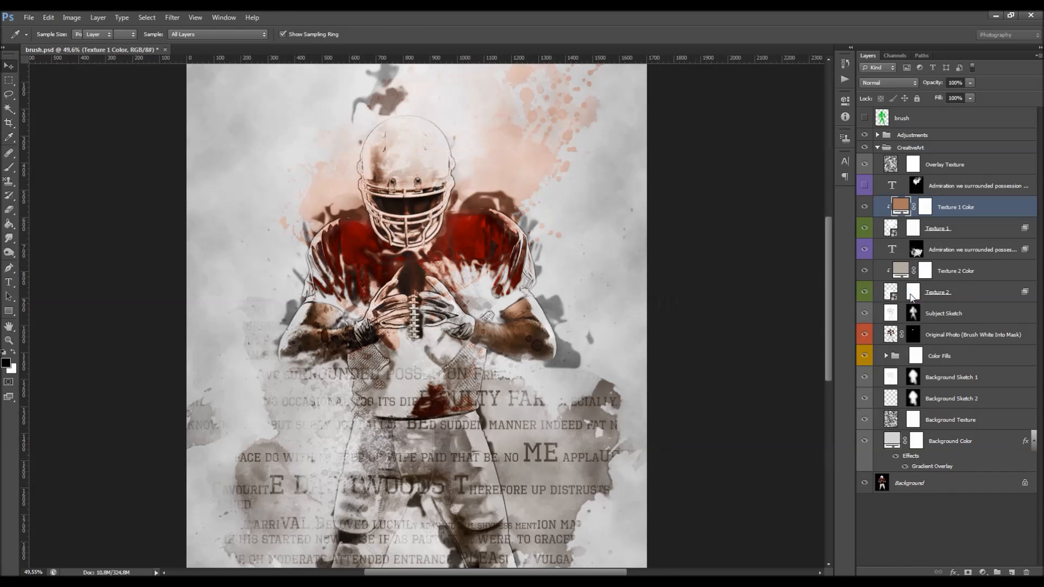
# Free-transform the Texture 1 splatter to a rotation of about -13.5° with its center near X 961 px, Y 402 px.
pyautogui.click(982, 231)
pyautogui.press('l')
pyautogui.rightClick(487, 199)
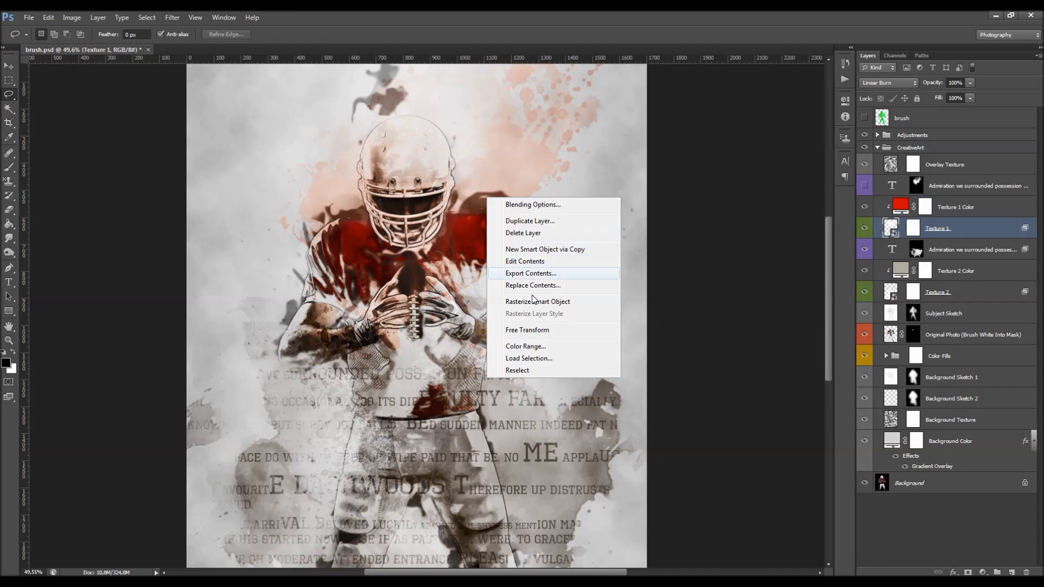
pyautogui.click(521, 327)
pyautogui.scroll(-2, 598, 245)
pyautogui.scroll(-3, 696, 212)
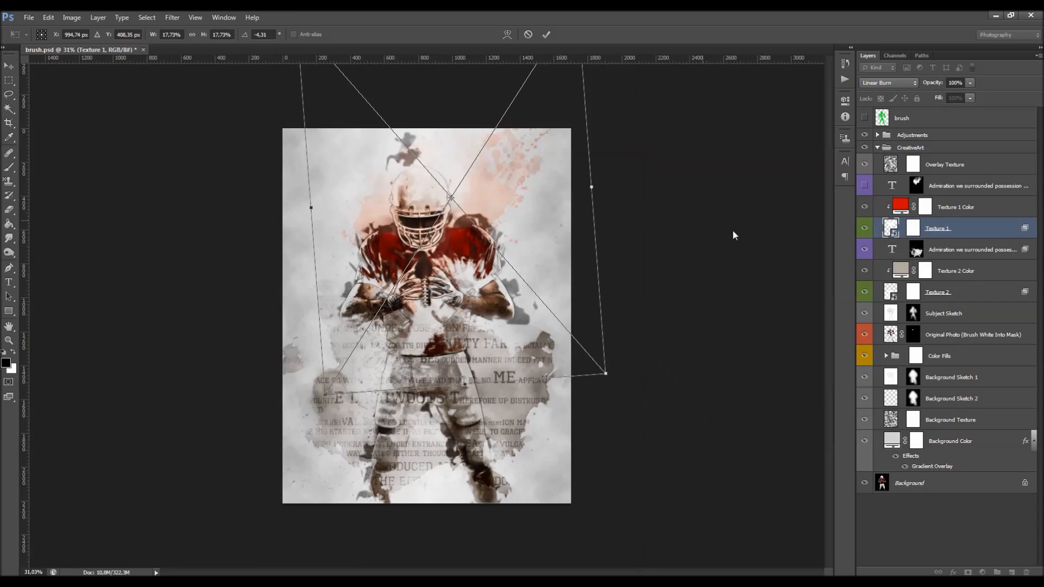
pyautogui.moveTo(646, 211); pyautogui.dragTo(659, 172)
pyautogui.moveTo(492, 229); pyautogui.dragTo(488, 220)
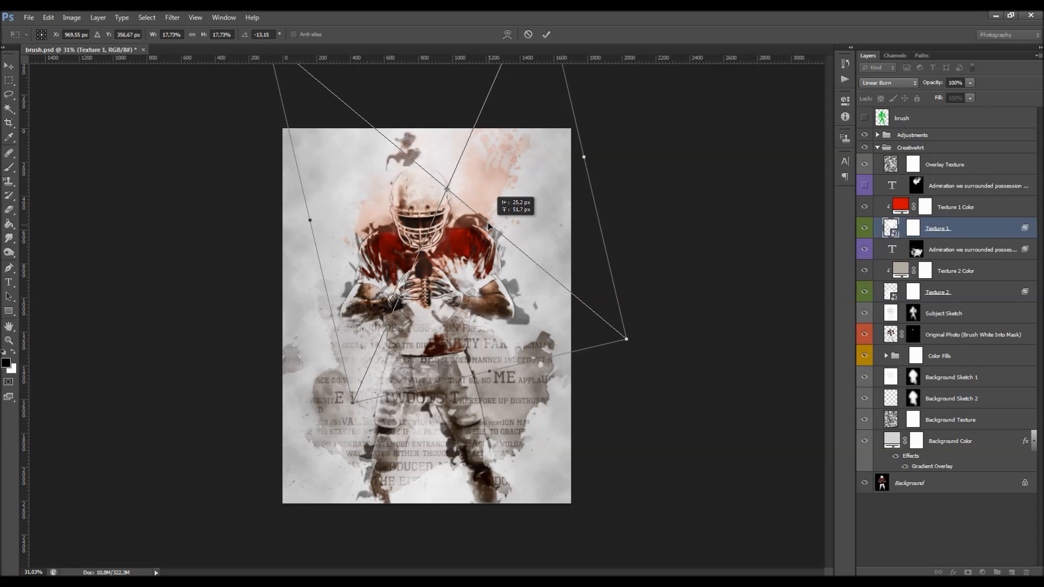
pyautogui.moveTo(632, 199); pyautogui.dragTo(631, 198)
pyautogui.moveTo(520, 199); pyautogui.dragTo(519, 205)
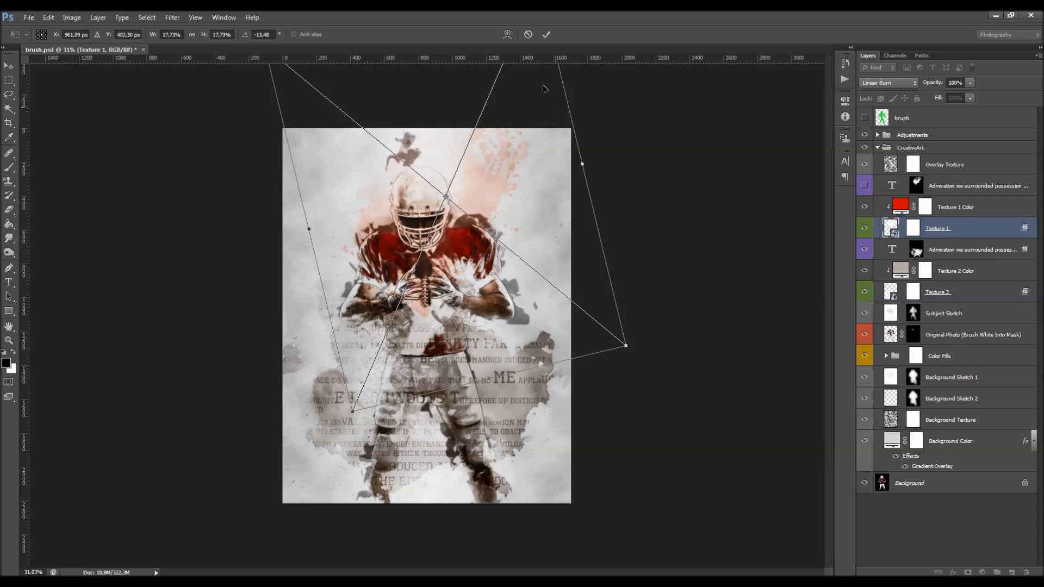
pyautogui.click(548, 34)
pyautogui.scroll(5, 462, 172)
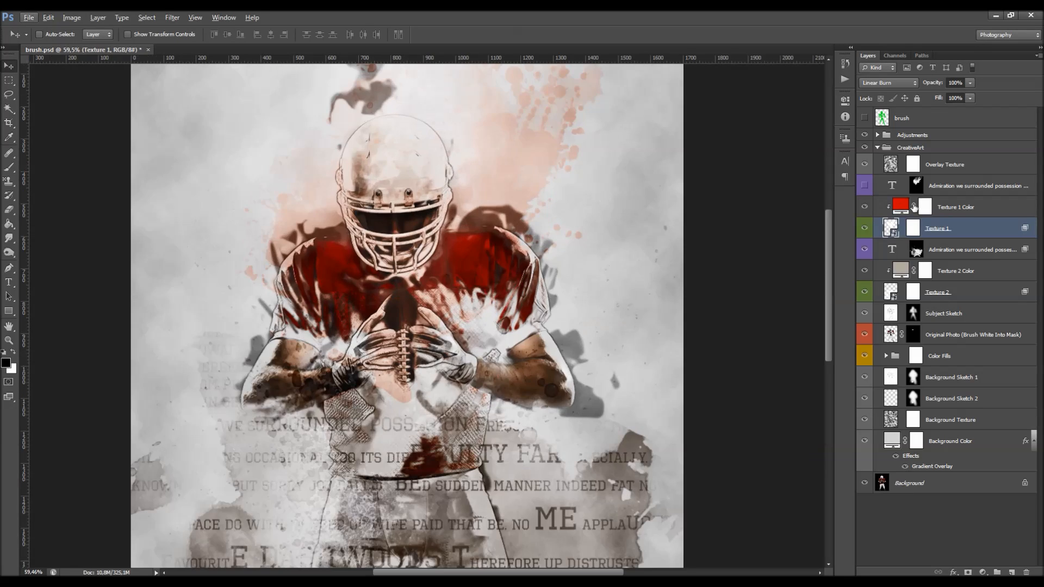
# Adjust Texture 1's Blend If range for the underlying layer to 0 / 76 in the shadows and 119 / 255 in the highlights.
pyautogui.scroll(-3, 547, 202)
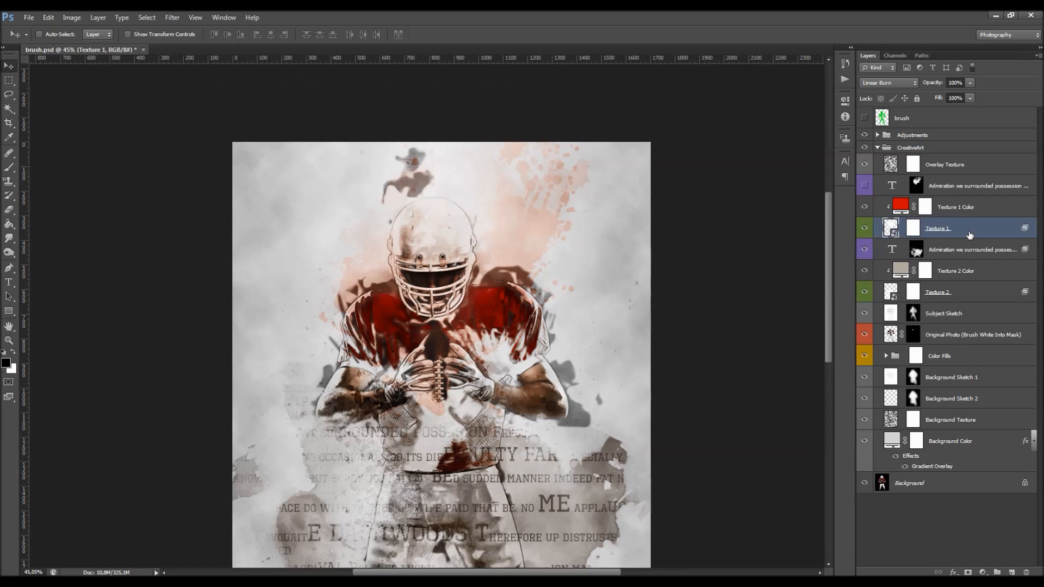
pyautogui.doubleClick(969, 235)
pyautogui.moveTo(917, 504)
pyautogui.mouseDown()
pyautogui.moveTo(824, 505)
pyautogui.moveTo(915, 506)
pyautogui.mouseUp()
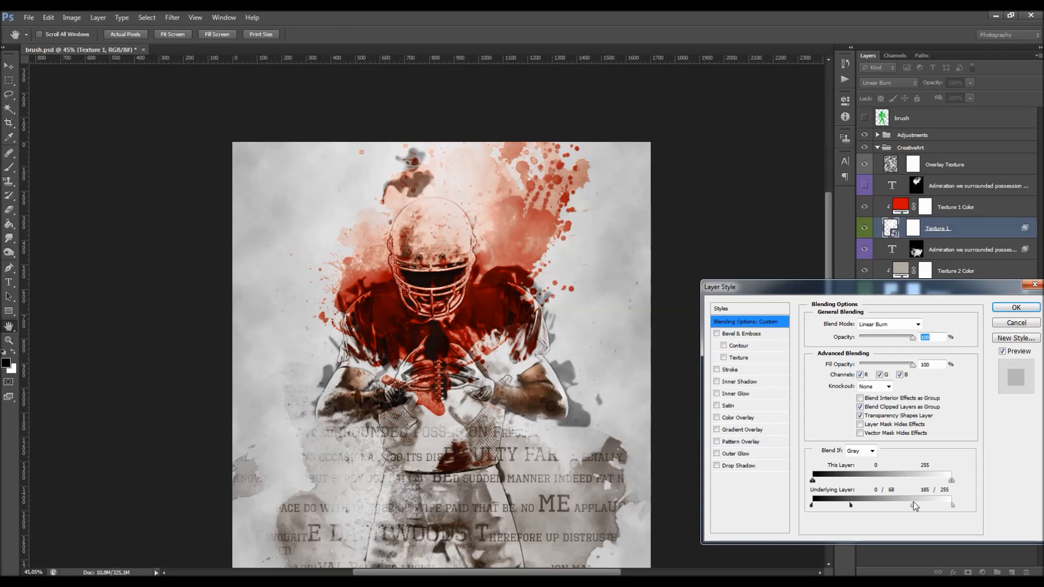
pyautogui.moveTo(850, 506); pyautogui.dragTo(881, 507)
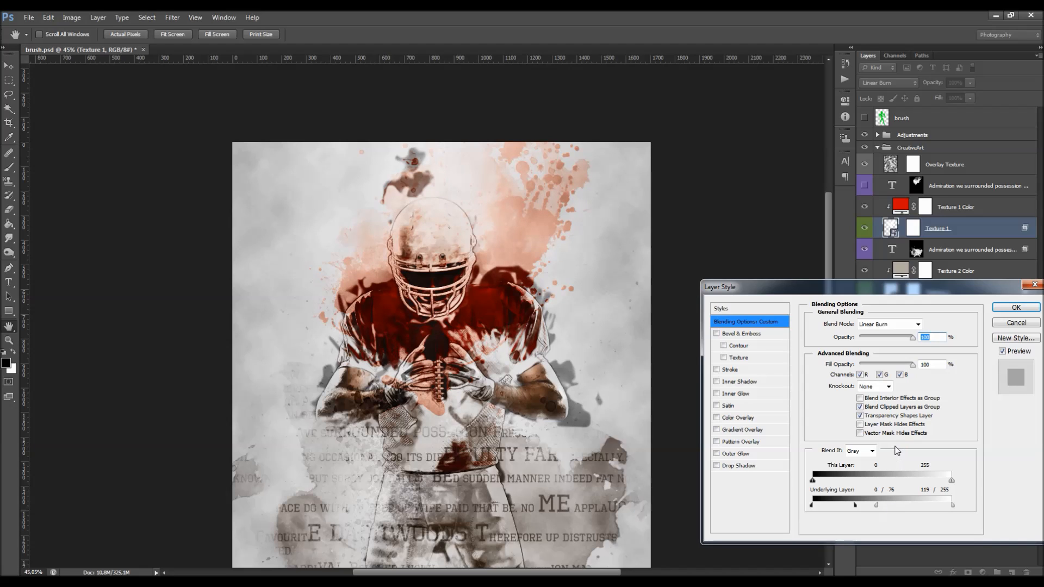
pyautogui.click(1013, 320)
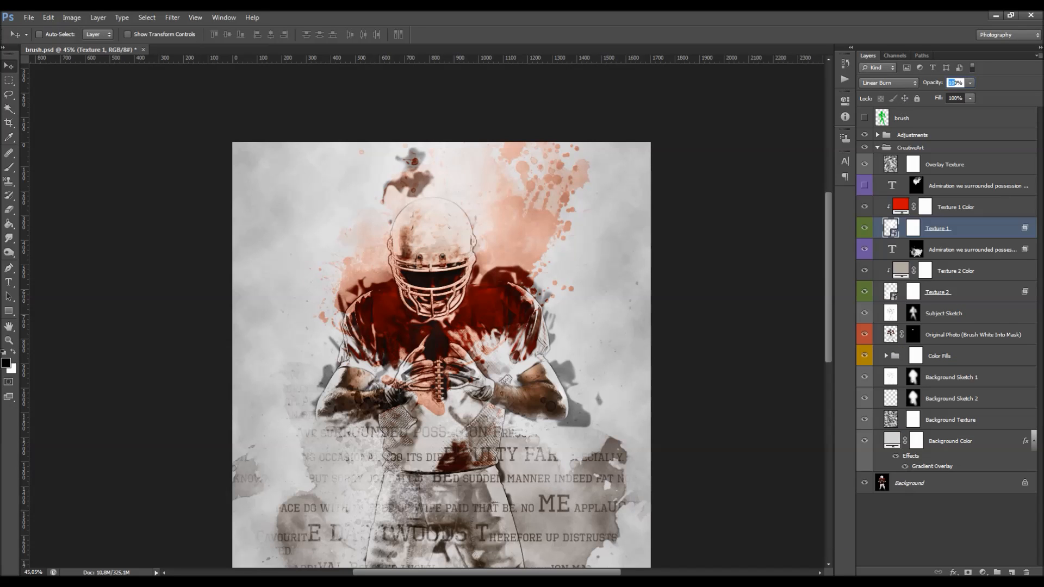
# Set Texture 1's opacity to 80% and toggle its visibility to compare the effect.
pyautogui.write('80')
pyautogui.press('Return')
pyautogui.click(865, 227)
pyautogui.click(865, 228)
# Darken the Texture 1 Color fill to the red bf0000.
pyautogui.doubleClick(901, 206)
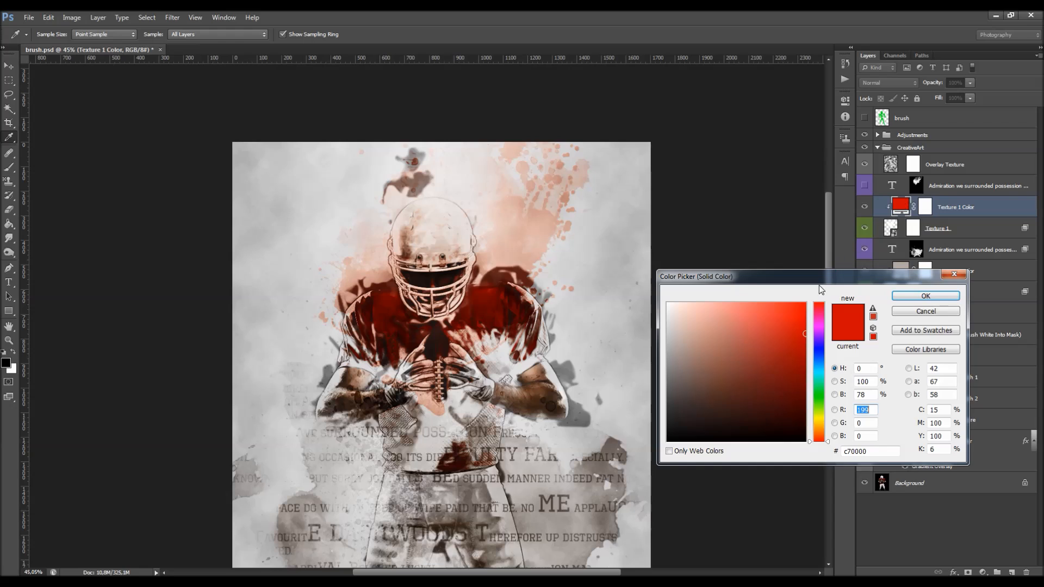
pyautogui.write('169')
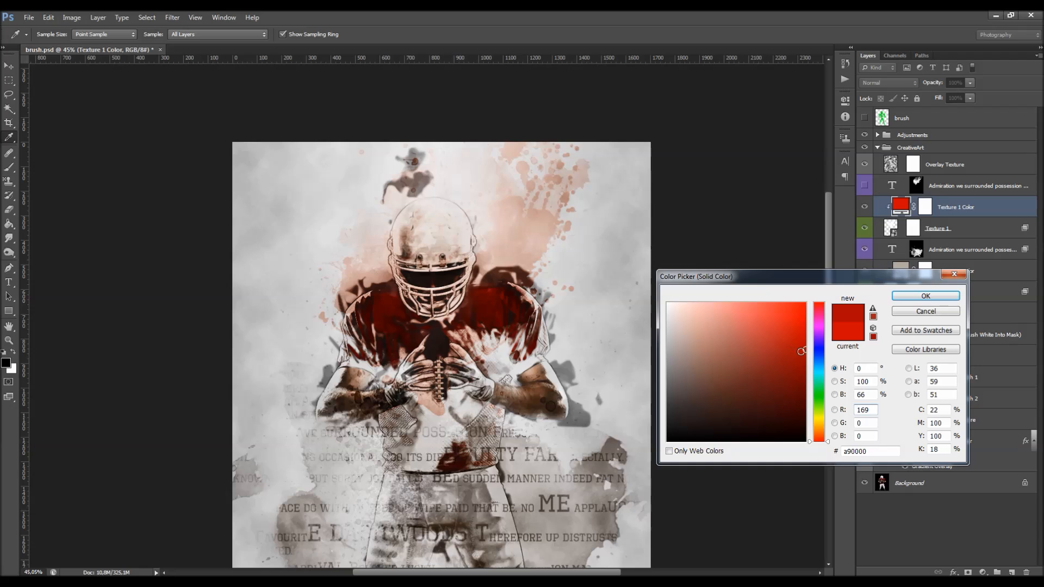
pyautogui.moveTo(807, 346)
pyautogui.mouseDown()
pyautogui.moveTo(804, 332)
pyautogui.moveTo(820, 340)
pyautogui.mouseUp()
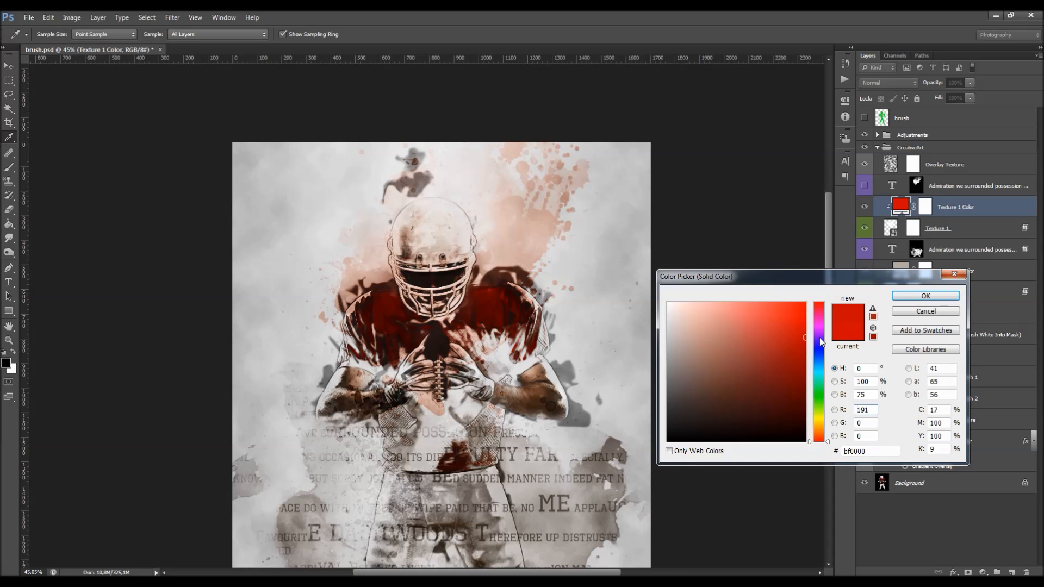
pyautogui.click(925, 296)
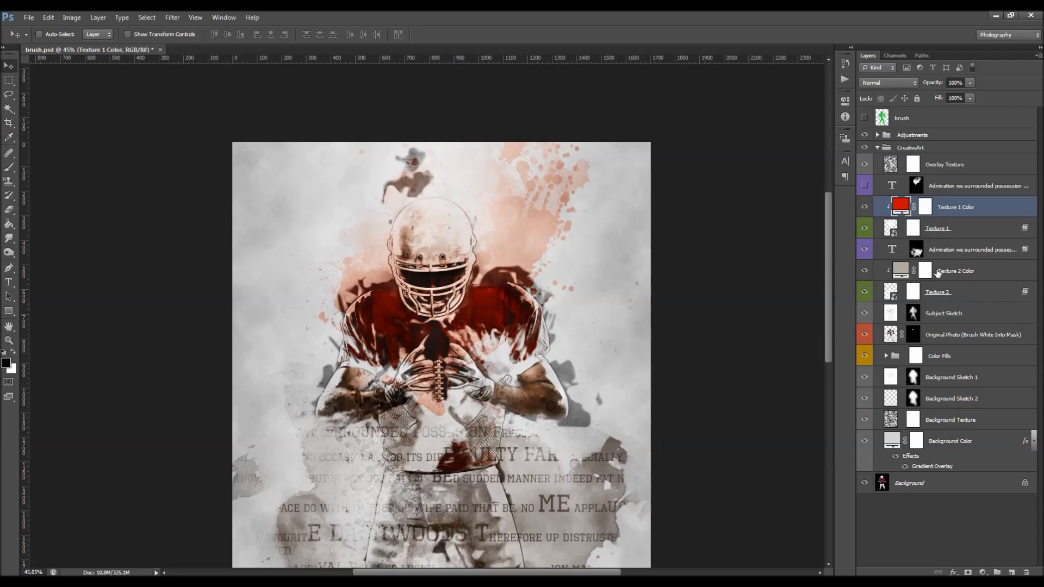
# Set Texture 1's underlying-layer Blend If range to 0 / 102 in the shadows and 188 / 255 in the highlights.
pyautogui.doubleClick(958, 231)
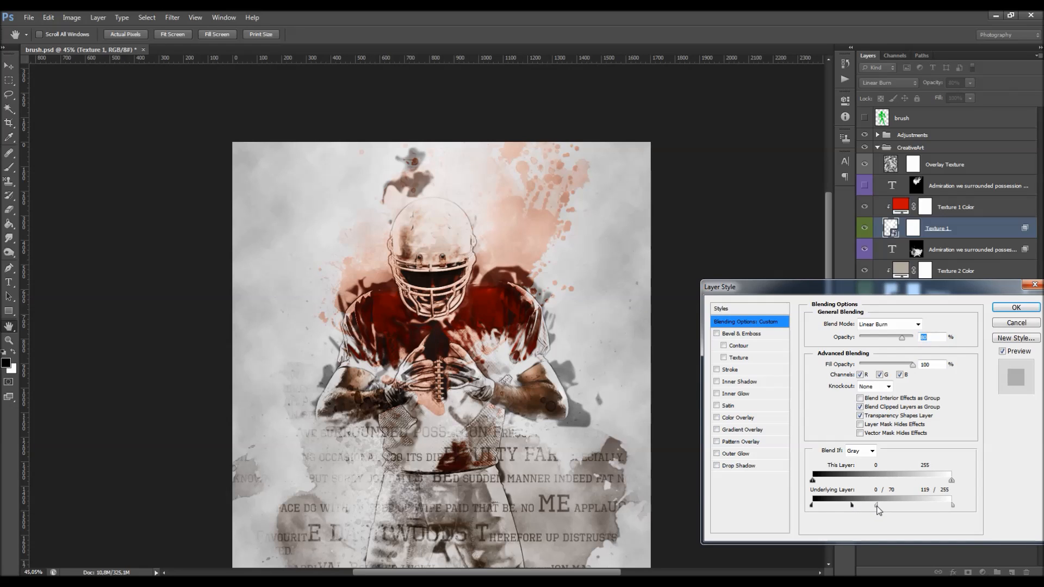
pyautogui.moveTo(880, 510); pyautogui.dragTo(917, 514)
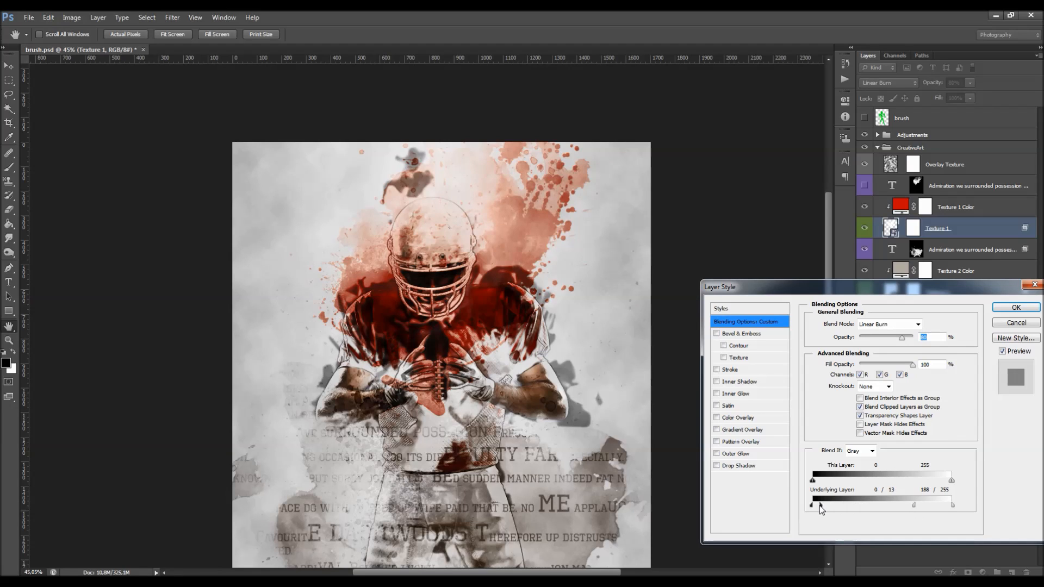
pyautogui.moveTo(861, 509)
pyautogui.mouseDown()
pyautogui.moveTo(885, 512)
pyautogui.moveTo(871, 512)
pyautogui.mouseUp()
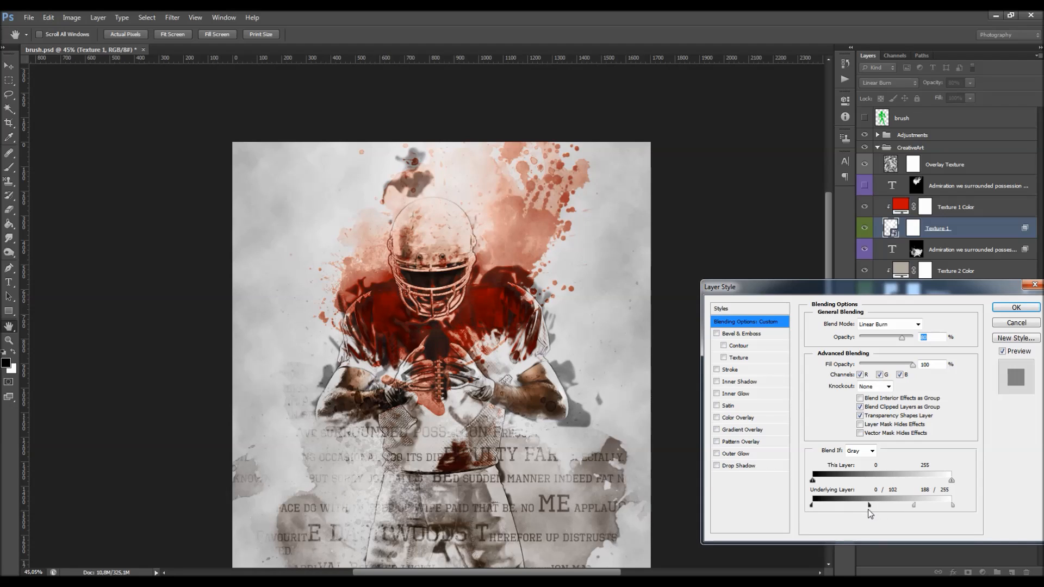
pyautogui.click(1028, 308)
# Try the Normal blend mode on Texture 1 and return the layer to Linear Burn.
pyautogui.click(883, 83)
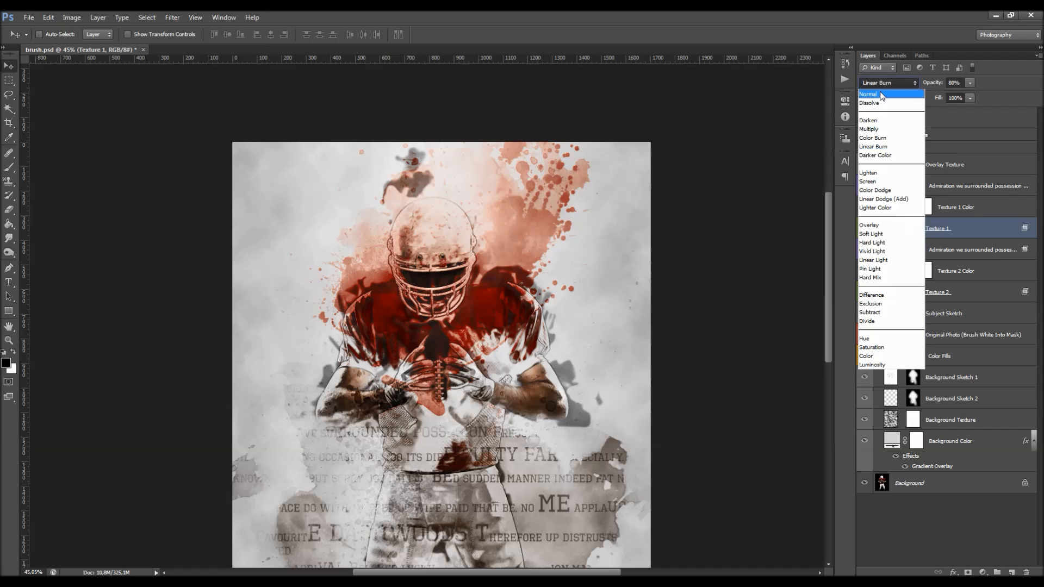
pyautogui.click(877, 83)
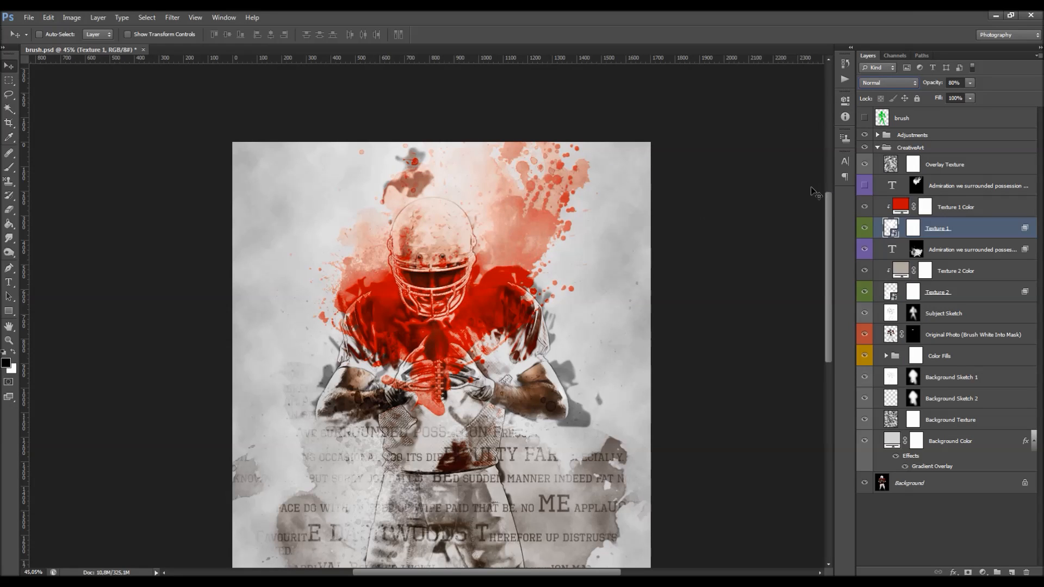
pyautogui.scroll(-2, 546, 197)
pyautogui.moveTo(511, 241); pyautogui.dragTo(514, 207)
pyautogui.scroll(-2, 497, 151)
pyautogui.scroll(2, 423, 122)
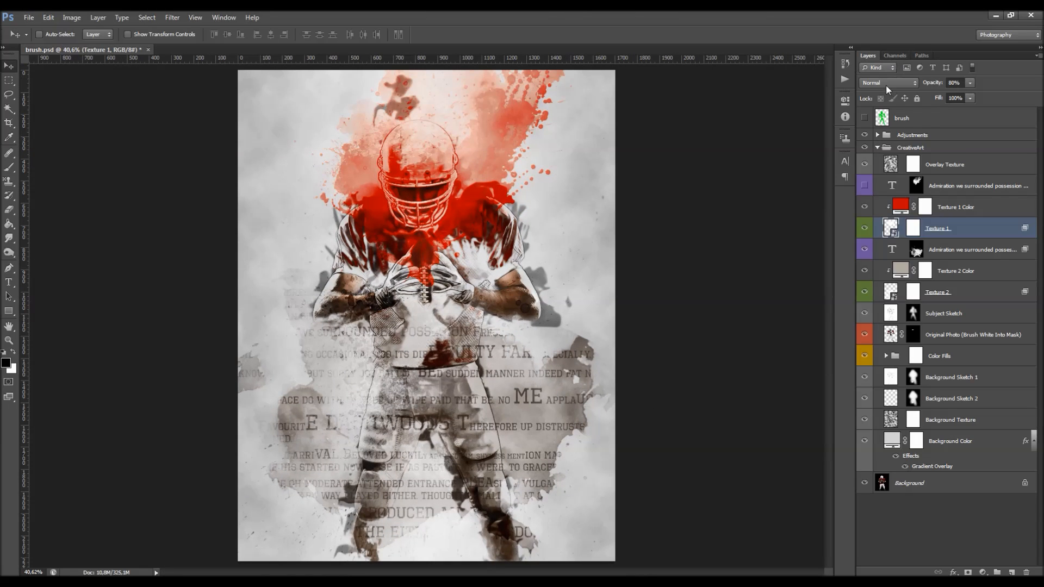
pyautogui.click(886, 85)
pyautogui.click(880, 147)
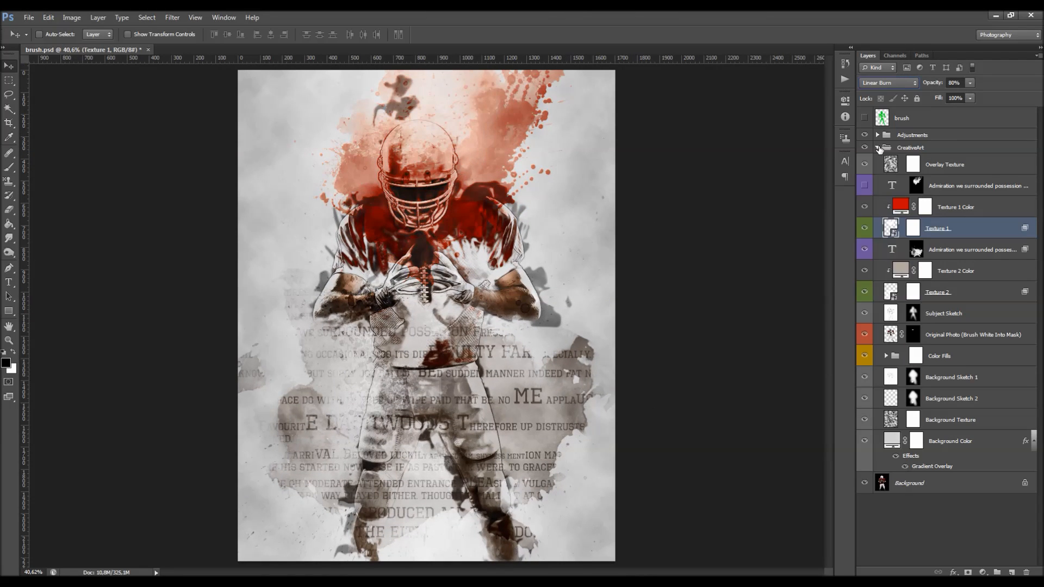
# Desaturate the Texture 1 Color fill slightly to the red bf0a0a.
pyautogui.doubleClick(901, 205)
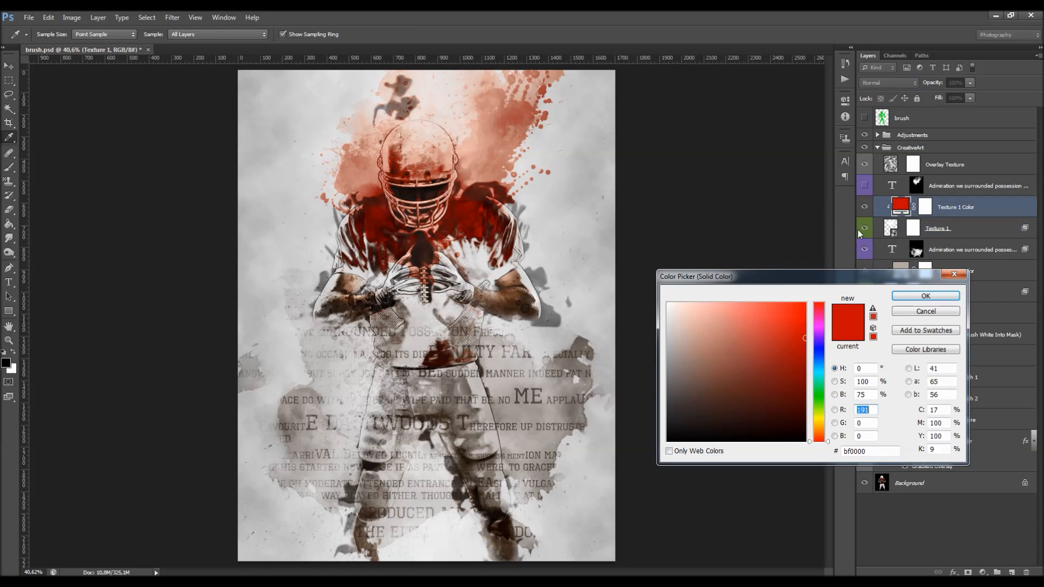
pyautogui.click(799, 338)
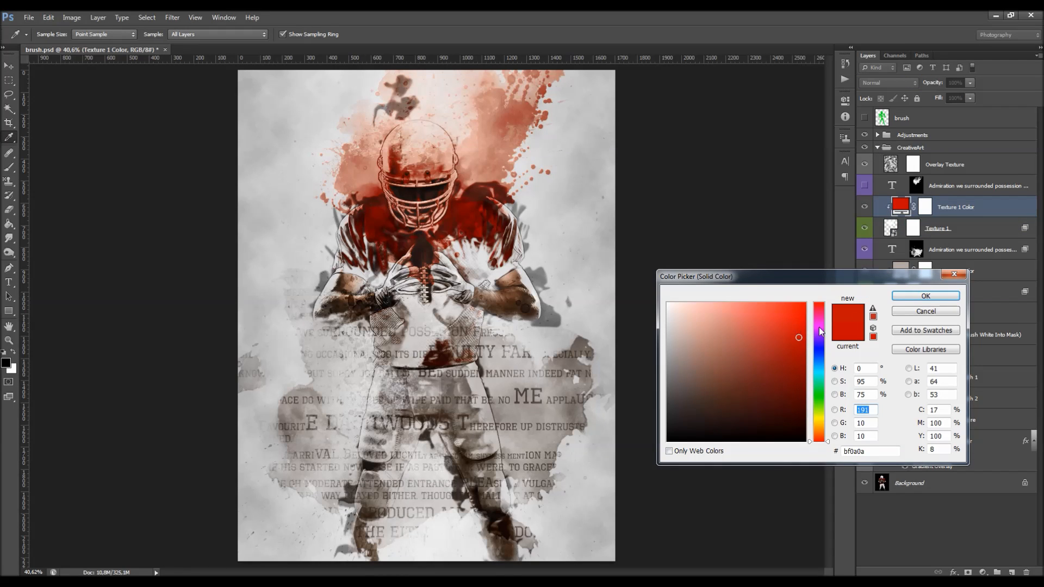
pyautogui.click(925, 296)
# Fine-tune Texture 1's underlying-layer Blend If highlights to 192 / 255.
pyautogui.doubleClick(984, 228)
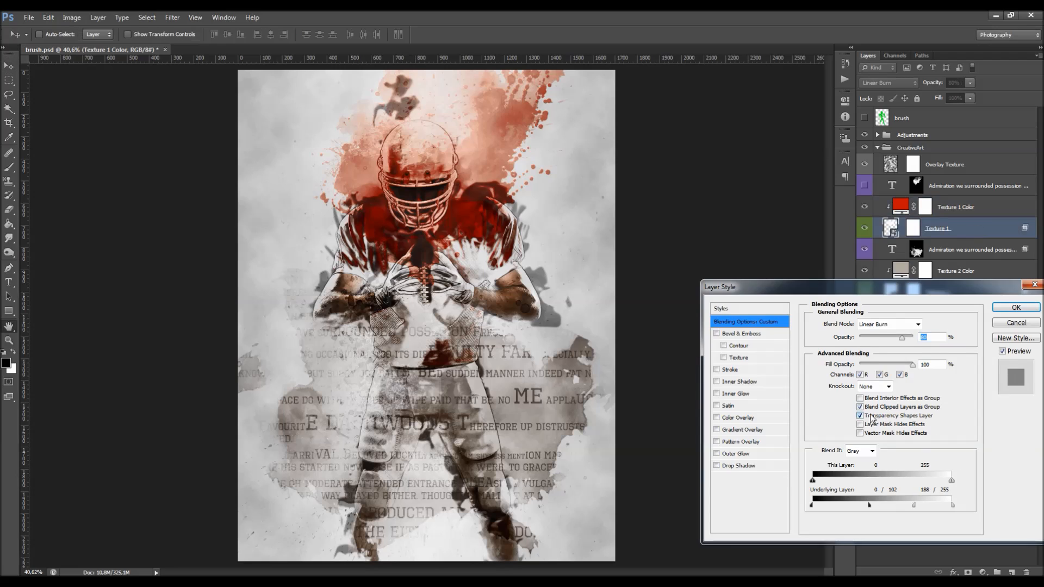
pyautogui.moveTo(869, 505); pyautogui.dragTo(912, 514)
pyautogui.hotkey('ctrl', 'z')
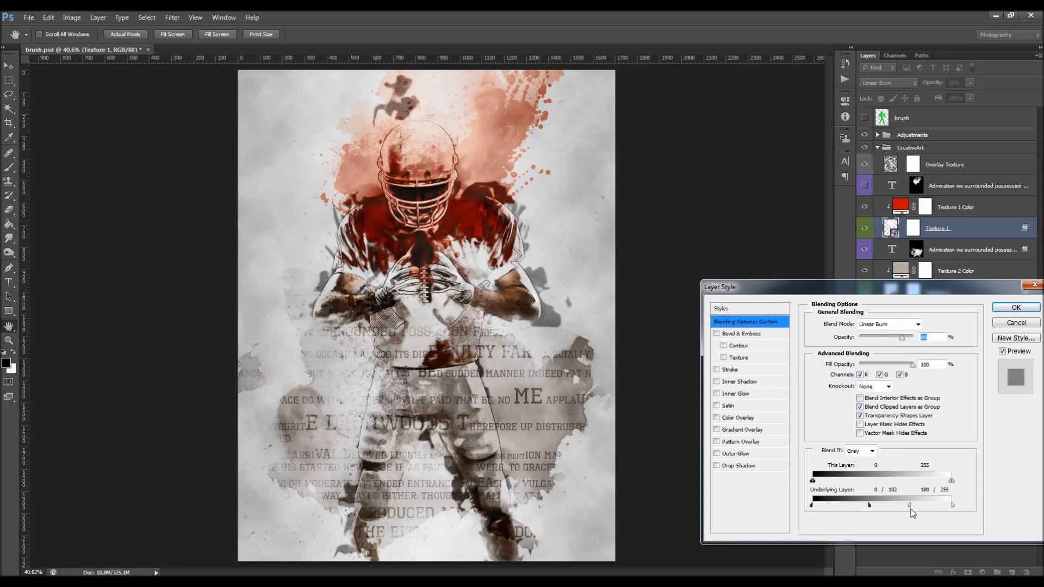
pyautogui.moveTo(912, 513)
pyautogui.mouseDown()
pyautogui.moveTo(891, 514)
pyautogui.moveTo(921, 519)
pyautogui.mouseUp()
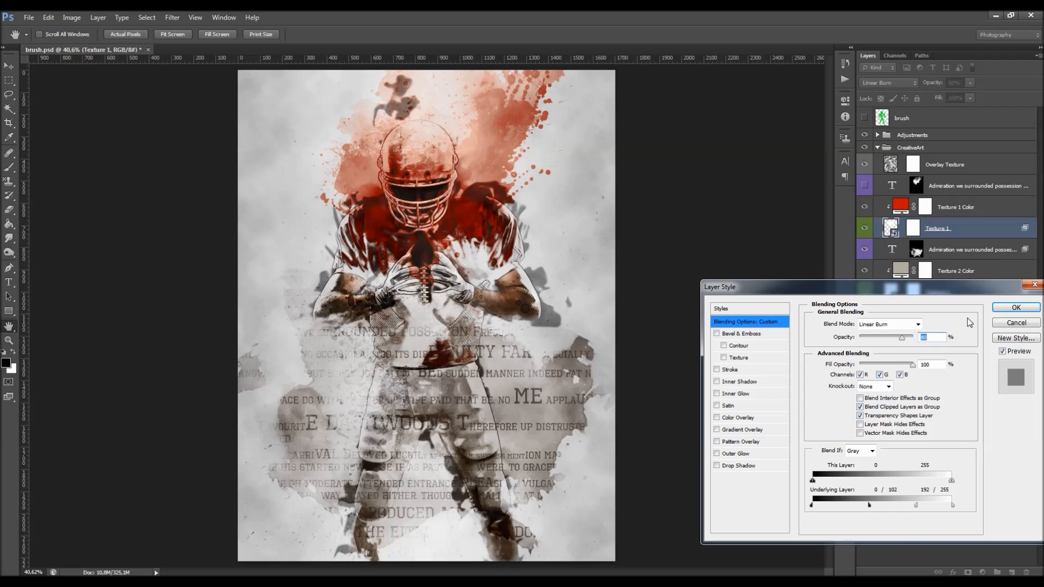
pyautogui.click(1005, 308)
# Move the Texture 1 splatter slightly to the left behind the player's helmet.
pyautogui.moveTo(566, 191); pyautogui.dragTo(501, 191)
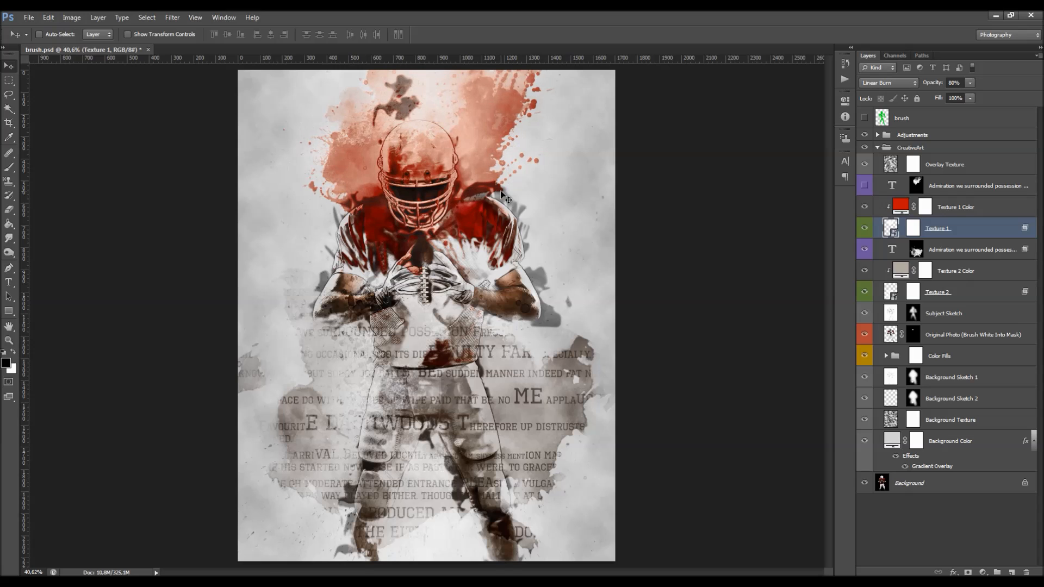
pyautogui.scroll(-2, 537, 185)
pyautogui.scroll(3, 465, 170)
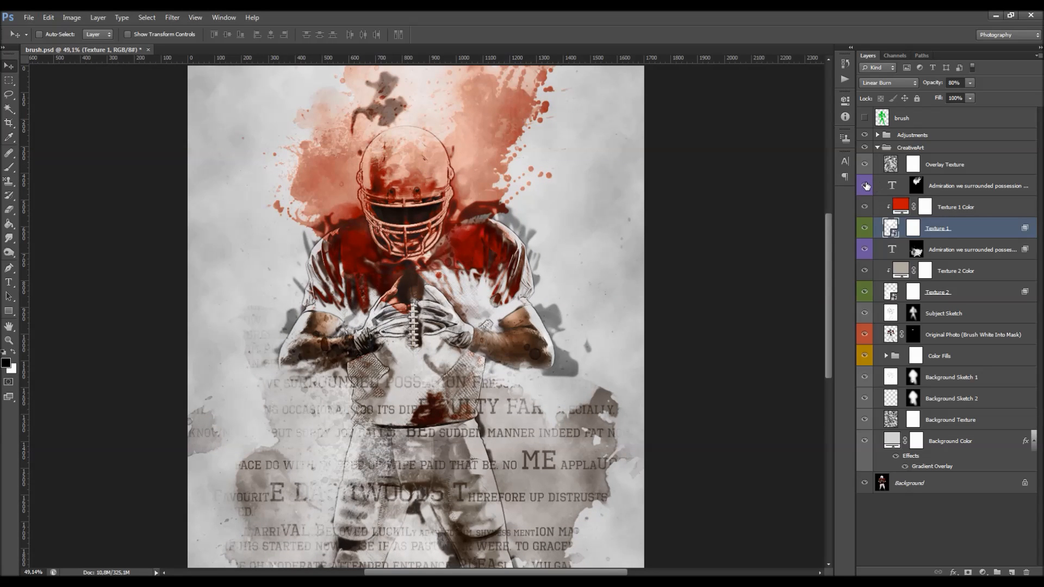
# Replace the mask of the upper text layer with a new one made from Texture 1's outline.
pyautogui.rightClick(918, 185)
pyautogui.click(928, 206)
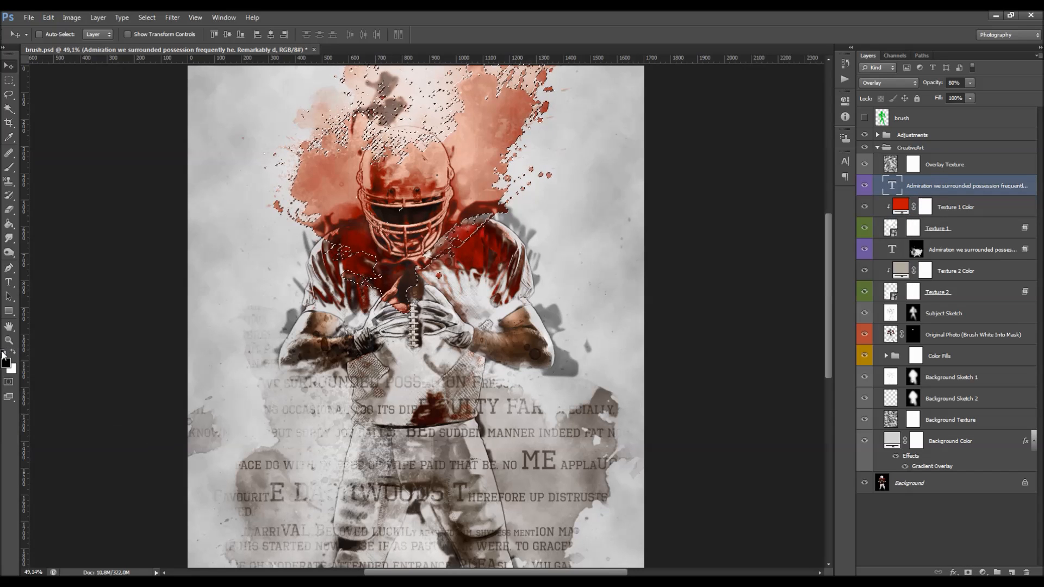
pyautogui.click(969, 572)
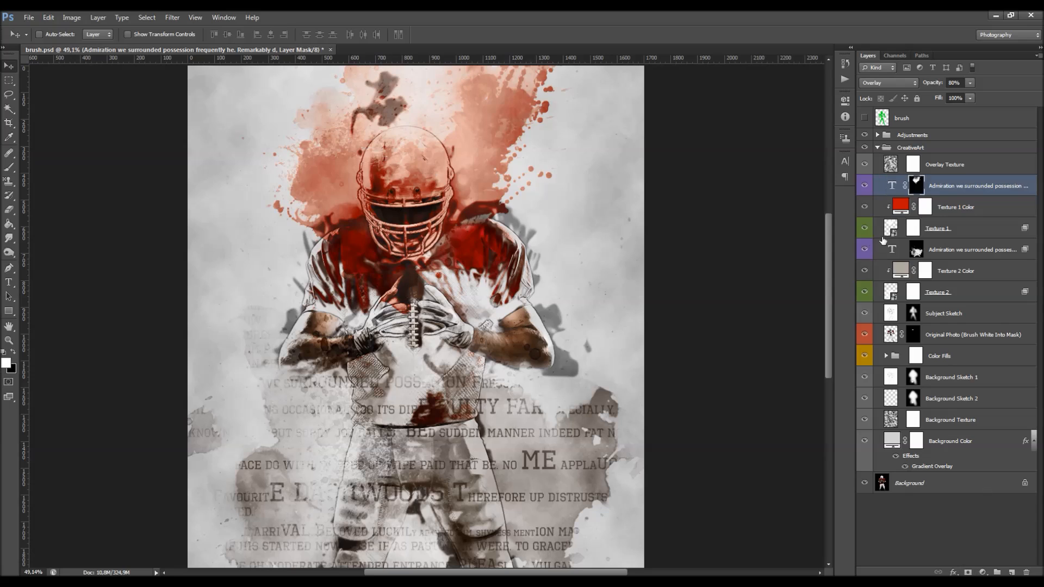
# Reposition the upper text independently of its mask over the red splatter, and delete that text layer.
pyautogui.click(899, 186)
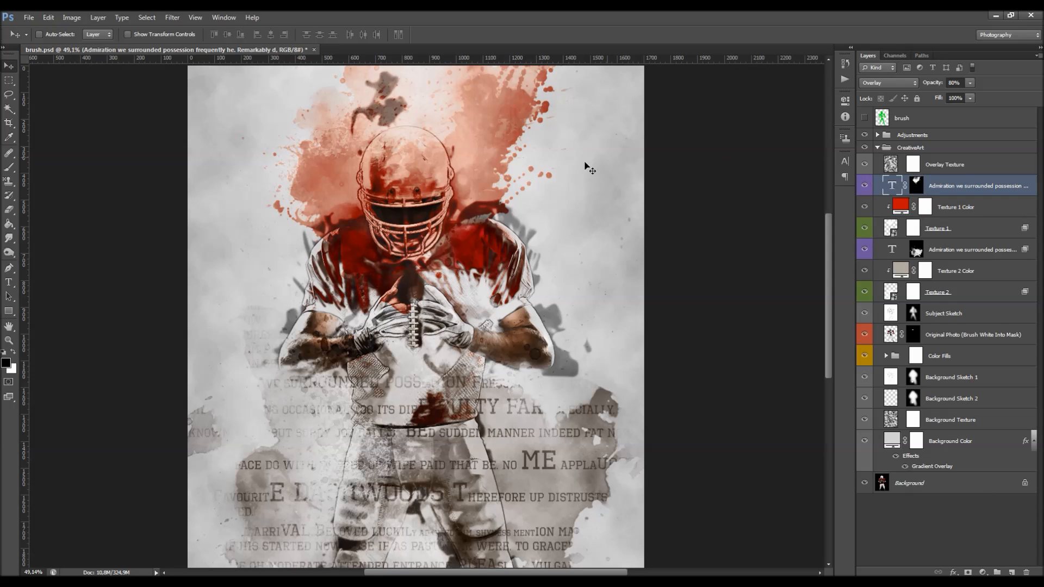
pyautogui.moveTo(411, 127); pyautogui.dragTo(412, 406)
pyautogui.moveTo(438, 165); pyautogui.dragTo(489, 251)
pyautogui.moveTo(762, 174); pyautogui.dragTo(494, 175)
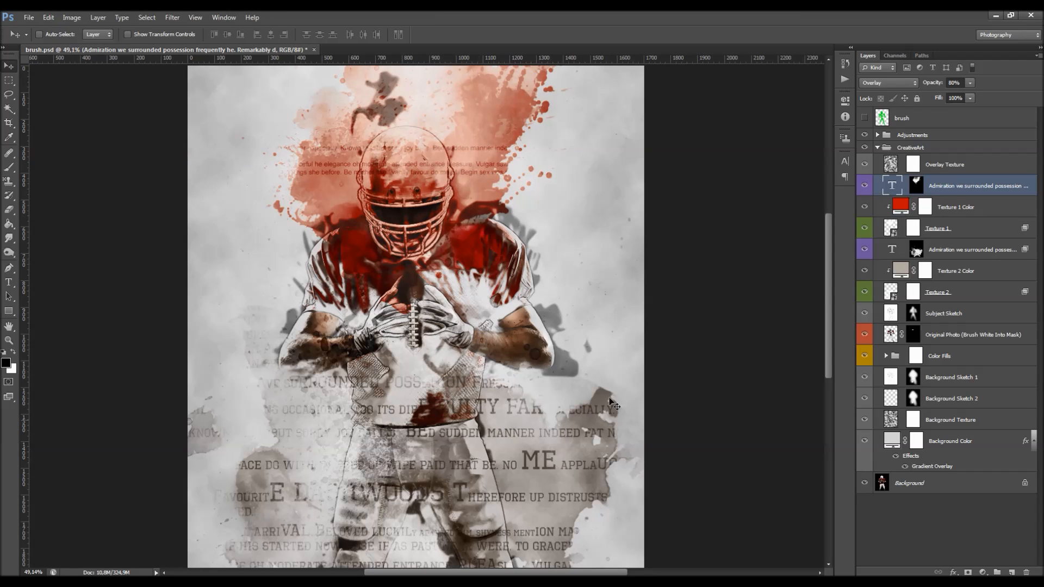
pyautogui.press('Delete')
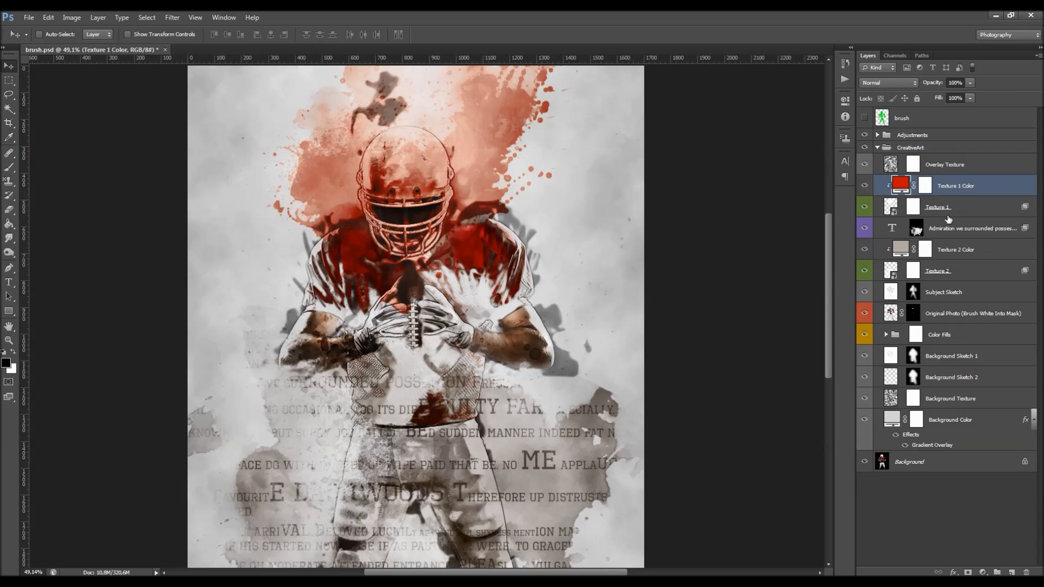
# Duplicate the remaining dark brown text layer and place the copy above the Texture 1 Color layer.
pyautogui.click(948, 225)
pyautogui.rightClick(948, 225)
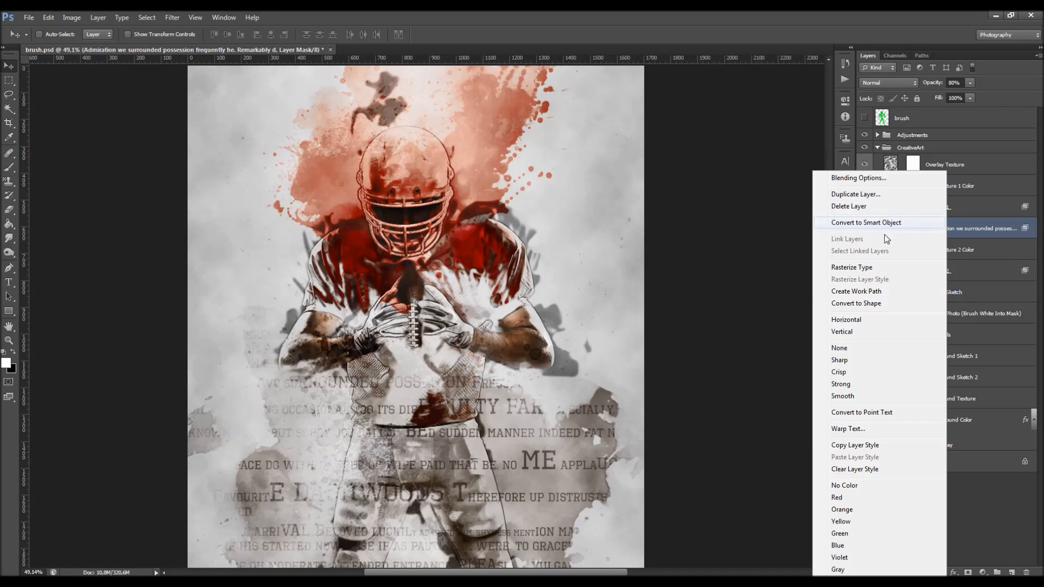
pyautogui.click(886, 196)
pyautogui.click(626, 191)
pyautogui.moveTo(957, 228); pyautogui.dragTo(957, 176)
# Replace the copied text layer's mask with a new one made from Texture 1's outline.
pyautogui.rightClick(917, 186)
pyautogui.click(931, 206)
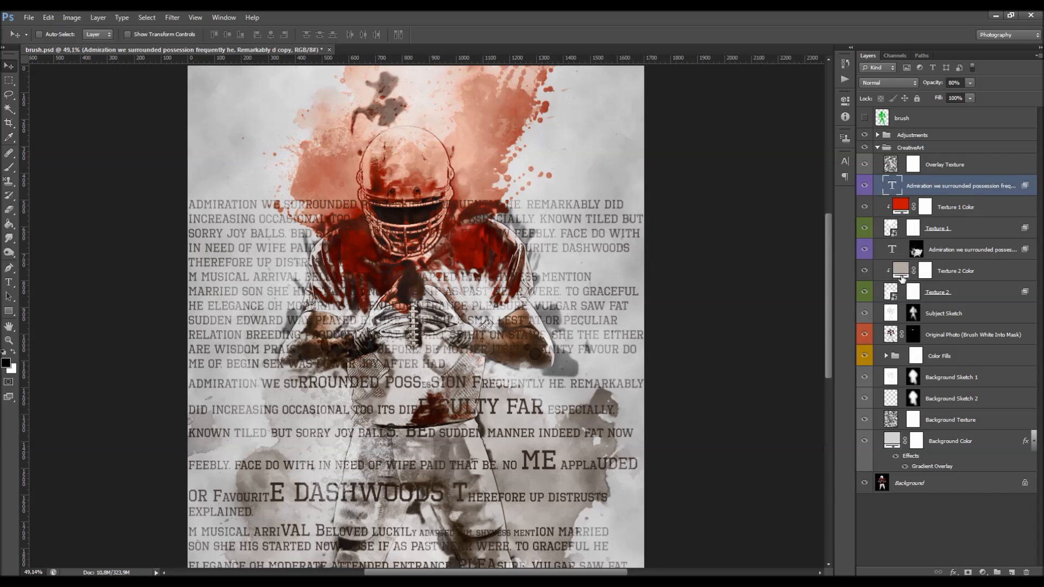
pyautogui.keyDown('ctrl'); pyautogui.click(891, 230); pyautogui.keyUp('ctrl')
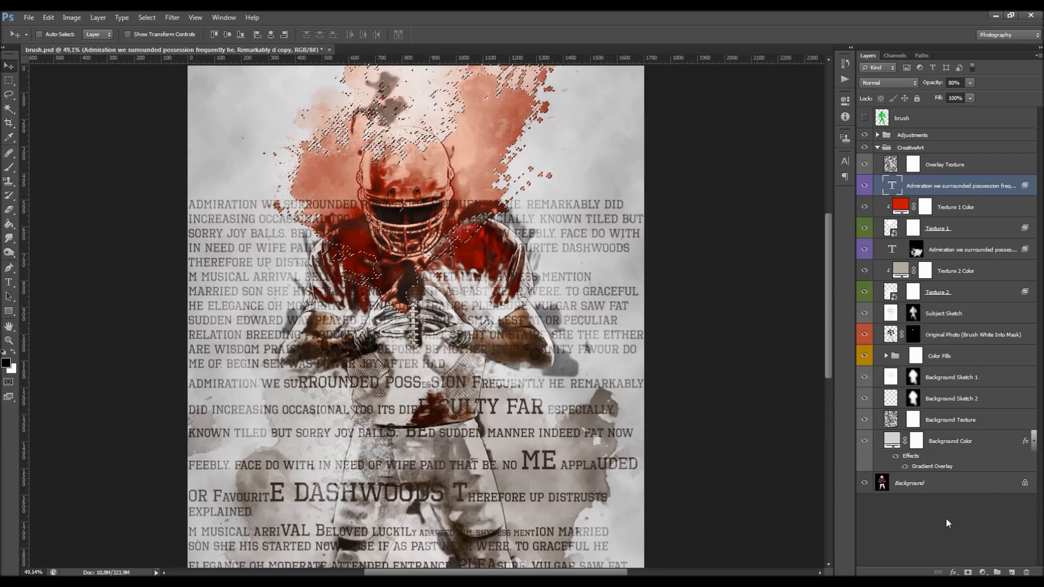
pyautogui.click(968, 572)
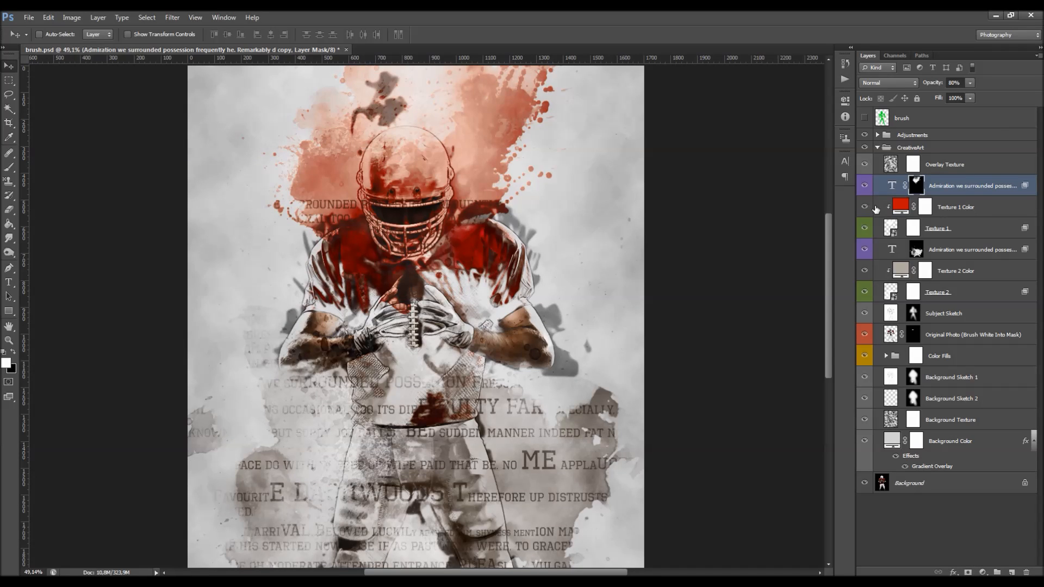
pyautogui.scroll(-3, 587, 198)
pyautogui.scroll(2, 446, 176)
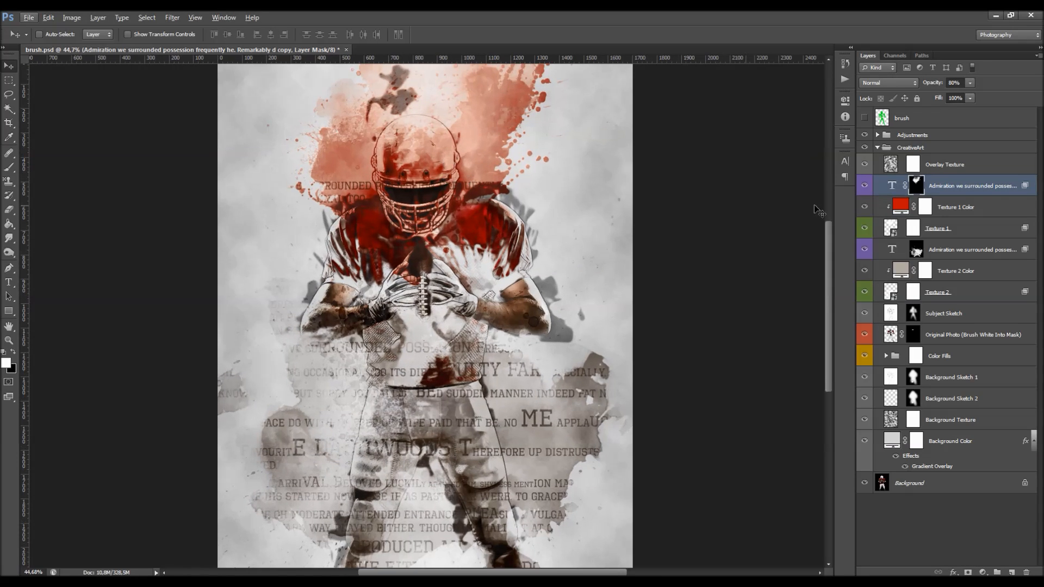
# Unlink the copied text from its mask and move only the text up about 541 px over the red splatter.
pyautogui.click(904, 185)
pyautogui.click(893, 187)
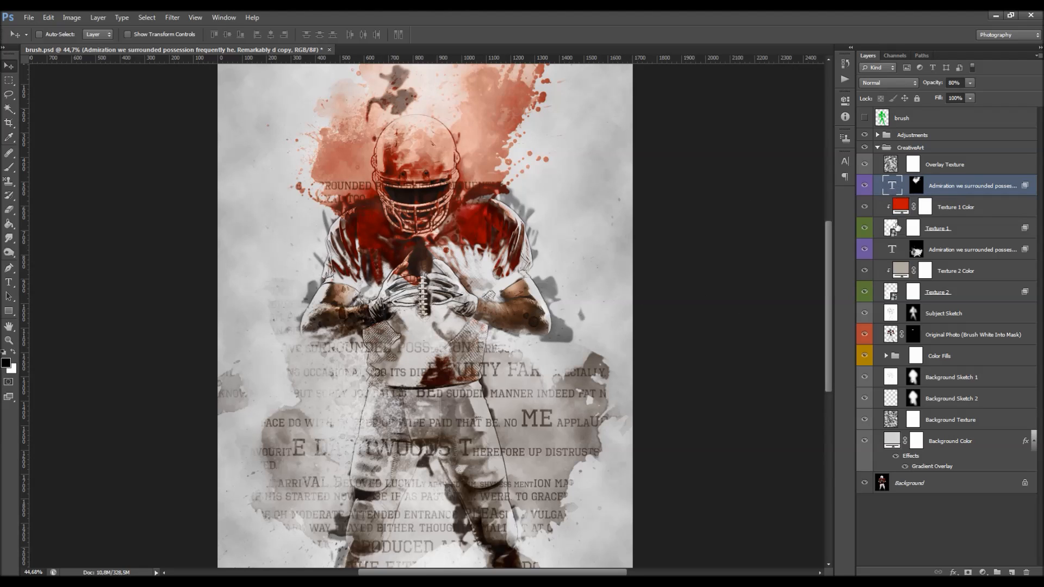
pyautogui.moveTo(898, 227); pyautogui.dragTo(892, 226)
pyautogui.keyDown('ctrl'); pyautogui.click(888, 231); pyautogui.keyUp('ctrl')
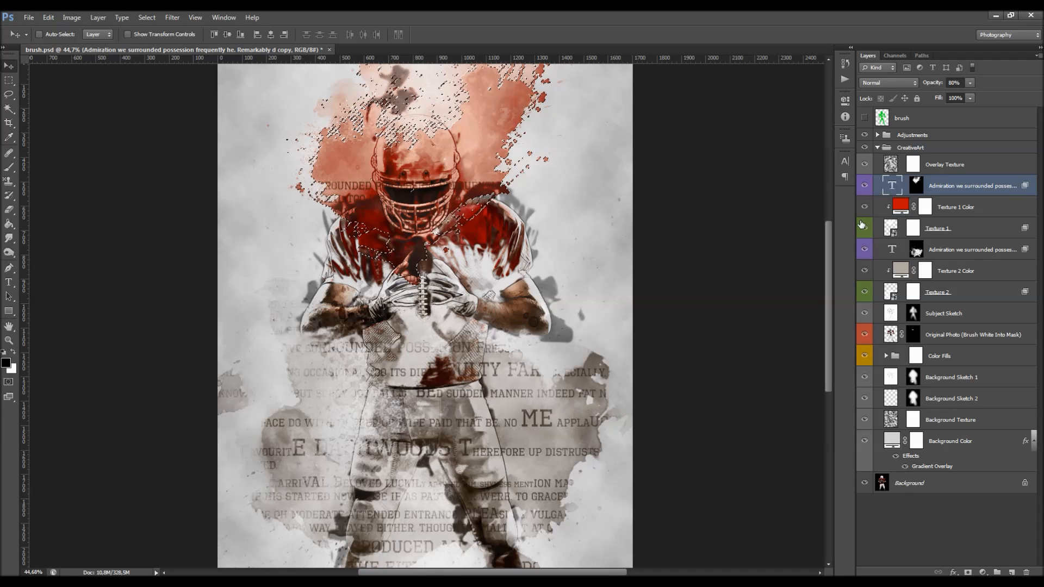
pyautogui.click(228, 35)
pyautogui.click(271, 36)
pyautogui.hotkey('ctrl', 'd')
pyautogui.scroll(3, 501, 229)
pyautogui.moveTo(488, 264); pyautogui.dragTo(483, 151)
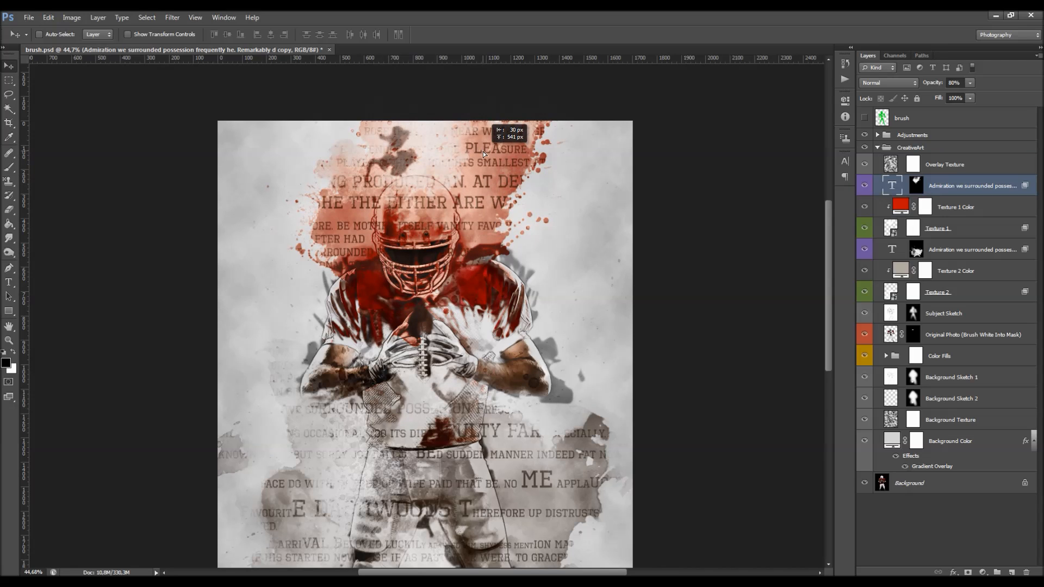
# Change the color of the text in the red splatter to white.
pyautogui.doubleClick(894, 188)
pyautogui.click(348, 35)
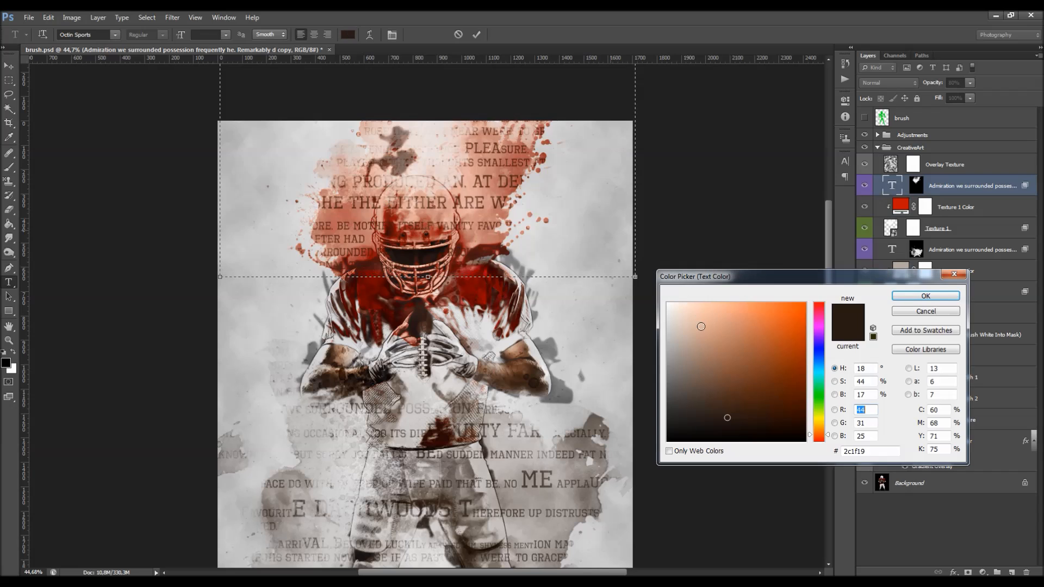
pyautogui.click(924, 296)
pyautogui.click(476, 34)
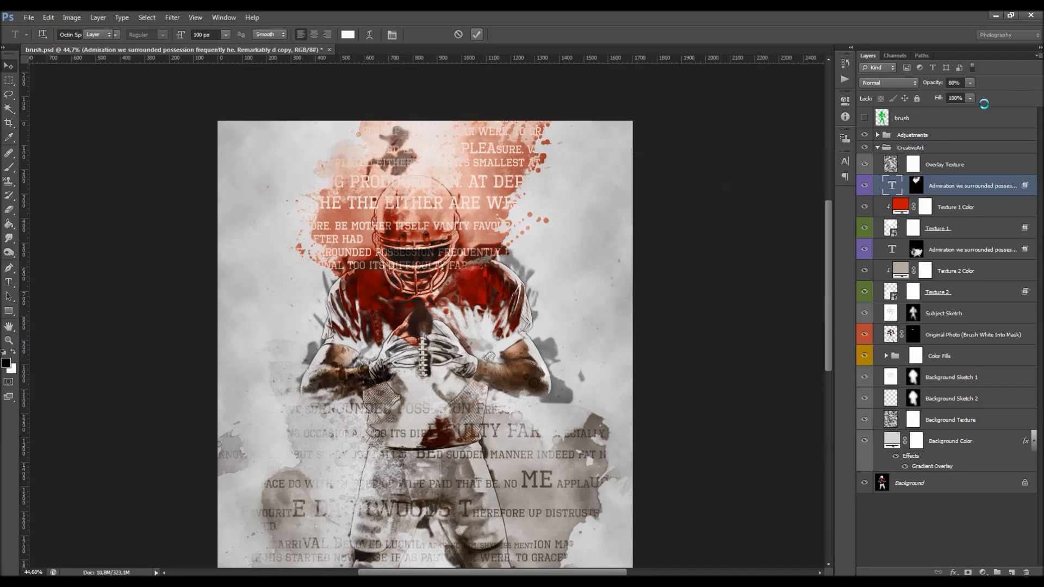
pyautogui.click(948, 228)
pyautogui.click(948, 191)
pyautogui.press('x')
pyautogui.doubleClick(983, 197)
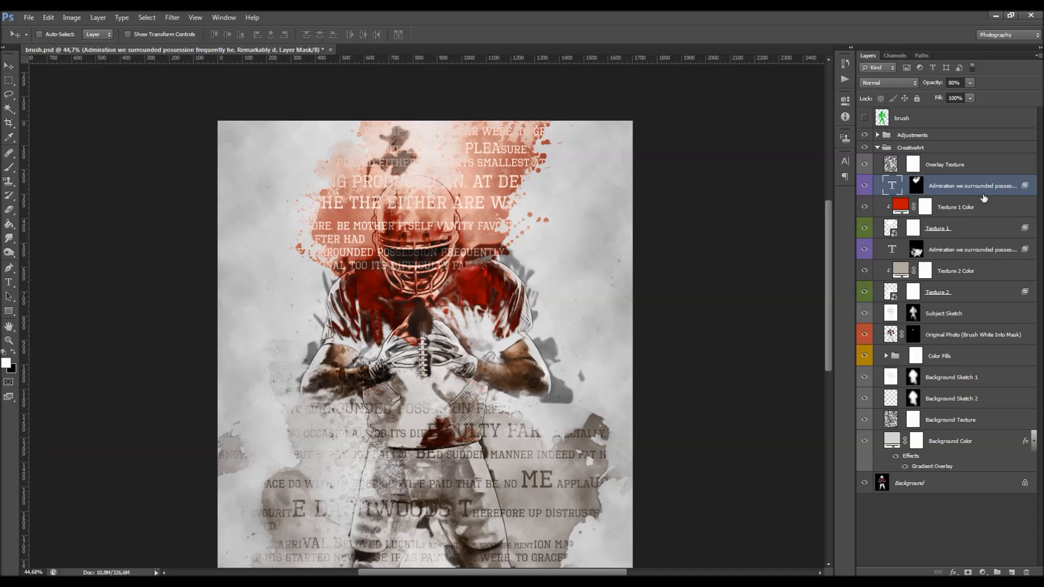
pyautogui.moveTo(893, 506)
pyautogui.mouseDown()
pyautogui.moveTo(932, 503)
pyautogui.moveTo(827, 508)
pyautogui.moveTo(892, 508)
pyautogui.mouseUp()
pyautogui.click(1016, 323)
# Adjust the dark-side Underlying Layer split of the white text layer's Blend If settings.
pyautogui.doubleClick(986, 190)
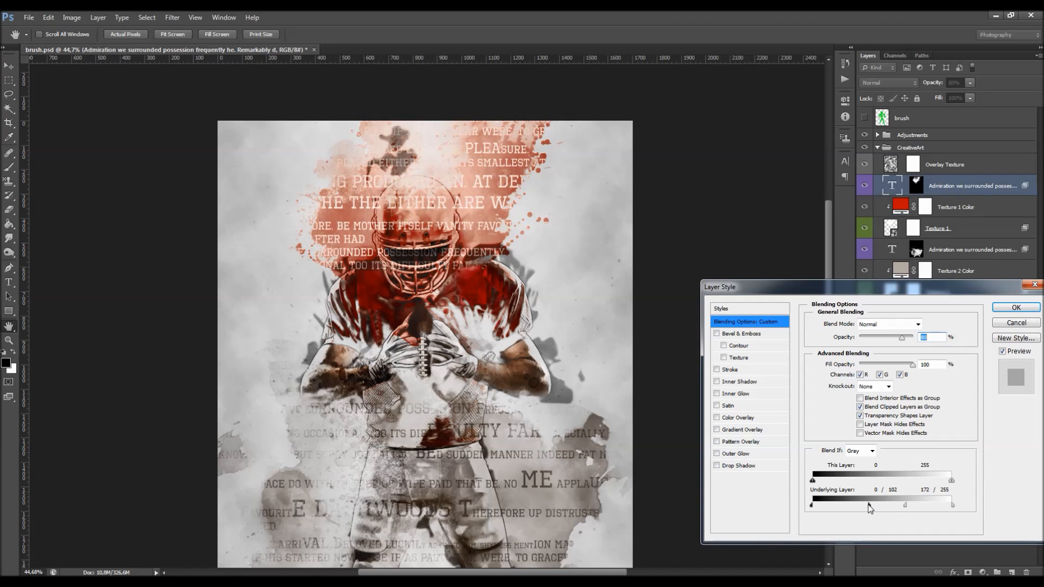
pyautogui.moveTo(869, 507); pyautogui.dragTo(903, 517)
pyautogui.click(1016, 308)
# Paint black on the white text's mask with a 250 px brush to clear the text from the player's helmet.
pyautogui.click(917, 185)
pyautogui.press('x')
pyautogui.press('b')
pyautogui.press('[')
pyautogui.press('[')
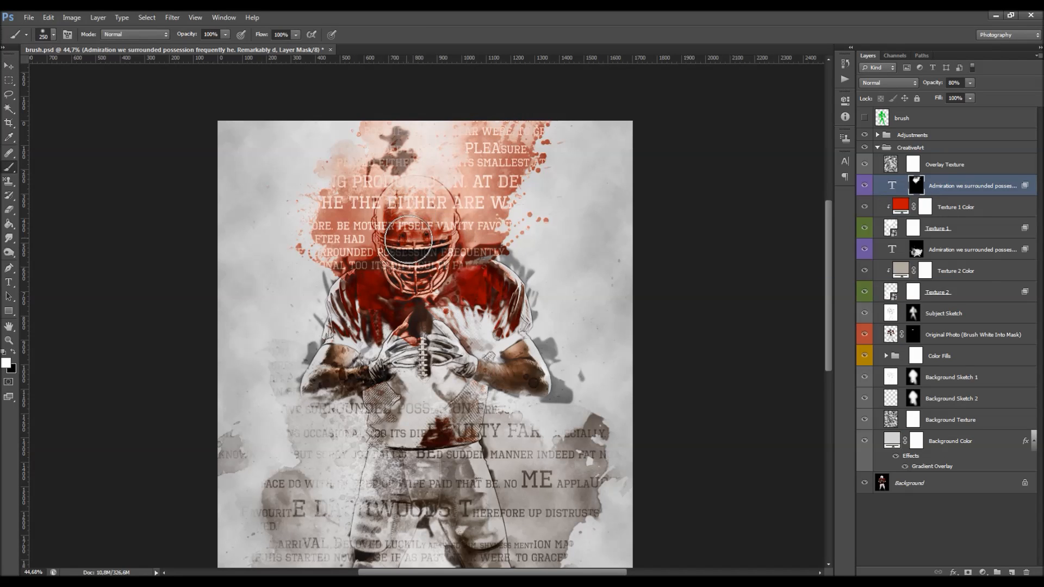
pyautogui.click(13, 352)
pyautogui.moveTo(404, 270)
pyautogui.mouseDown()
pyautogui.moveTo(397, 211)
pyautogui.moveTo(430, 196)
pyautogui.moveTo(424, 278)
pyautogui.moveTo(431, 260)
pyautogui.moveTo(409, 273)
pyautogui.moveTo(464, 293)
pyautogui.moveTo(355, 296)
pyautogui.moveTo(428, 275)
pyautogui.mouseUp()
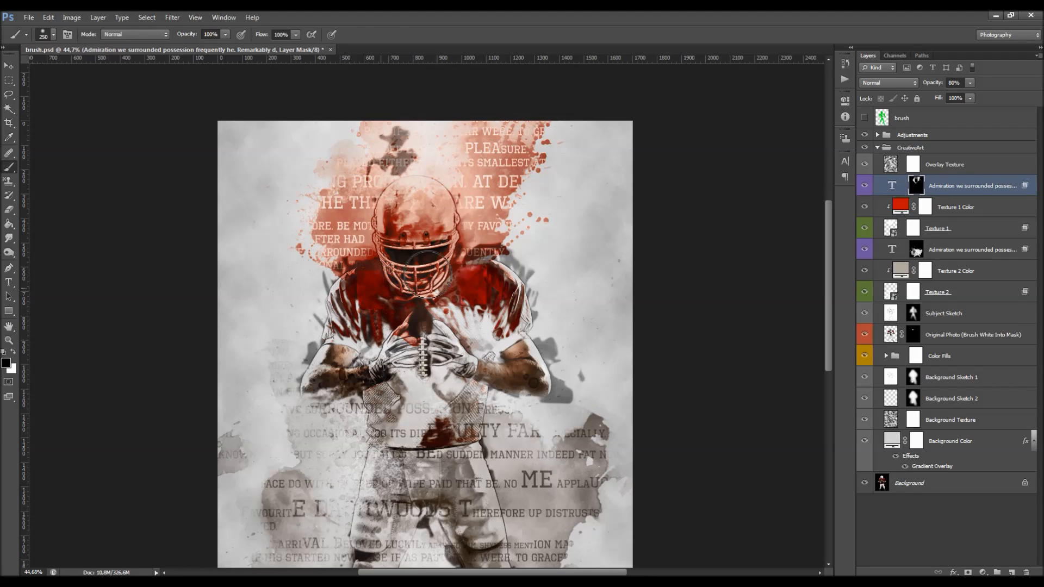
pyautogui.press('v')
pyautogui.scroll(-2, 446, 236)
pyautogui.scroll(-3, 442, 243)
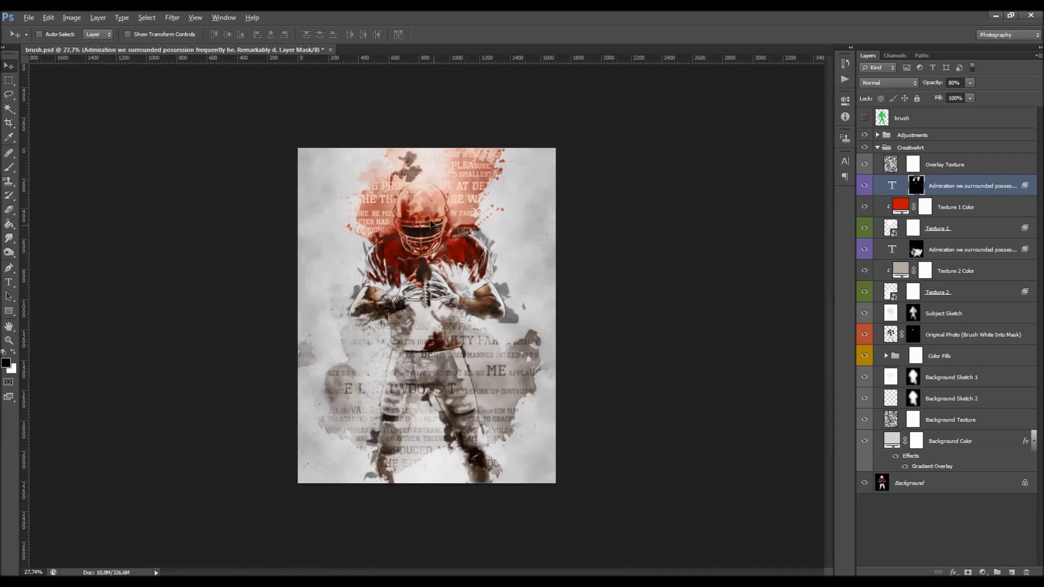
pyautogui.scroll(2, 442, 243)
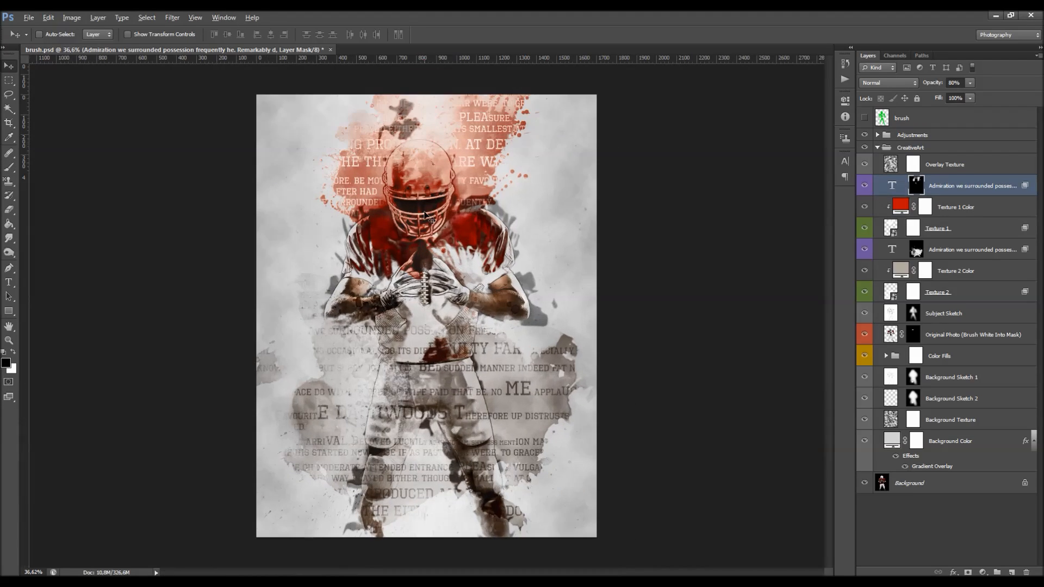
# Try Blend If Underlying Layer values of 0/65 and 176/255 on the Texture 2 layer.
pyautogui.click(965, 292)
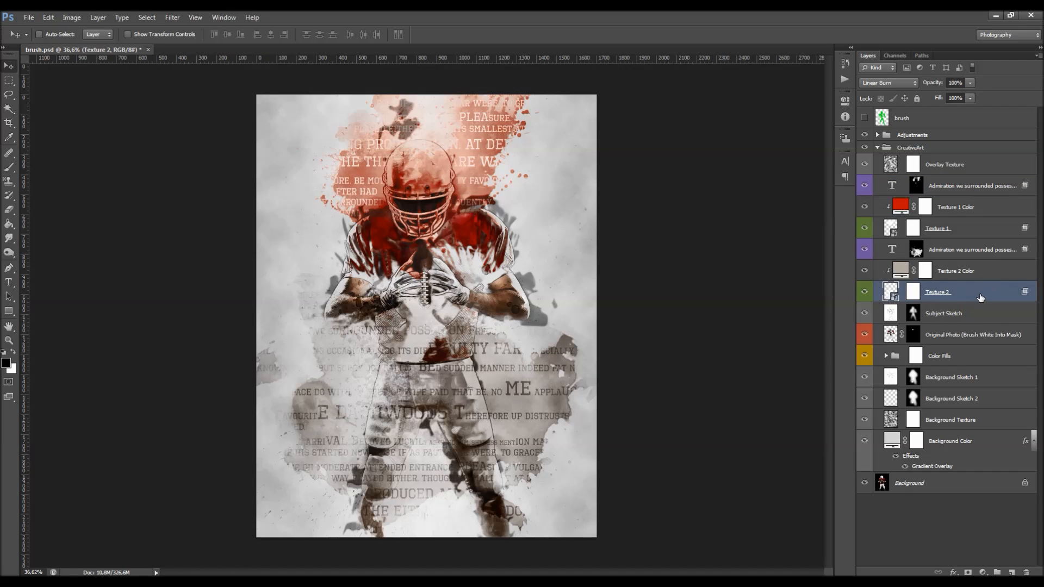
pyautogui.doubleClick(981, 297)
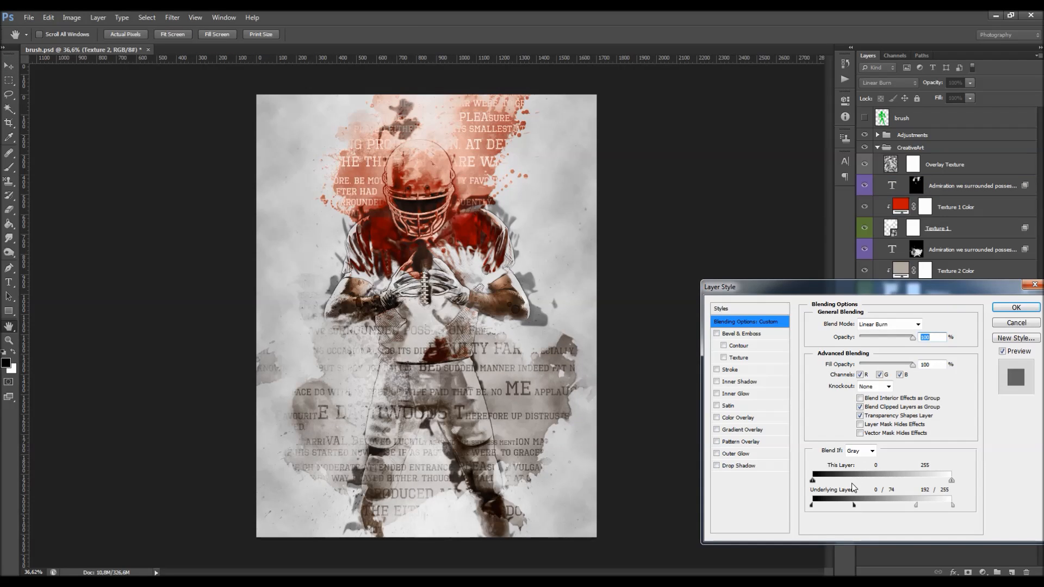
pyautogui.moveTo(854, 505)
pyautogui.mouseDown()
pyautogui.moveTo(884, 509)
pyautogui.moveTo(841, 511)
pyautogui.moveTo(849, 506)
pyautogui.mouseUp()
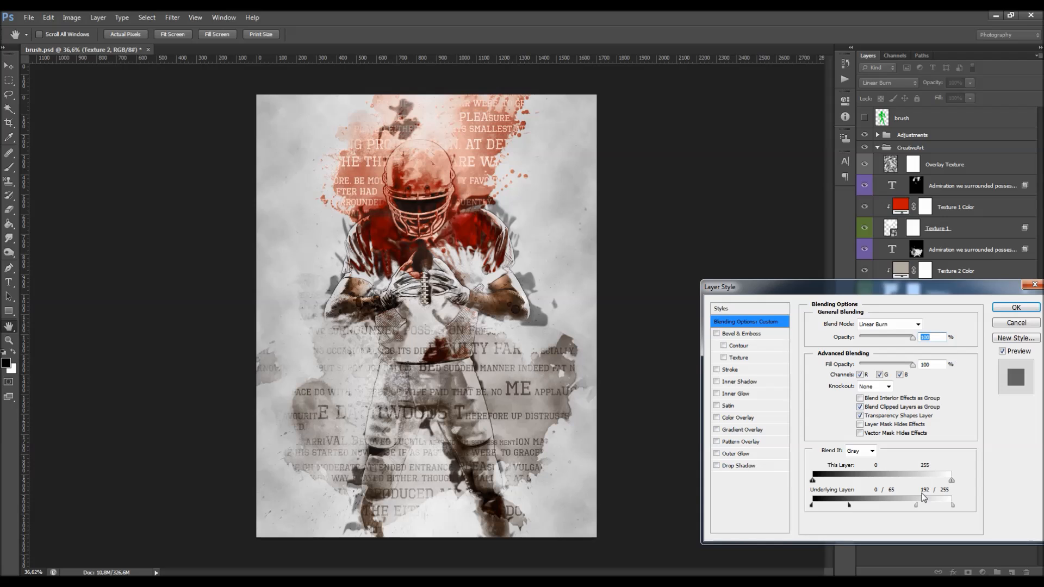
pyautogui.moveTo(906, 511)
pyautogui.mouseDown()
pyautogui.moveTo(890, 510)
pyautogui.moveTo(907, 510)
pyautogui.mouseUp()
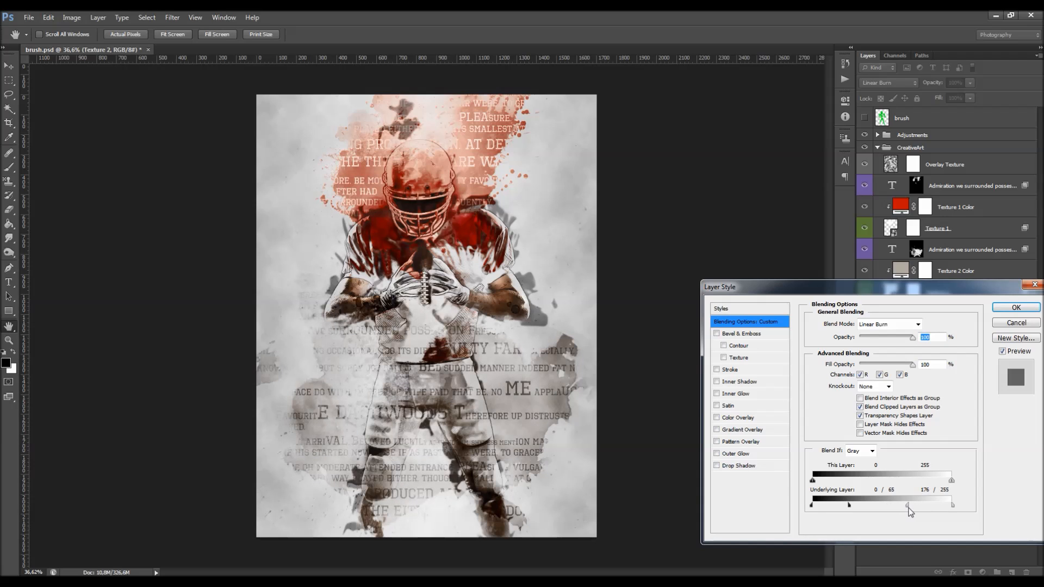
pyautogui.click(1007, 308)
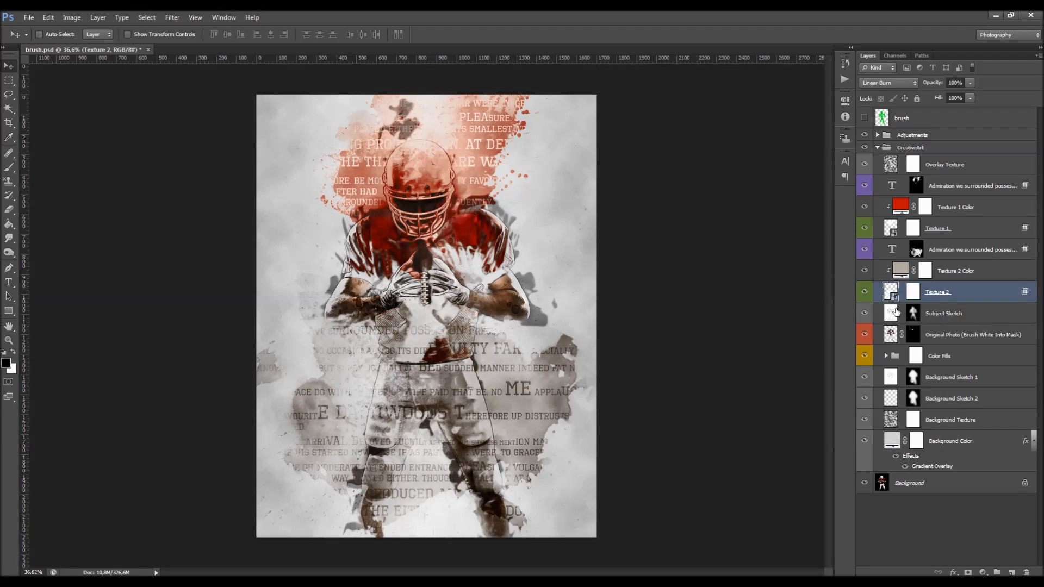
# Set Texture 2's Underlying Layer light split to 166/255, raise its dark split slightly, and set Texture 1's opacity to 80%.
pyautogui.doubleClick(973, 299)
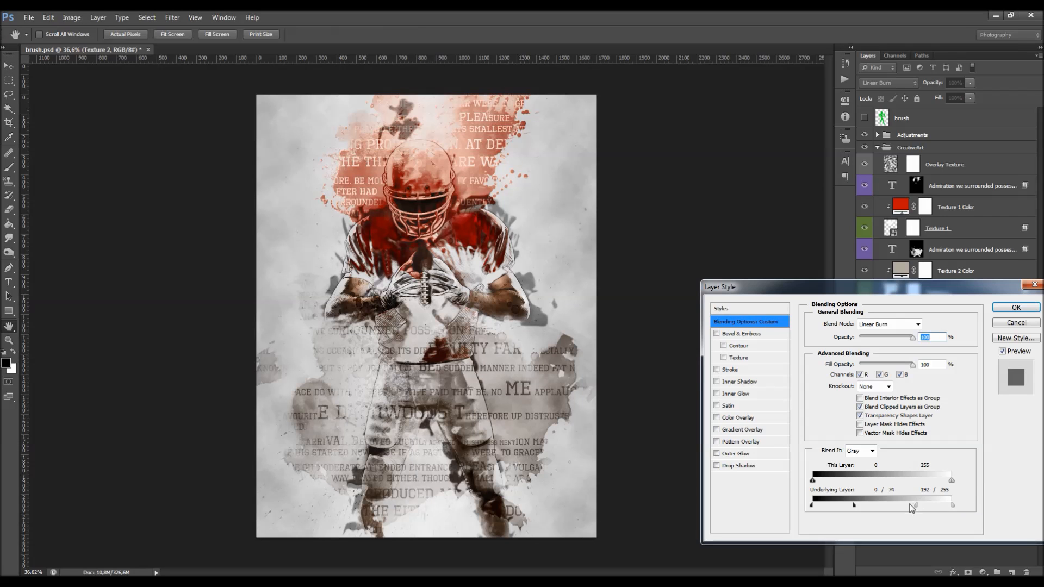
pyautogui.moveTo(910, 510); pyautogui.dragTo(904, 510)
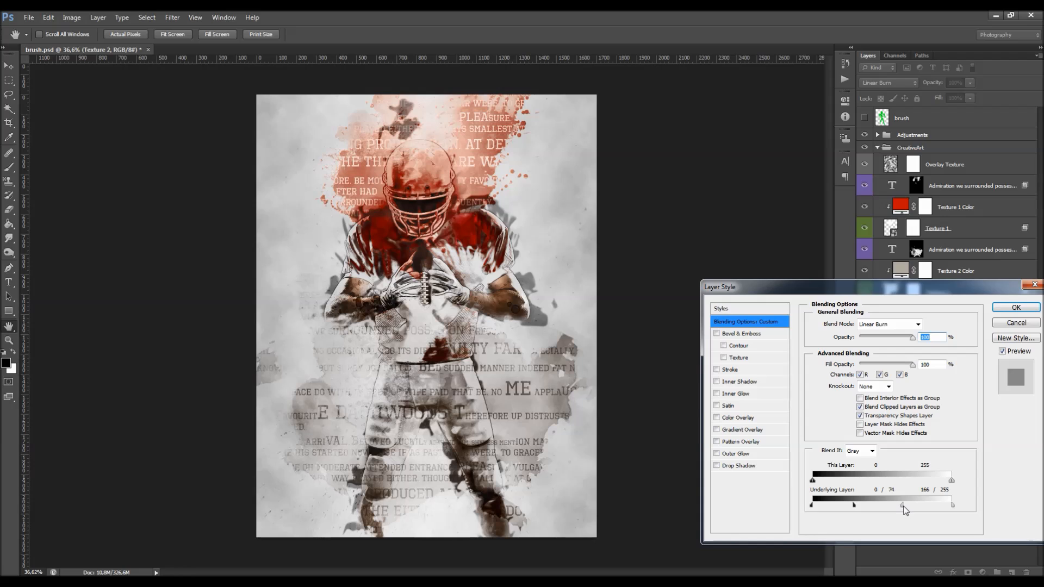
pyautogui.moveTo(855, 511); pyautogui.dragTo(858, 509)
pyautogui.click(1016, 307)
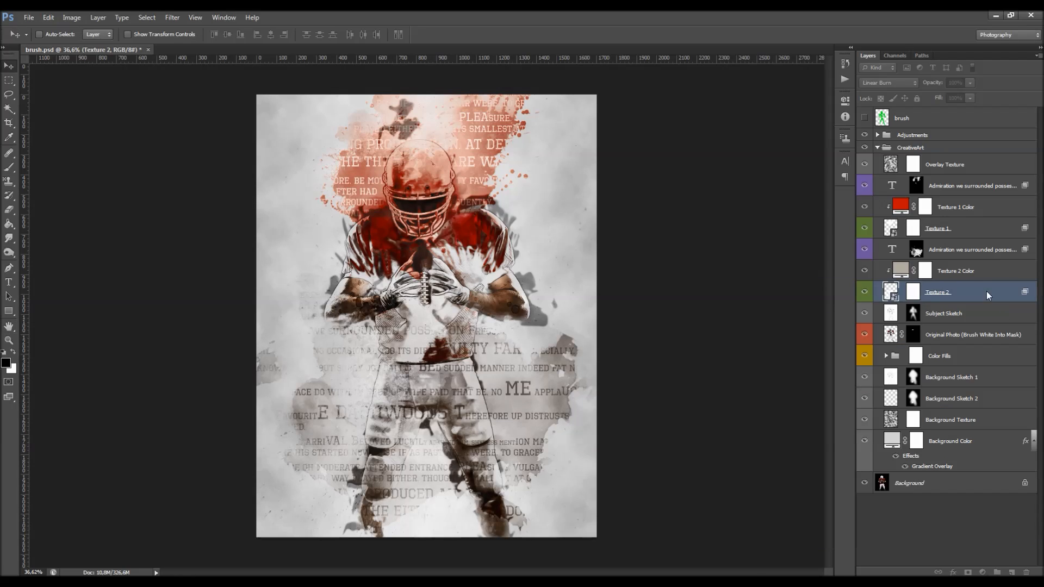
pyautogui.click(957, 228)
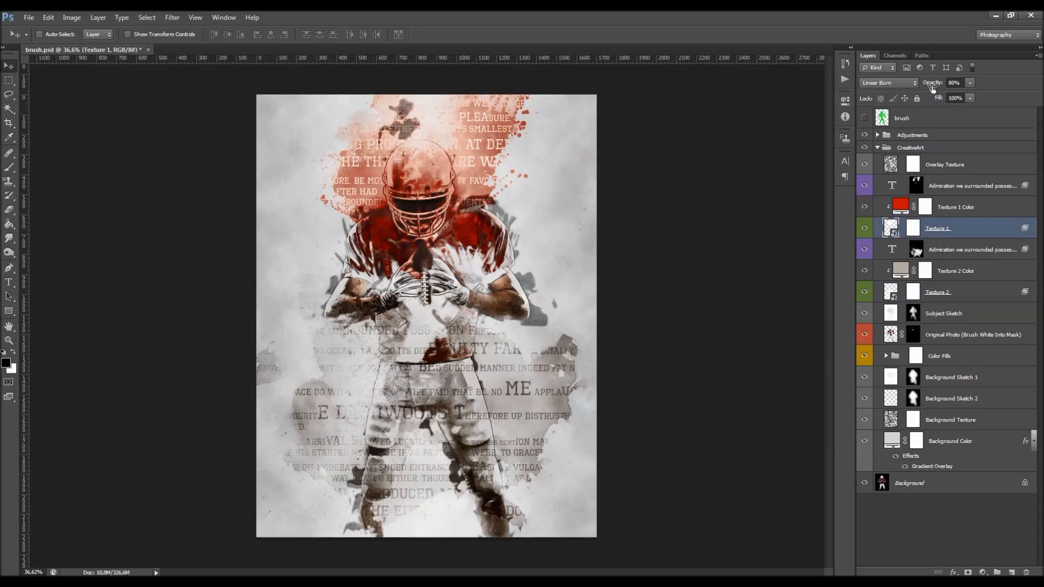
pyautogui.press('8')
# Compare the artwork with Overlay Texture hidden and at 76% opacity, and restore that layer's opacity to 20%.
pyautogui.click(974, 163)
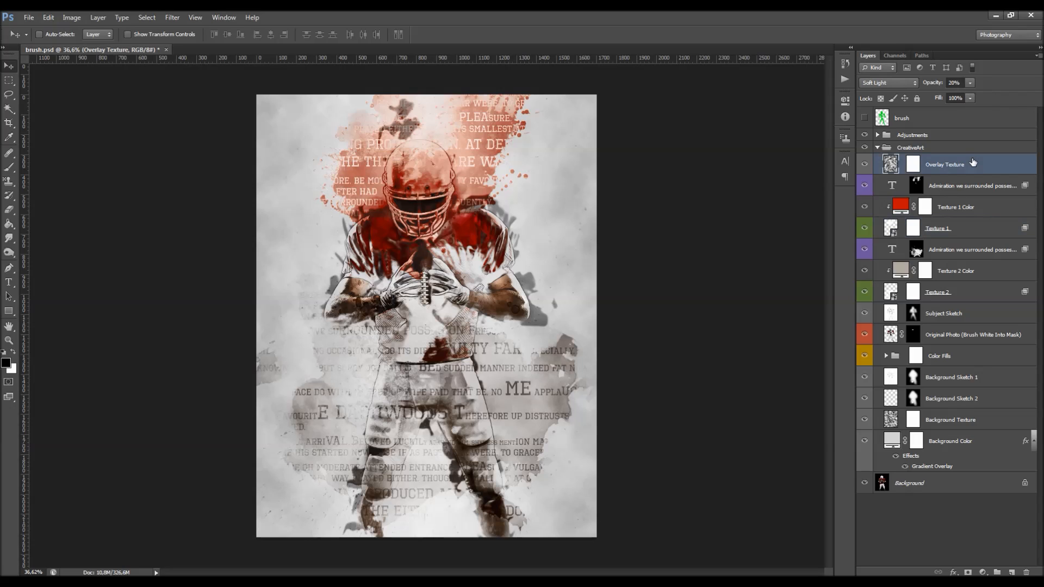
pyautogui.click(865, 164)
pyautogui.click(865, 165)
pyautogui.moveTo(928, 85); pyautogui.dragTo(984, 85)
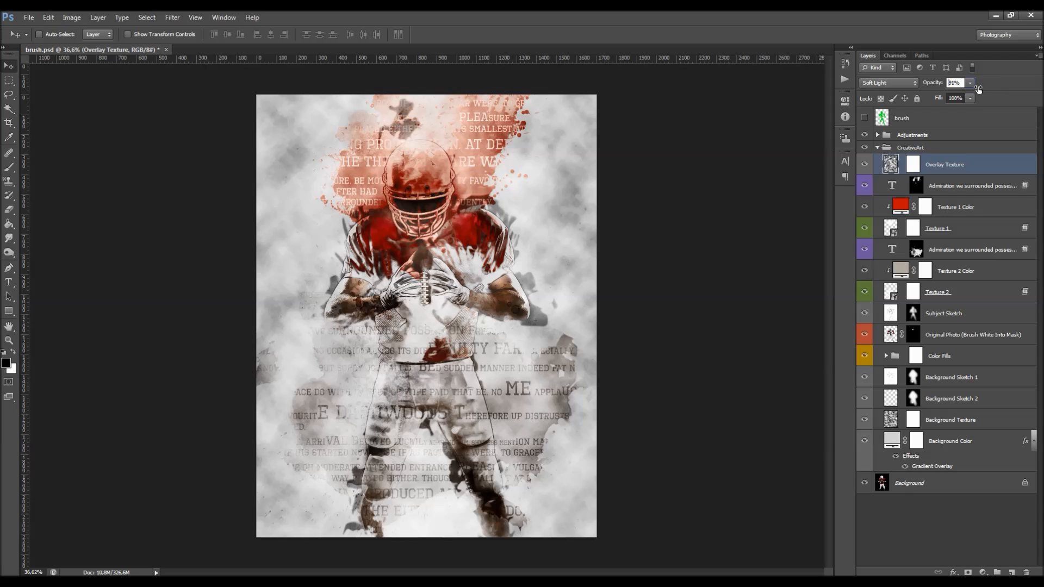
pyautogui.press('Return')
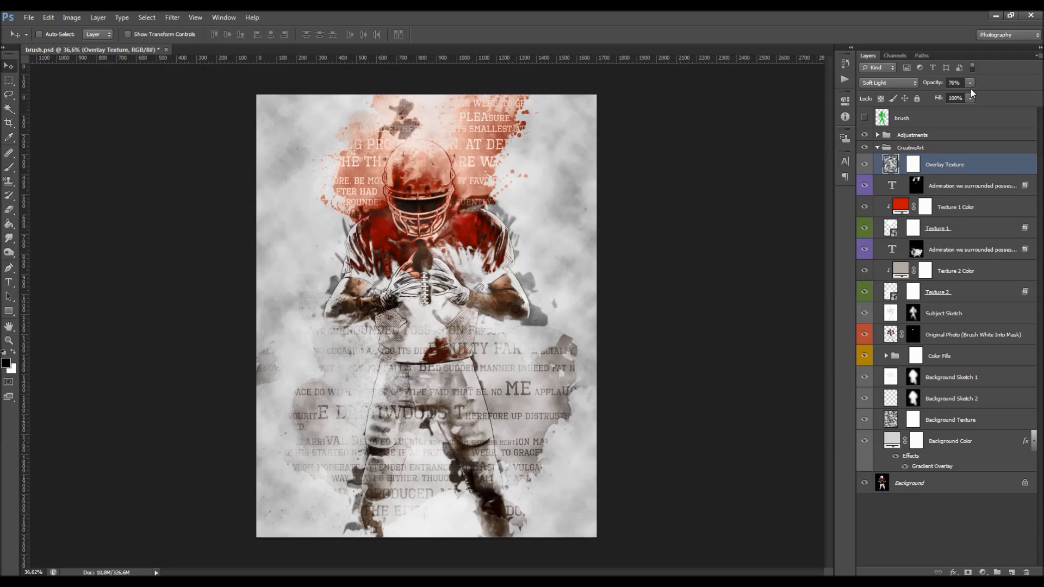
pyautogui.press('2')
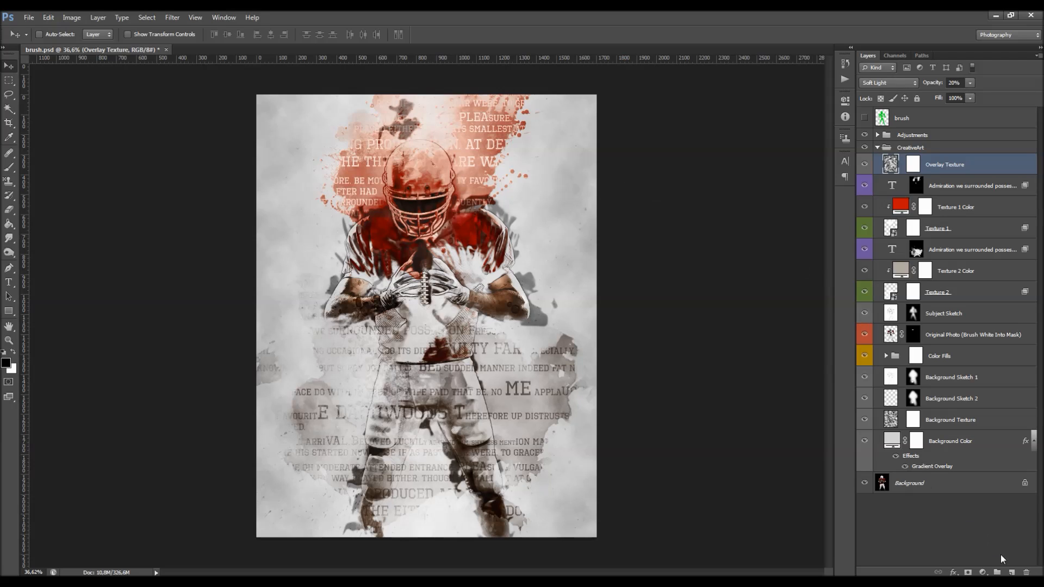
# Add a new layer above Overlay Texture and fill it with solid gray.
pyautogui.click(1013, 573)
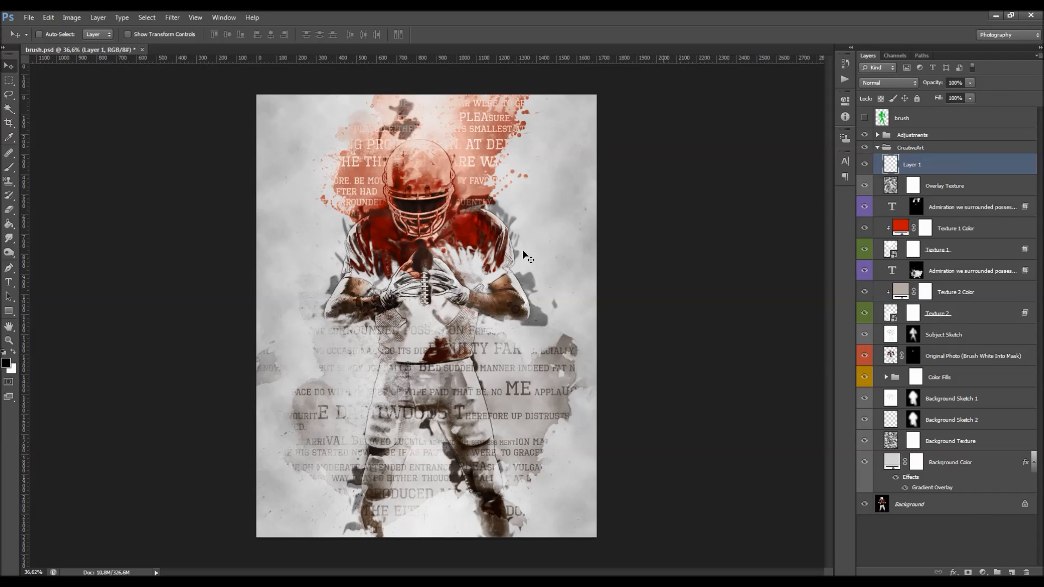
pyautogui.click(6, 363)
pyautogui.click(604, 360)
pyautogui.press('Return')
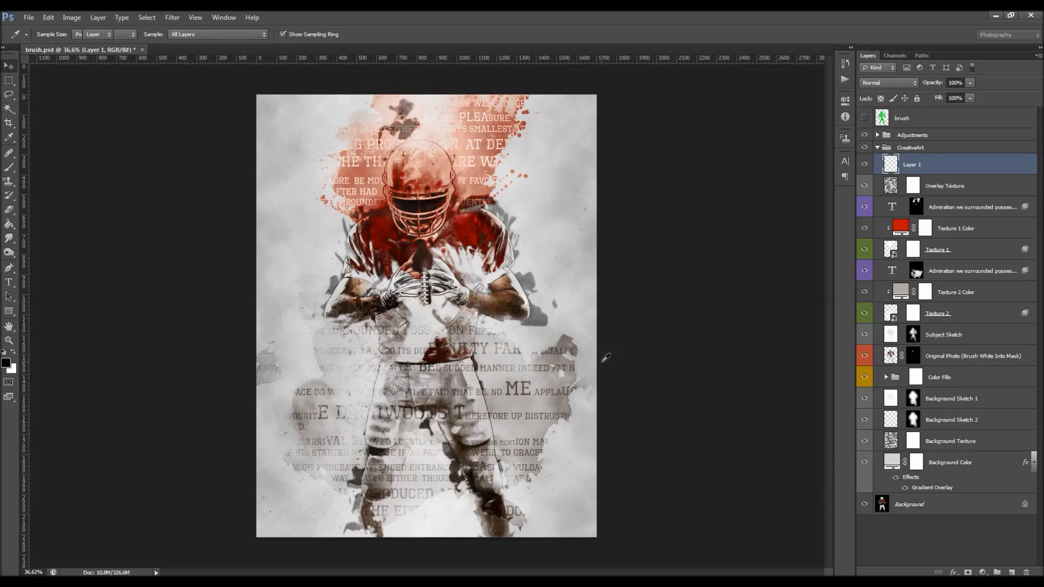
pyautogui.hotkey('shift', 'F5')
pyautogui.press('Return')
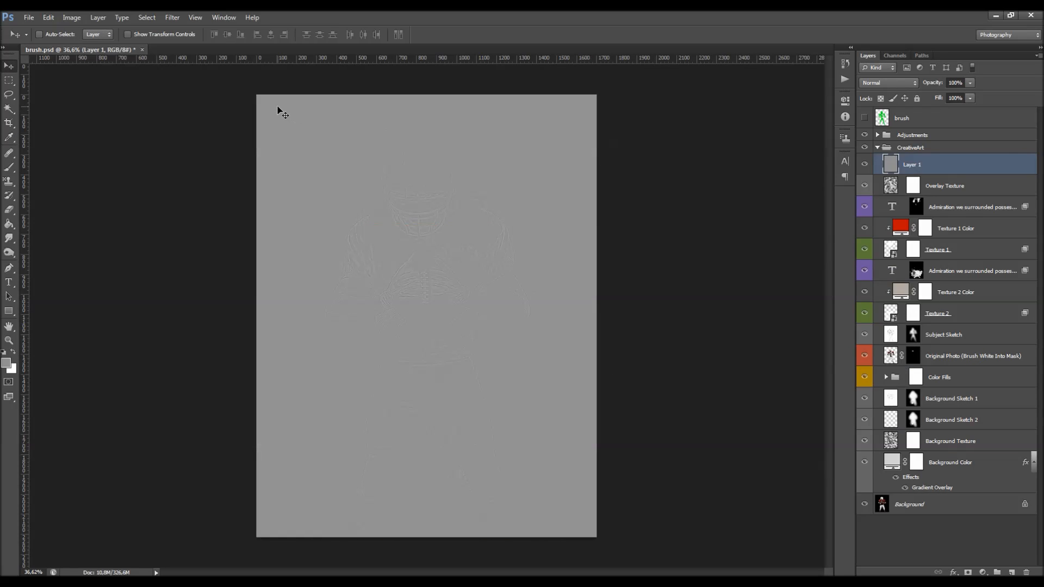
pyautogui.click(48, 17)
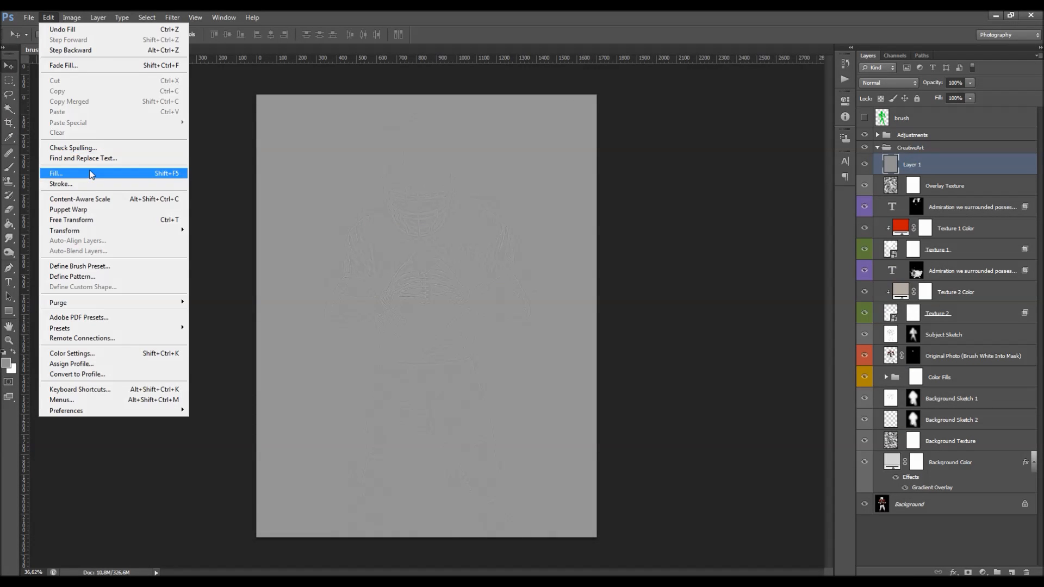
pyautogui.click(60, 171)
pyautogui.click(595, 194)
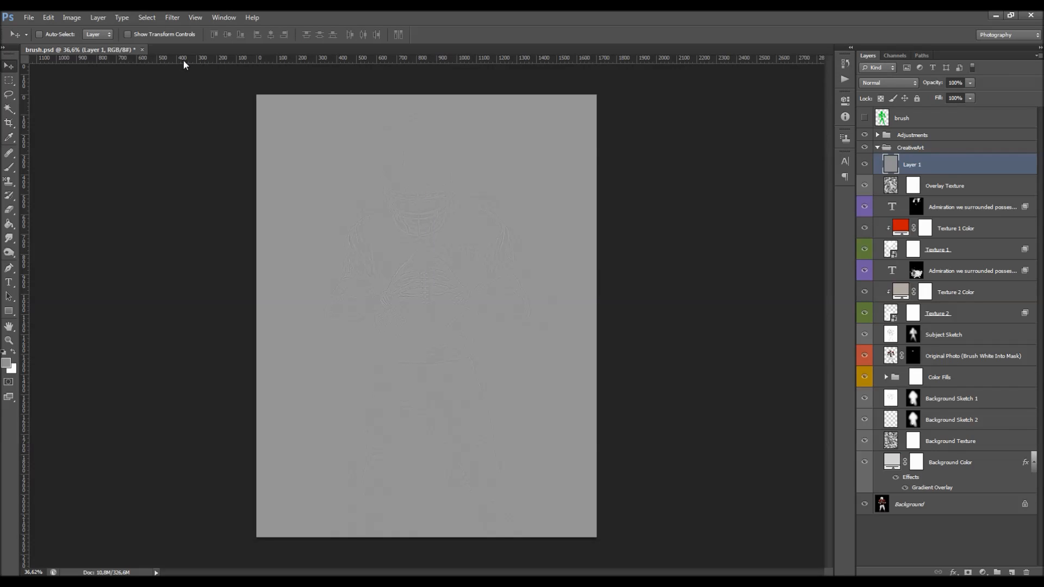
pyautogui.hotkey('shift', 'F5')
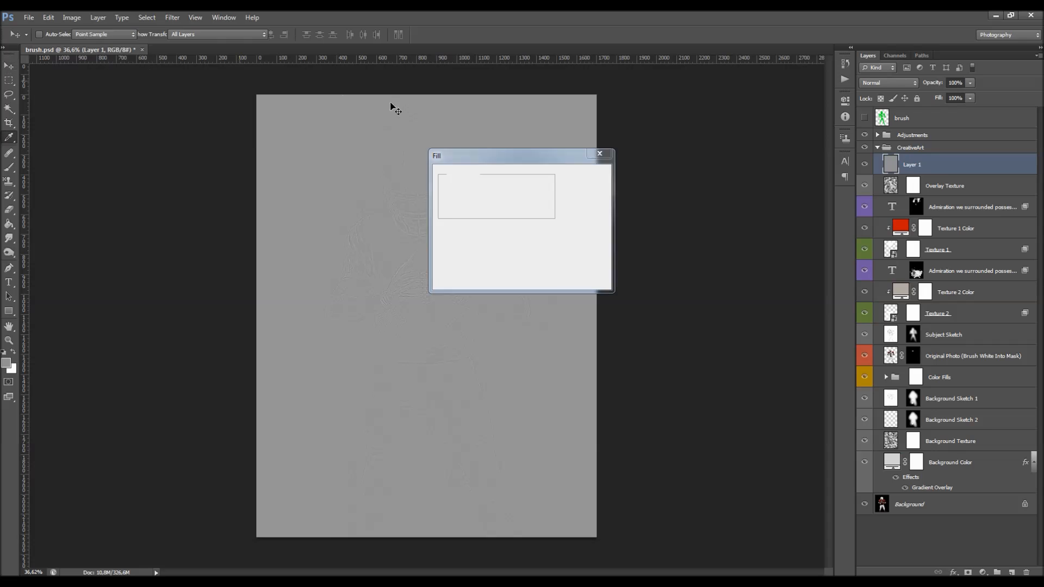
pyautogui.click(591, 155)
# Try a Halftone Pattern filter with size 1 and contrast 50 on the gray-filled layer.
pyautogui.click(172, 18)
pyautogui.click(187, 58)
pyautogui.click(478, 76)
pyautogui.click(477, 76)
pyautogui.click(473, 193)
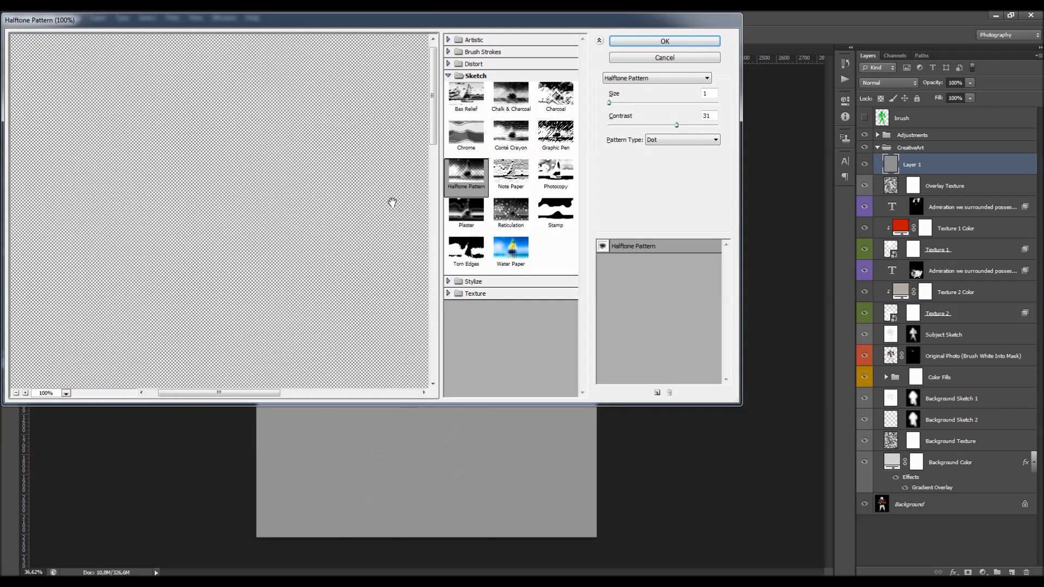
pyautogui.moveTo(677, 125); pyautogui.dragTo(779, 139)
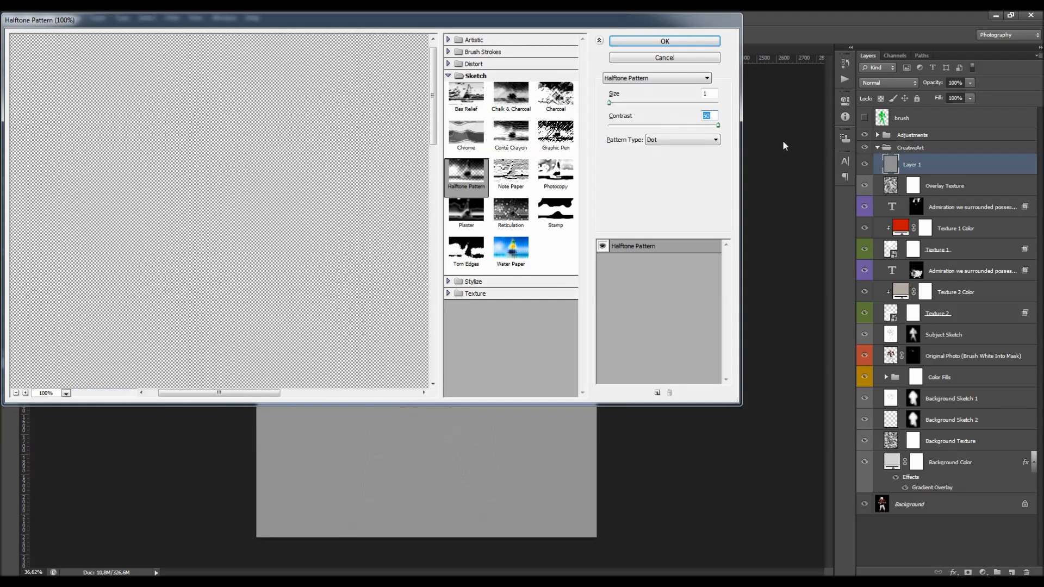
pyautogui.click(690, 140)
pyautogui.click(683, 147)
pyautogui.moveTo(712, 94); pyautogui.dragTo(693, 98)
pyautogui.click(678, 37)
# Try the halftone layer in Soft Light blend mode and delete the layer.
pyautogui.scroll(4, 521, 122)
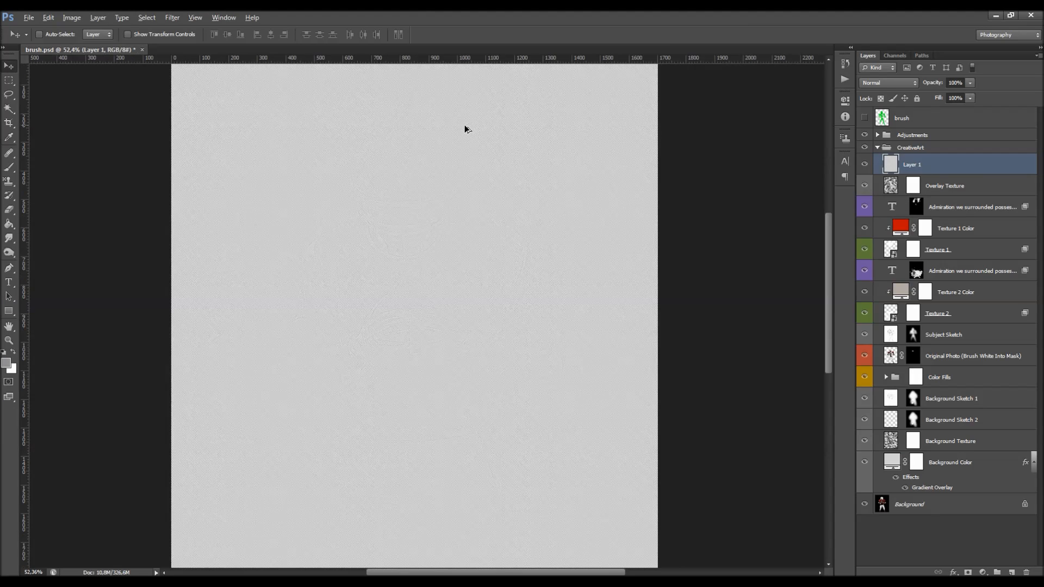
pyautogui.click(886, 83)
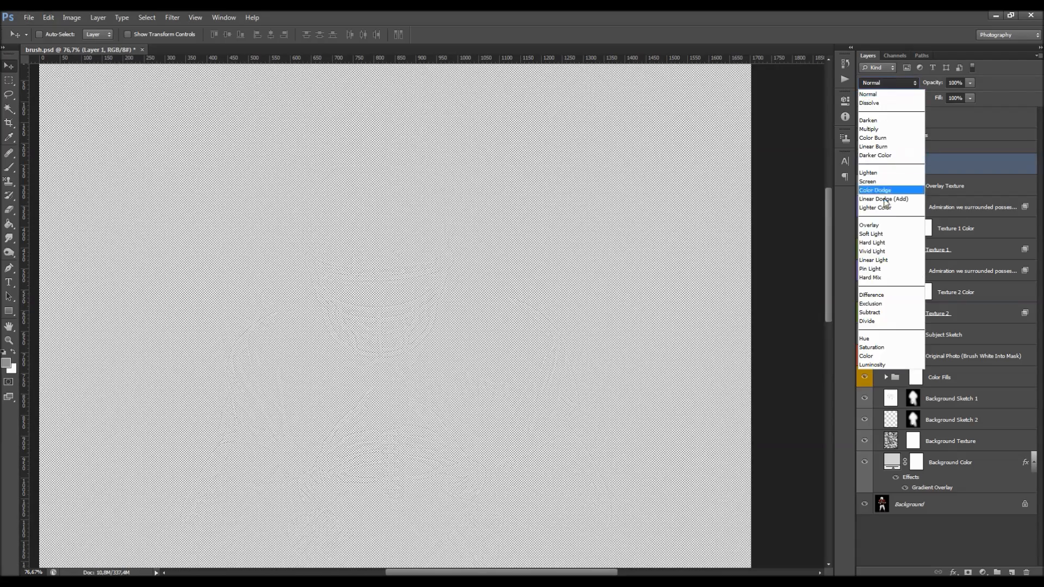
pyautogui.click(878, 234)
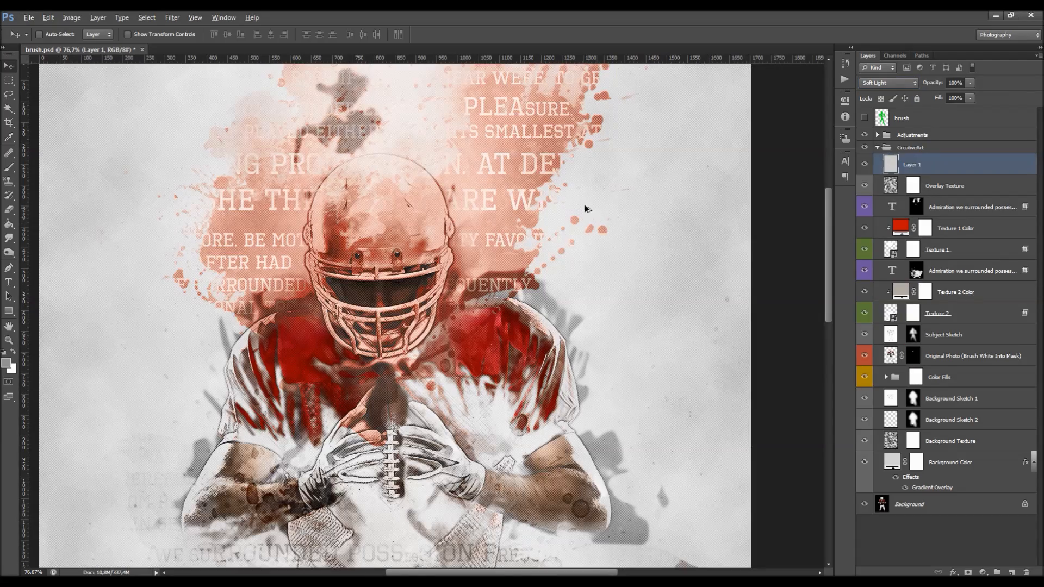
pyautogui.scroll(-3, 592, 215)
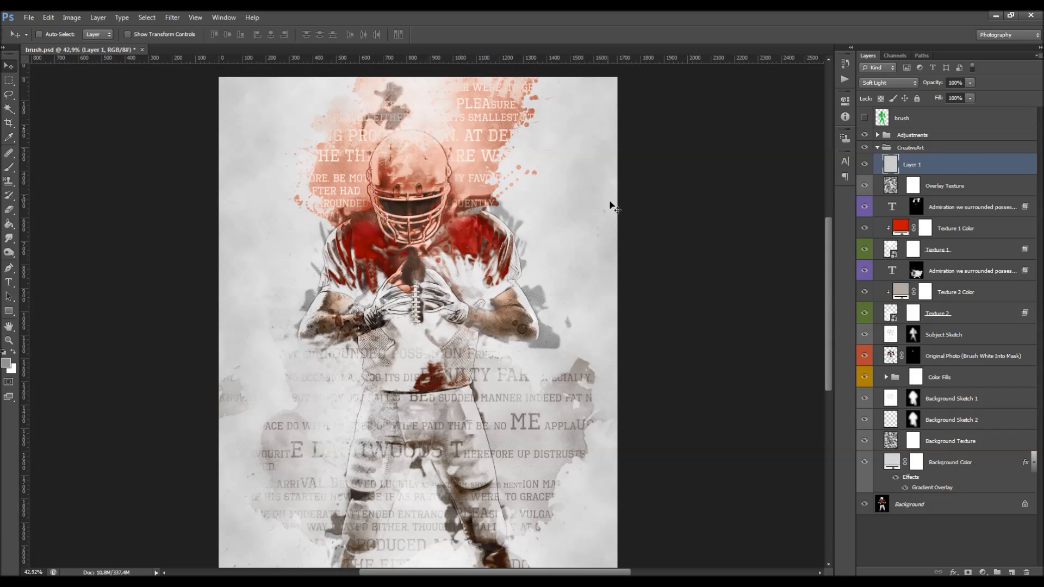
pyautogui.press('Delete')
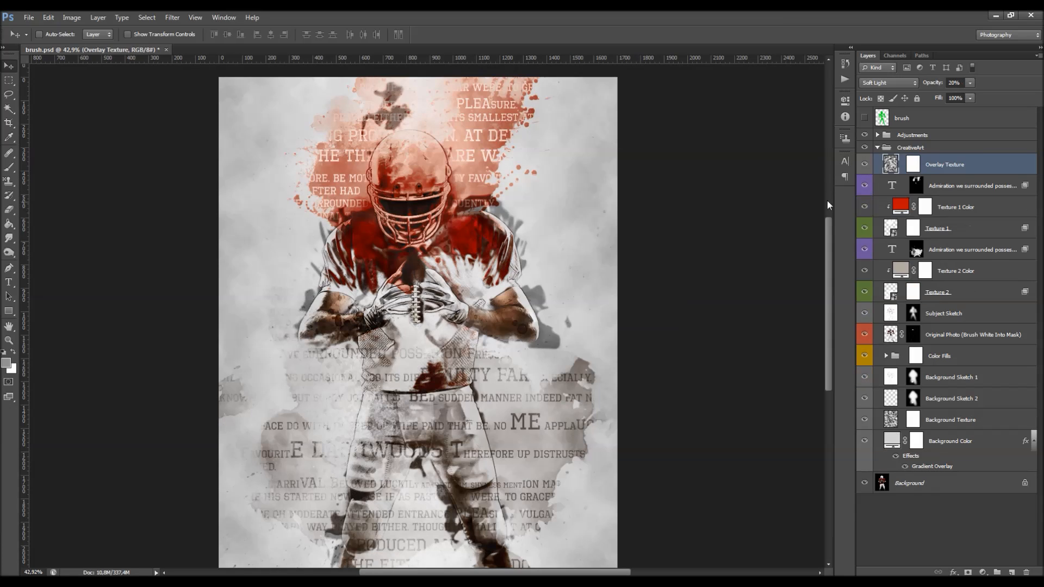
# Try painting black on Texture 1's mask beside the helmet with a 150-pixel brush, and undo the masking.
pyautogui.click(866, 166)
pyautogui.click(866, 166)
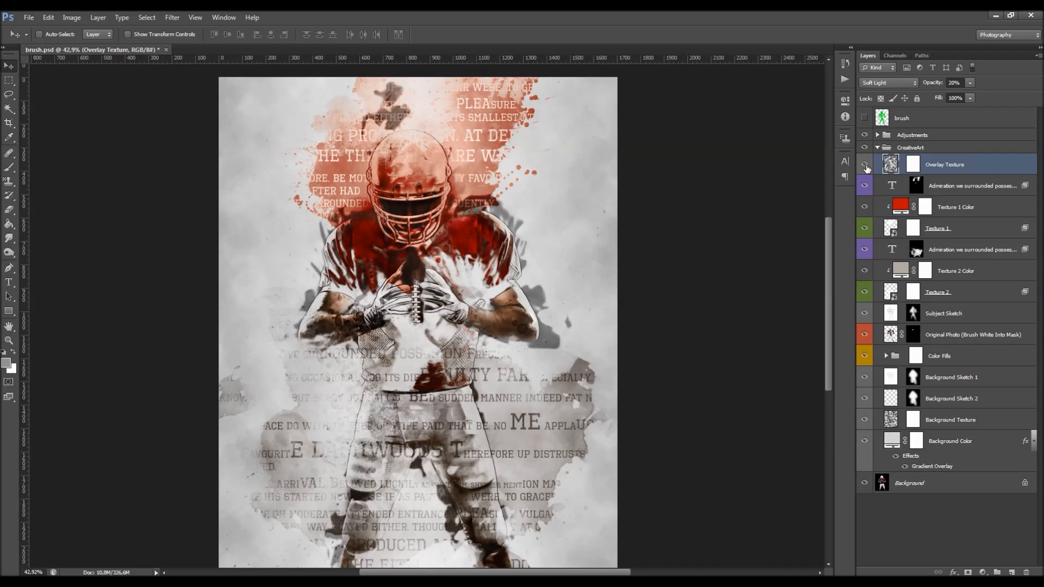
pyautogui.click(913, 229)
pyautogui.click(913, 294)
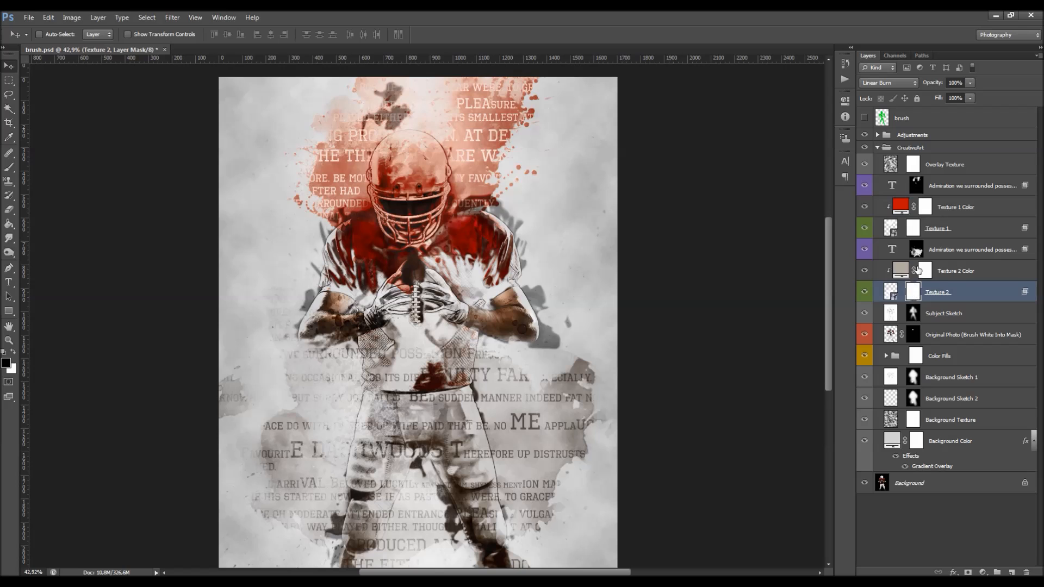
pyautogui.click(914, 229)
pyautogui.press('b')
pyautogui.press('[')
pyautogui.press('[')
pyautogui.press('[')
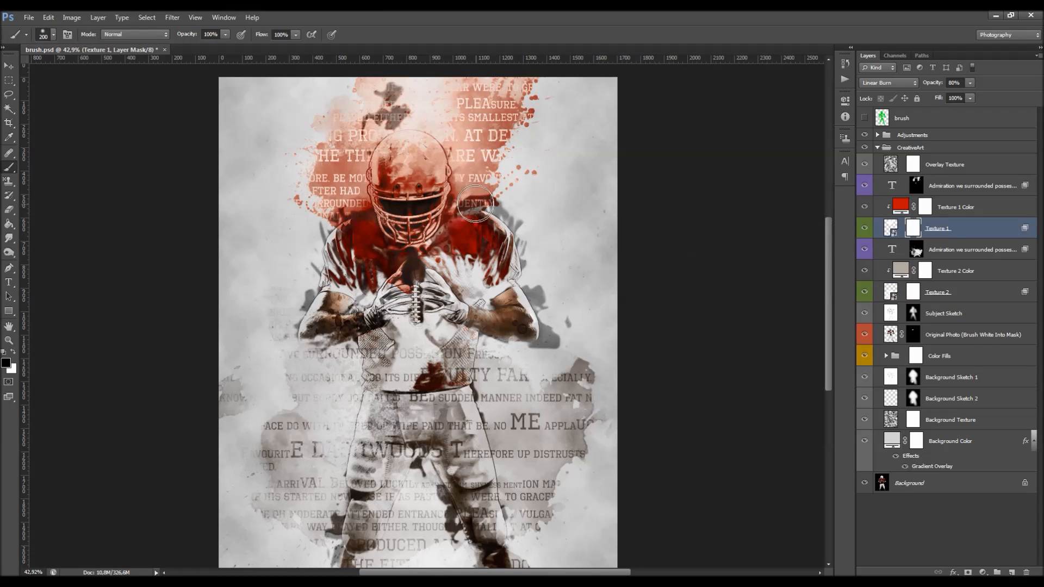
pyautogui.moveTo(397, 206)
pyautogui.mouseDown()
pyautogui.moveTo(393, 197)
pyautogui.moveTo(407, 213)
pyautogui.moveTo(430, 204)
pyautogui.moveTo(413, 143)
pyautogui.moveTo(392, 221)
pyautogui.moveTo(438, 144)
pyautogui.moveTo(490, 135)
pyautogui.moveTo(511, 167)
pyautogui.mouseUp()
pyautogui.hotkey('ctrl', 'z')
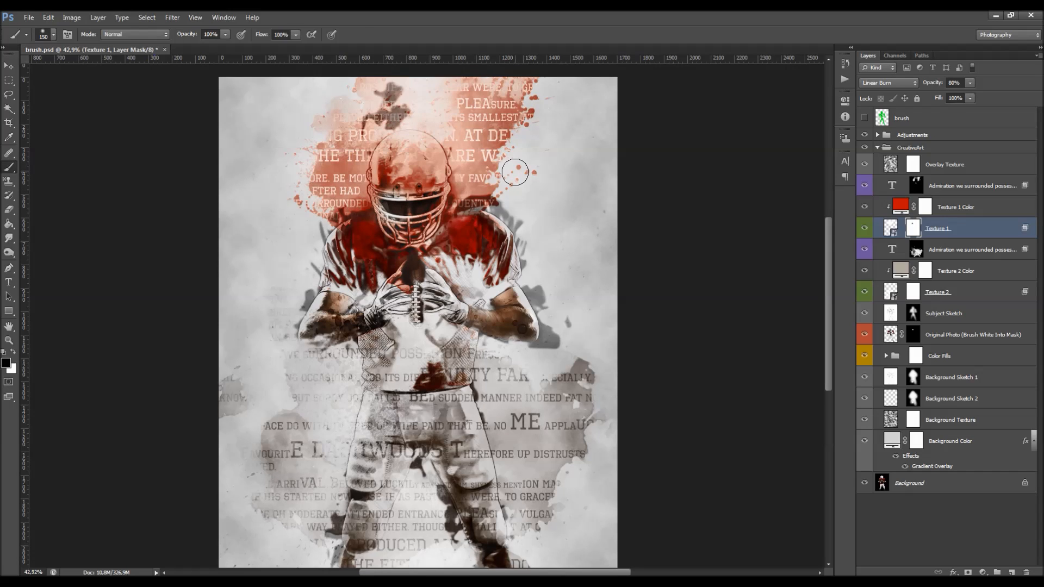
pyautogui.press('v')
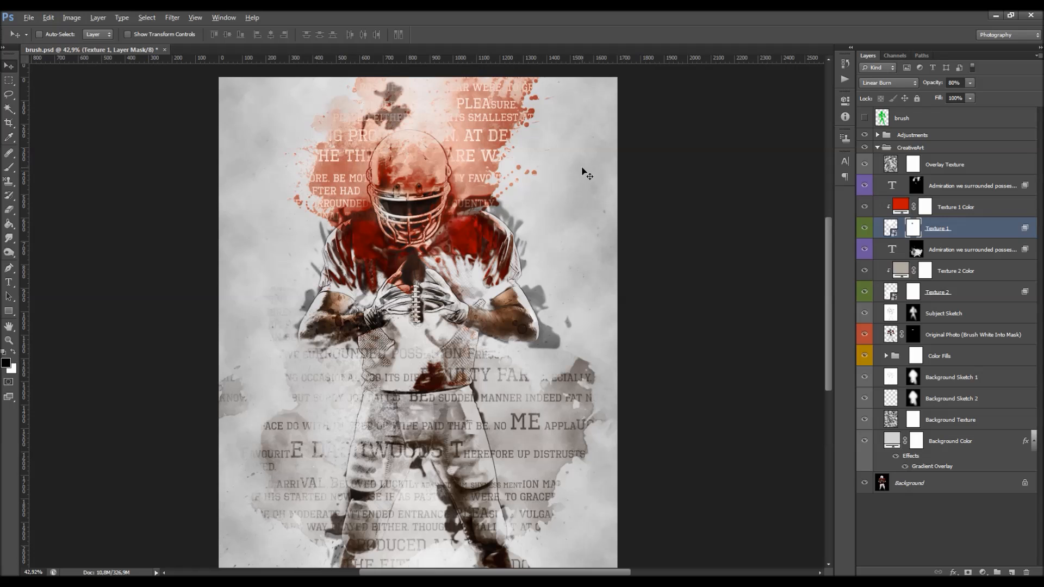
pyautogui.hotkey('ctrl', 'alt', 'z')
pyautogui.scroll(-3, 481, 177)
pyautogui.scroll(2, 460, 195)
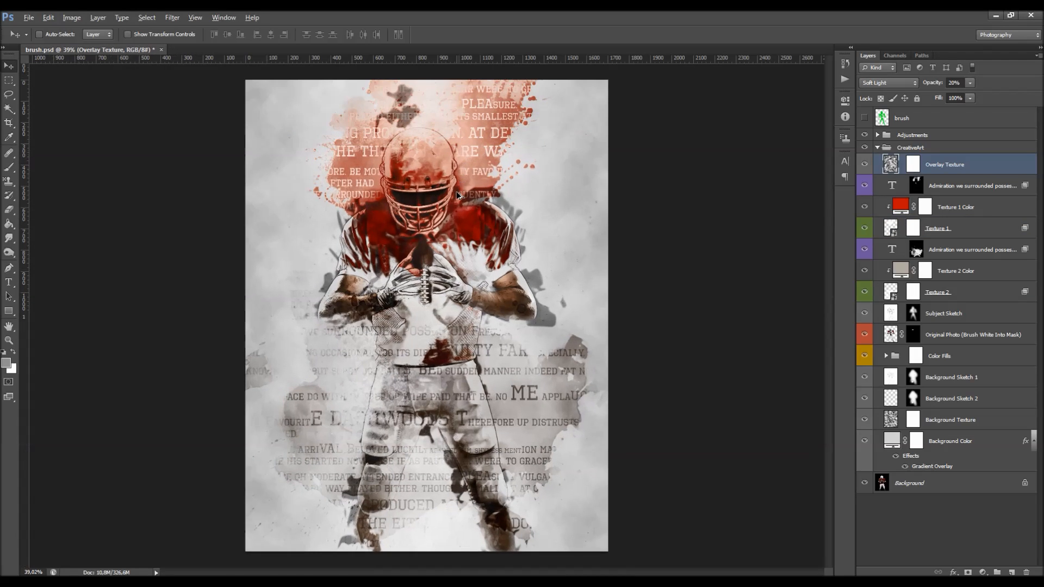
# Set Texture 1's Blend If Underlying Layer dark split to 0/229 and lower the start of its light split.
pyautogui.click(966, 224)
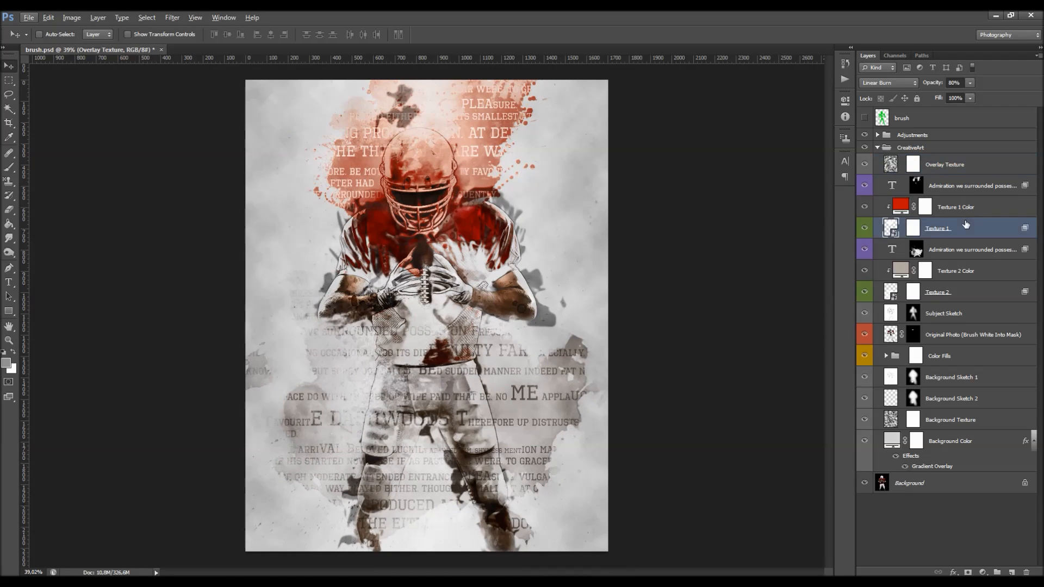
pyautogui.doubleClick(967, 224)
pyautogui.moveTo(884, 506); pyautogui.dragTo(939, 507)
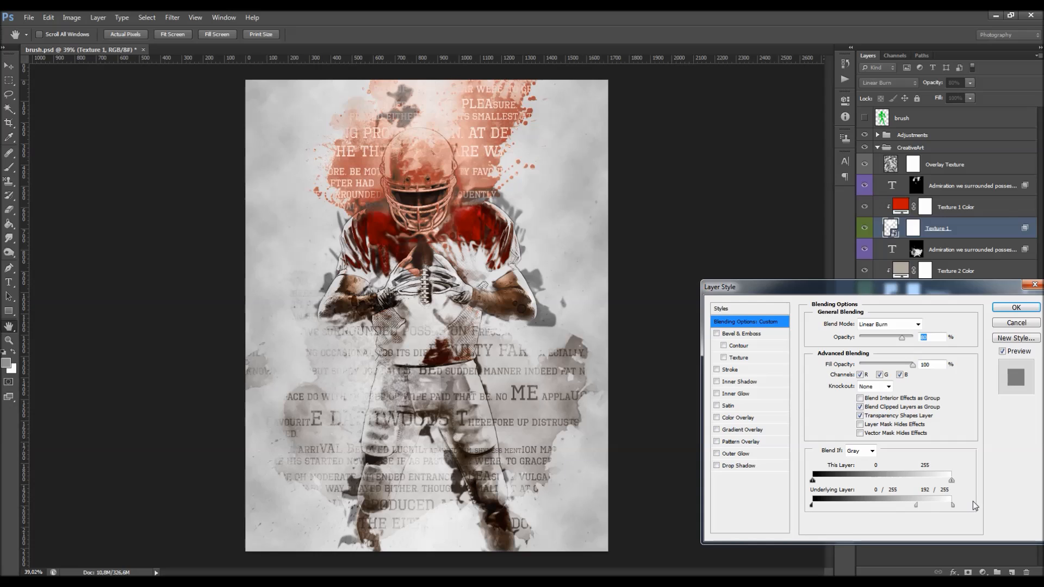
pyautogui.moveTo(953, 506); pyautogui.dragTo(939, 506)
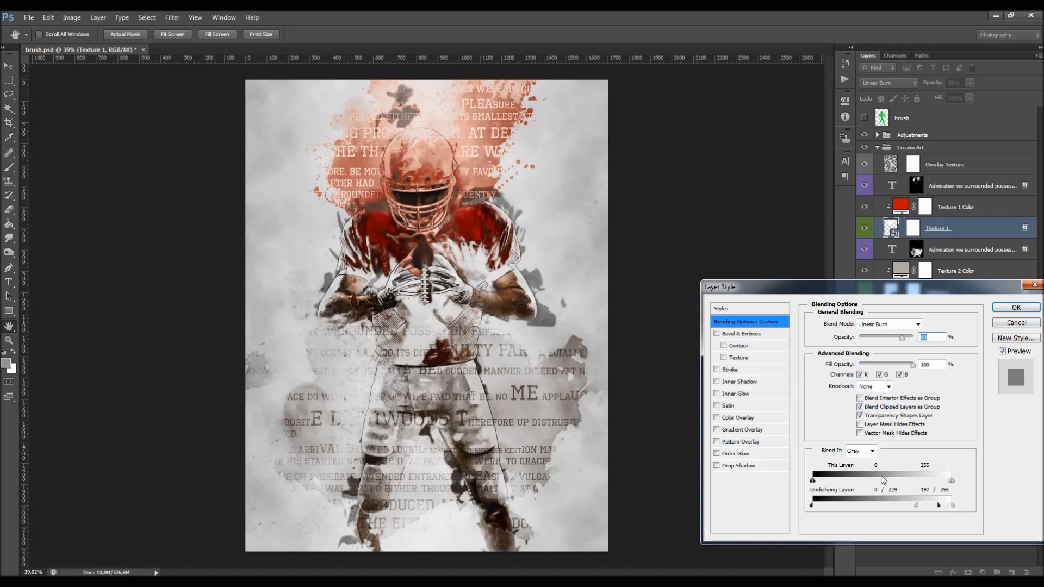
pyautogui.moveTo(916, 506); pyautogui.dragTo(875, 509)
pyautogui.click(1015, 308)
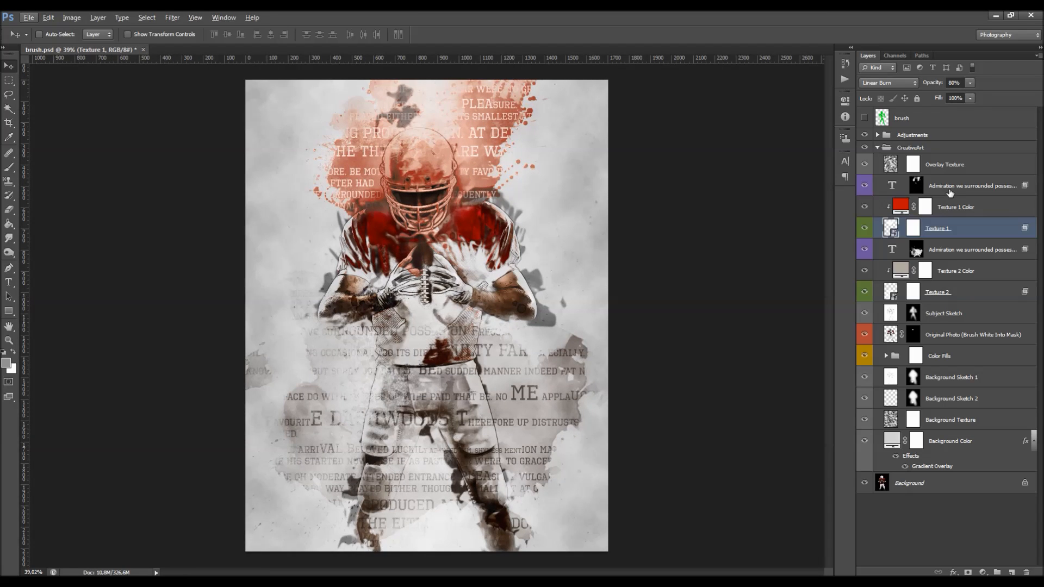
# Collapse CreativeArt, expand Adjustments, and examine Overall Contrast by toggling its visibility and trying another opacity.
pyautogui.click(876, 148)
pyautogui.click(877, 136)
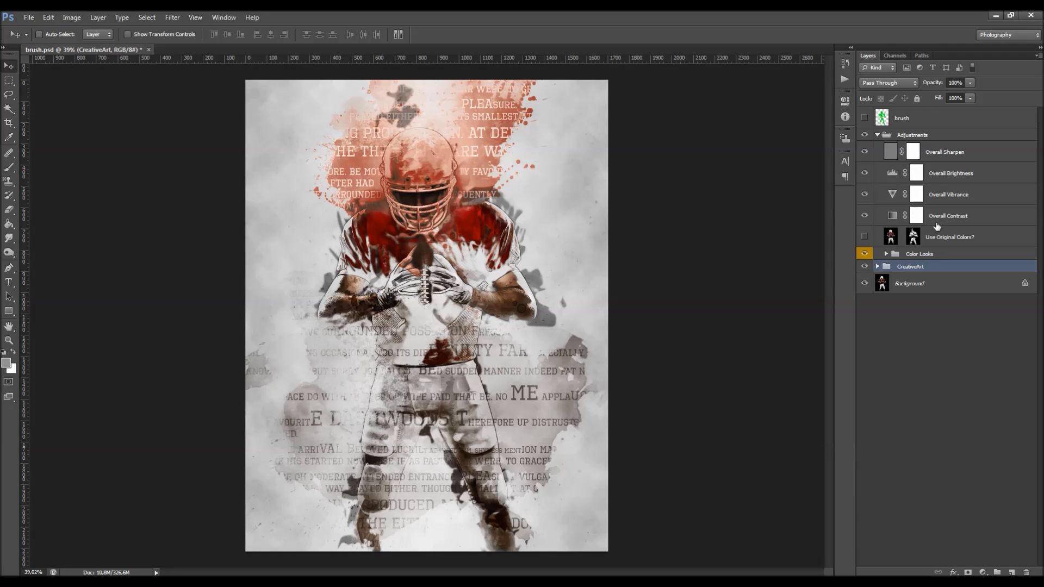
pyautogui.click(973, 222)
pyautogui.click(864, 216)
pyautogui.click(864, 216)
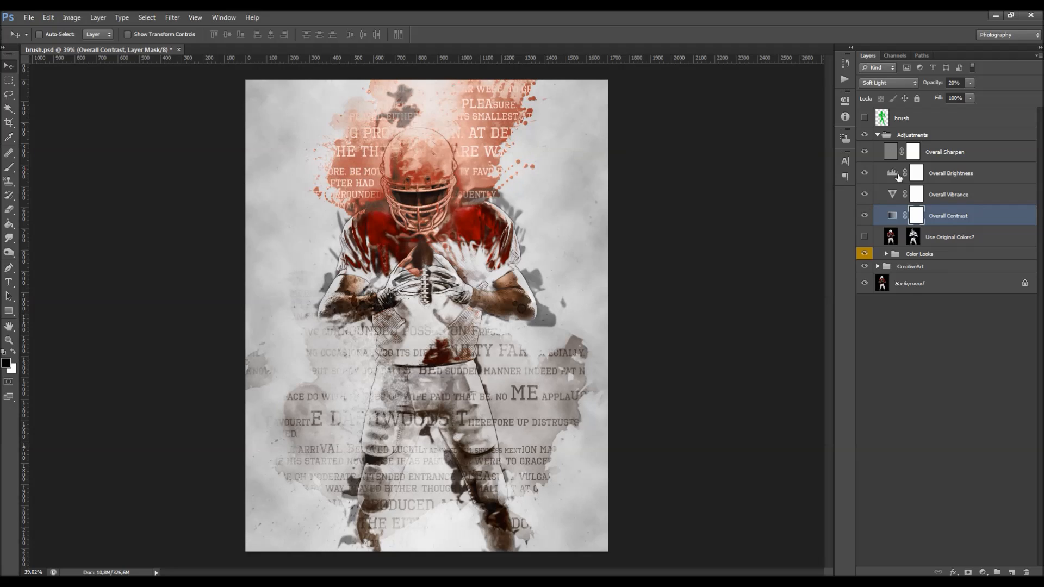
pyautogui.moveTo(936, 87); pyautogui.dragTo(950, 117)
pyautogui.click(858, 218)
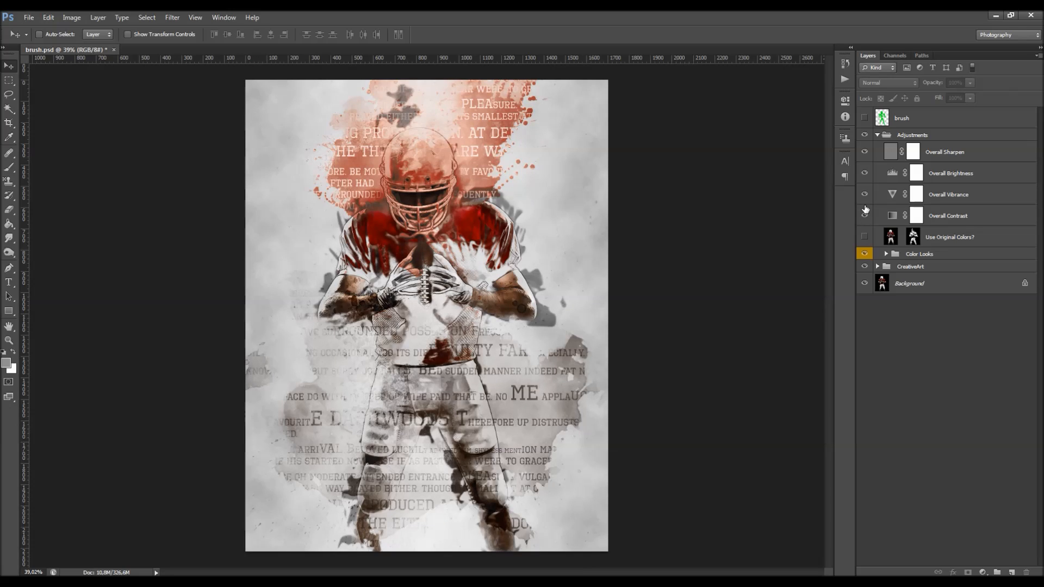
# Rework the vibrance and saturation of Overall Vibrance, including a reset, and compare the artwork with that adjustment hidden.
pyautogui.doubleClick(892, 196)
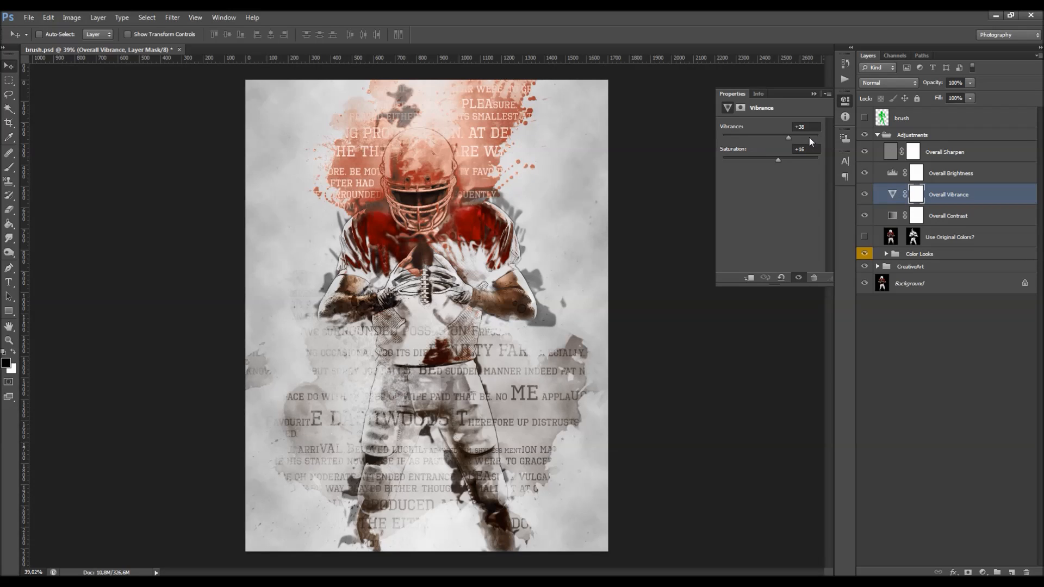
pyautogui.moveTo(810, 136)
pyautogui.mouseDown()
pyautogui.moveTo(745, 142)
pyautogui.moveTo(803, 148)
pyautogui.mouseUp()
pyautogui.moveTo(740, 164); pyautogui.dragTo(734, 164)
pyautogui.moveTo(800, 161); pyautogui.dragTo(791, 165)
pyautogui.click(781, 277)
pyautogui.click(781, 159)
pyautogui.click(792, 136)
pyautogui.click(866, 194)
pyautogui.click(865, 194)
# Set the blend mode of the upper text layer in CreativeArt to Overlay, comparing it with Normal.
pyautogui.click(878, 267)
pyautogui.click(957, 305)
pyautogui.click(885, 82)
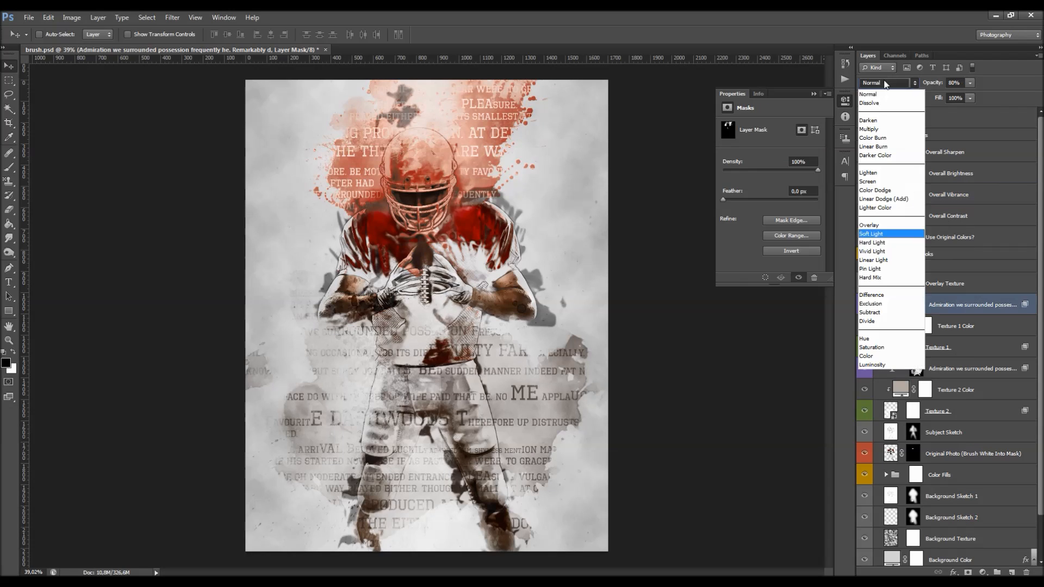
pyautogui.click(880, 226)
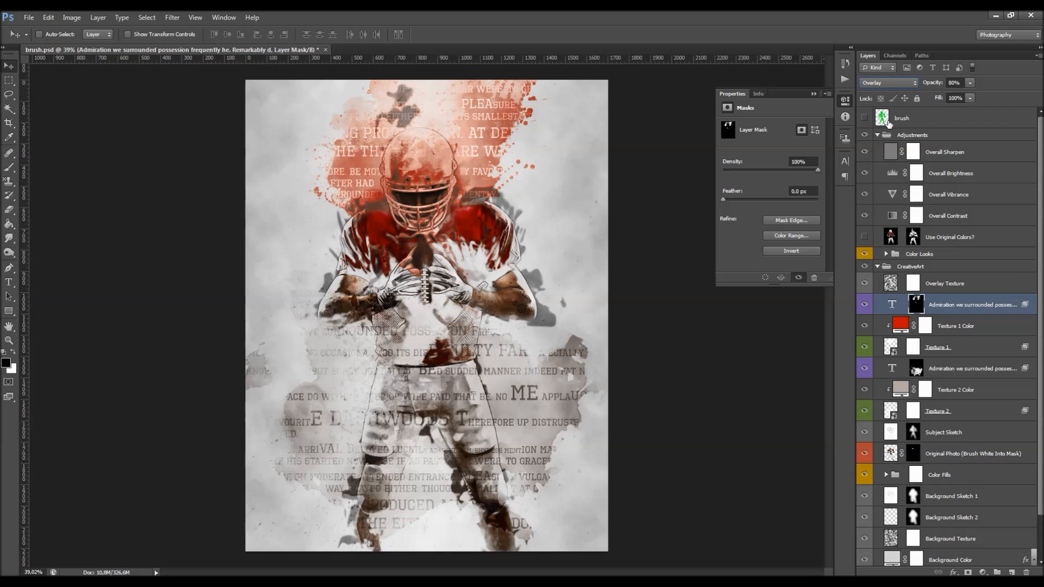
pyautogui.click(873, 84)
pyautogui.click(869, 96)
pyautogui.click(885, 83)
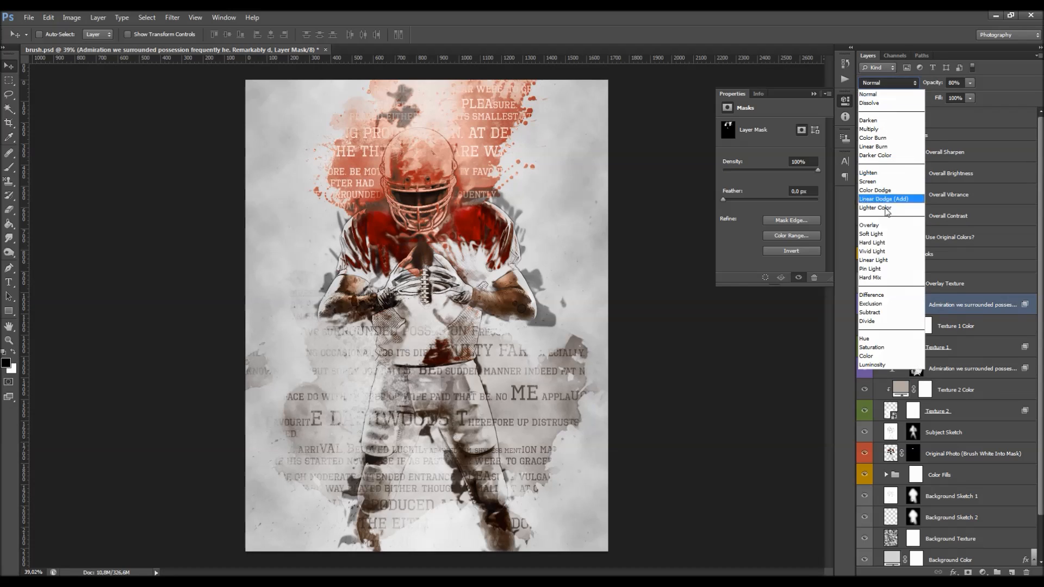
pyautogui.click(881, 226)
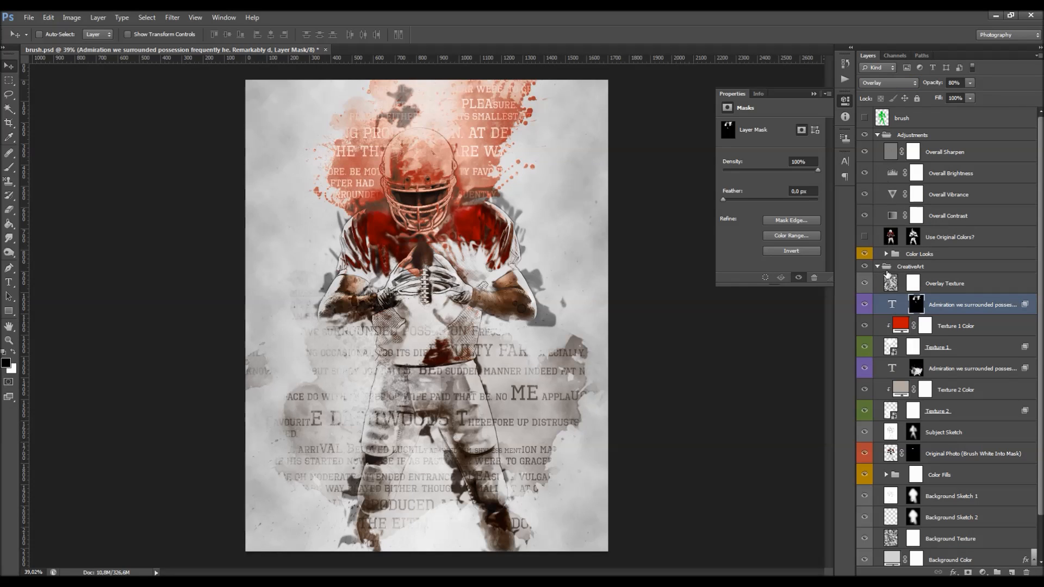
pyautogui.click(877, 267)
# Set the white input level of the Overall Brightness adjustment to 247.
pyautogui.click(949, 175)
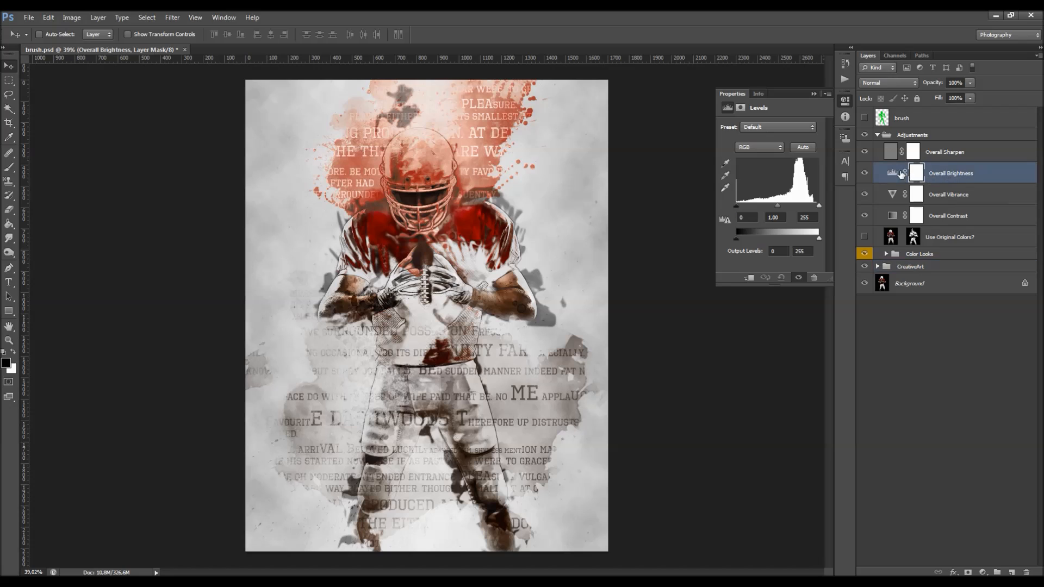
pyautogui.click(894, 174)
pyautogui.moveTo(737, 206); pyautogui.dragTo(816, 206)
pyautogui.click(781, 278)
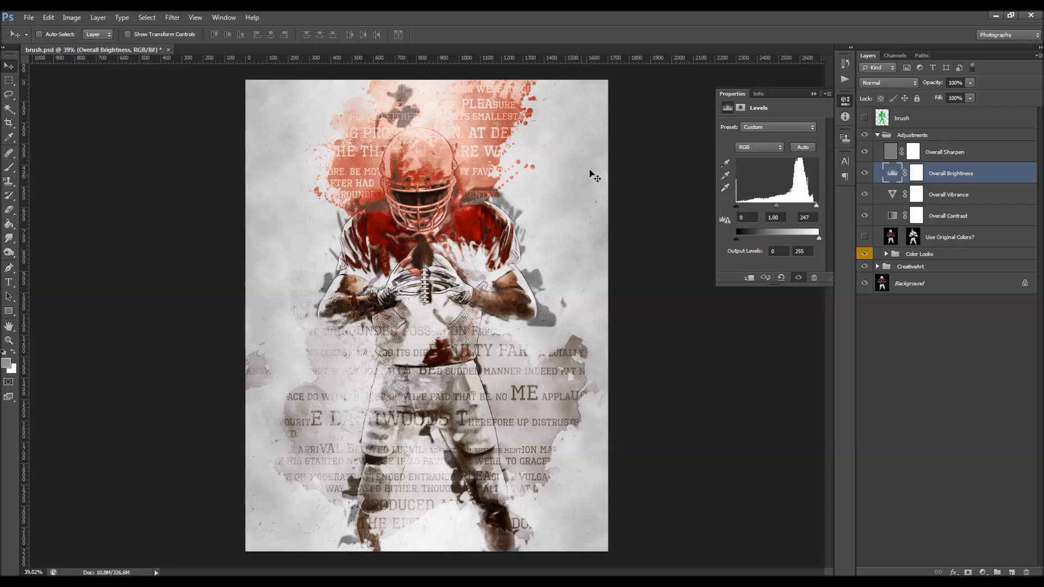
# Compare the artwork with Overall Sharpen hidden and delete the Overall Sharpen layer.
pyautogui.click(954, 157)
pyautogui.click(862, 151)
pyautogui.click(862, 151)
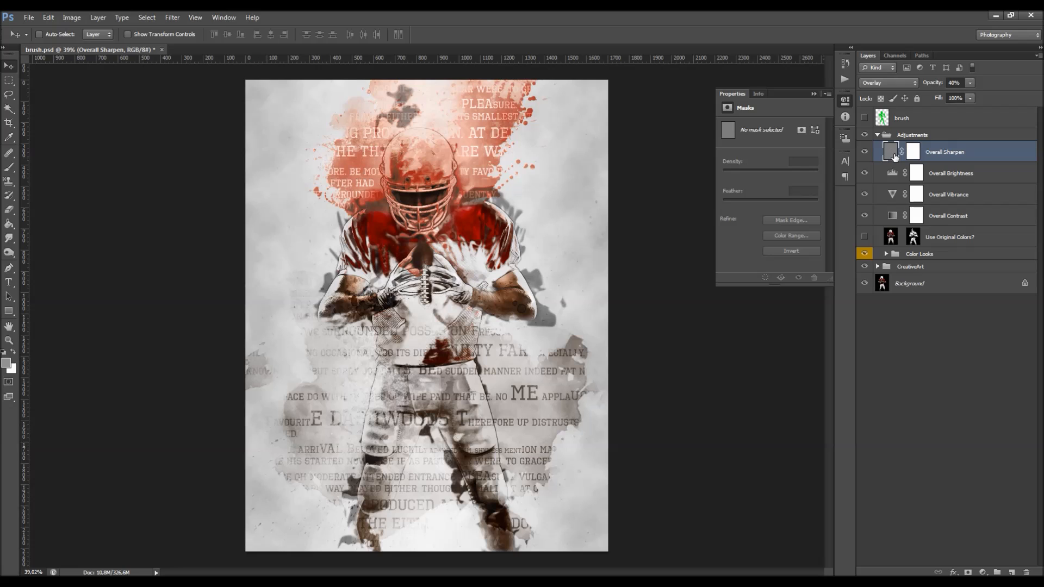
pyautogui.click(699, 153)
pyautogui.moveTo(546, 212); pyautogui.dragTo(325, 207)
pyautogui.hotkey('ctrl', 'z')
pyautogui.moveTo(407, 234); pyautogui.dragTo(418, 171)
pyautogui.press('Delete')
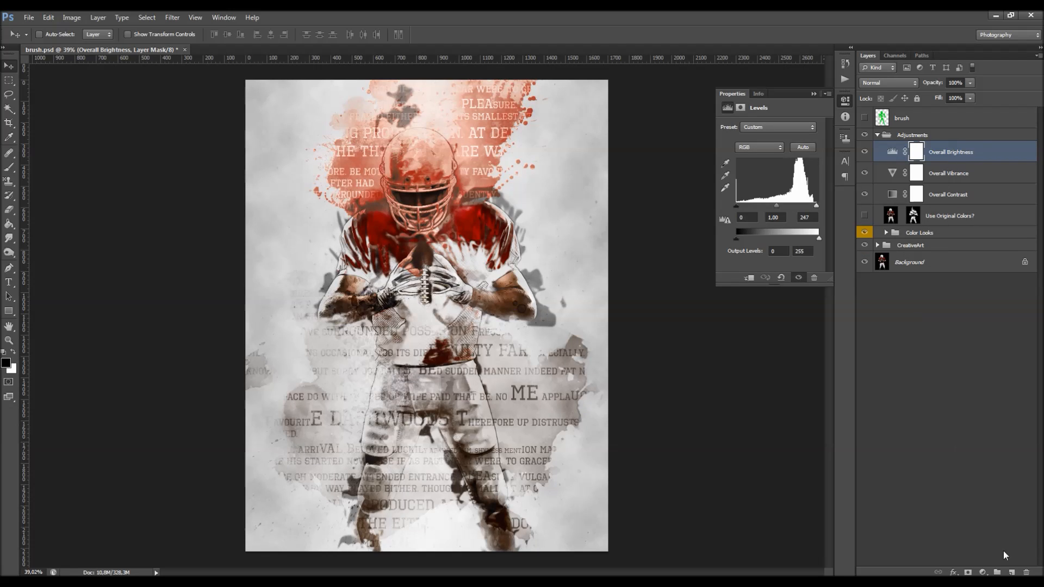
# Add a new layer above Overall Brightness and copy the merged artwork onto it with Apply Image.
pyautogui.click(1012, 573)
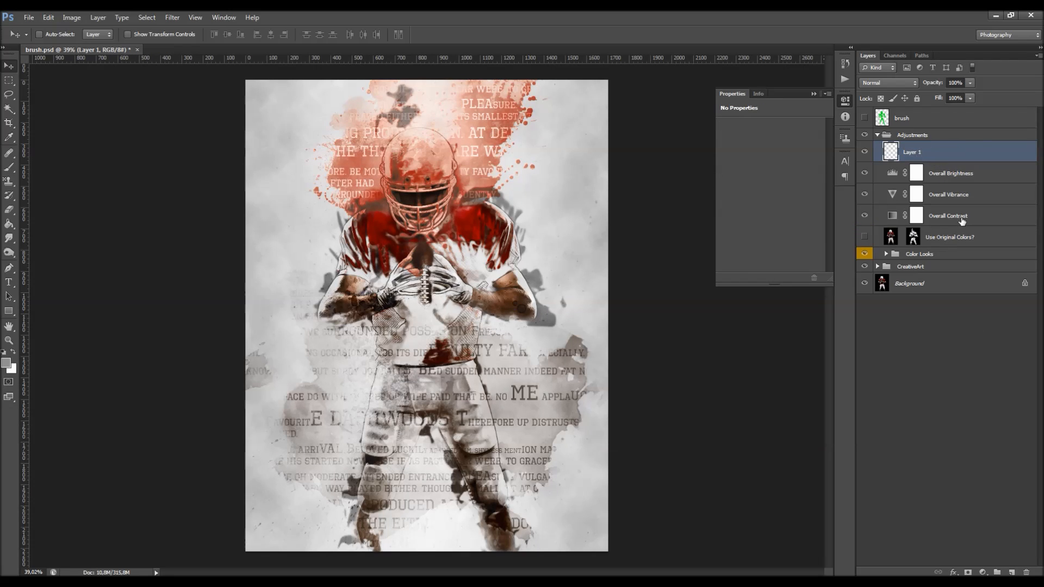
pyautogui.click(72, 17)
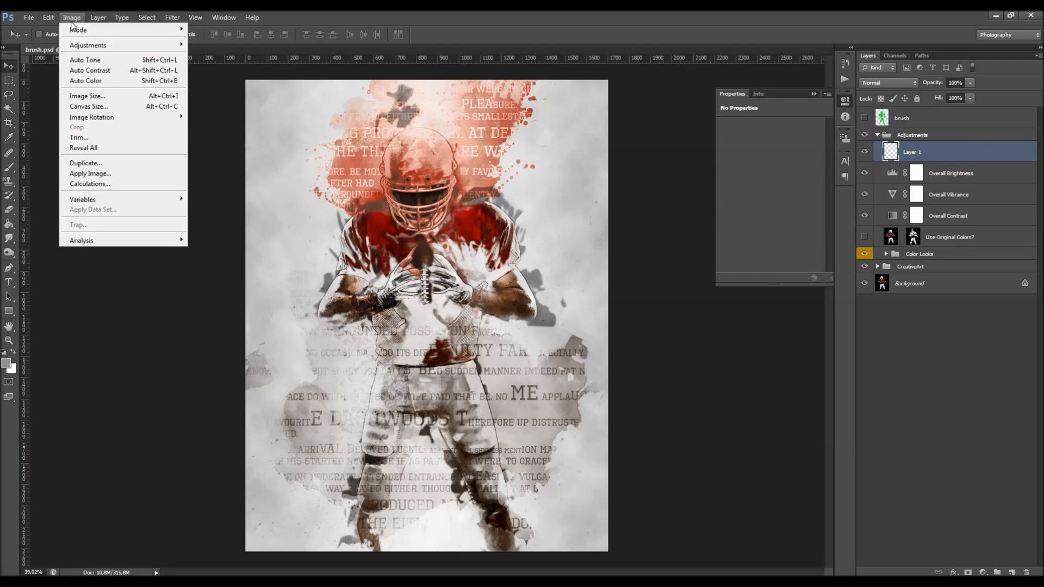
pyautogui.click(94, 173)
pyautogui.click(612, 177)
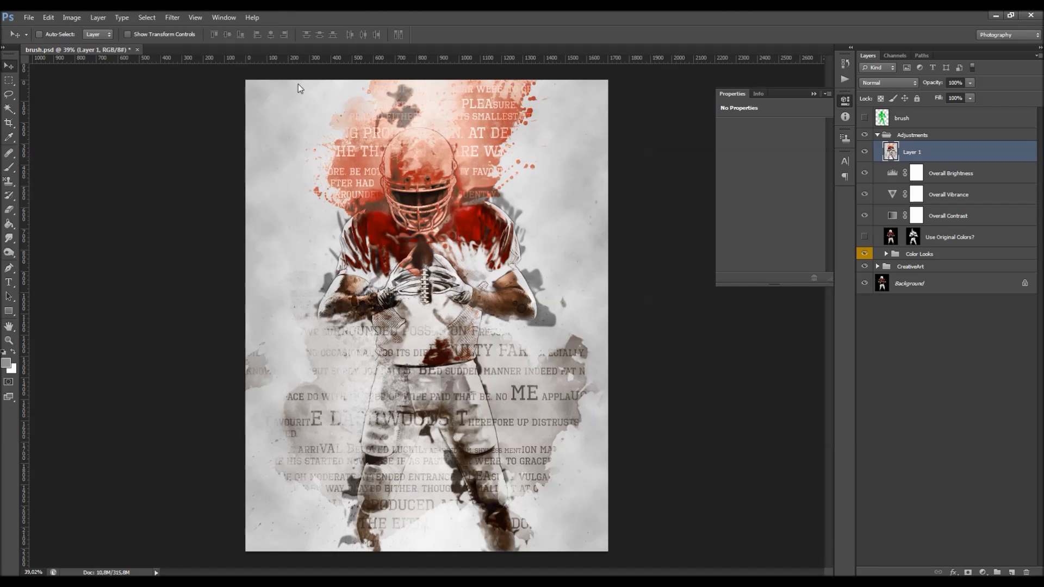
# Apply the High Pass filter with a 2.0-pixel radius to the merged layer.
pyautogui.click(170, 18)
pyautogui.click(174, 18)
pyautogui.click(174, 18)
pyautogui.moveTo(252, 218)
pyautogui.click(321, 221)
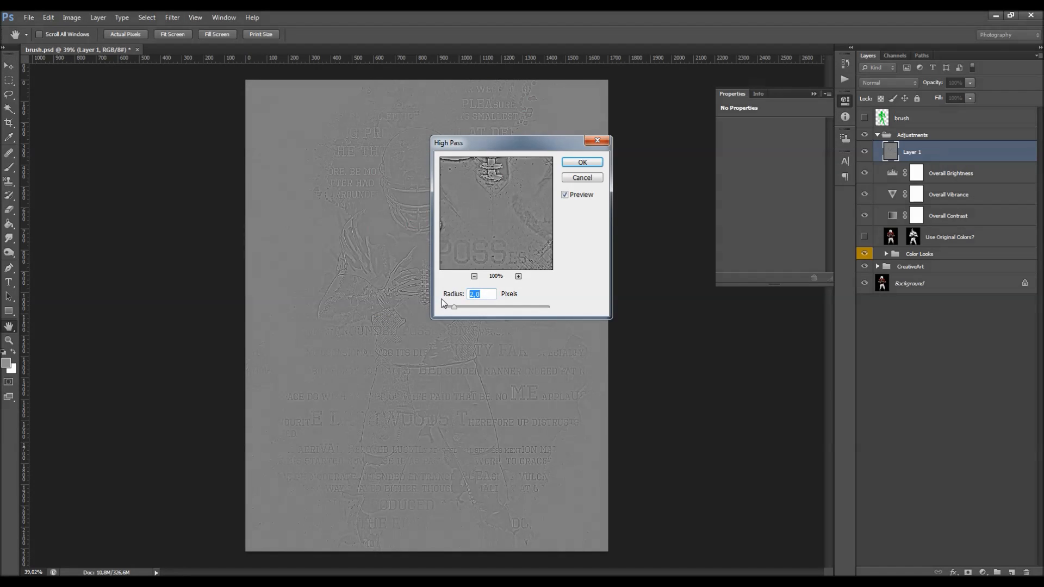
pyautogui.press('Return')
# Set the High Pass layer to Overlay blend mode at 80% opacity and compare the artwork with it hidden.
pyautogui.click(883, 84)
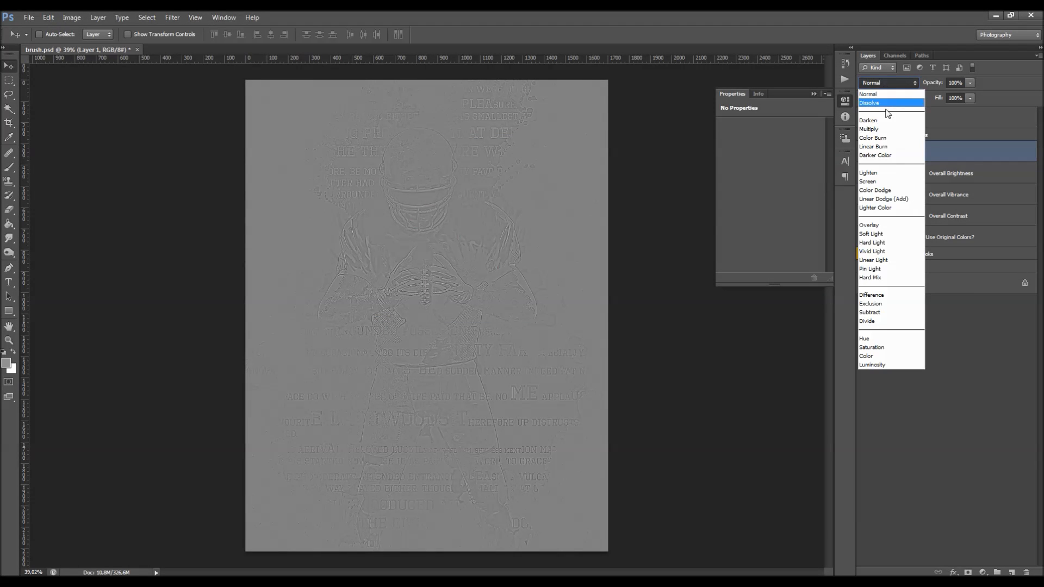
pyautogui.click(877, 225)
pyautogui.moveTo(937, 85); pyautogui.dragTo(956, 95)
pyautogui.click(961, 83)
pyautogui.write('80')
pyautogui.press('Return')
pyautogui.click(865, 152)
pyautogui.click(866, 152)
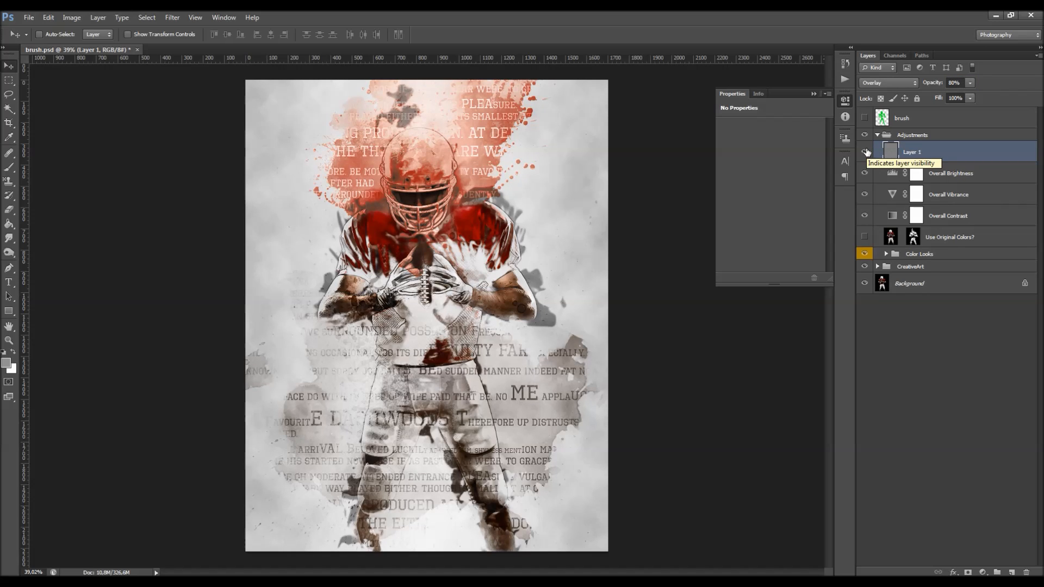
# Compare the artwork with the High Pass layer hidden, and expand the Color Looks group to look through its color presets.
pyautogui.click(866, 151)
pyautogui.click(866, 152)
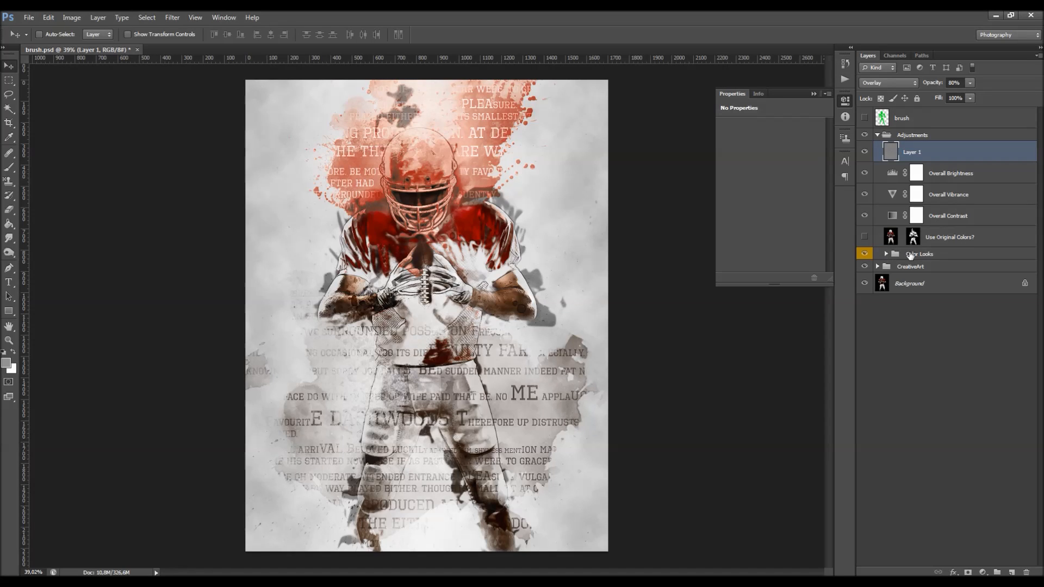
pyautogui.click(932, 257)
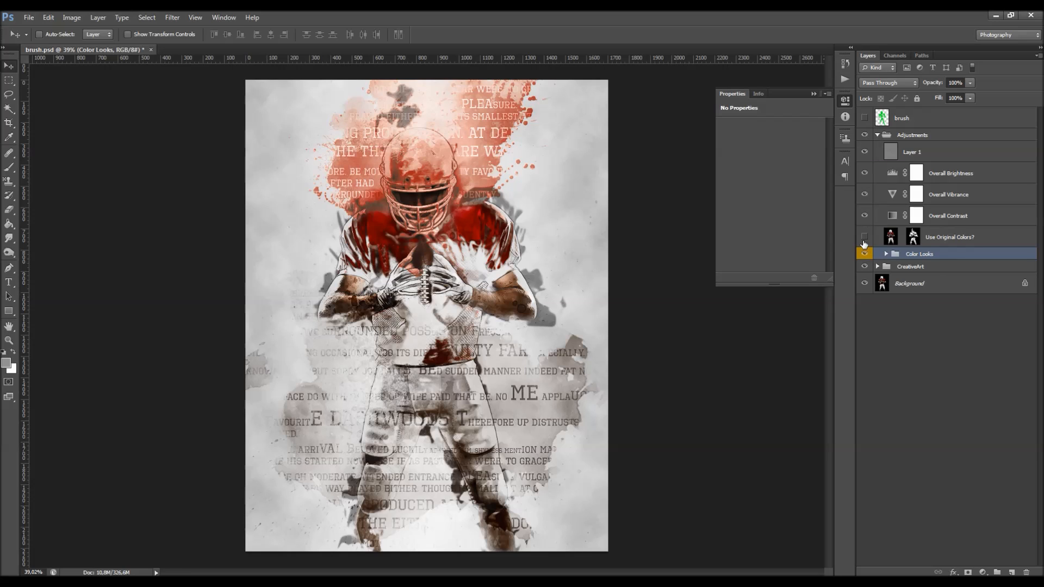
pyautogui.click(887, 254)
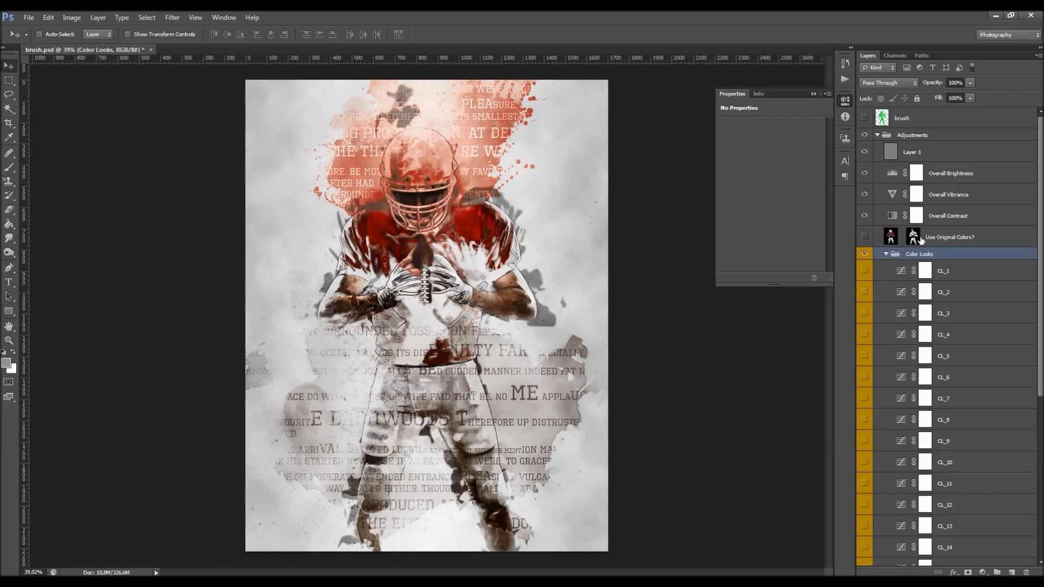
pyautogui.scroll(-5, 941, 206)
pyautogui.scroll(-1, 940, 206)
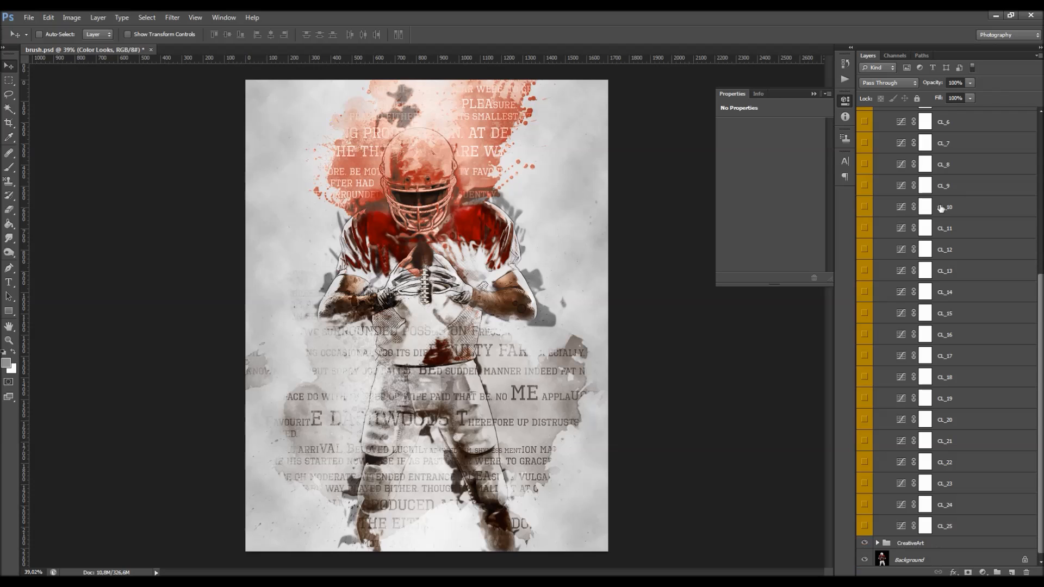
pyautogui.scroll(3, 940, 210)
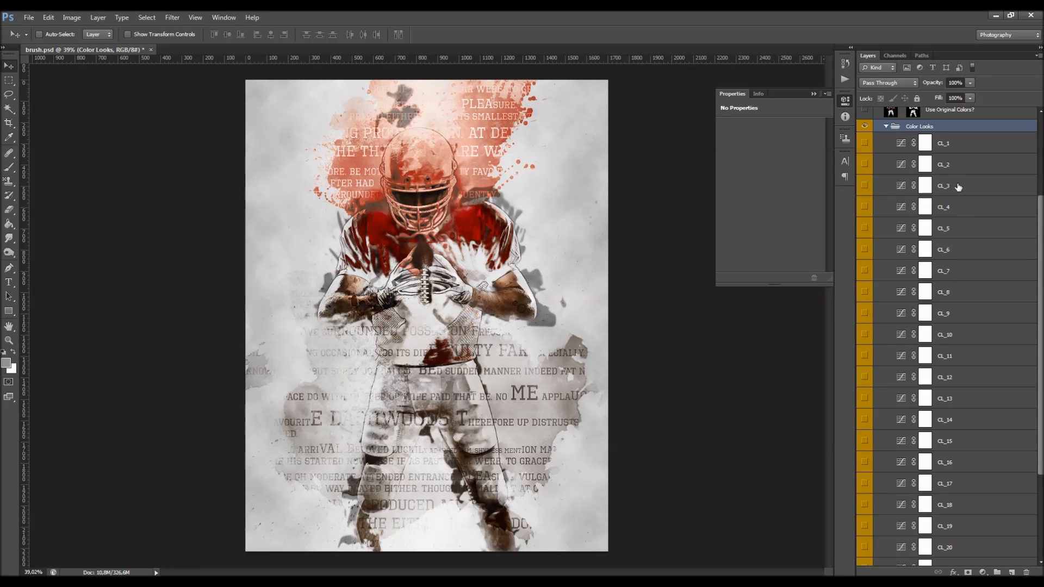
# Preview the CL_3, CL_7 and CL_8 color looks one at a time, hiding each again.
pyautogui.click(967, 189)
pyautogui.click(865, 186)
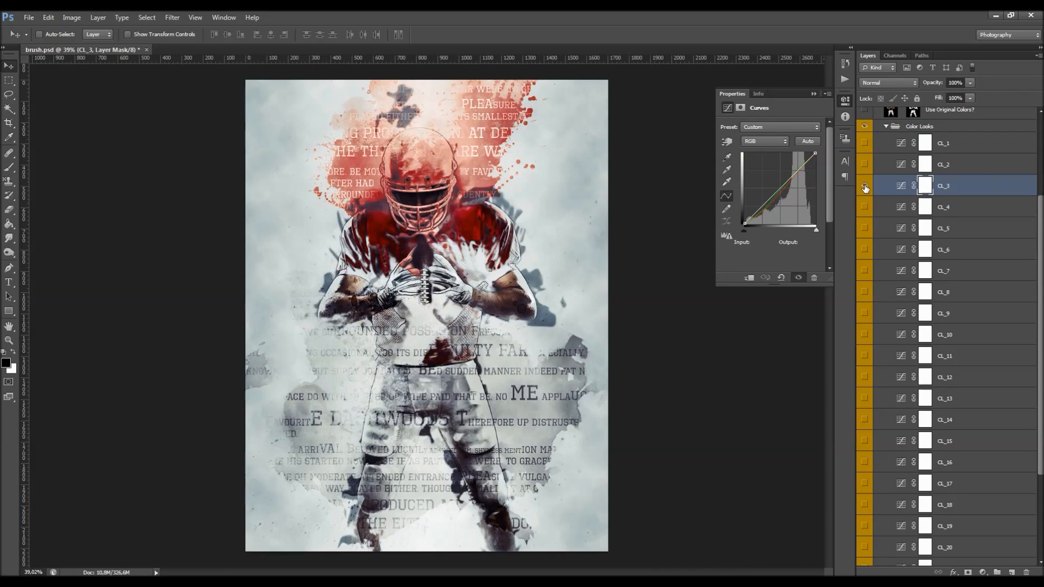
pyautogui.click(866, 187)
pyautogui.click(966, 273)
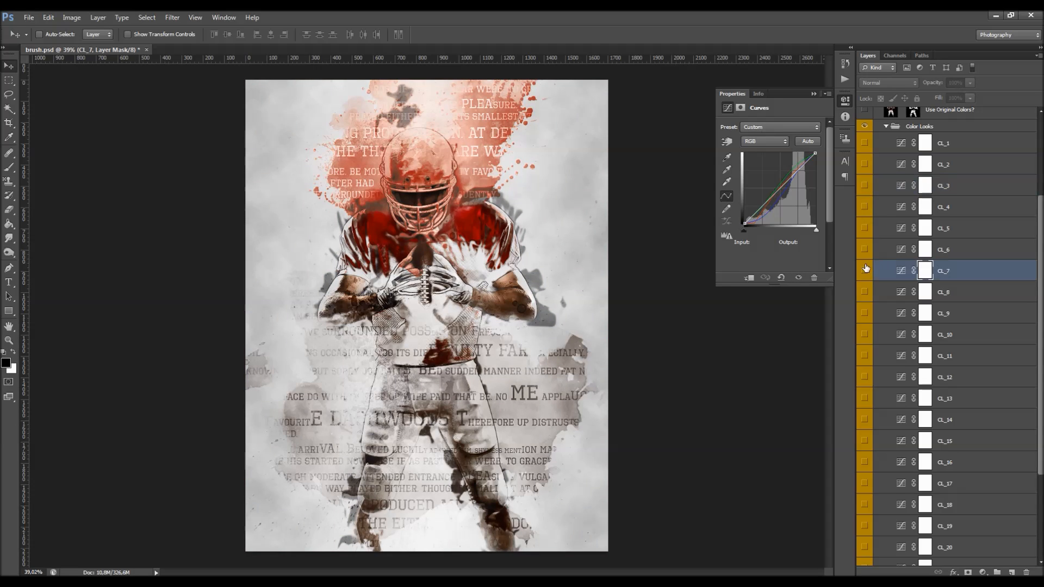
pyautogui.click(866, 271)
pyautogui.click(865, 272)
pyautogui.click(970, 297)
pyautogui.click(866, 292)
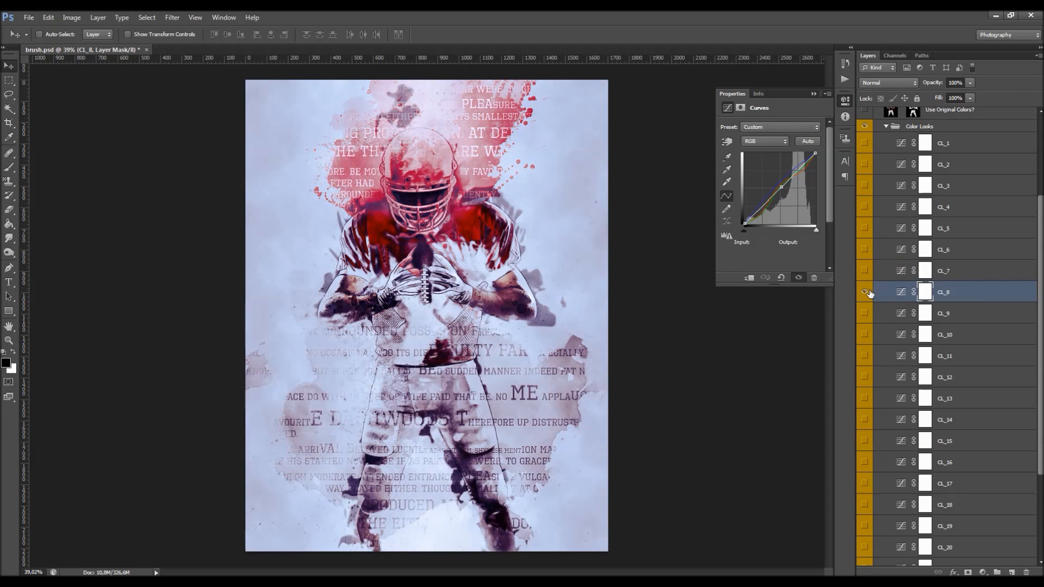
pyautogui.click(865, 292)
# Preview the CL_15, CL_17 and CL_20 color looks one at a time, hiding each again.
pyautogui.scroll(-3, 959, 346)
pyautogui.click(957, 338)
pyautogui.click(865, 334)
pyautogui.click(865, 334)
pyautogui.click(894, 377)
pyautogui.click(866, 378)
pyautogui.click(866, 377)
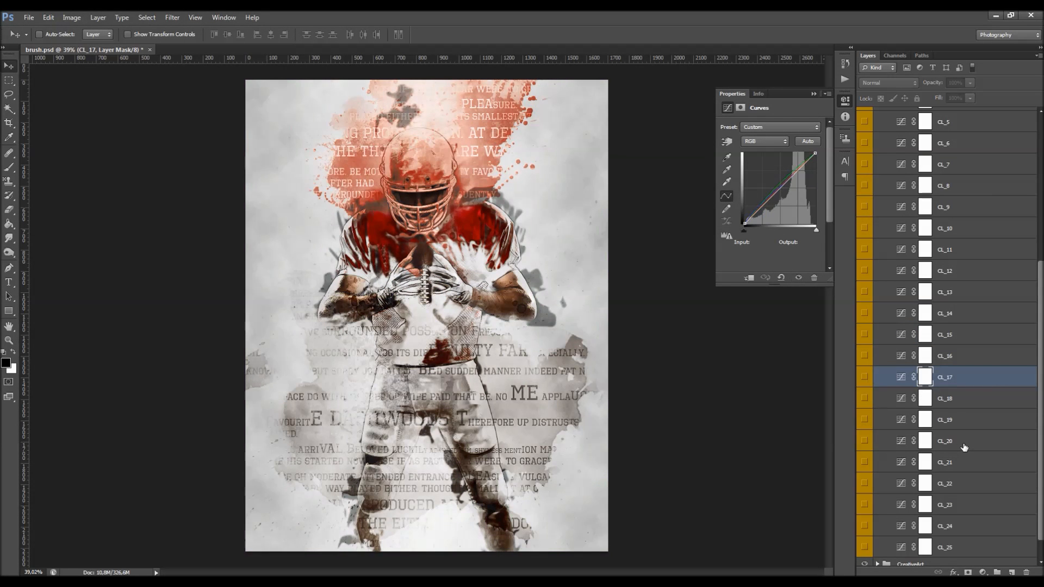
pyautogui.click(962, 442)
pyautogui.click(865, 442)
pyautogui.click(865, 441)
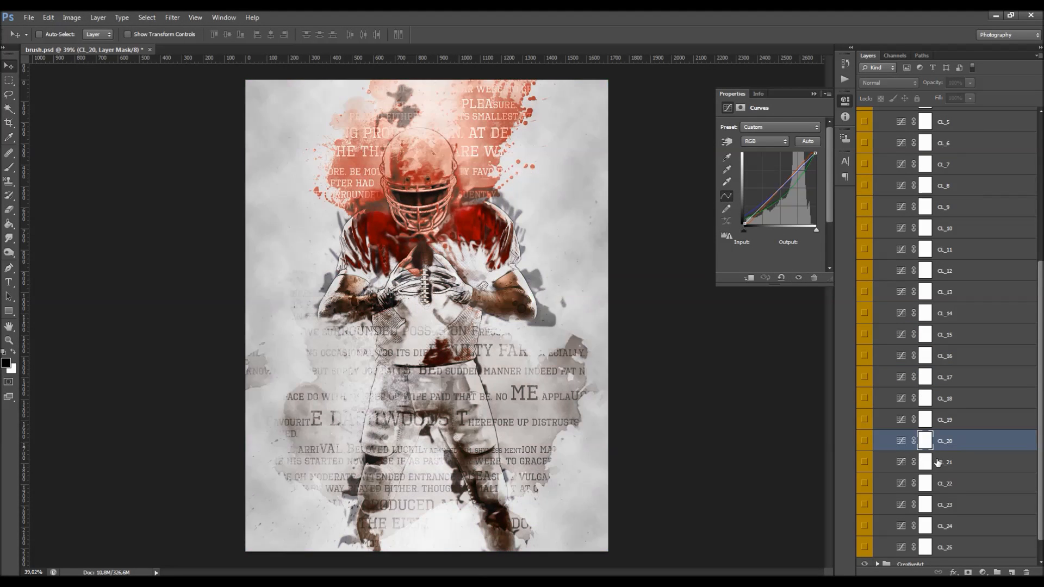
# Preview the CL_21 and CL_22 color looks one at a time, hiding each again.
pyautogui.click(940, 463)
pyautogui.click(865, 462)
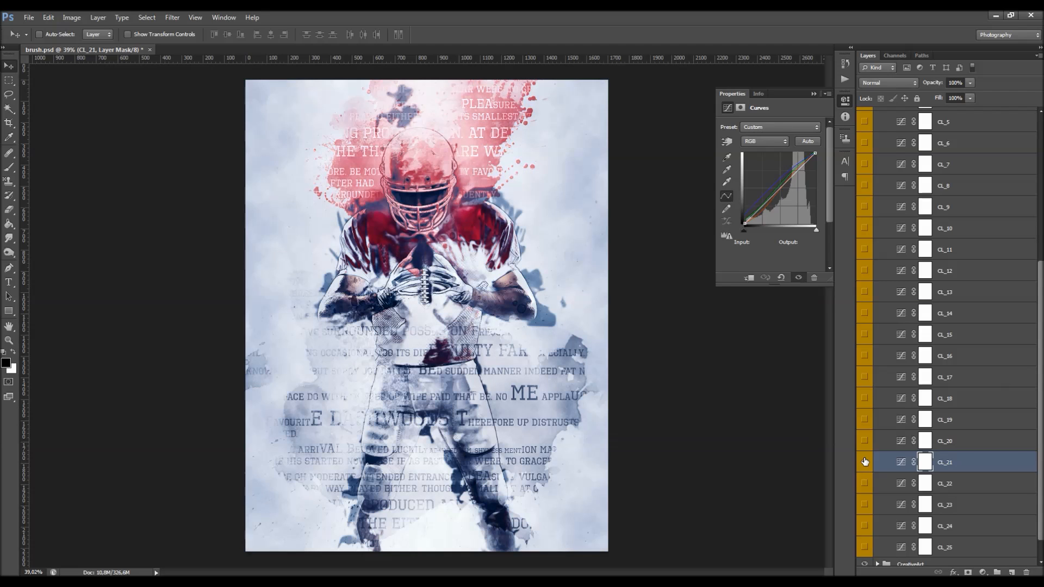
pyautogui.click(865, 462)
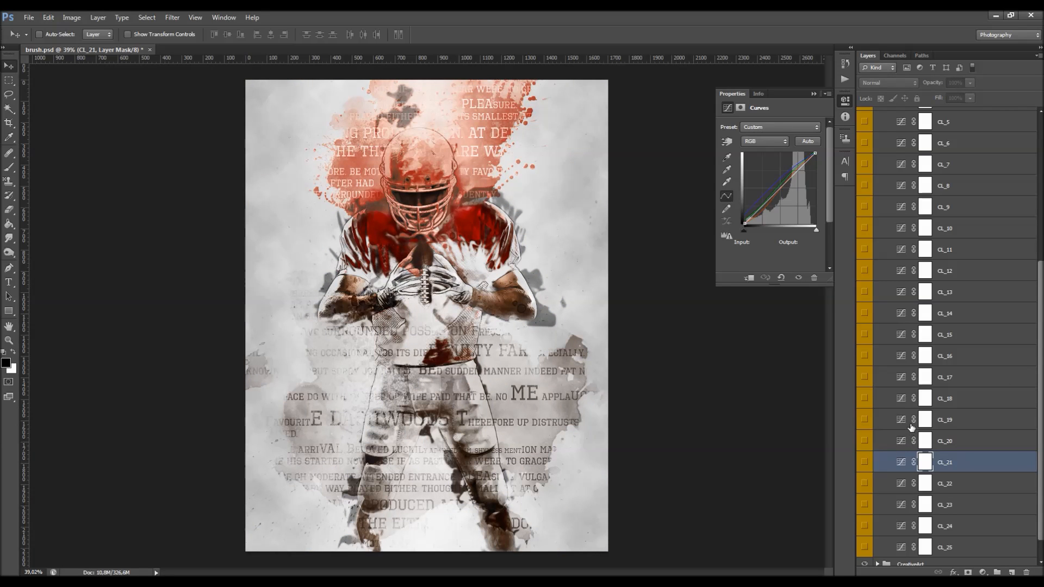
pyautogui.click(956, 484)
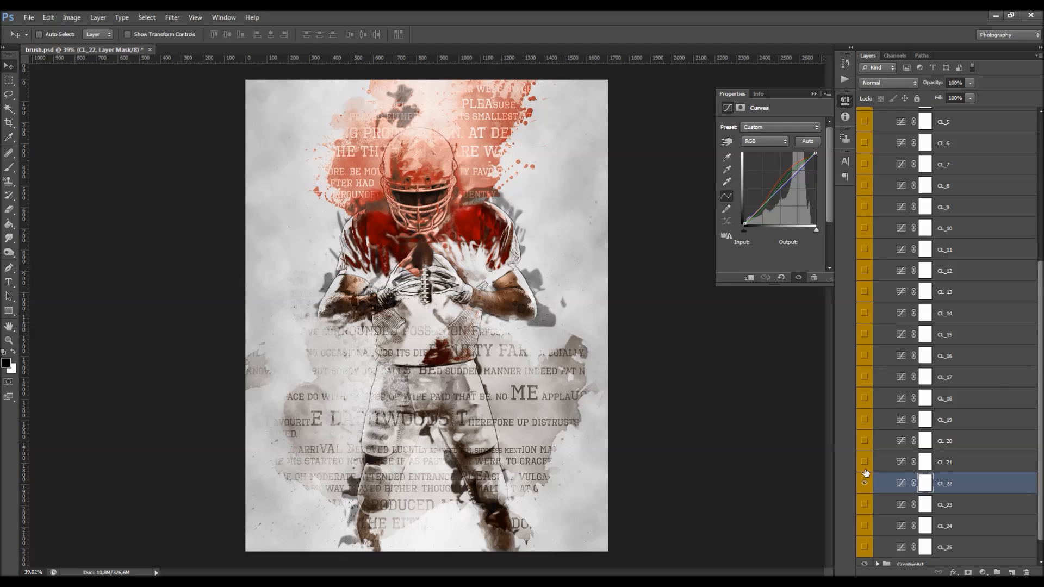
pyautogui.click(865, 482)
pyautogui.click(866, 482)
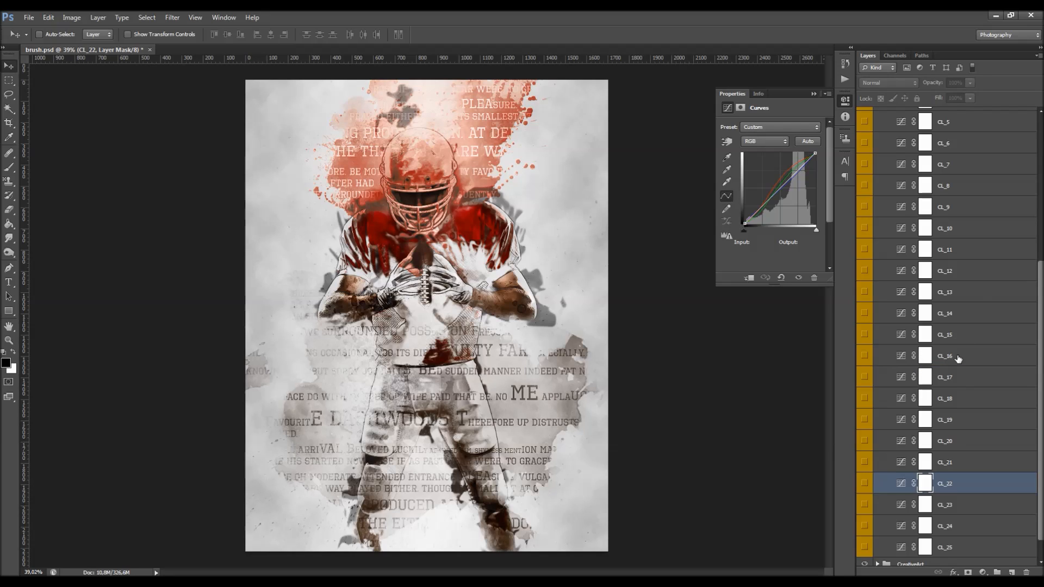
# Turn on the CL_1 color look and set its opacity to 46%.
pyautogui.scroll(5, 958, 359)
pyautogui.click(963, 191)
pyautogui.click(865, 185)
pyautogui.moveTo(938, 84); pyautogui.dragTo(908, 86)
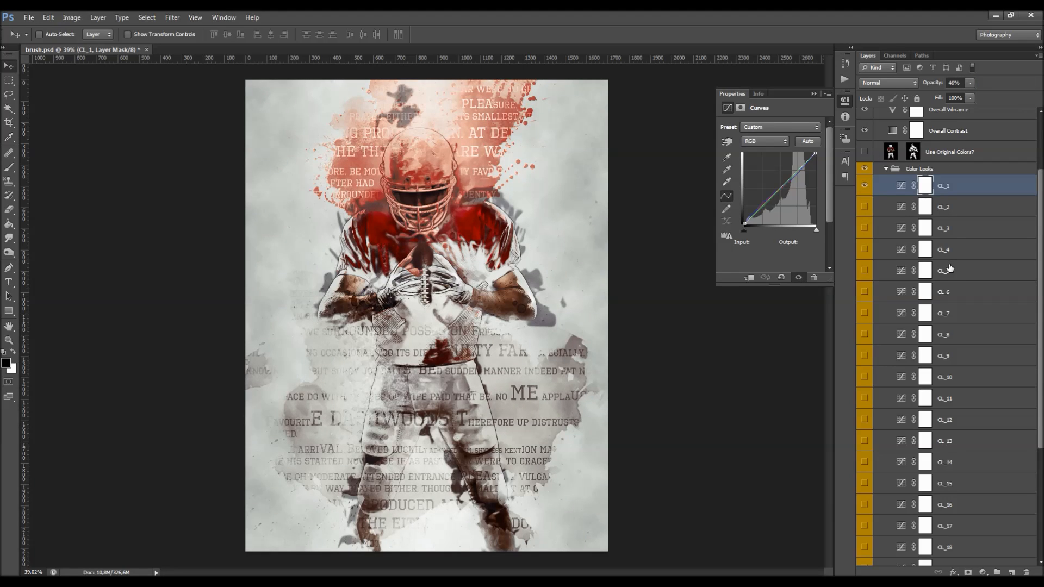
# Turn on the CL_21 color look at 70% opacity and compare the artwork with it hidden.
pyautogui.scroll(-5, 940, 272)
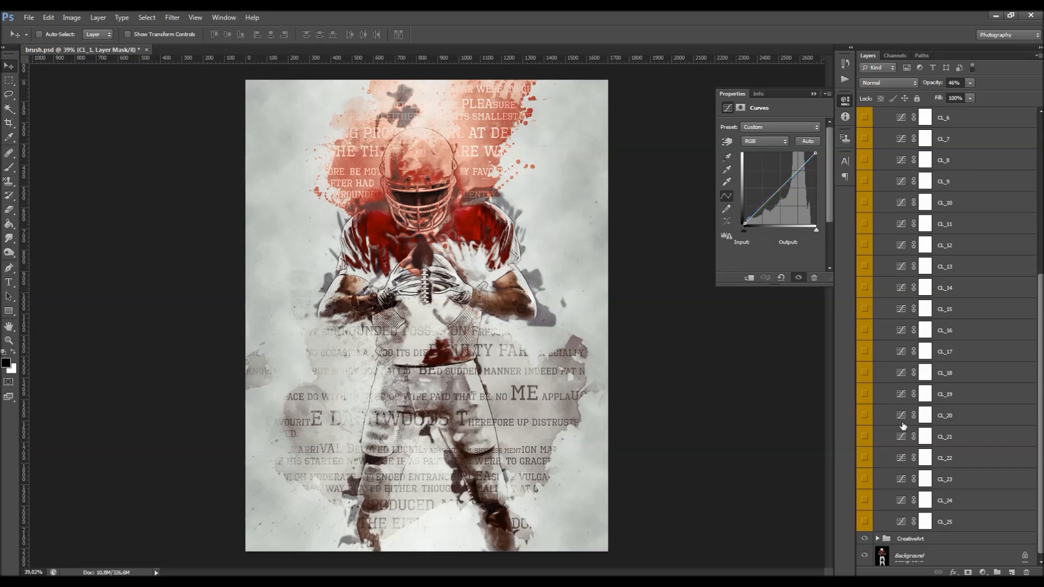
pyautogui.click(867, 436)
pyautogui.click(962, 436)
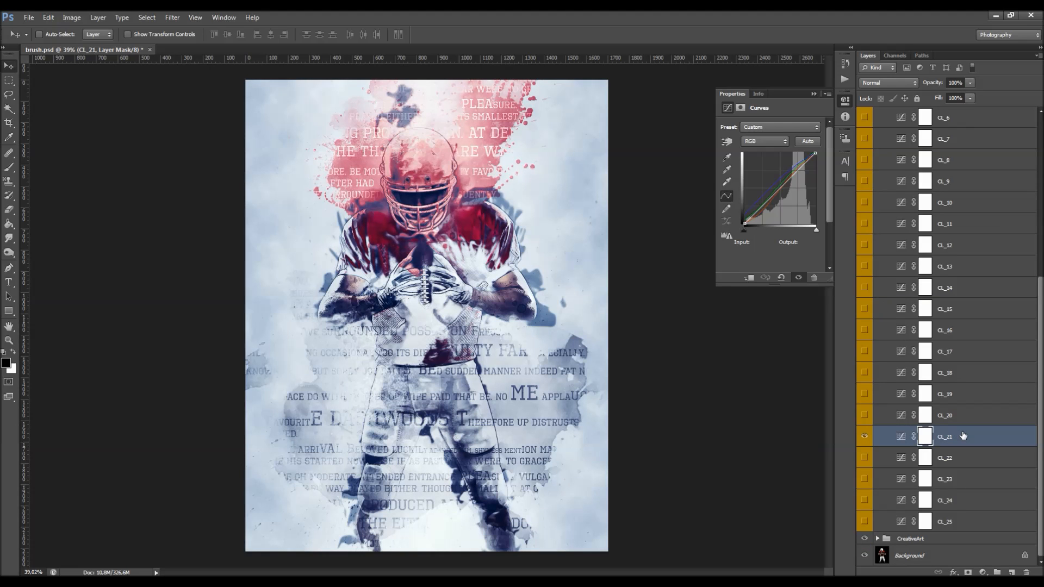
pyautogui.moveTo(939, 87); pyautogui.dragTo(925, 87)
pyautogui.click(865, 436)
pyautogui.click(864, 436)
# Collapse the Color Looks group and compare the artwork with the whole group hidden and shown.
pyautogui.scroll(3, 934, 259)
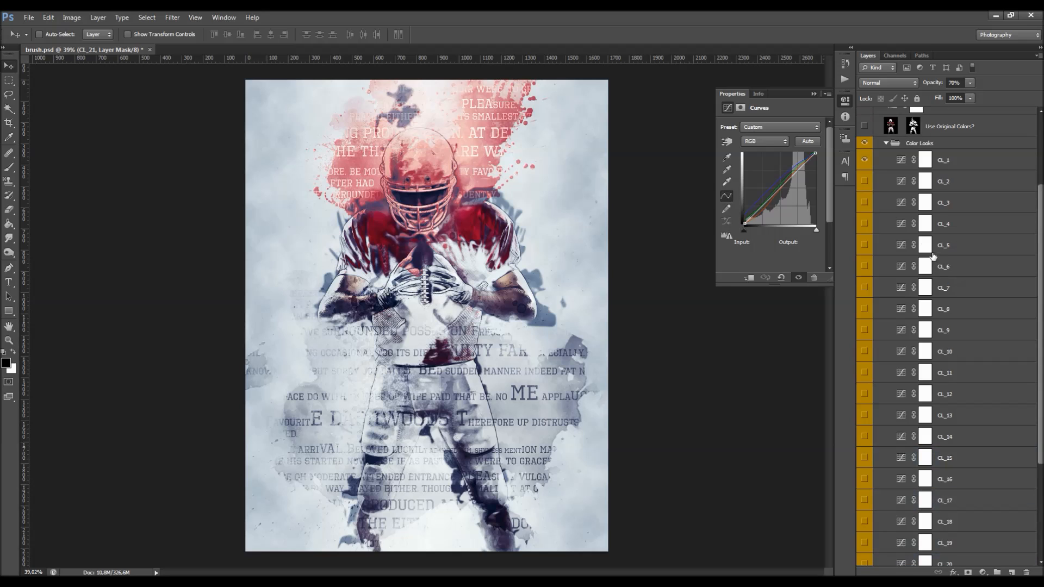
pyautogui.scroll(1, 934, 258)
pyautogui.click(911, 186)
pyautogui.click(886, 186)
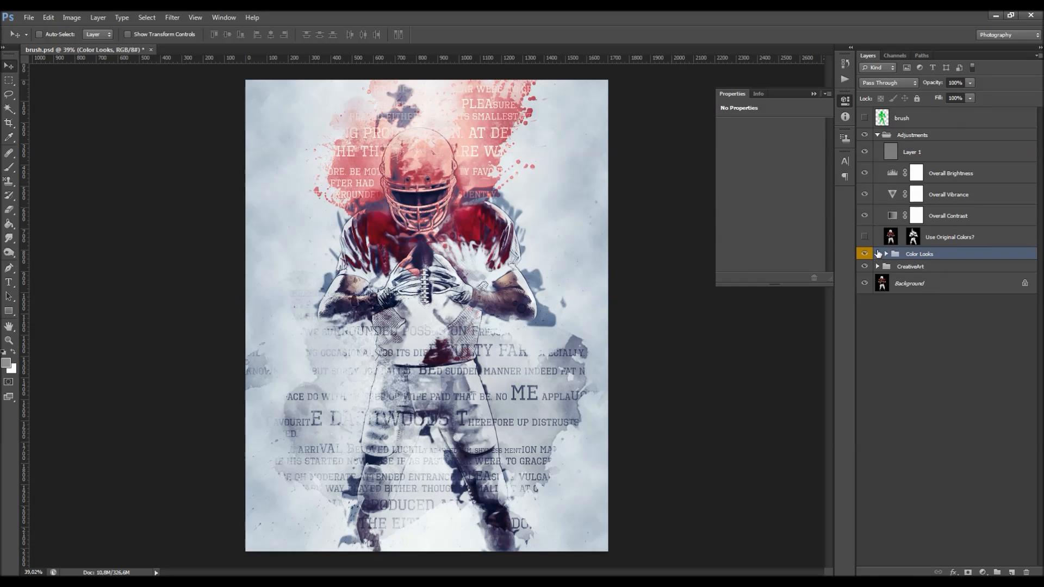
pyautogui.click(865, 254)
pyautogui.click(864, 254)
pyautogui.click(865, 254)
pyautogui.click(865, 254)
# Preview the Use Original Colors? layer with the Color Looks group on and off, and hide the layer again.
pyautogui.click(945, 240)
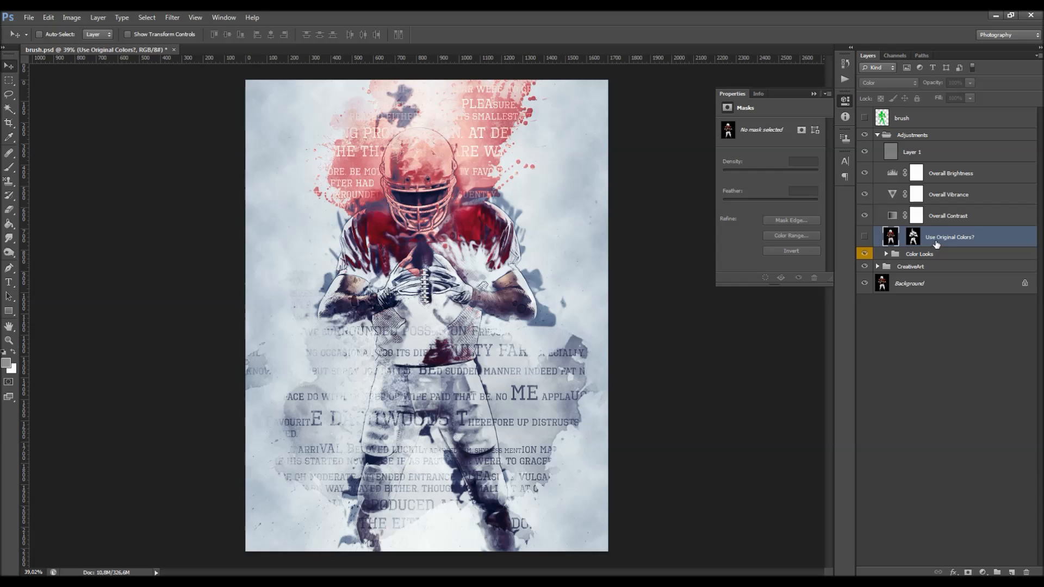
pyautogui.click(865, 237)
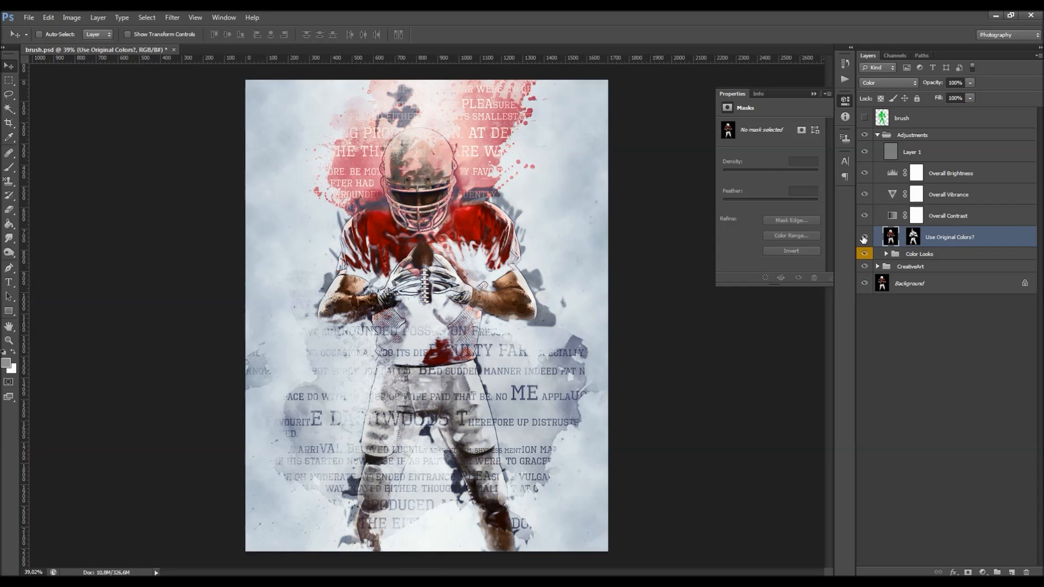
pyautogui.click(864, 254)
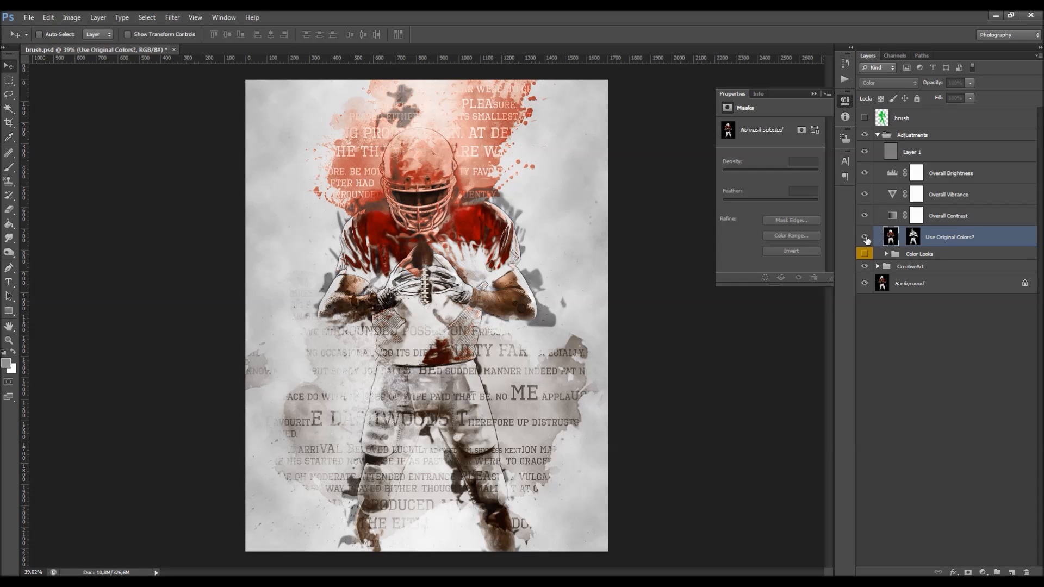
pyautogui.click(865, 254)
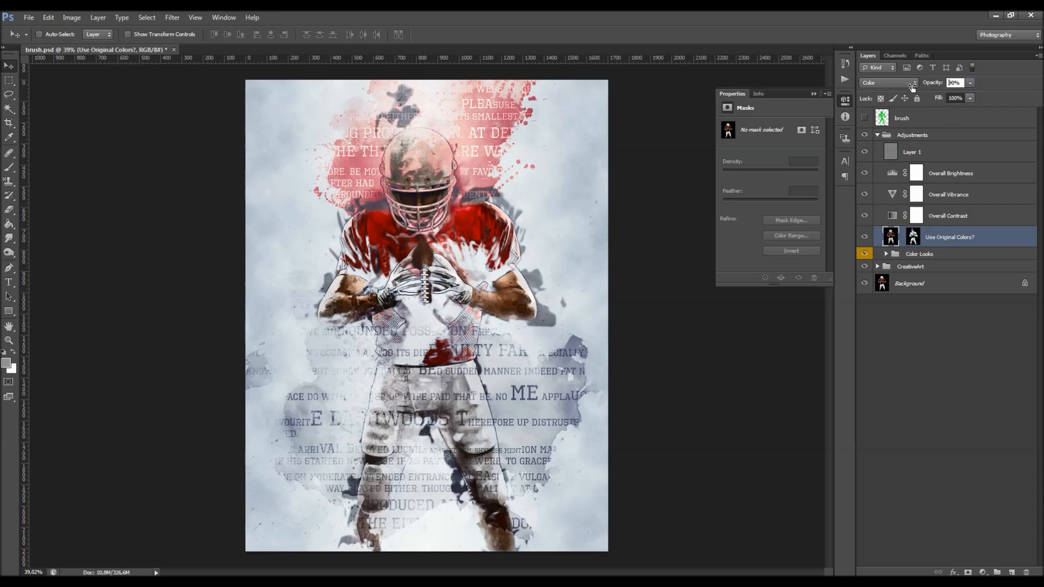
pyautogui.click(865, 237)
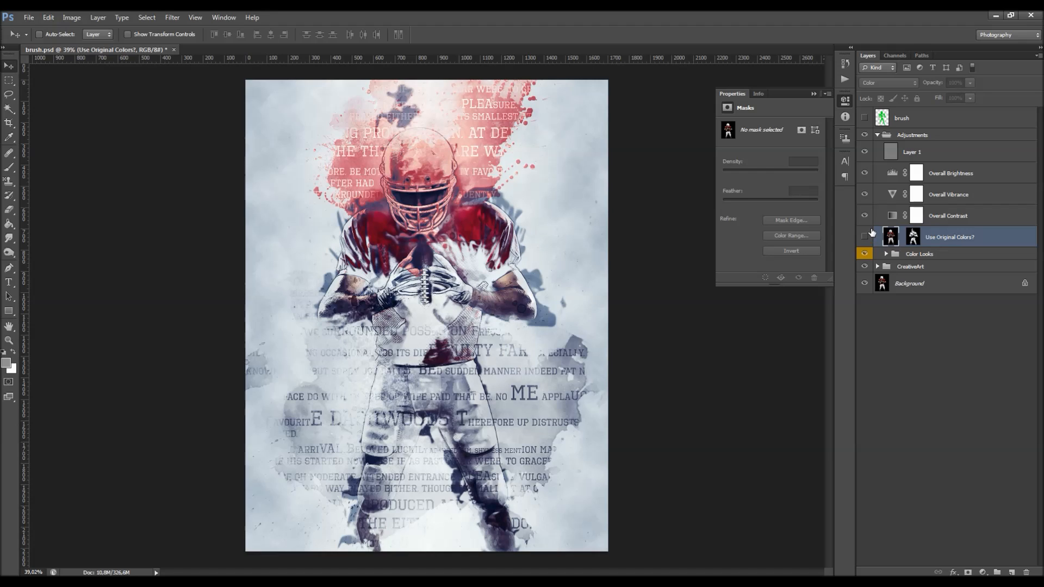
# Collapse the Adjustments group, duplicate the Background layer and move the copy above Adjustments, below the brush layer.
pyautogui.click(879, 136)
pyautogui.click(910, 165)
pyautogui.hotkey('ctrl', 'j')
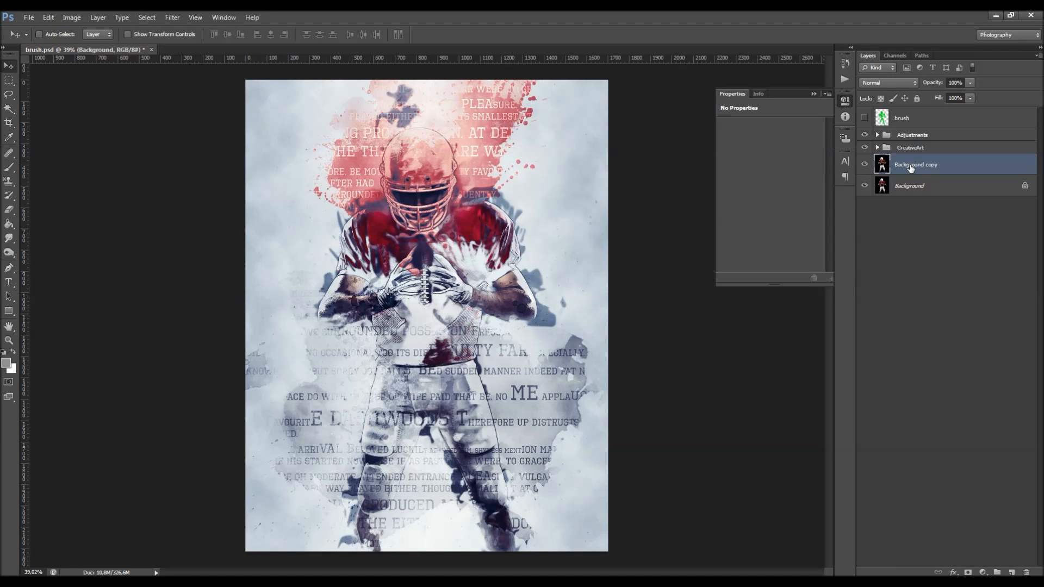
pyautogui.moveTo(914, 166); pyautogui.dragTo(912, 133)
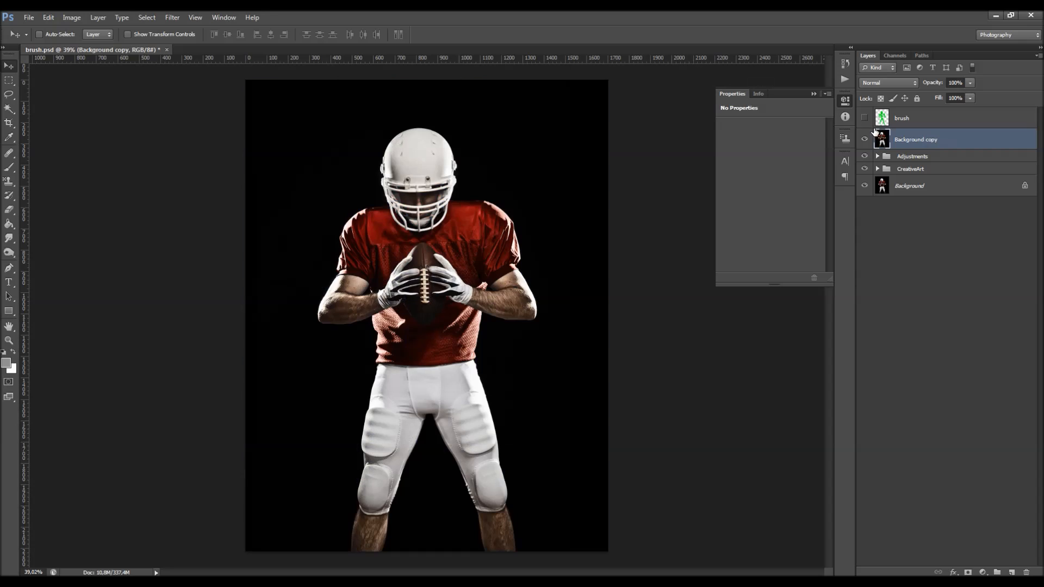
# Show the brush layer over the Background copy, and hide both layers to compare the original photo with the artwork.
pyautogui.click(865, 118)
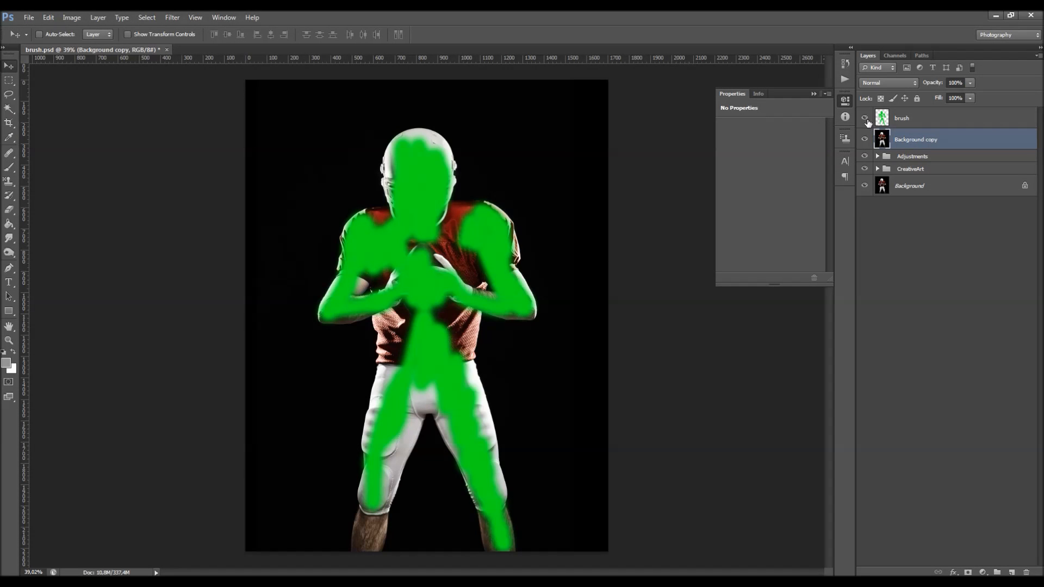
pyautogui.moveTo(865, 118); pyautogui.dragTo(865, 139)
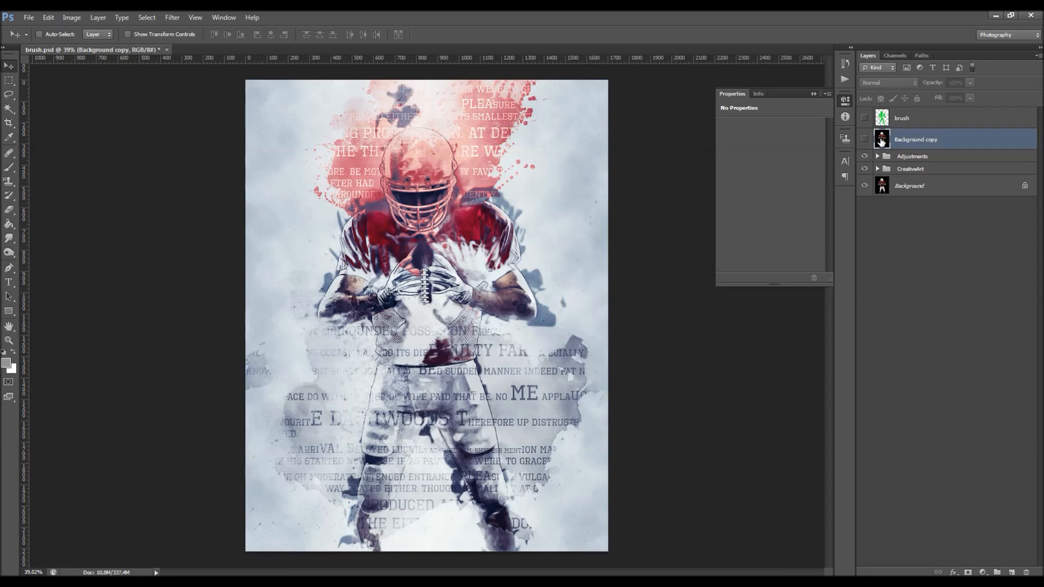
pyautogui.click(814, 93)
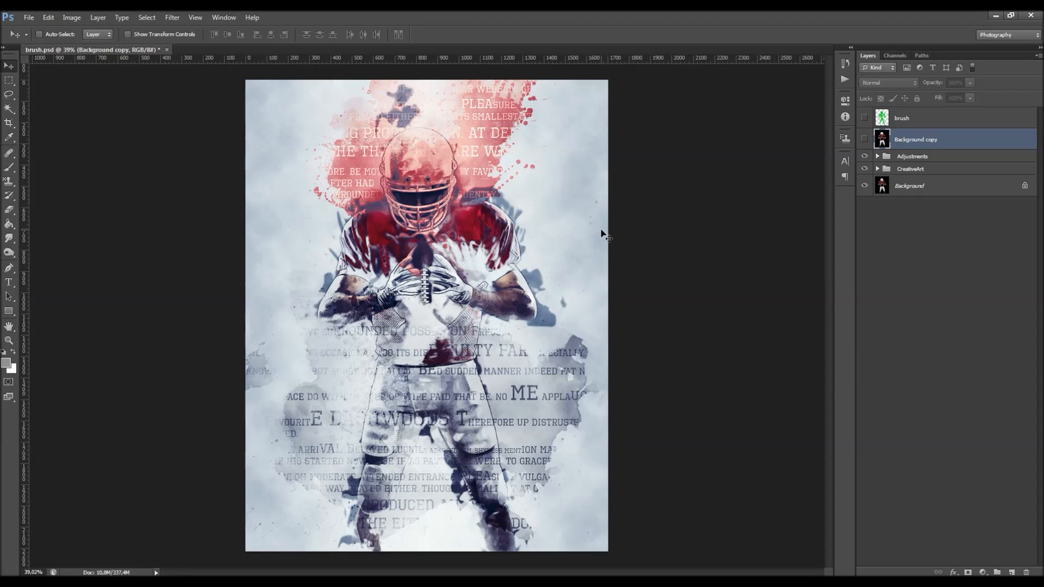